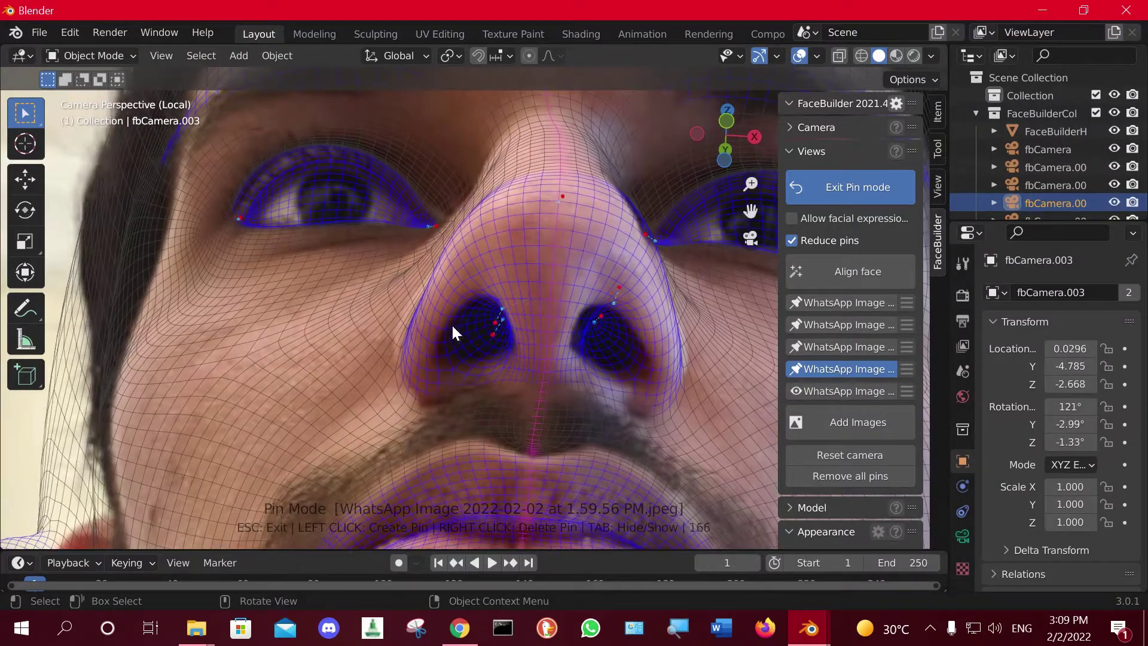
Pin the mesh into both nostrils on the upward-angle photo.
left_click_drag(483, 374, 479, 330)
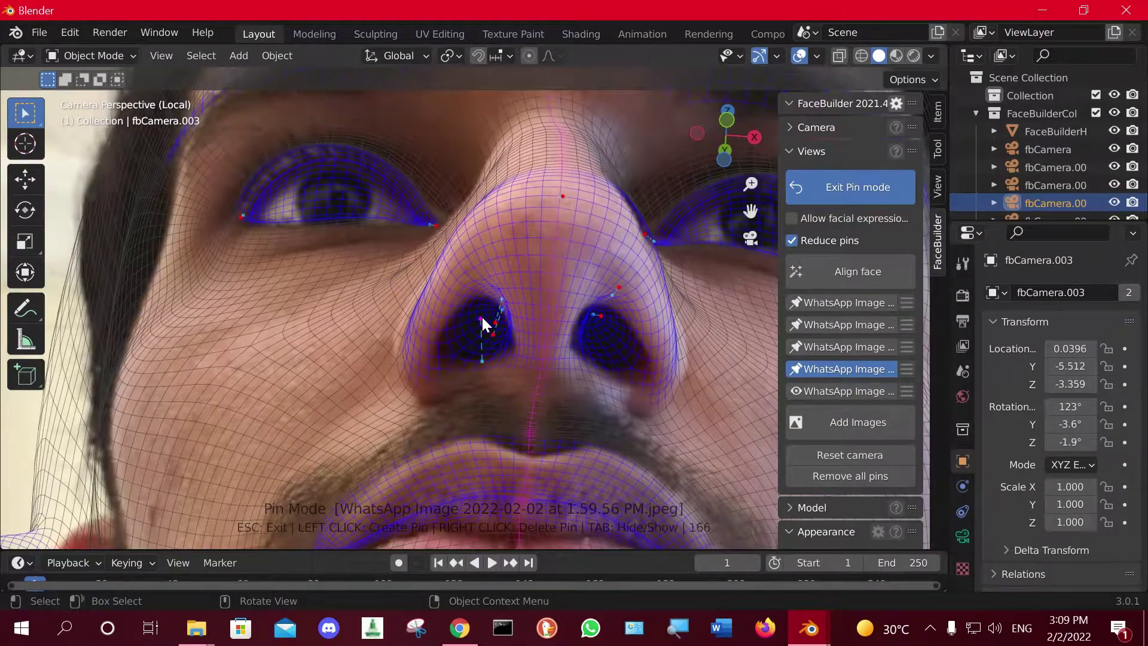
left_click(608, 366)
left_click(598, 354)
scroll(452, 355, "down", 4)
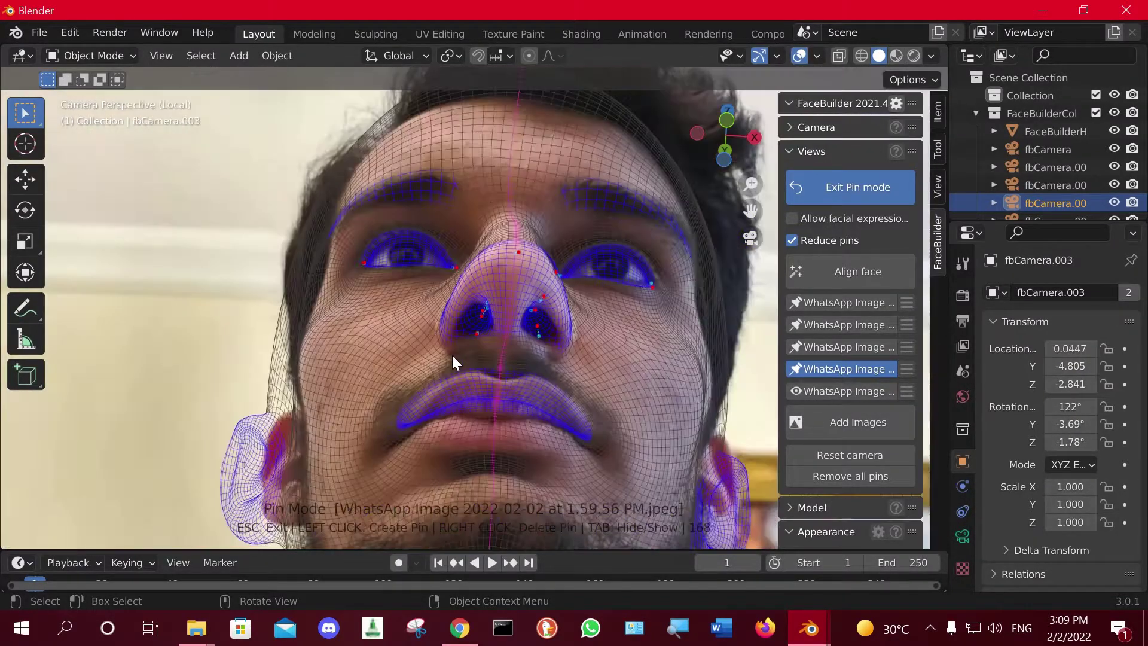
scroll(461, 343, "down", 4)
scroll(472, 339, "up", 4)
scroll(563, 336, "up", 2)
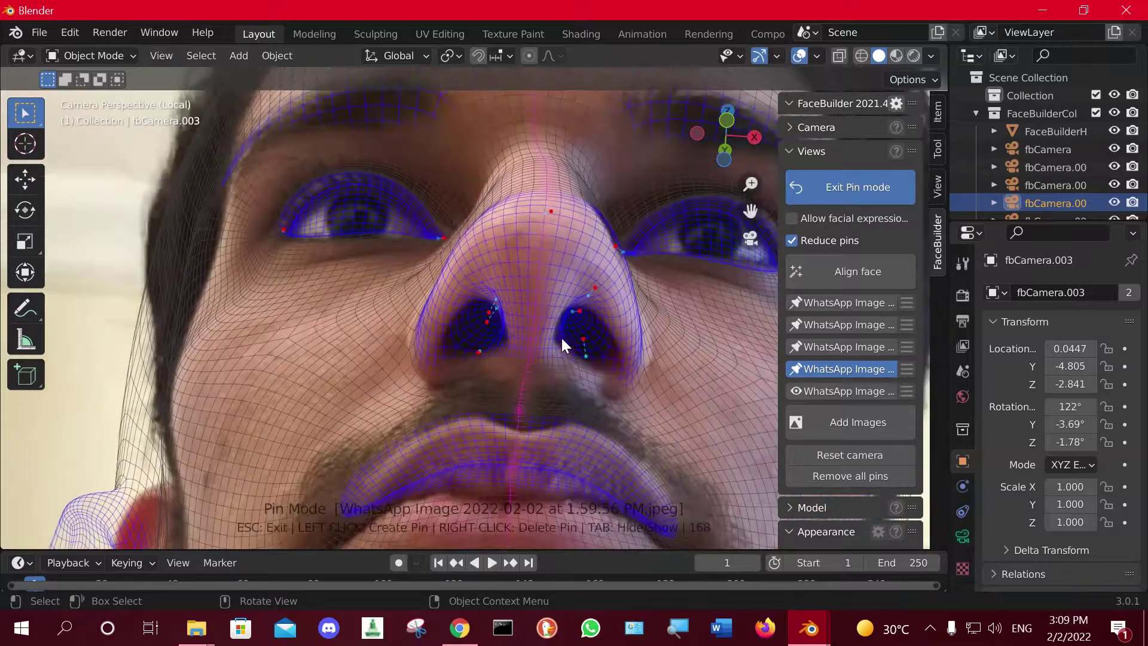
scroll(562, 339, "down", 1)
scroll(556, 445, "down", 2)
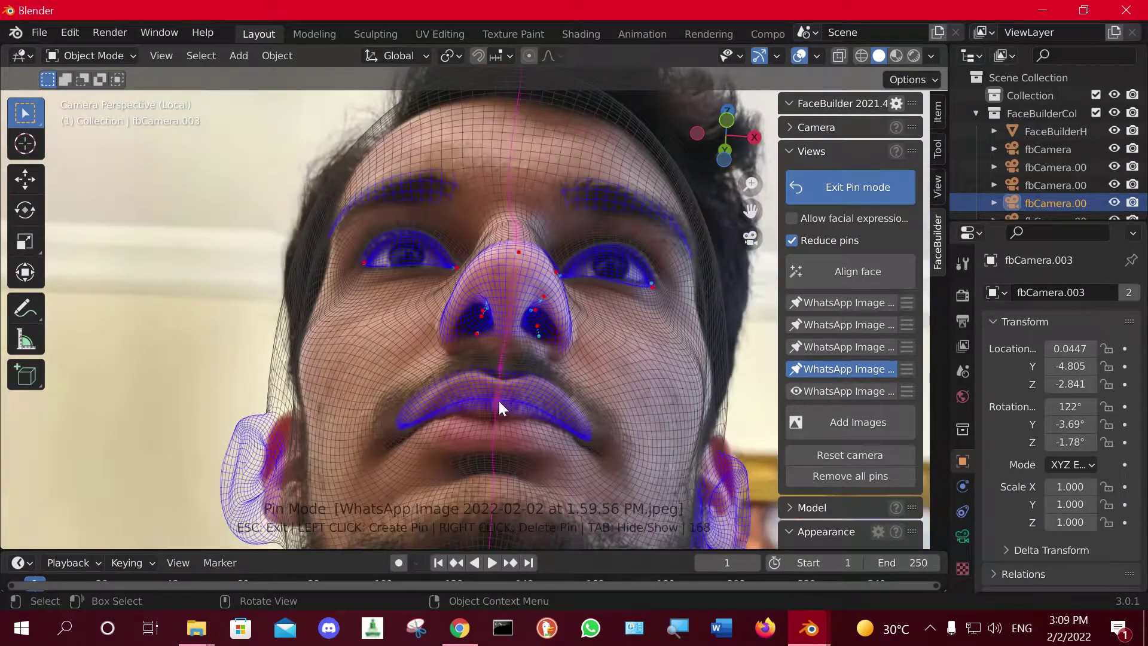
Fit the upper-lip pin and pin the left mouth corner onto the lip line.
left_click_drag(498, 406, 511, 428)
middle_click_drag(494, 447, 547, 365, "shift")
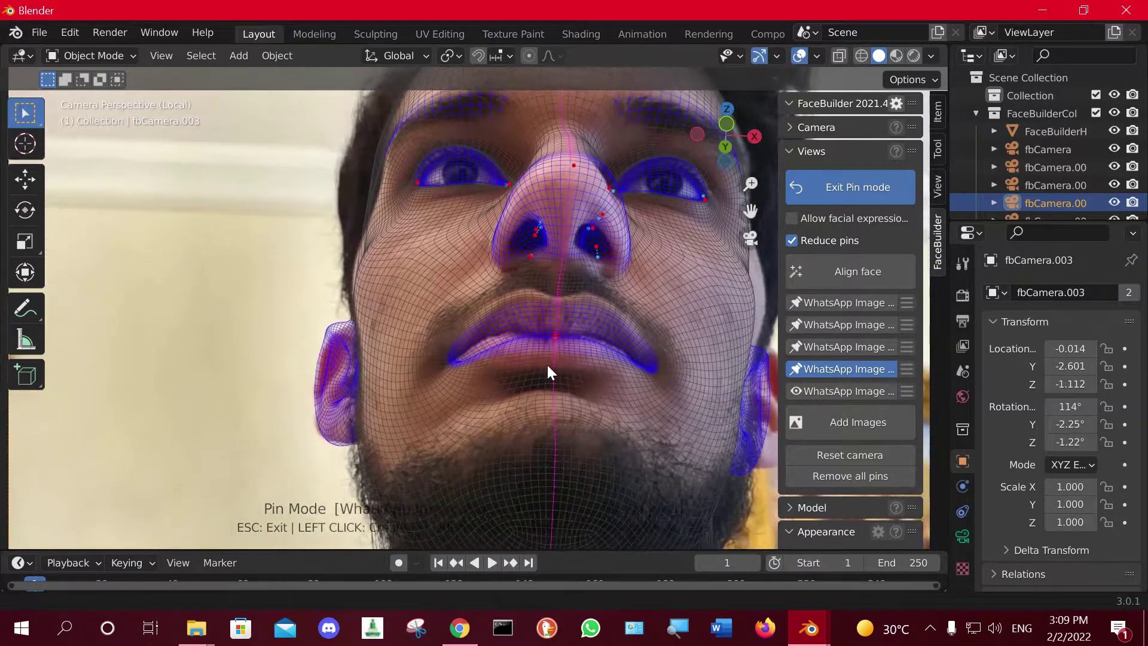
scroll(550, 365, "up", 2)
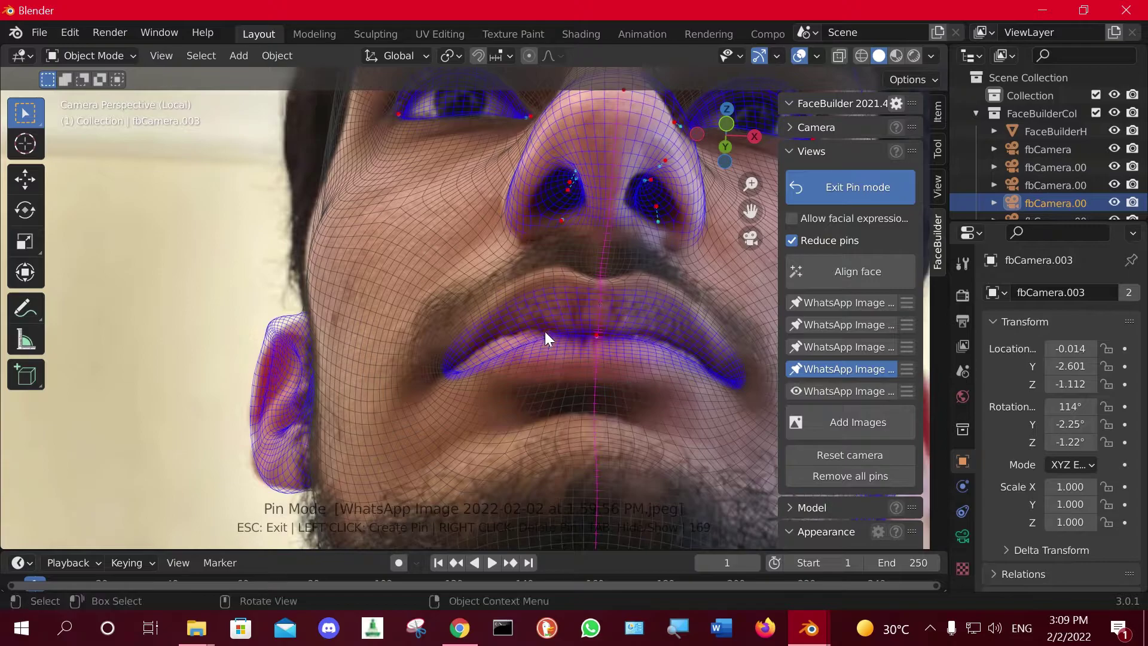
scroll(520, 353, "up", 3)
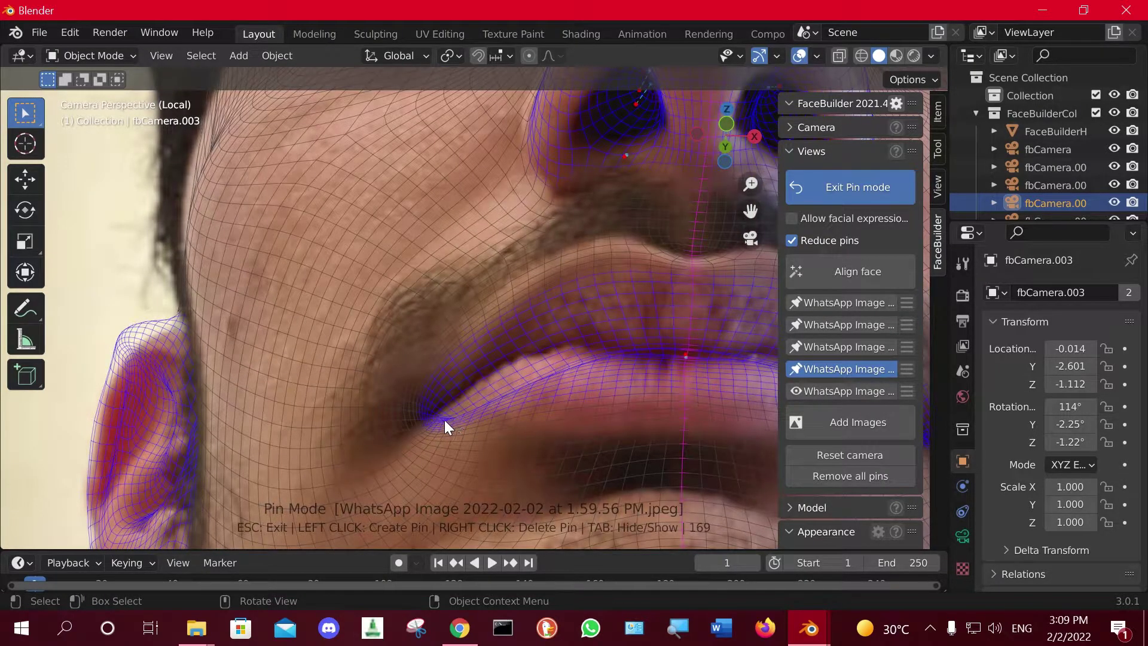
left_click_drag(443, 420, 439, 354)
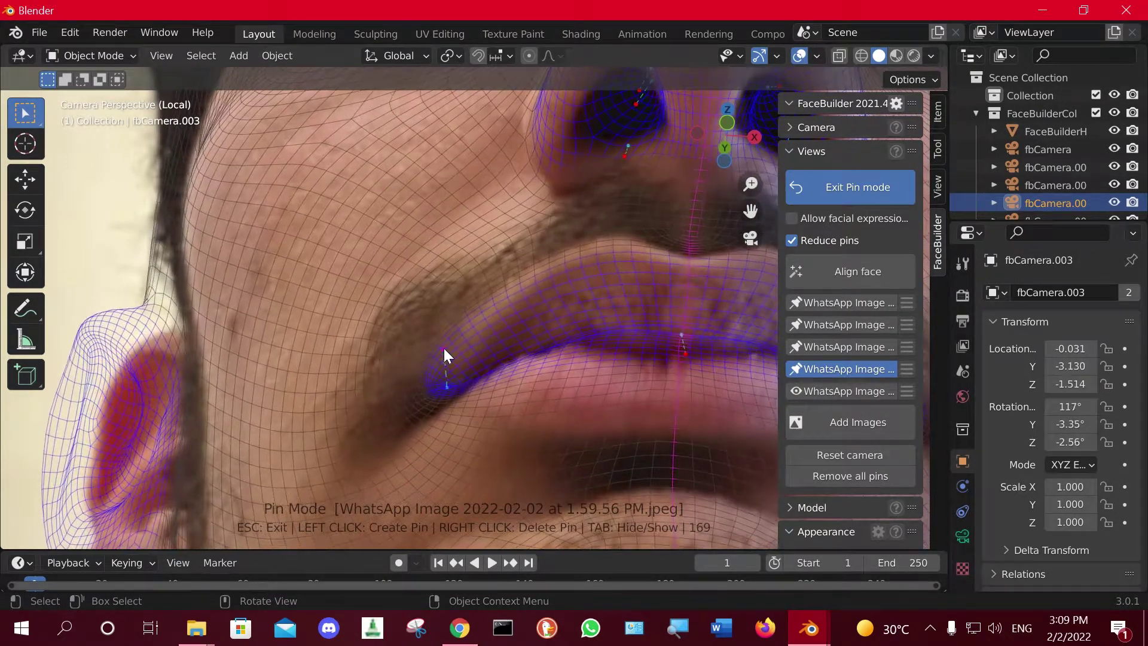
left_click_drag(439, 354, 437, 400)
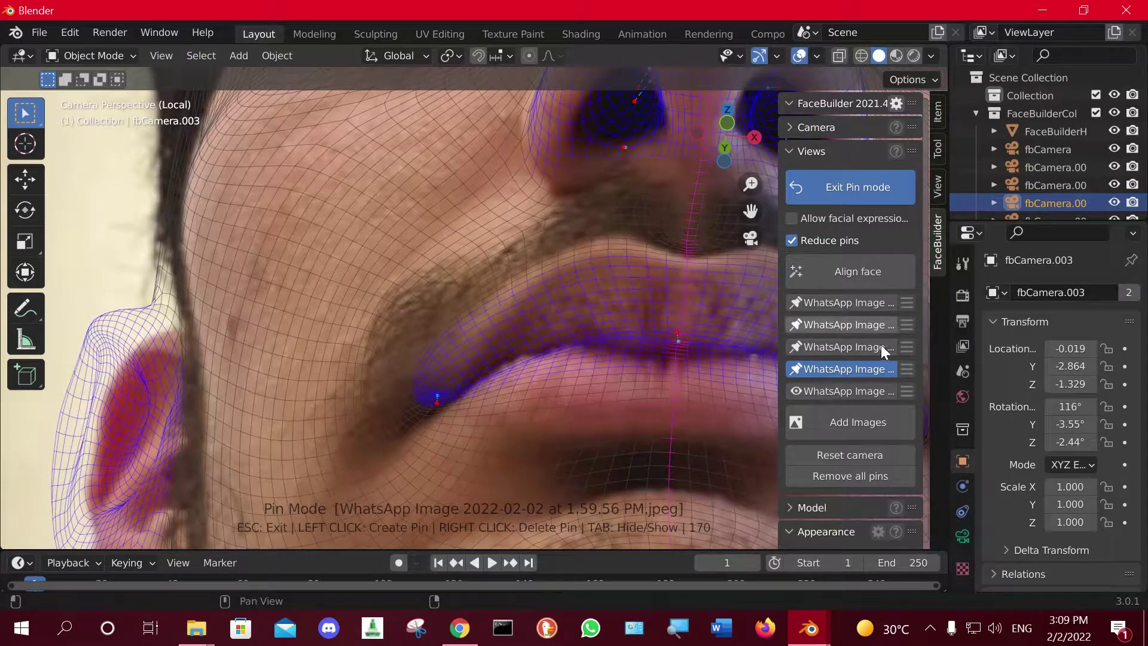
scroll(636, 363, "down", 2)
scroll(406, 356, "down", 1)
scroll(405, 356, "up", 1)
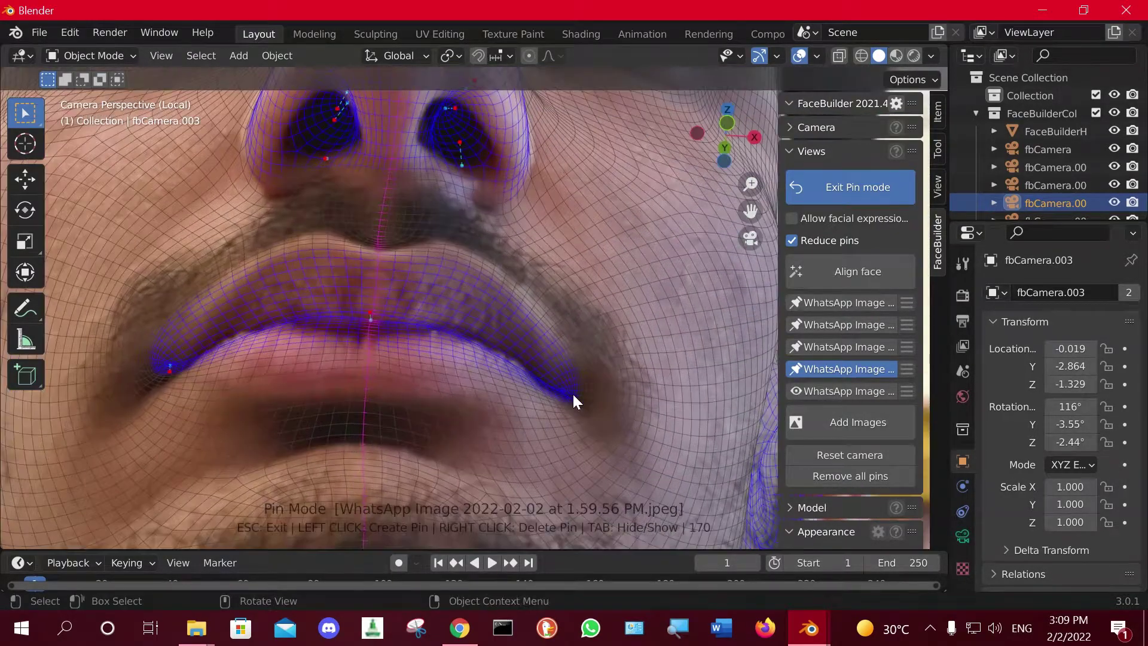
Add pins at the right lip corner and along the upper-lip edge and centre.
left_click_drag(547, 367, 553, 376)
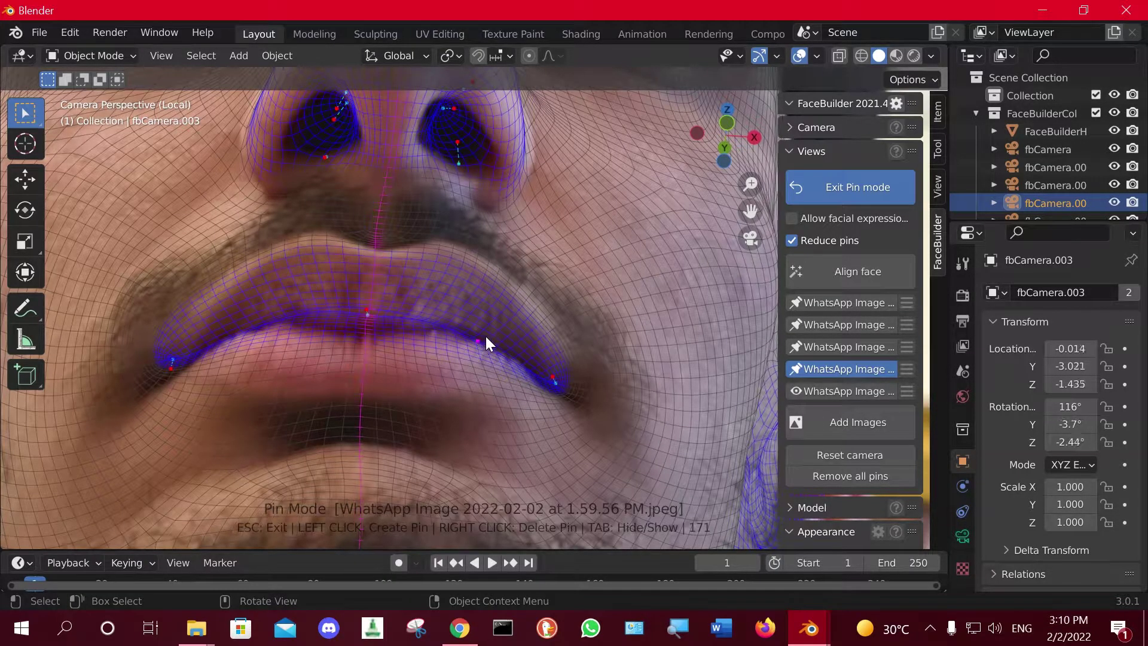
left_click(482, 338)
left_click(365, 313)
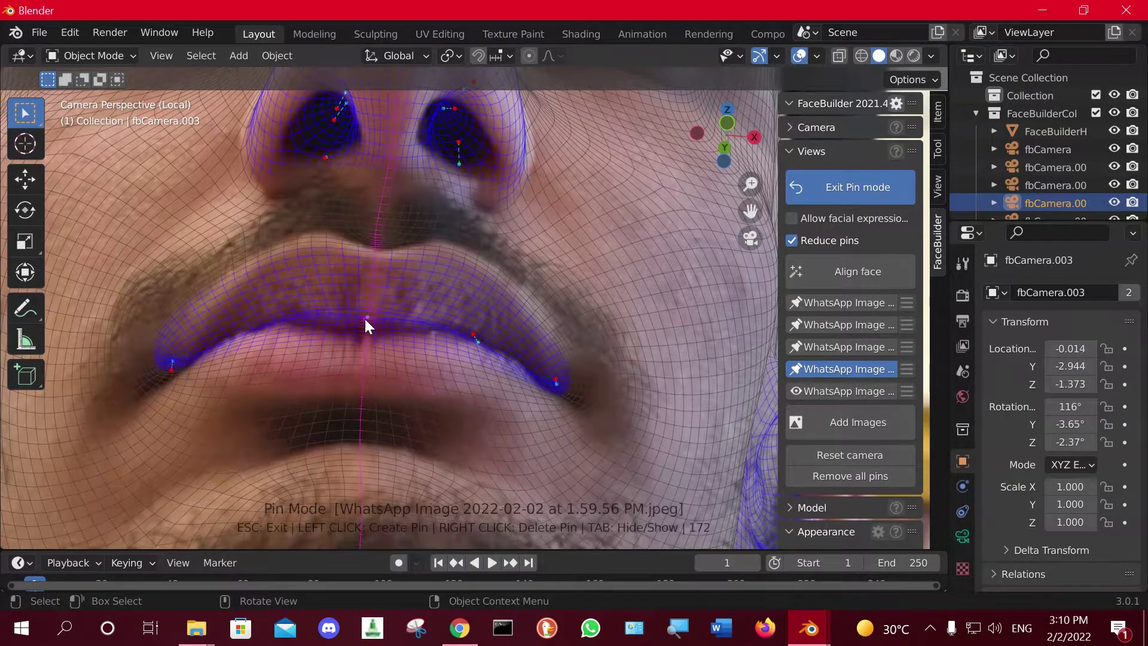
scroll(366, 329, "down", 1)
scroll(366, 329, "down", 2)
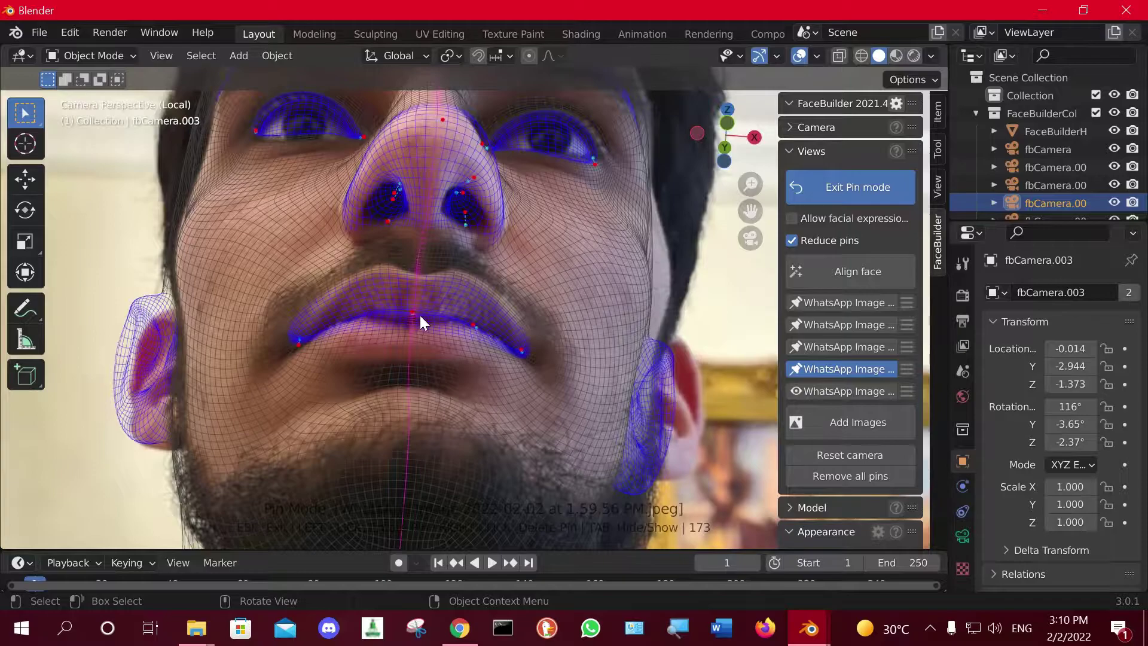
Check the mesh fit on the back-of-head photo.
left_click(868, 352)
scroll(569, 320, "up", 2)
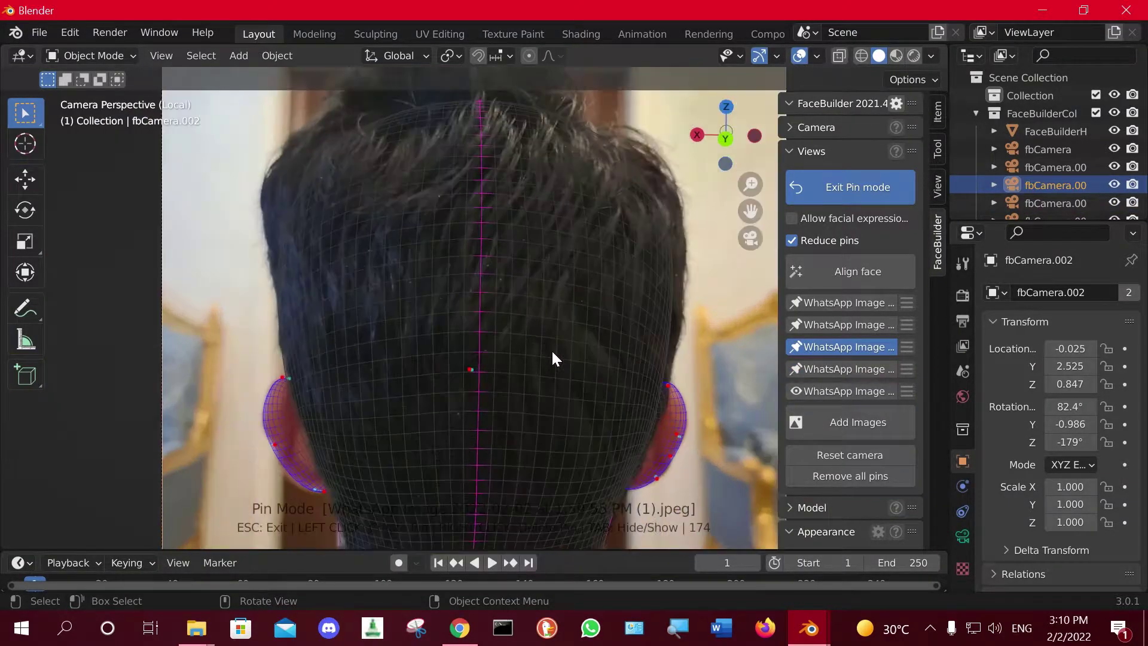
scroll(551, 350, "down", 1)
scroll(712, 318, "down", 2)
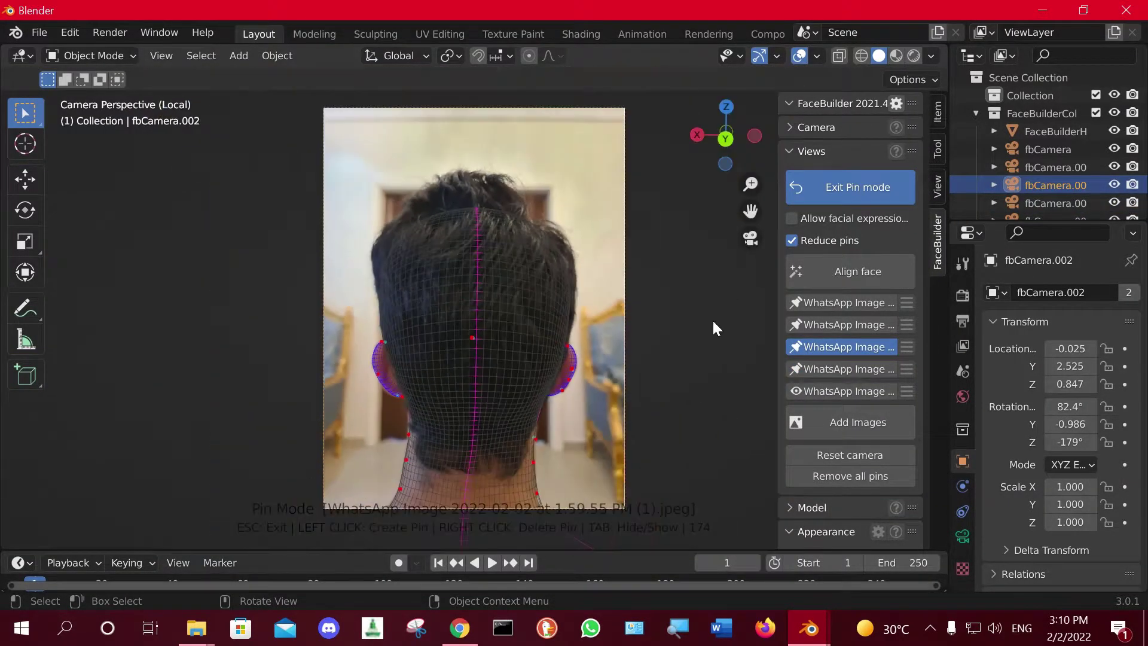
Zoom into the side-profile photo and pin the chin outline.
left_click(855, 326)
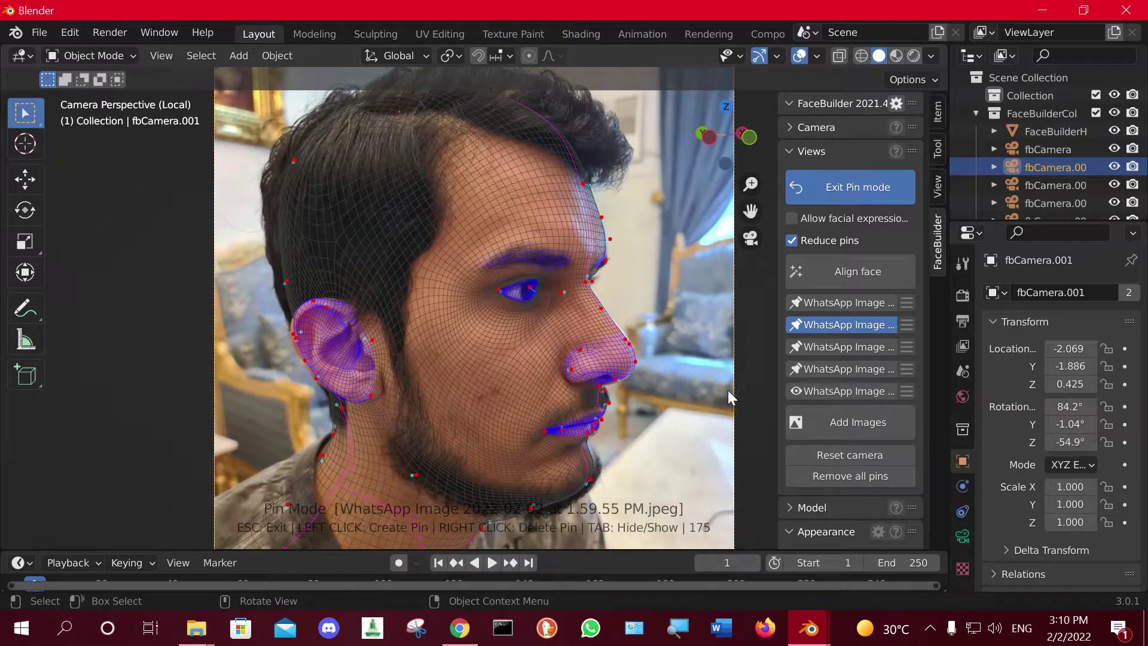
scroll(727, 391, "up", 1)
scroll(670, 419, "up", 1)
scroll(614, 357, "up", 1)
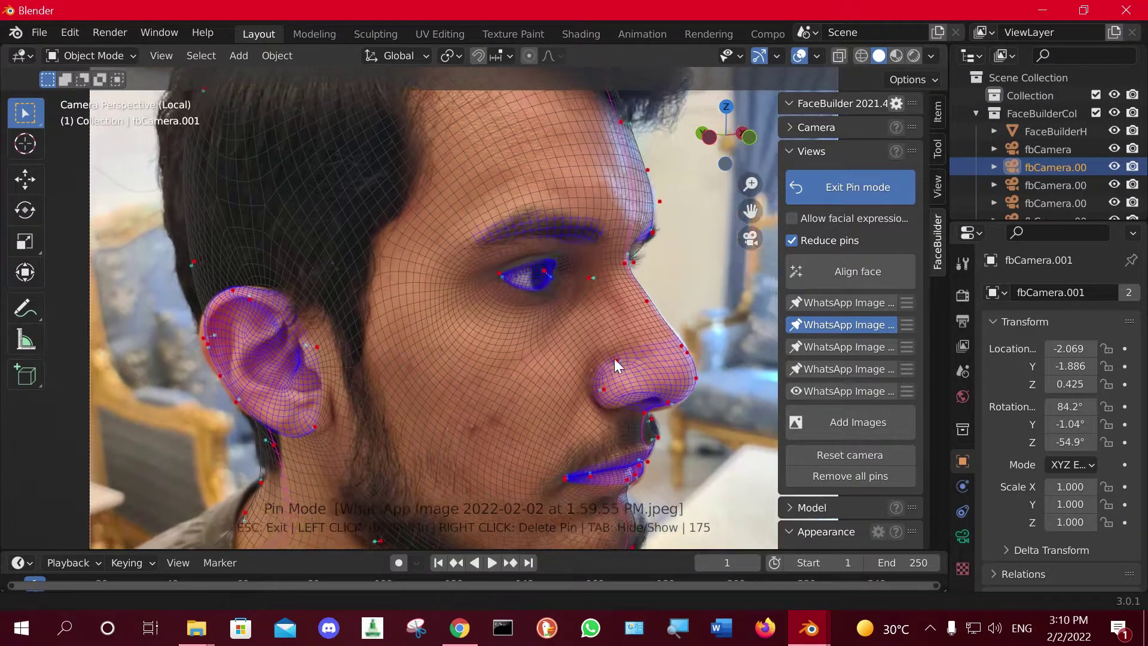
scroll(572, 281, "up", 2)
scroll(596, 321, "up", 1)
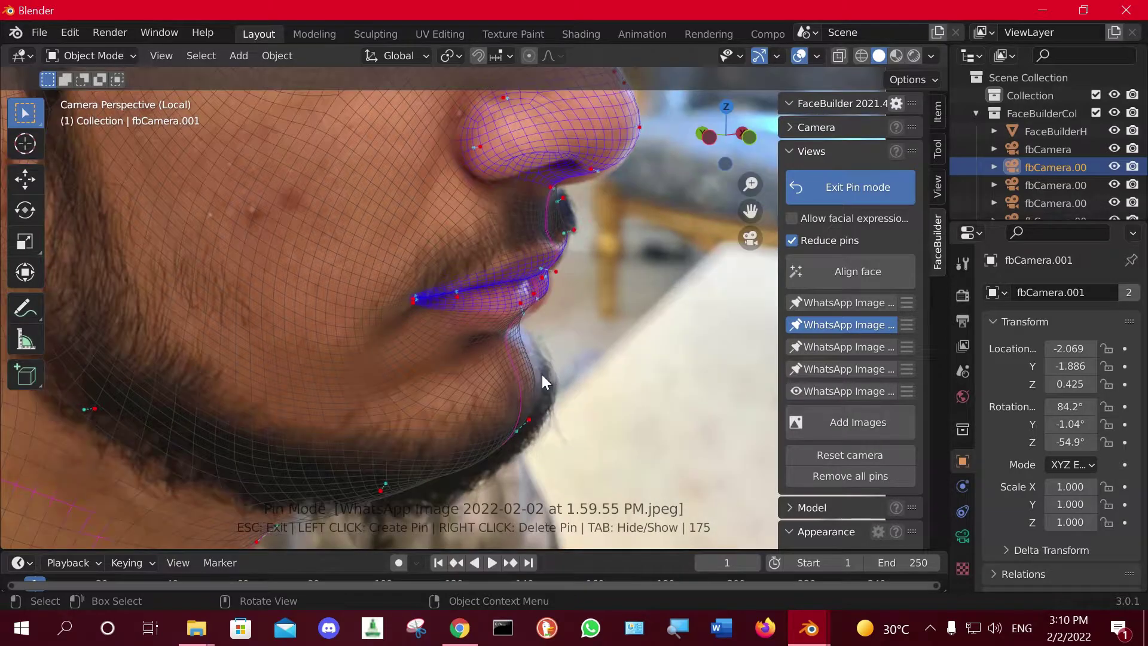
left_click_drag(530, 376, 554, 380)
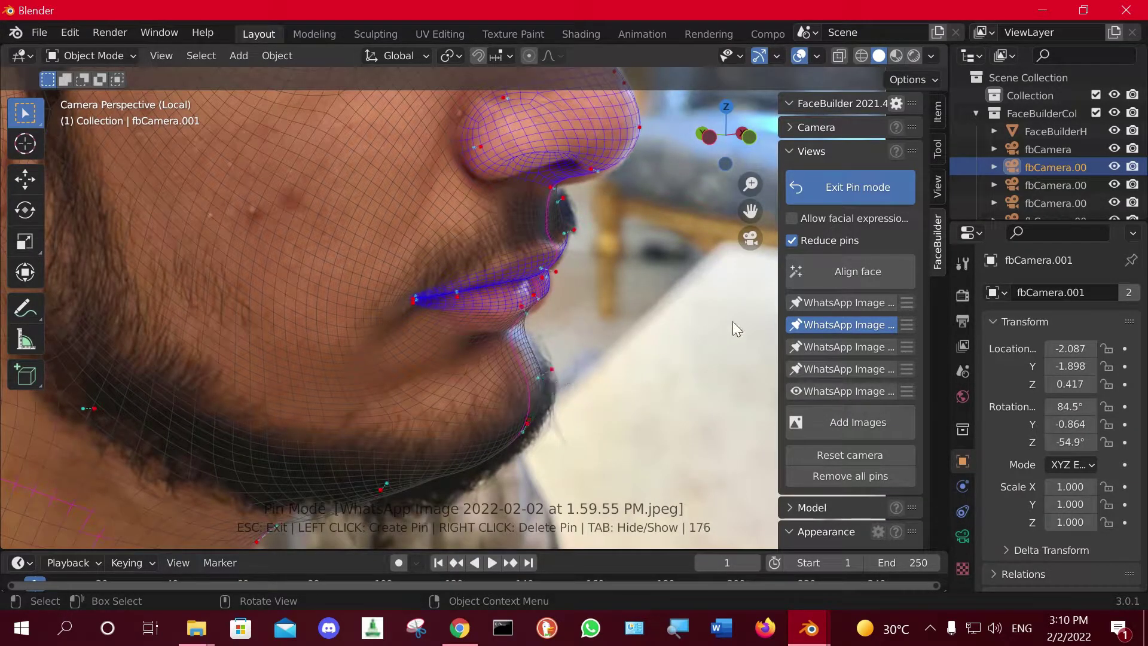
On the frontal photo, pull the nose-side pins in toward the nose.
left_click(862, 304)
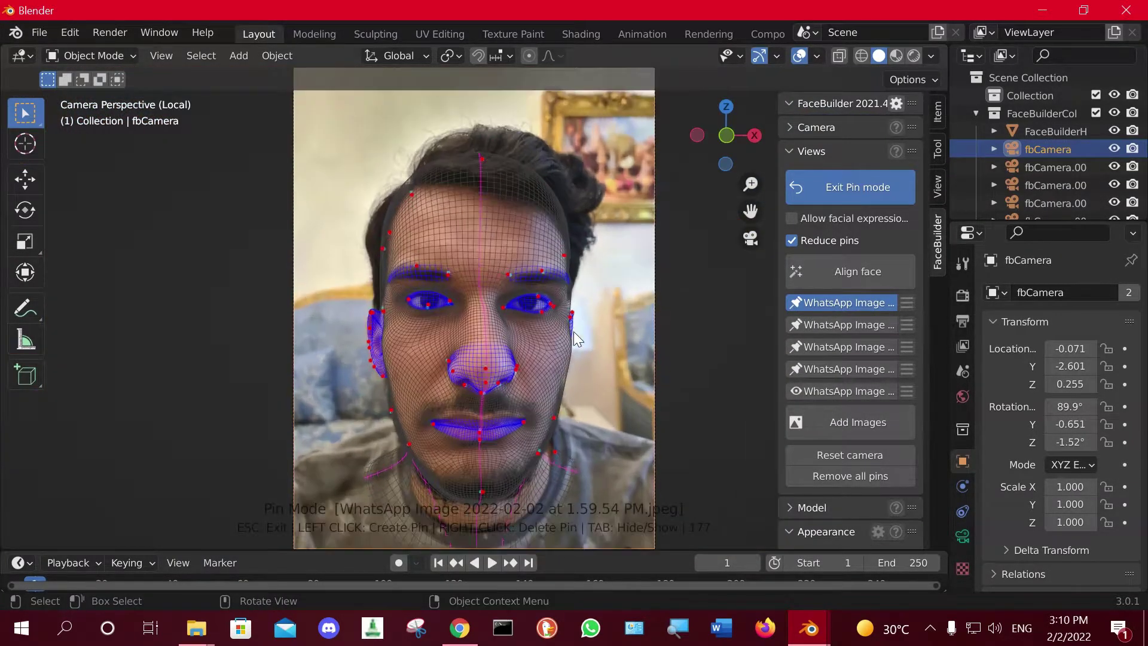
scroll(607, 406, "up", 2)
scroll(590, 445, "up", 1)
scroll(582, 464, "up", 1)
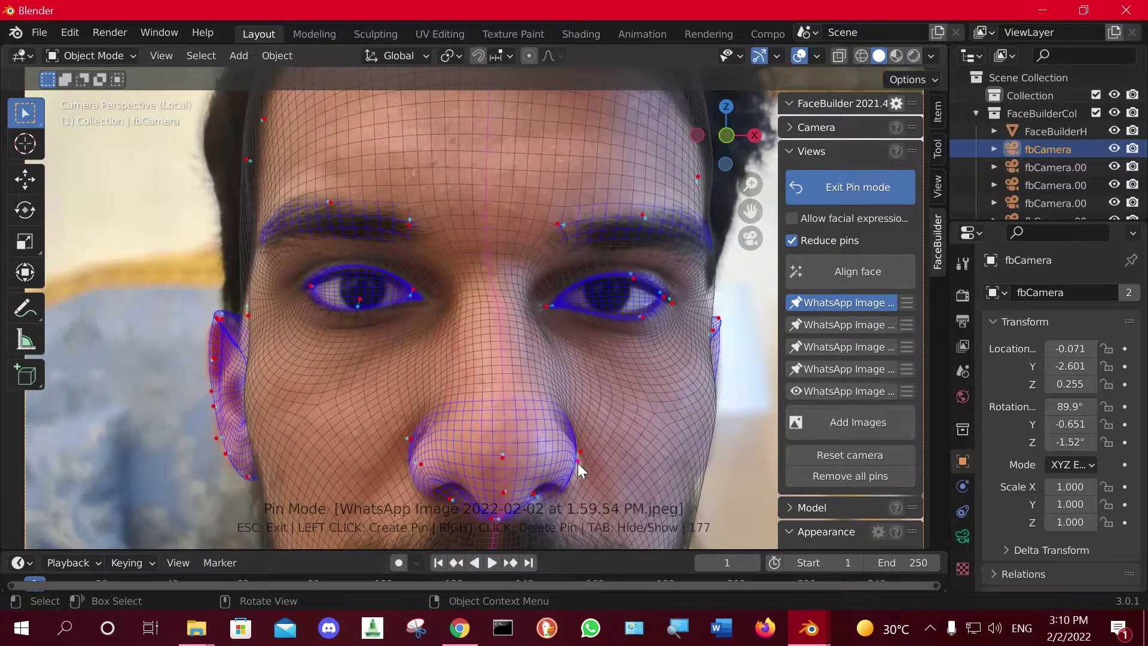
left_click_drag(577, 463, 593, 482)
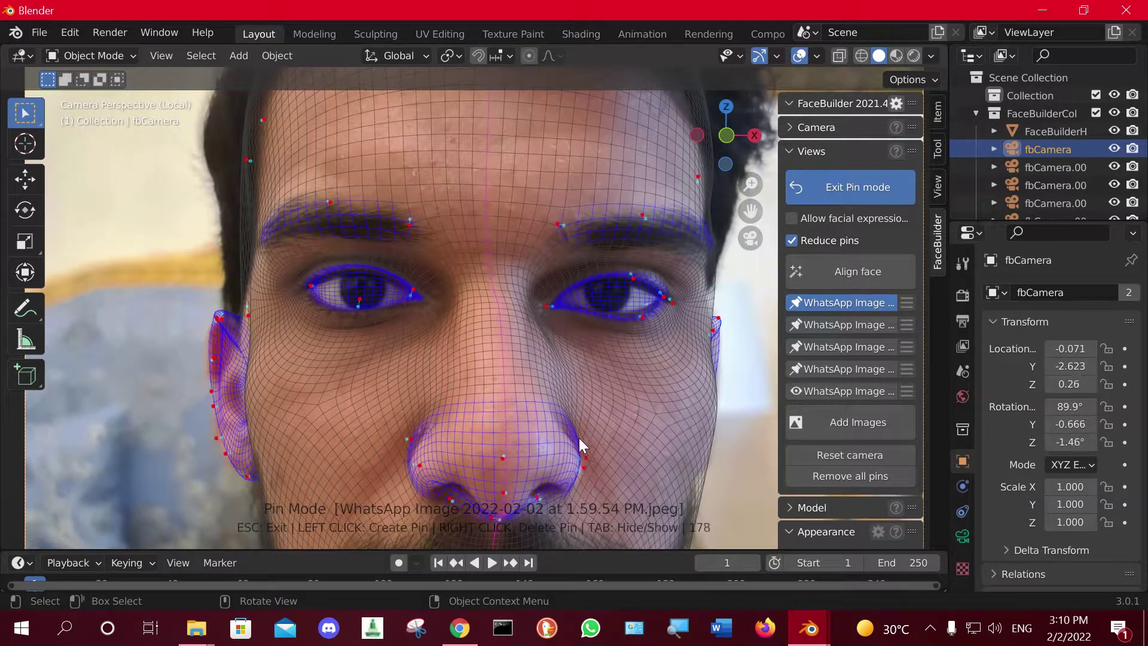
left_click_drag(575, 428, 530, 452)
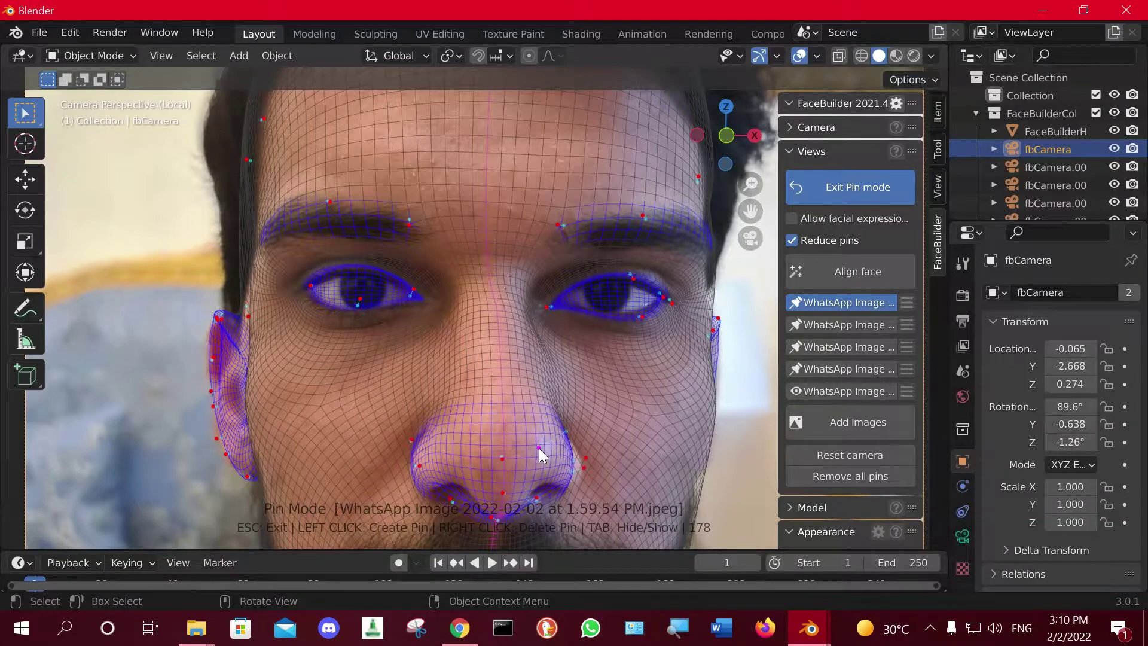
Add pins beside the right nostril and along the ear outline.
left_click_drag(577, 465, 600, 457)
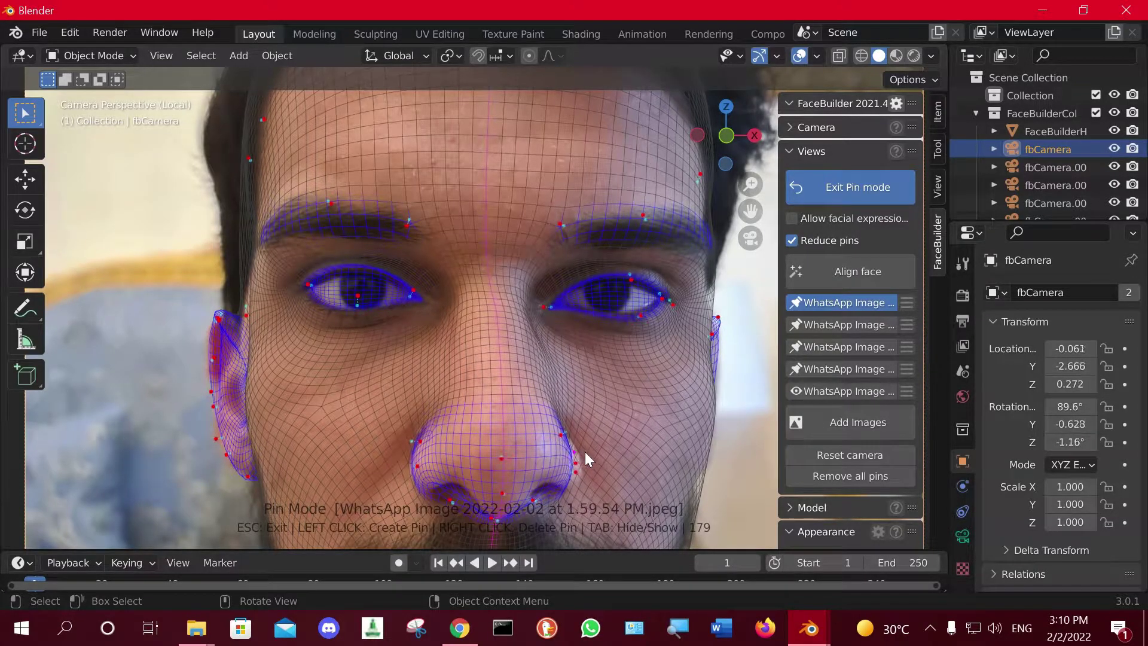
left_click(616, 471)
scroll(565, 341, "down", 3)
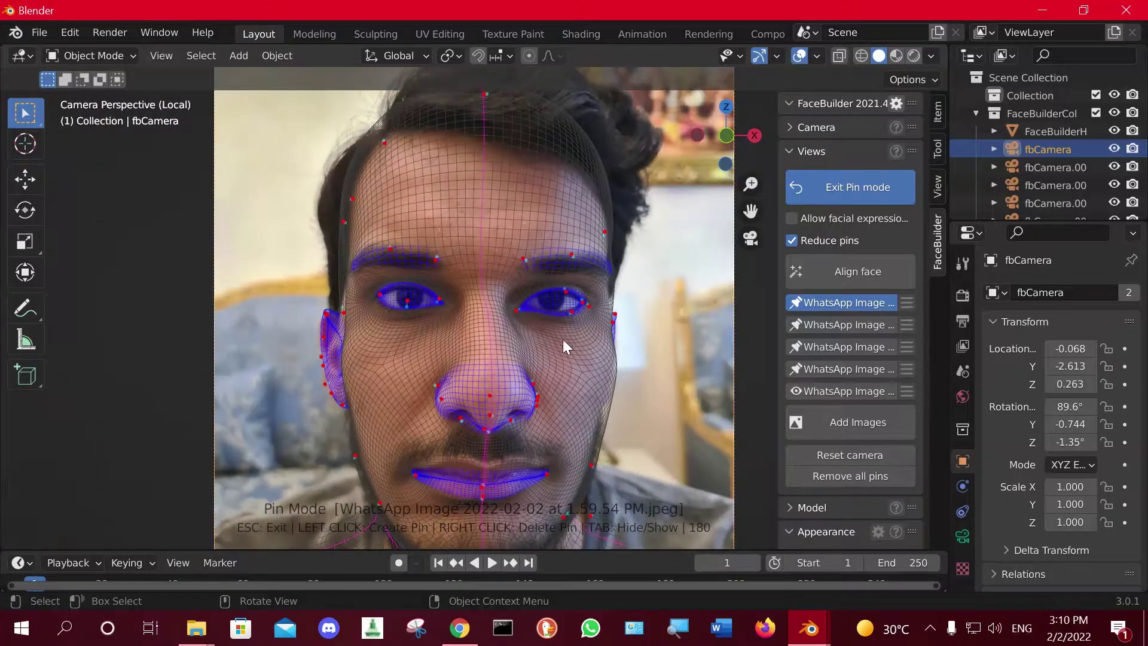
scroll(270, 328, "up", 4)
left_click(164, 325)
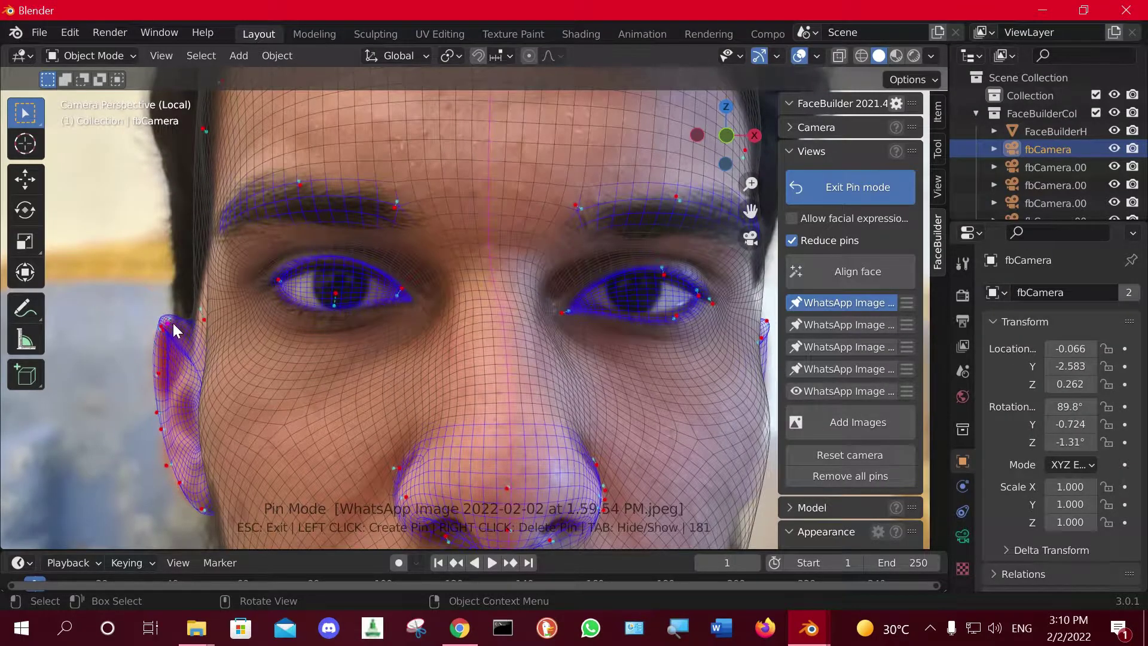
scroll(379, 338, "down", 4)
On the upward-angle photo, pin the upper lip at its centre and both sides.
left_click(843, 368)
scroll(601, 297, "up", 3)
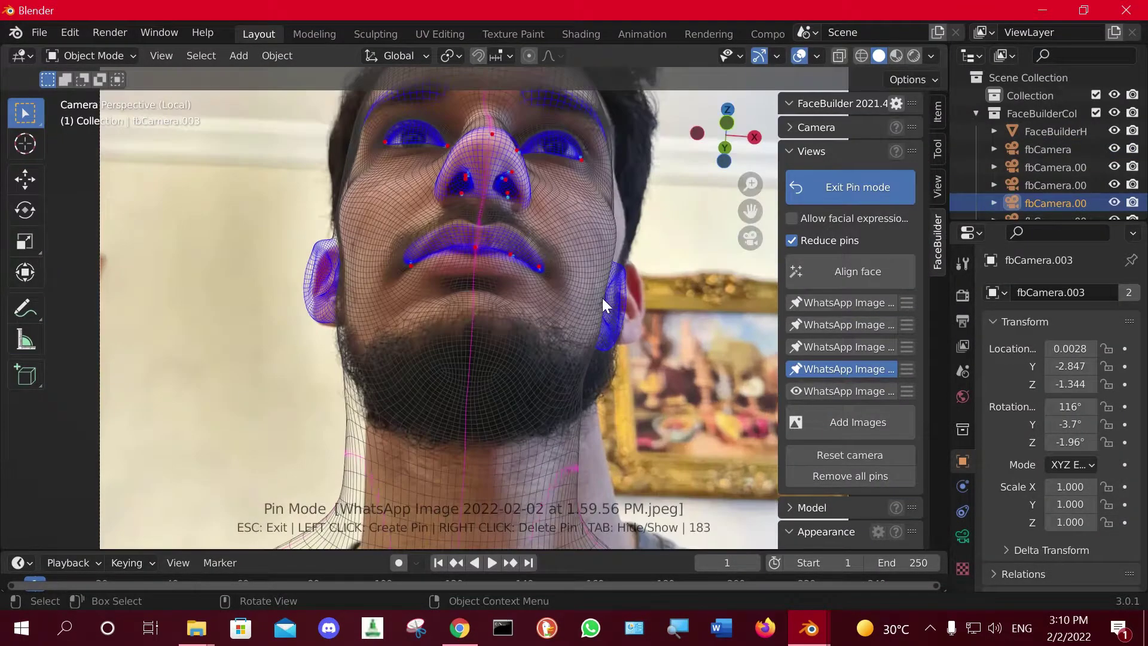
scroll(482, 287, "up", 3)
mouse_move(472, 202)
left_mouse_down()
mouse_move(486, 238)
mouse_move(486, 228)
left_mouse_up()
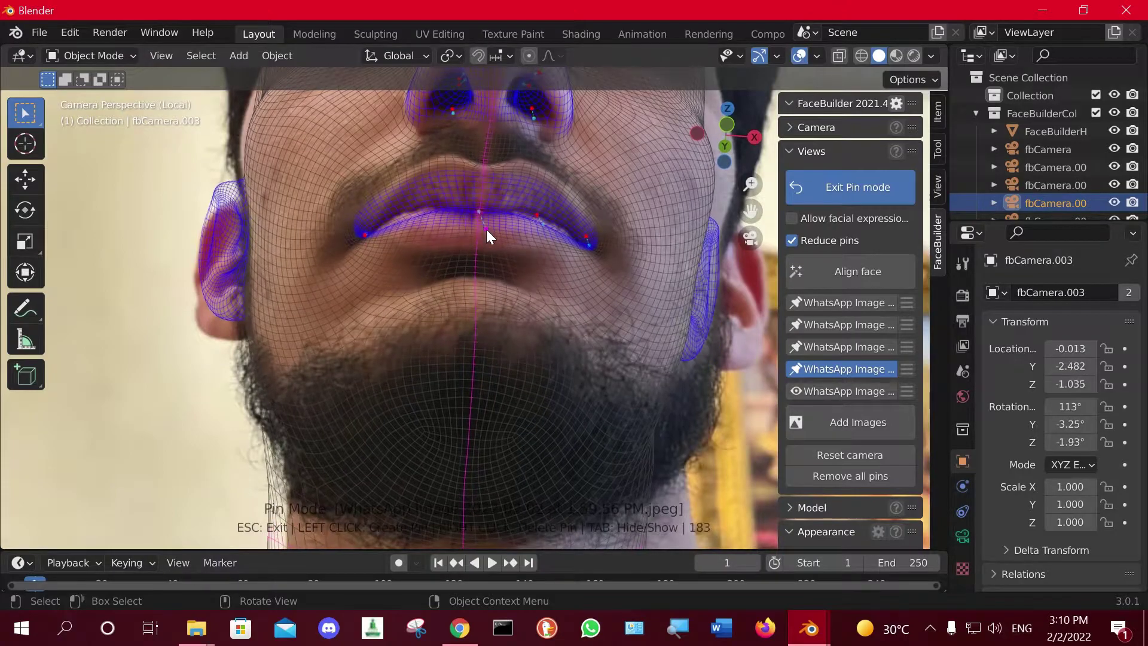
left_click(361, 226)
left_click(409, 216)
left_click(542, 219)
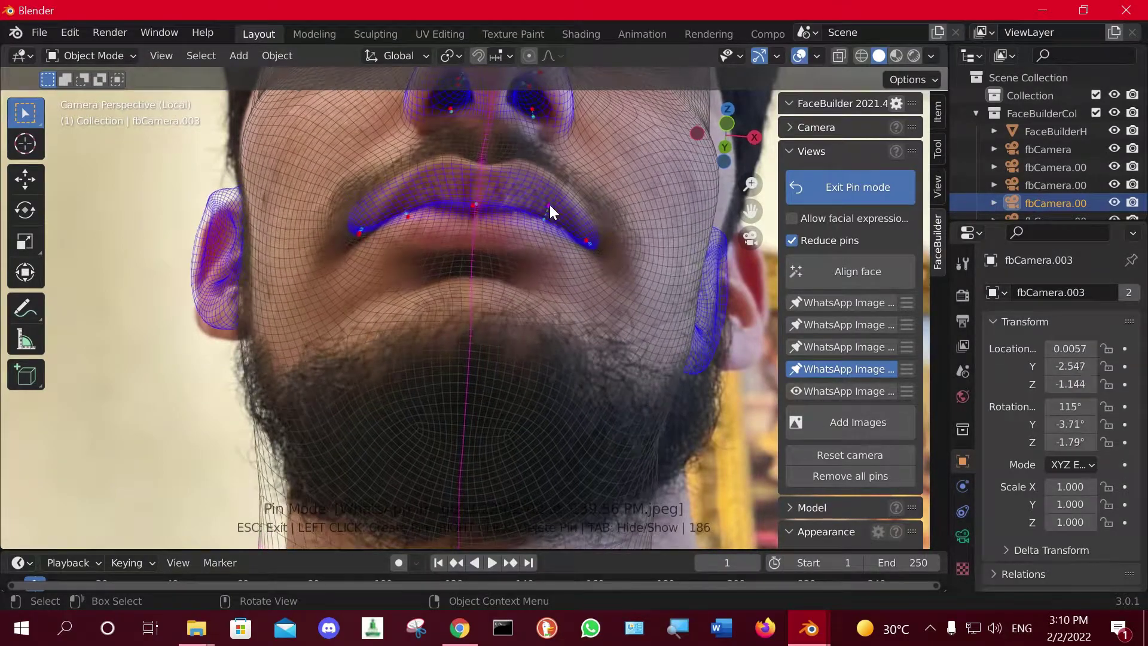
left_click(482, 167)
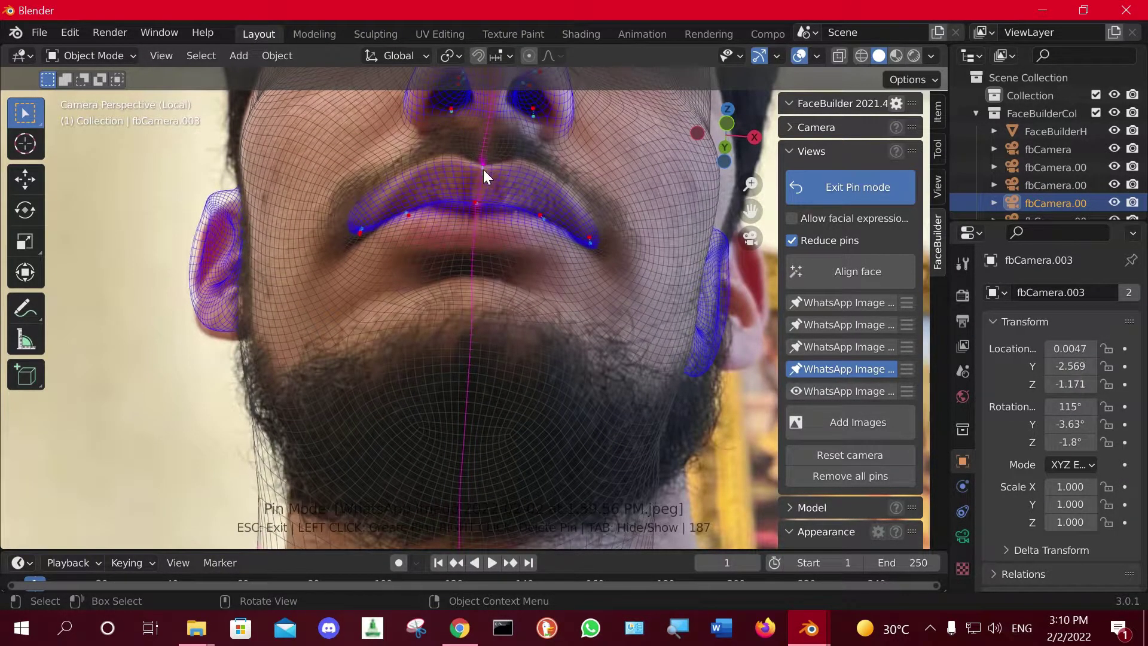
Pin the right and left lip corners plus another point on the lip line.
scroll(562, 181, "down", 3)
scroll(574, 182, "down", 1)
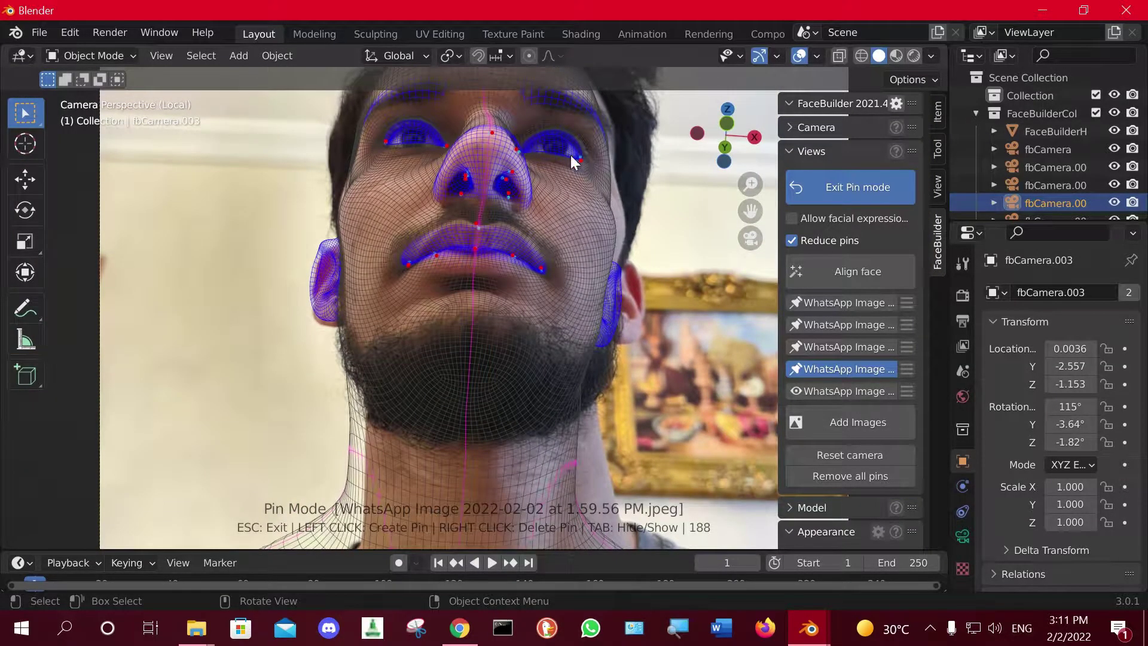
scroll(506, 273, "up", 3)
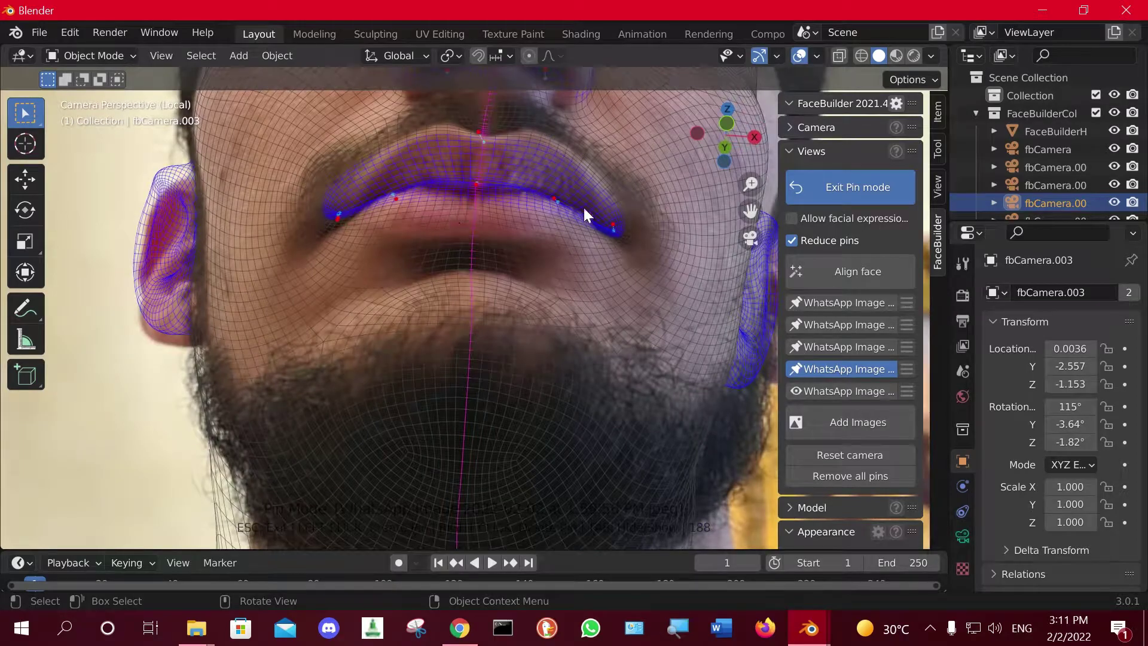
left_click(611, 224)
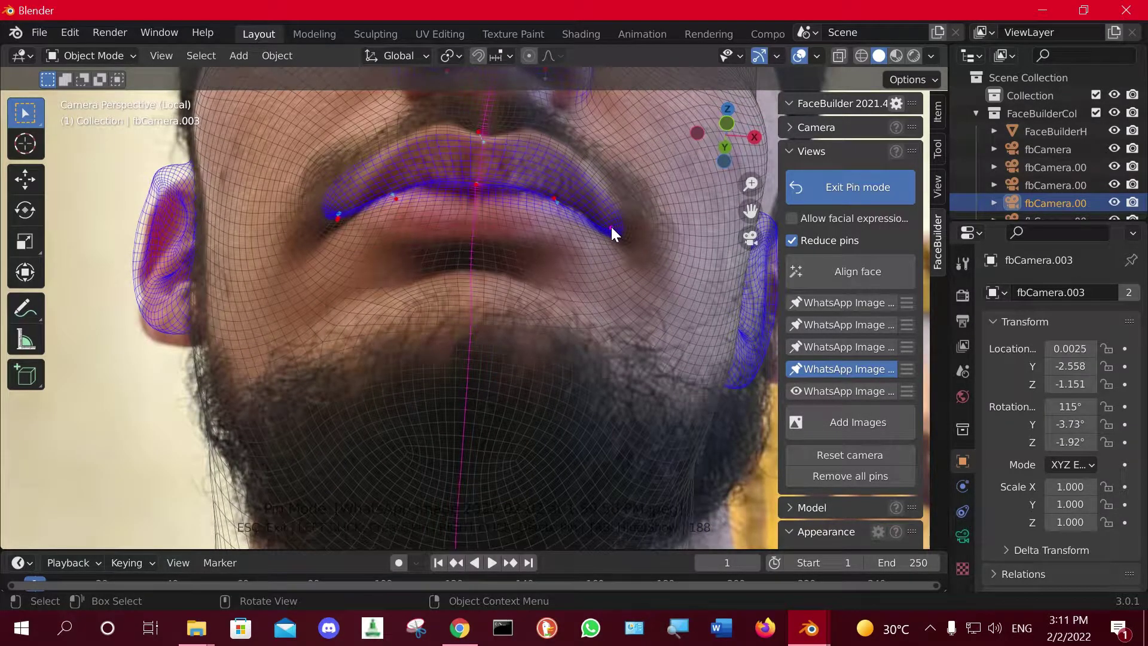
scroll(308, 177, "down", 3)
scroll(346, 225, "up", 3)
left_click_drag(337, 213, 337, 219)
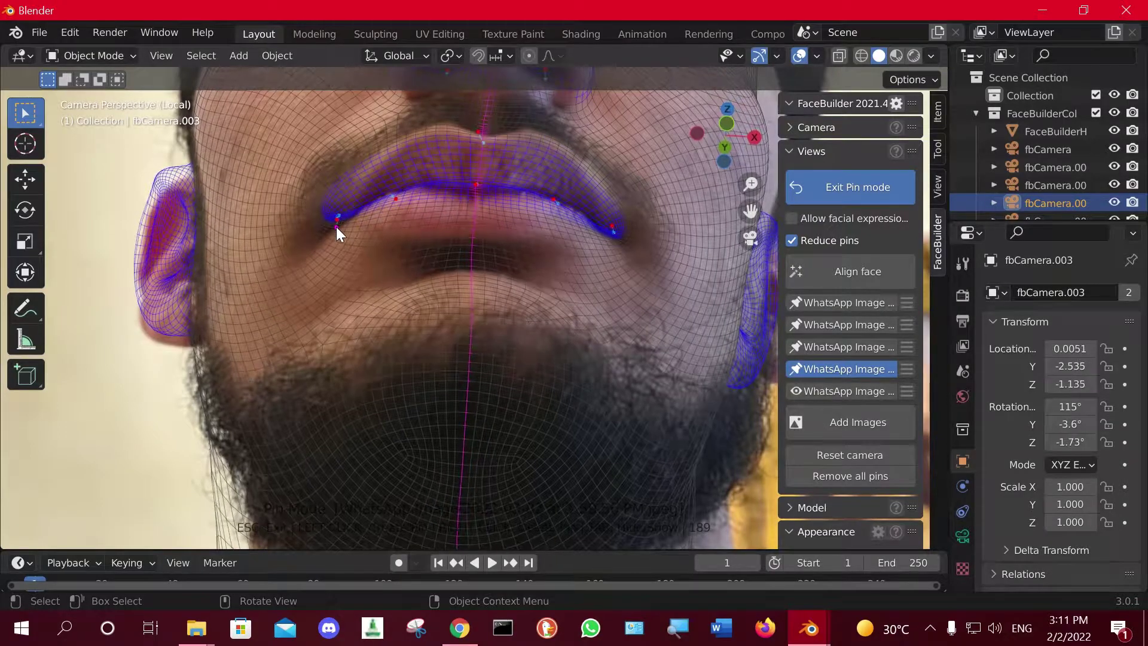
left_click(387, 193)
Pin the mesh beside the nose and eye.
scroll(468, 232, "down", 3)
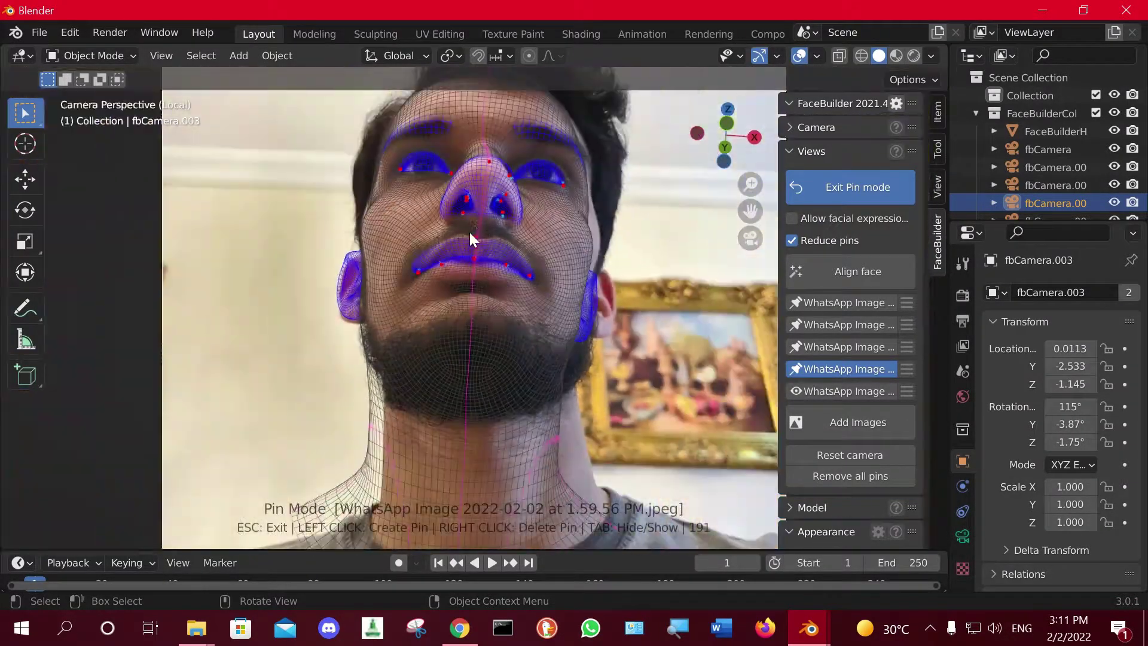
scroll(610, 240, "up", 1)
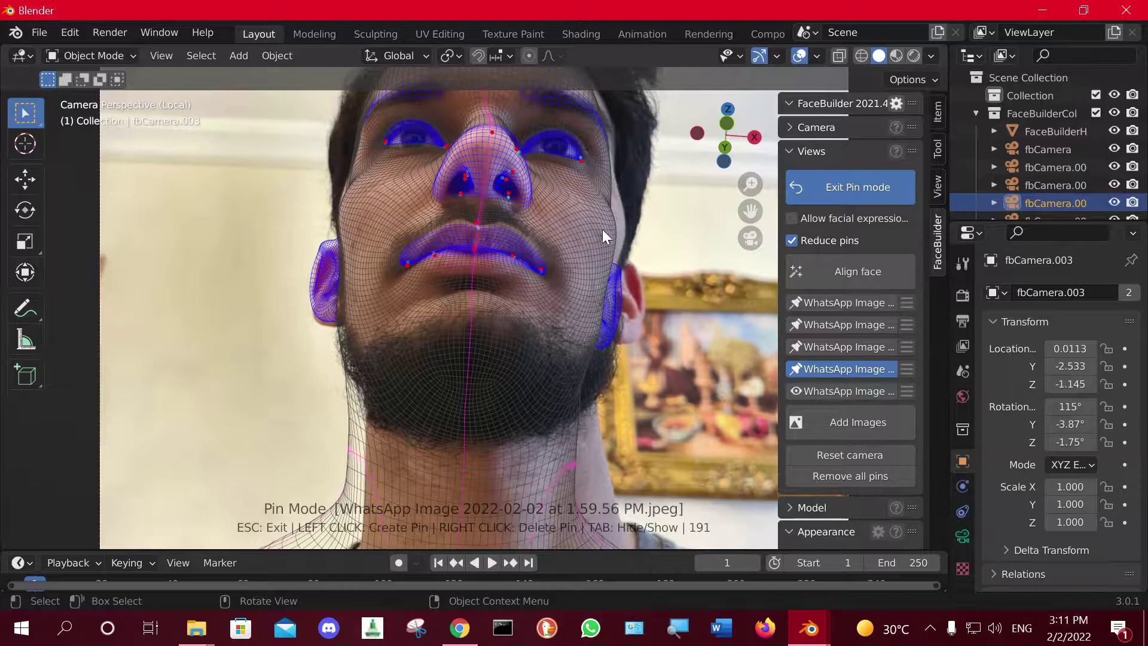
scroll(538, 269, "up", 1)
scroll(490, 383, "up", 2)
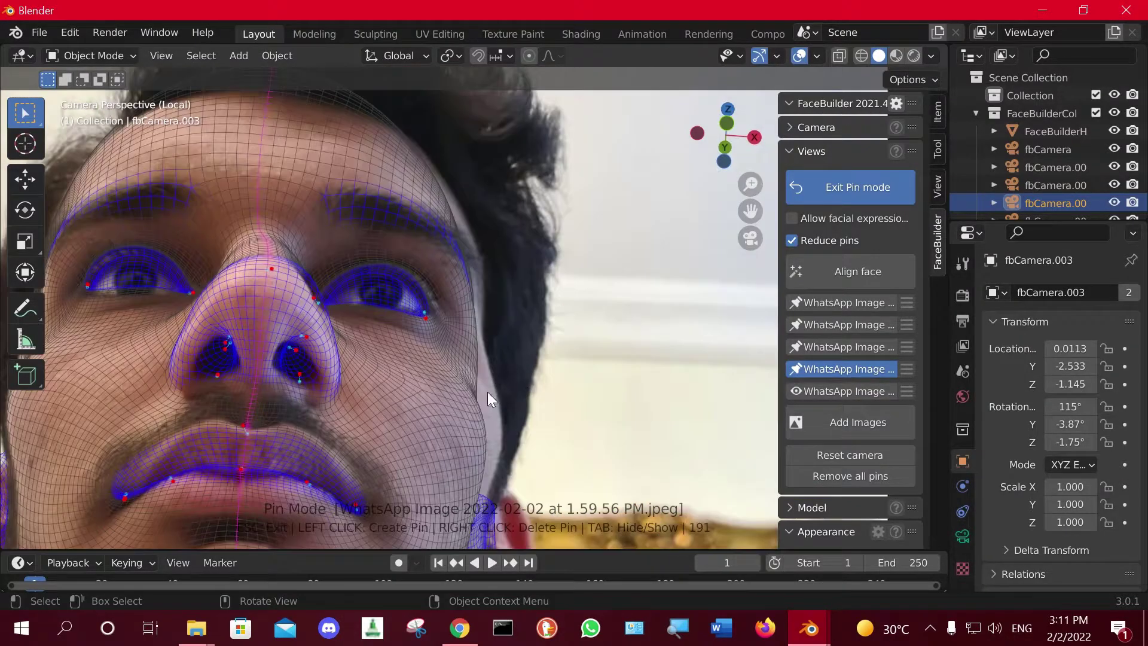
left_click_drag(476, 386, 496, 365)
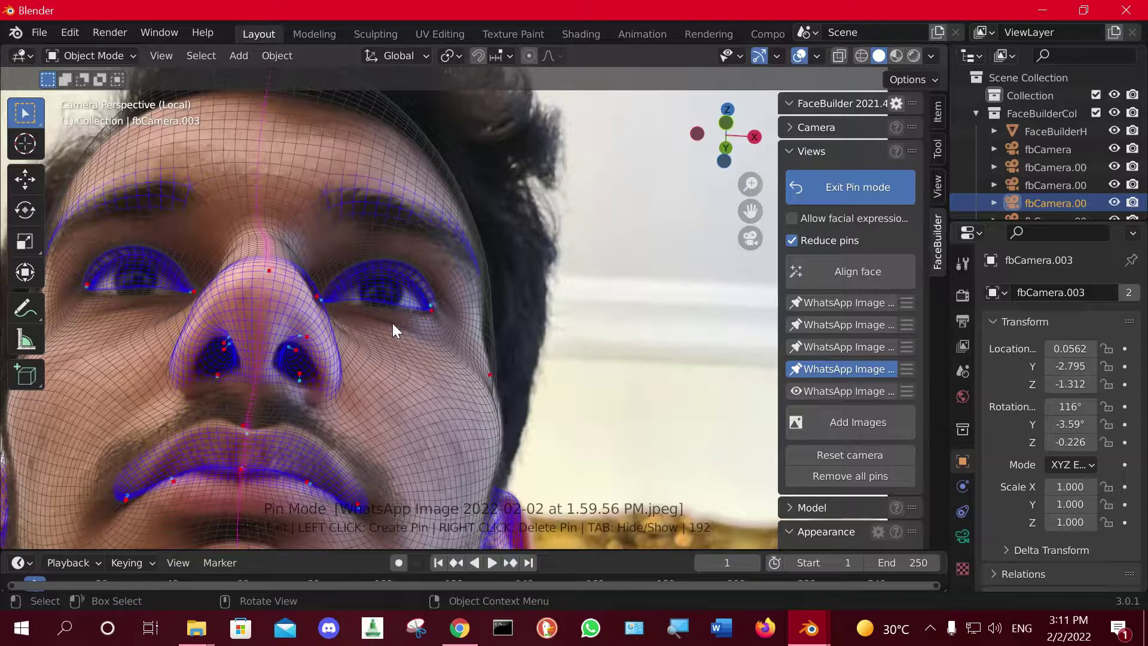
scroll(362, 296, "down", 5)
scroll(462, 317, "up", 1)
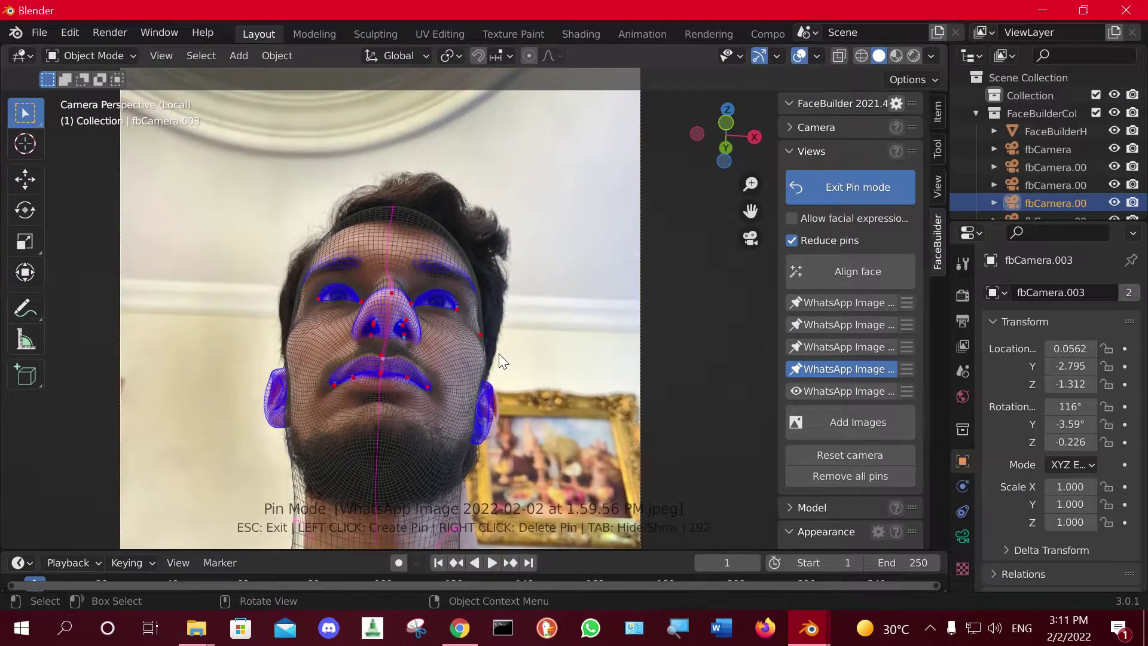
scroll(564, 366, "up", 2)
scroll(507, 405, "up", 2)
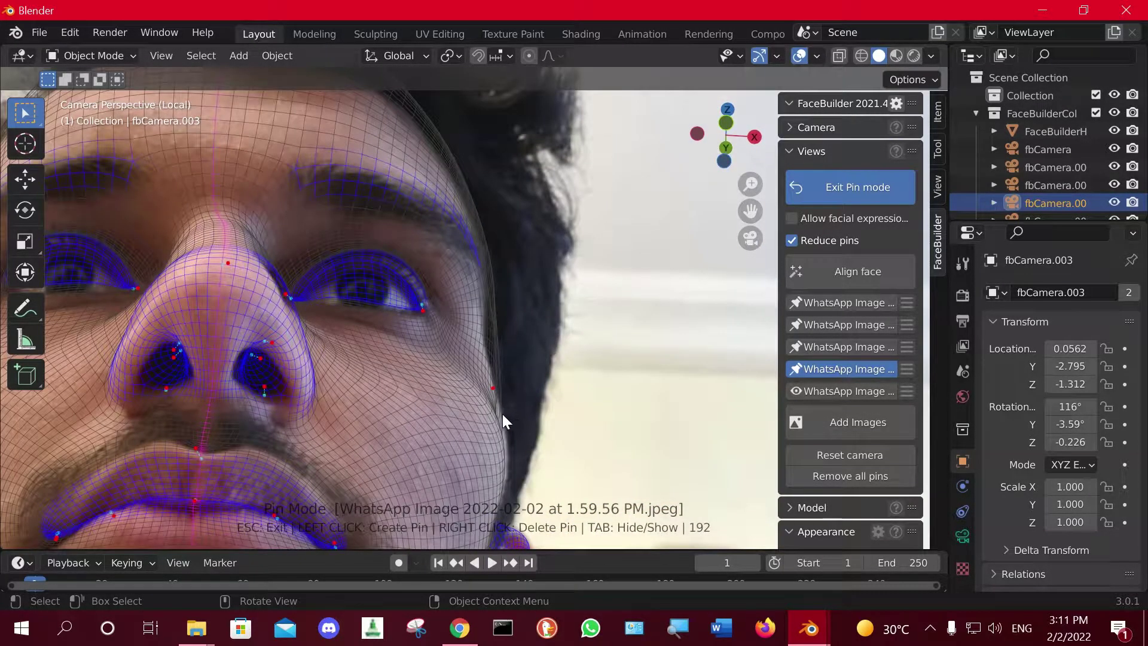
Pin the left ear's edge, lower part and bottom.
scroll(505, 419, "down", 2)
scroll(496, 404, "down", 2)
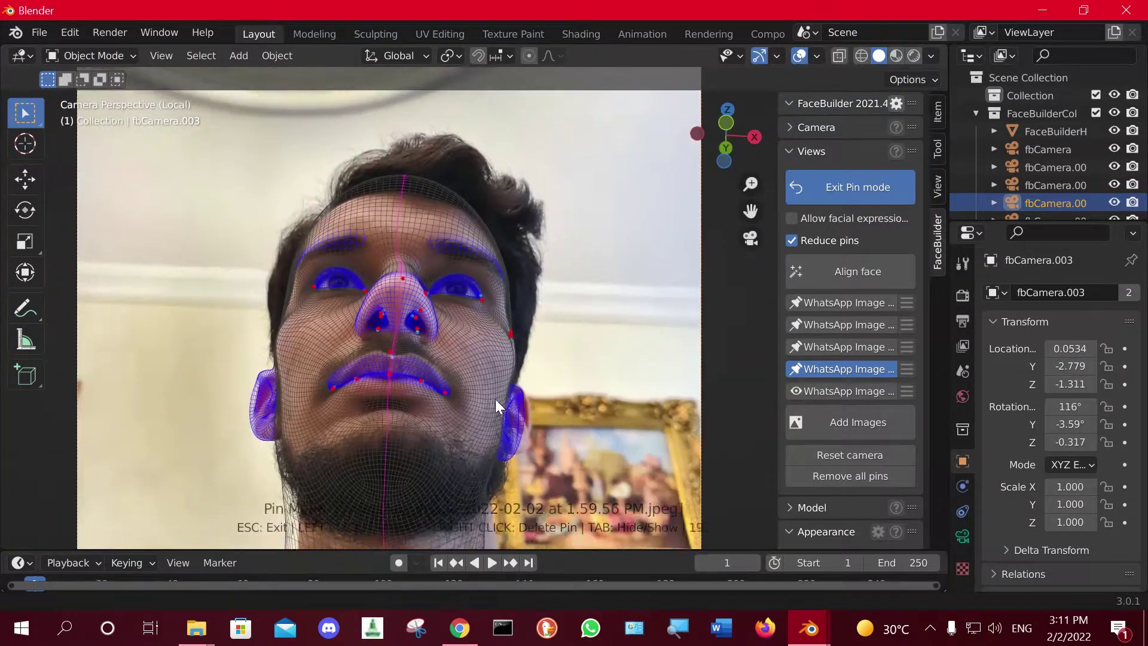
scroll(453, 315, "up", 1)
scroll(267, 342, "up", 2)
left_click(266, 354)
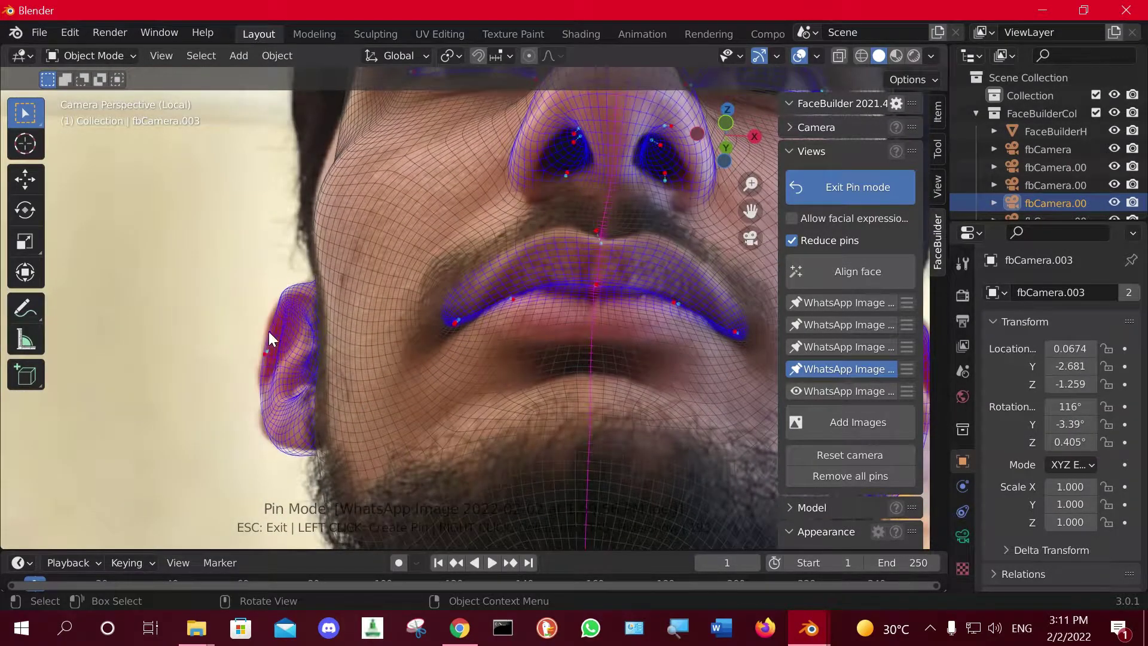
left_click(286, 447)
left_click(257, 398)
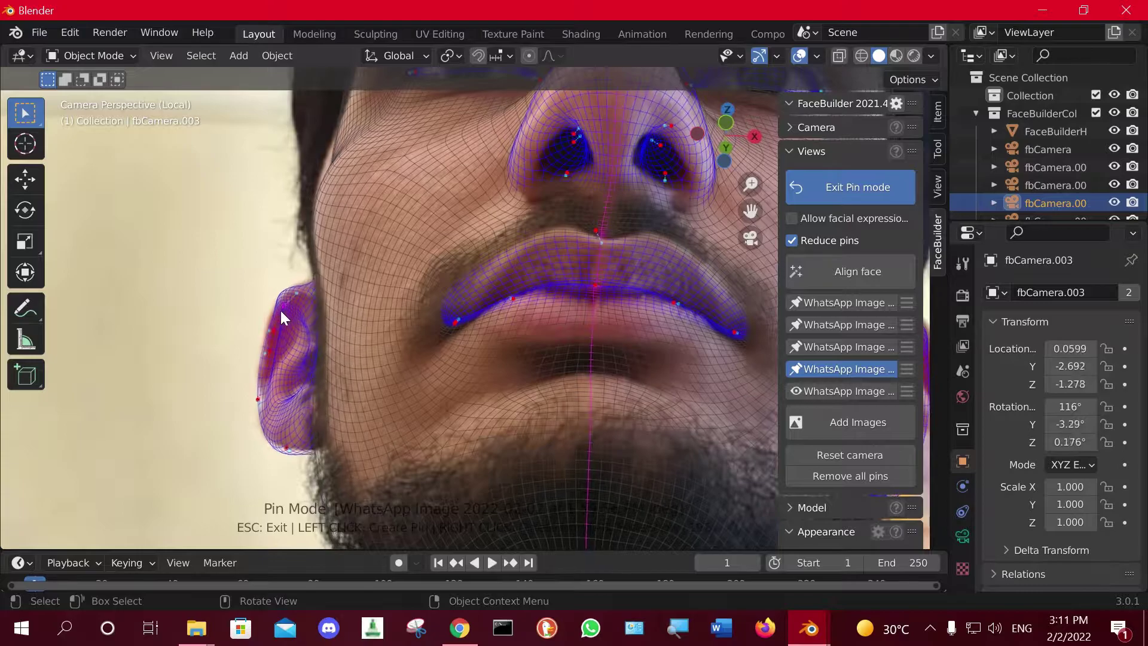
scroll(269, 328, "down", 1)
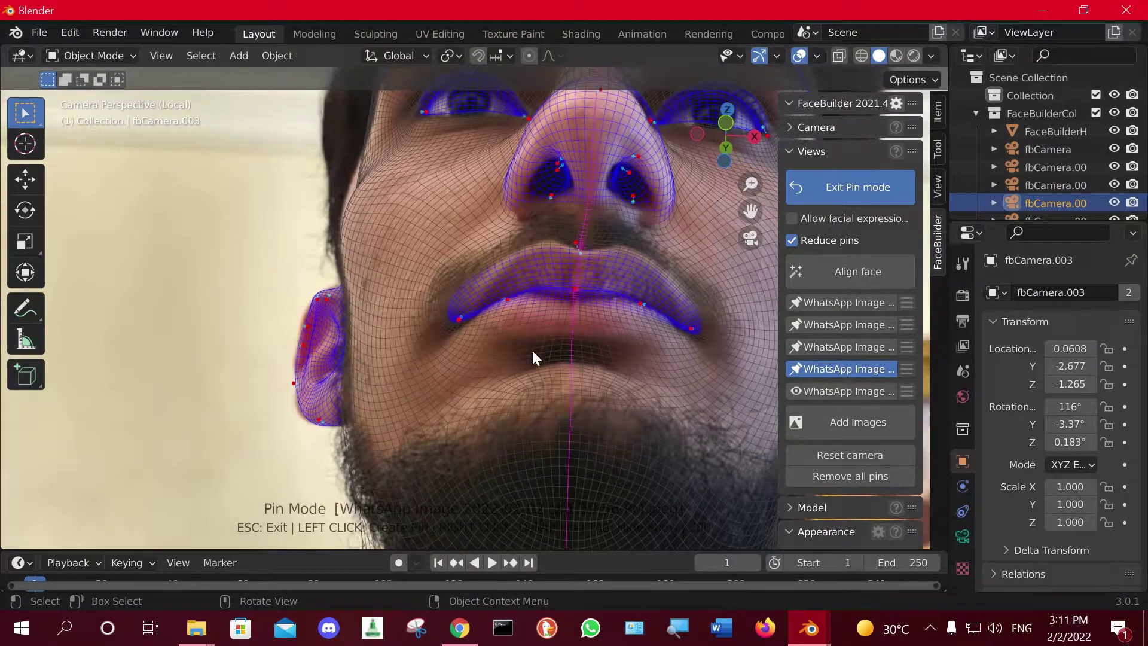
scroll(532, 349, "up", 3)
left_click(477, 458)
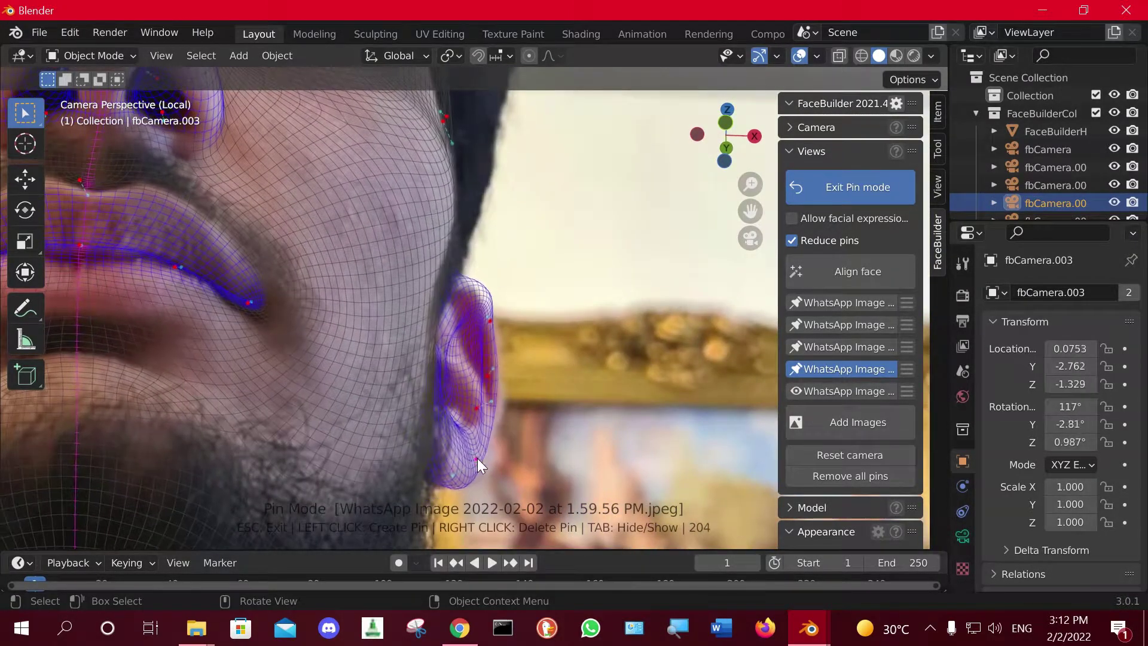
Pin the cheek contour, eye corner and temple beside the eye.
scroll(468, 302, "down", 3)
scroll(486, 392, "up", 2)
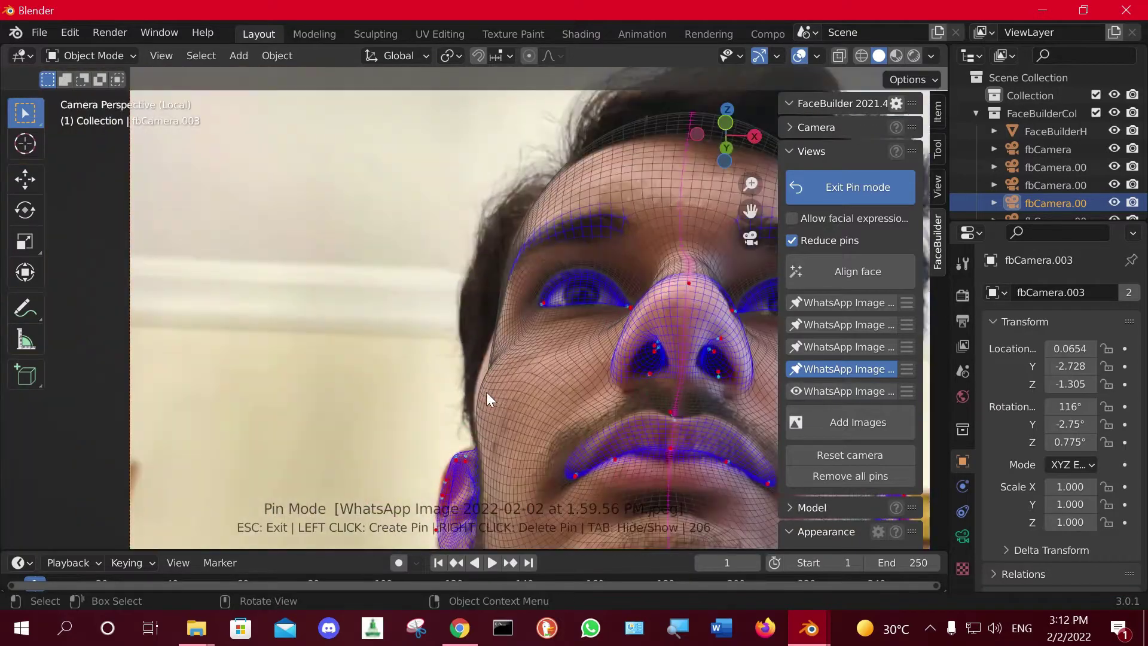
left_click(478, 366)
left_click(493, 338)
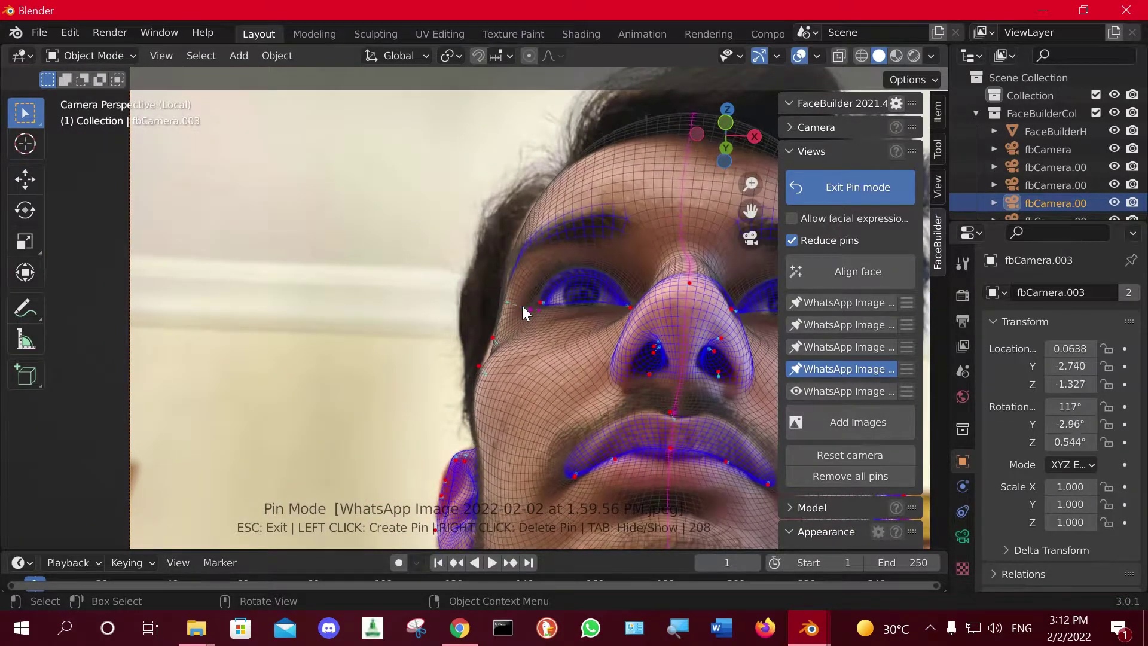
left_click_drag(523, 307, 508, 303)
left_click(507, 264)
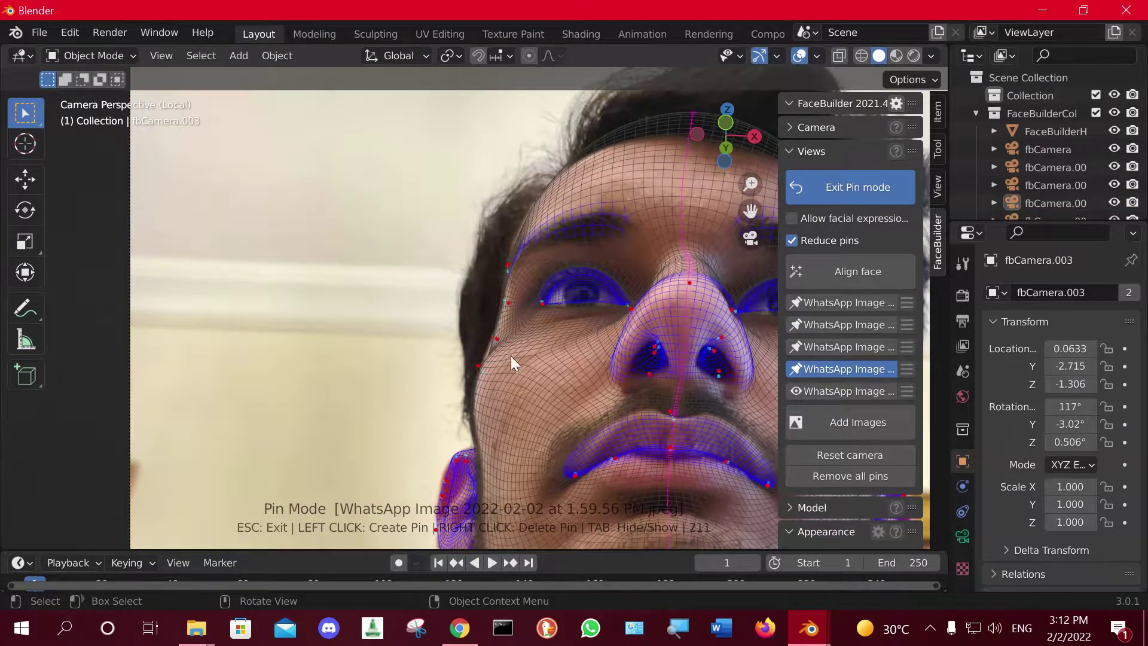
left_click(482, 354)
Pin both sides of the jaw line and the neck outline.
scroll(573, 367, "down", 2)
scroll(626, 355, "down", 2)
scroll(666, 371, "up", 5)
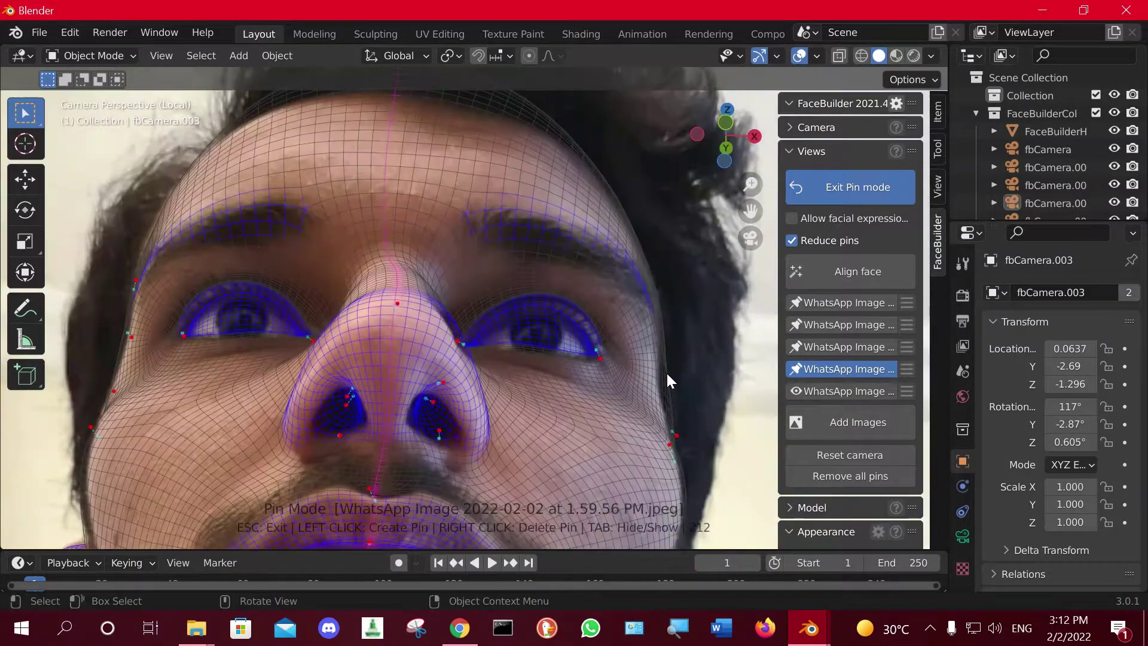
scroll(666, 371, "down", 2)
scroll(583, 381, "down", 3)
scroll(417, 311, "up", 5)
left_click(413, 306)
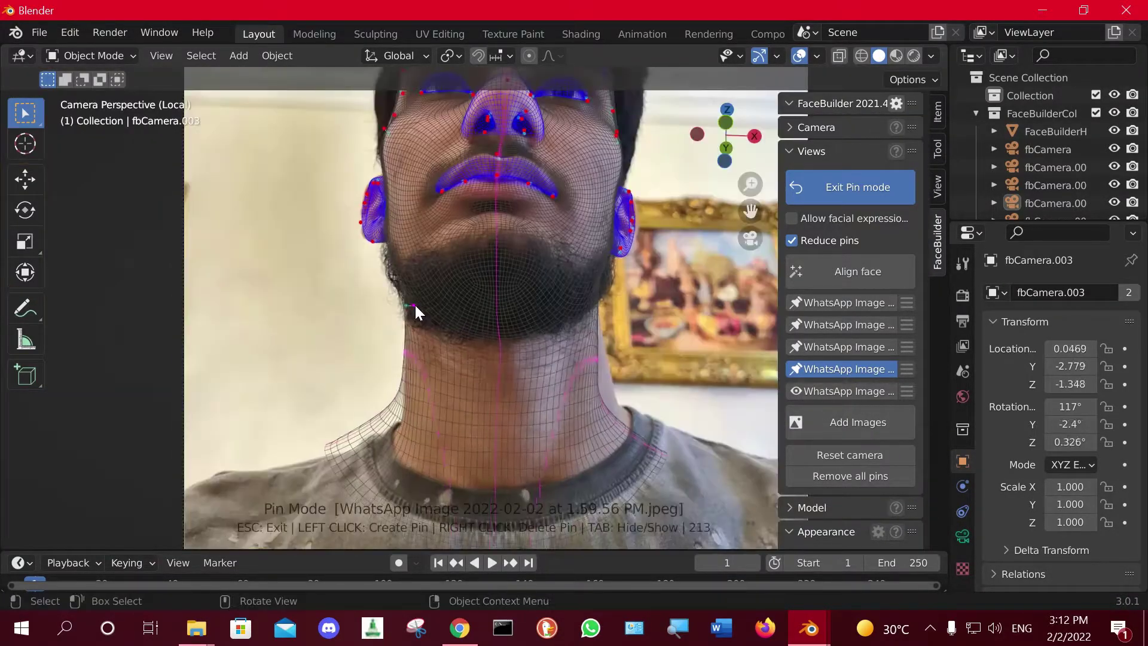
left_click(591, 307)
left_click(598, 376)
left_click(603, 387)
scroll(562, 327, "down", 5)
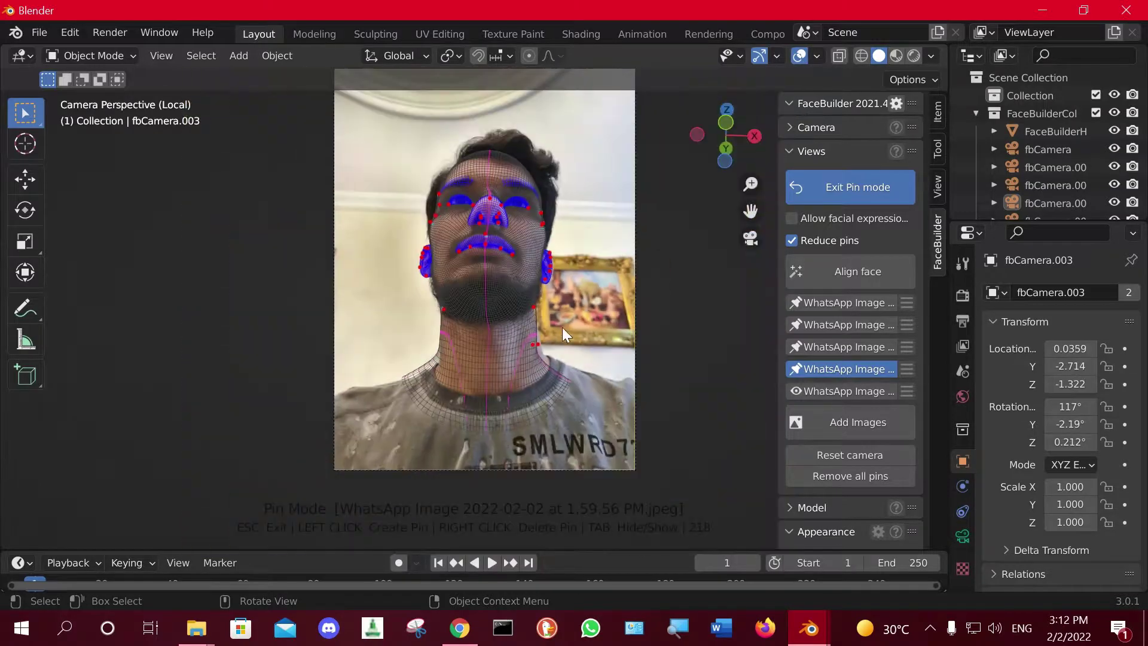
scroll(497, 288, "up", 4)
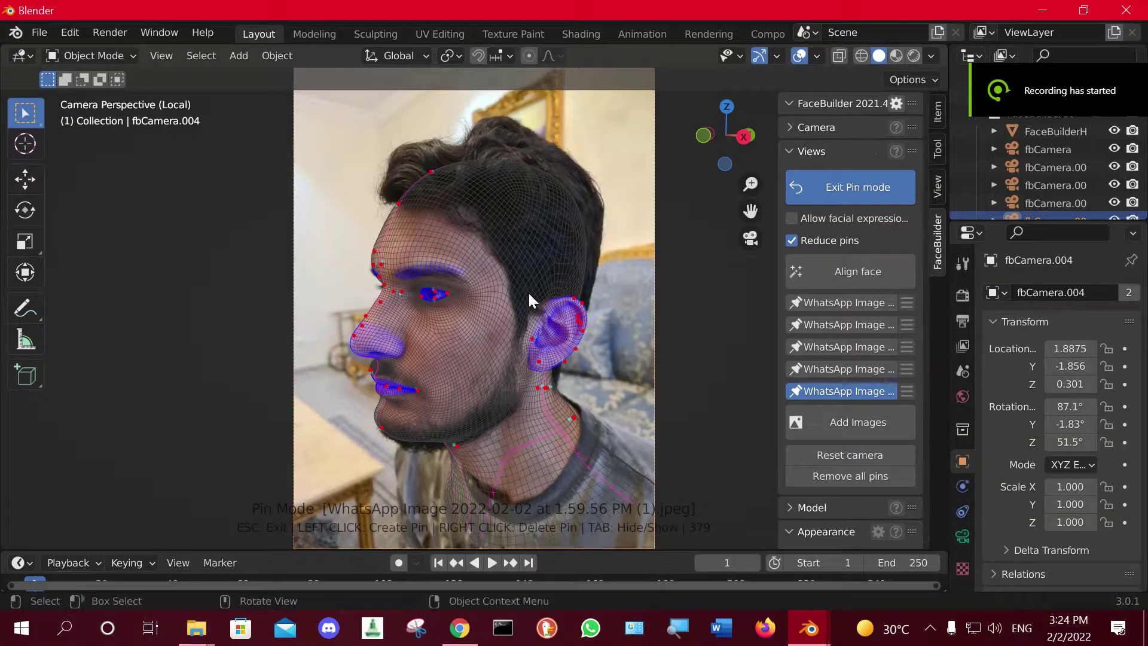
Add a chin pin on the side-profile photo, then split the viewport into two 3D views.
scroll(528, 292, "up", 1)
scroll(525, 292, "up", 2)
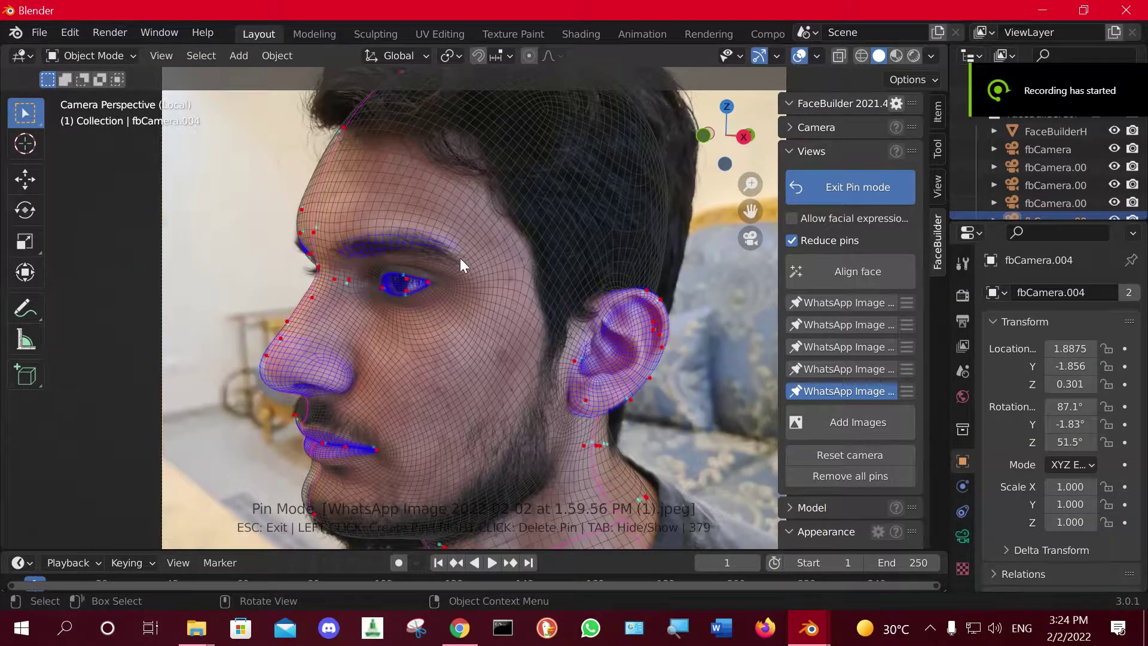
scroll(472, 272, "down", 4)
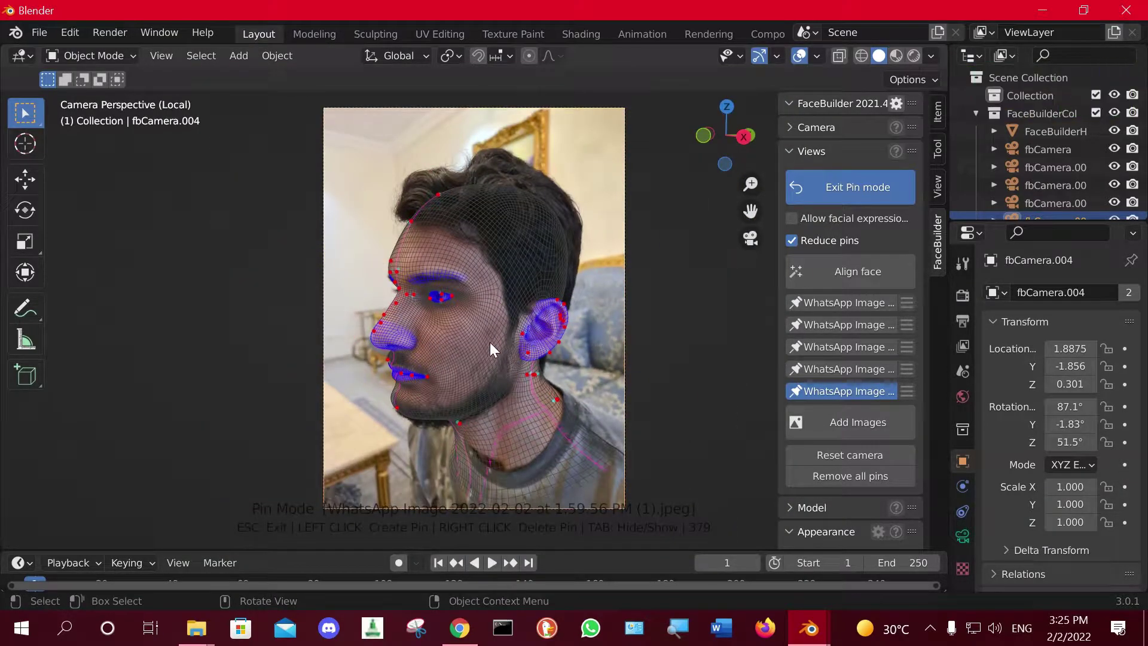
left_click(857, 304)
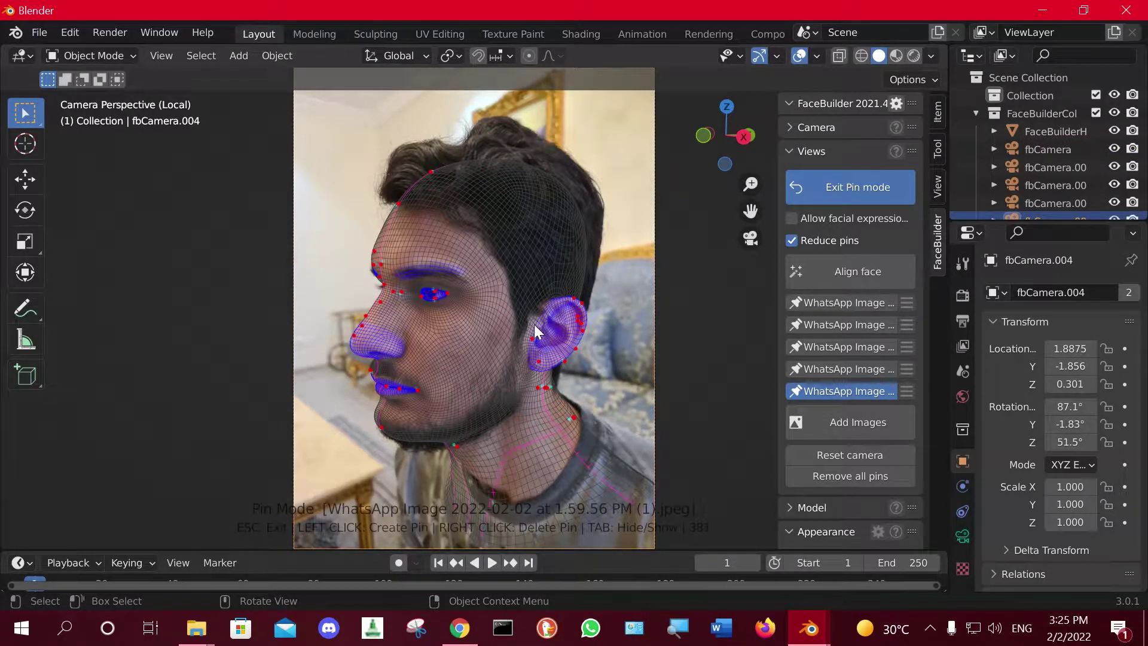
scroll(460, 417, "up", 2)
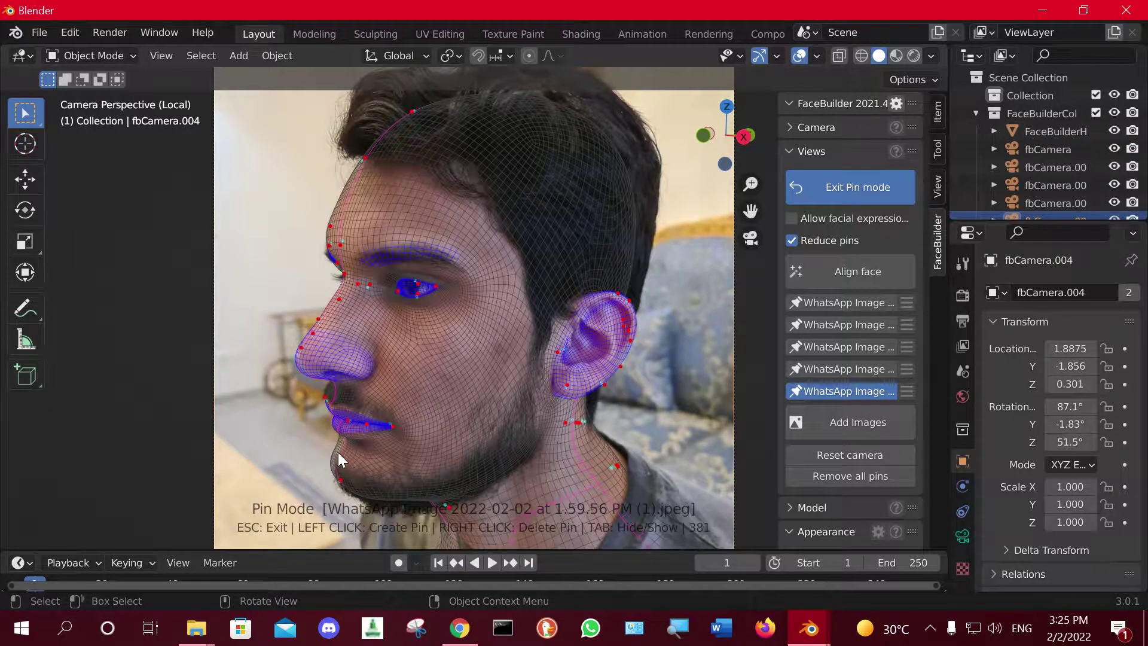
left_click_drag(338, 452, 360, 469)
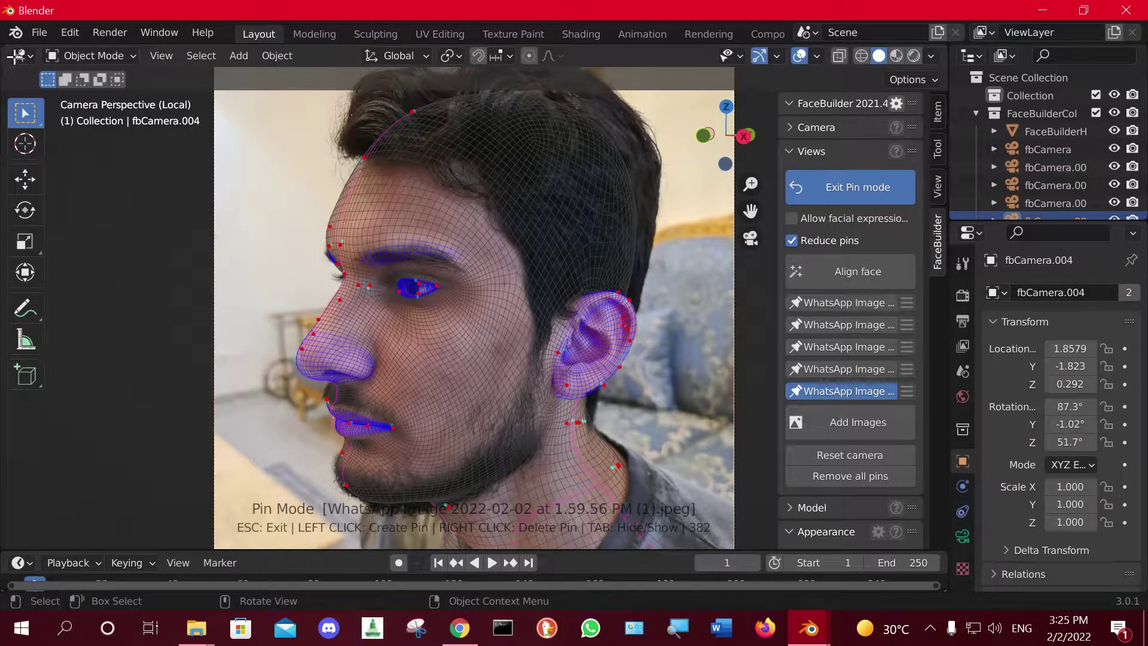
mouse_move(36, 57)
left_mouse_down()
mouse_move(568, 91)
mouse_move(525, 95)
mouse_move(543, 94)
mouse_move(526, 53)
left_mouse_up()
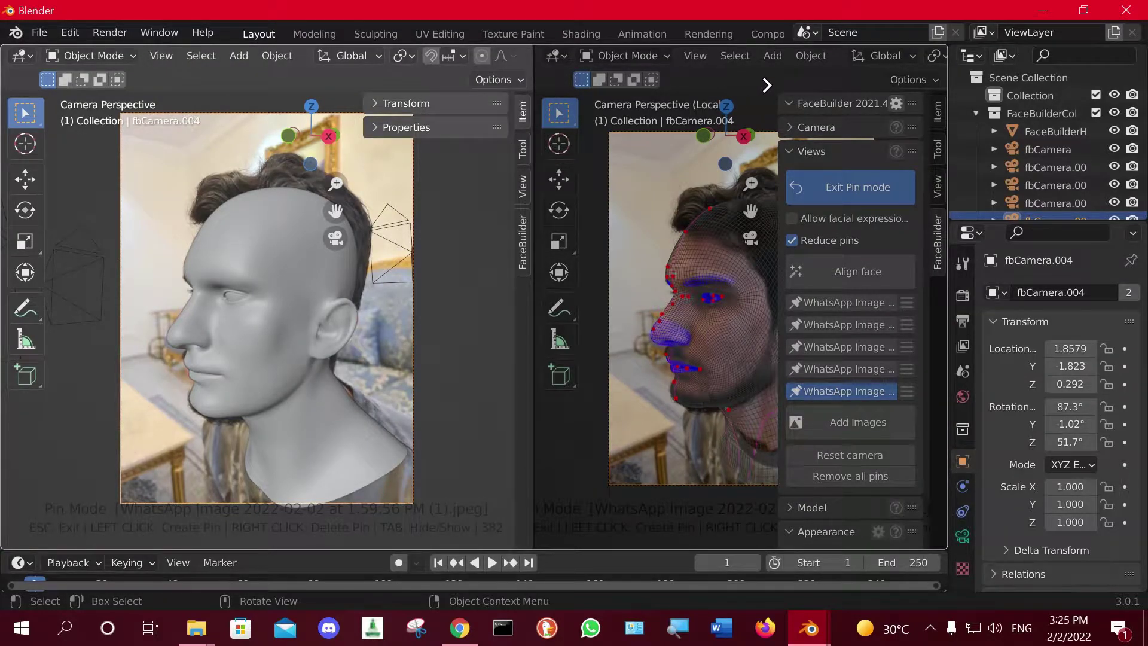
Join the views back into one and orbit out to see the grey head from the front.
left_click_drag(767, 85, 756, 78)
scroll(481, 242, "down", 5)
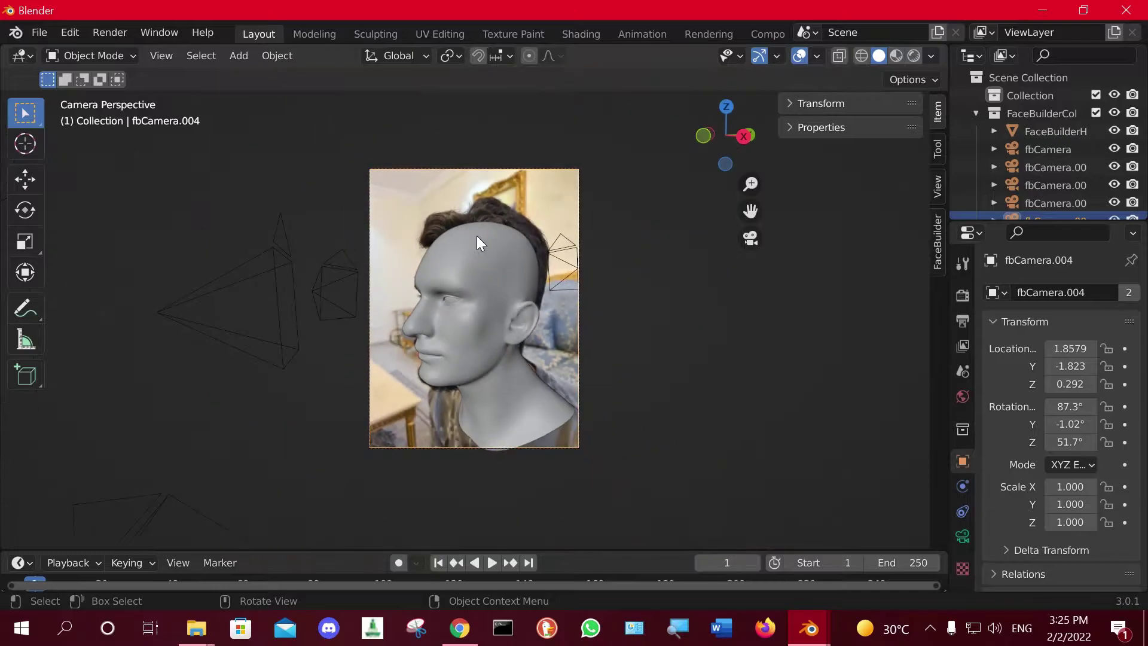
mouse_move(474, 290)
middle_mouse_down()
mouse_move(585, 293)
mouse_move(390, 256)
mouse_move(587, 295)
mouse_move(467, 300)
mouse_move(463, 267)
mouse_move(380, 243)
mouse_move(372, 285)
mouse_move(398, 354)
mouse_move(535, 340)
mouse_move(518, 351)
mouse_move(637, 364)
mouse_move(490, 343)
mouse_move(397, 353)
mouse_move(543, 359)
mouse_move(577, 346)
mouse_move(497, 267)
mouse_move(595, 392)
mouse_move(540, 299)
mouse_move(525, 225)
mouse_move(544, 358)
mouse_move(538, 303)
mouse_move(565, 313)
mouse_move(392, 344)
mouse_move(471, 340)
middle_mouse_up()
scroll(472, 338, "down", 2)
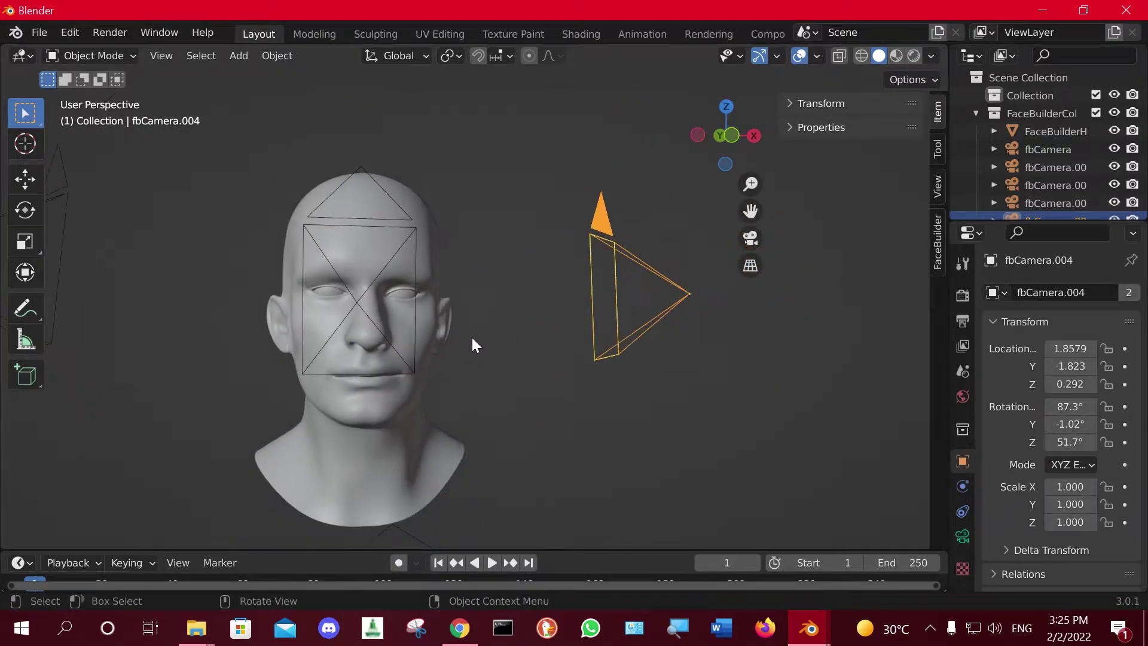
Expand the Texture section in the FaceBuilder sidebar settings.
left_click(938, 259)
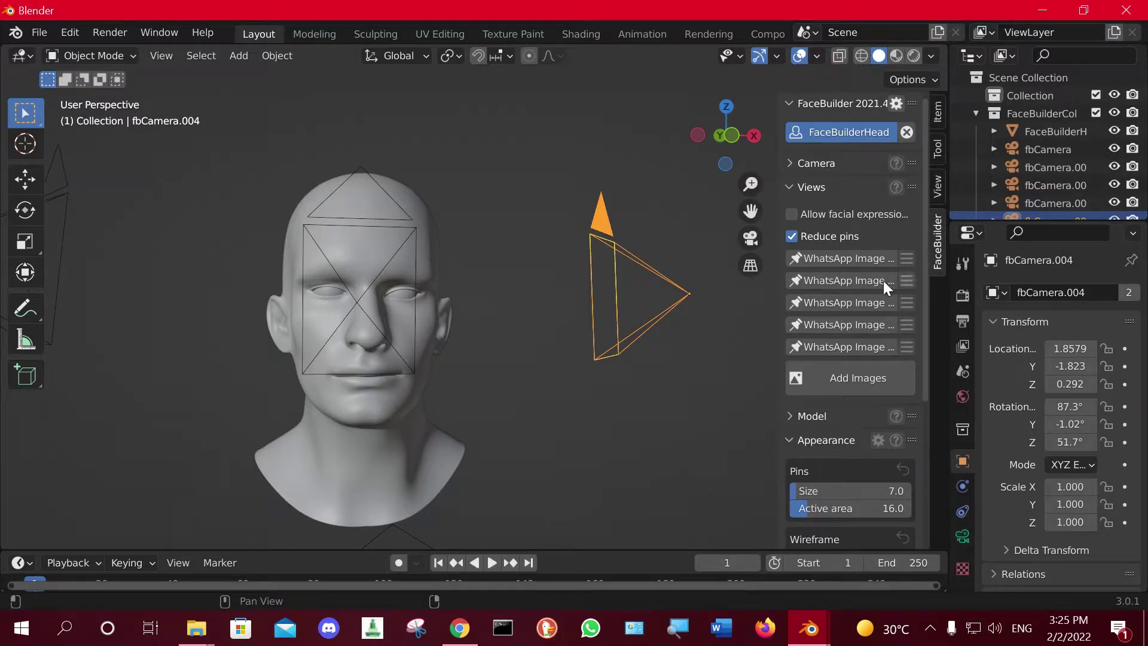
scroll(855, 304, "down", 4)
scroll(837, 329, "down", 1)
scroll(858, 226, "down", 3)
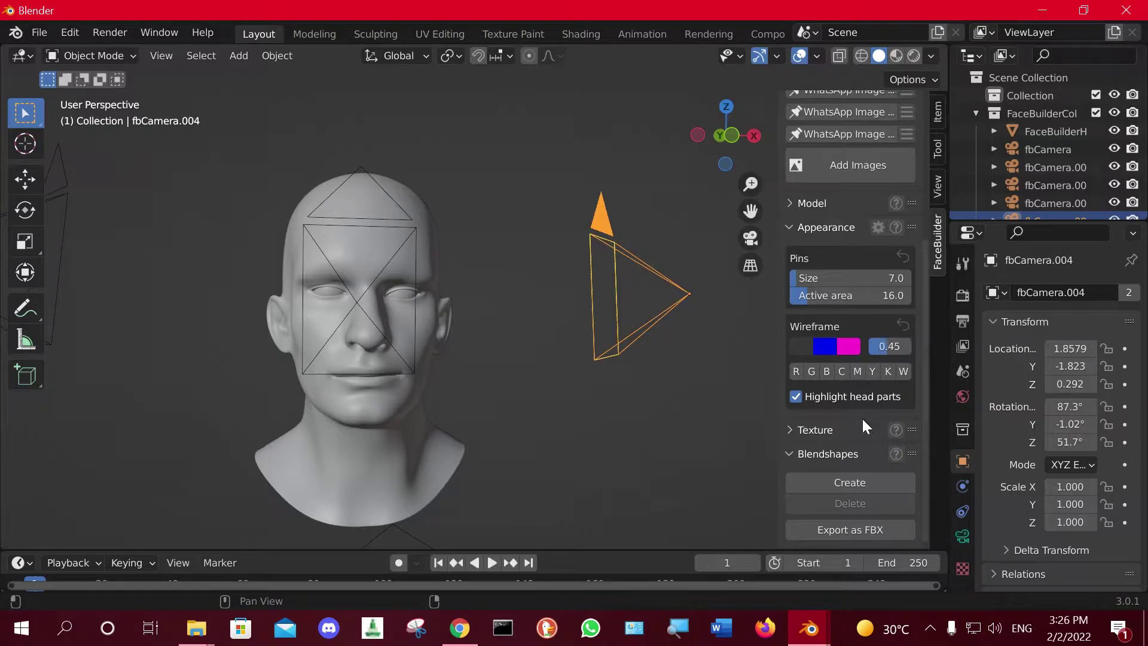
left_click(791, 430)
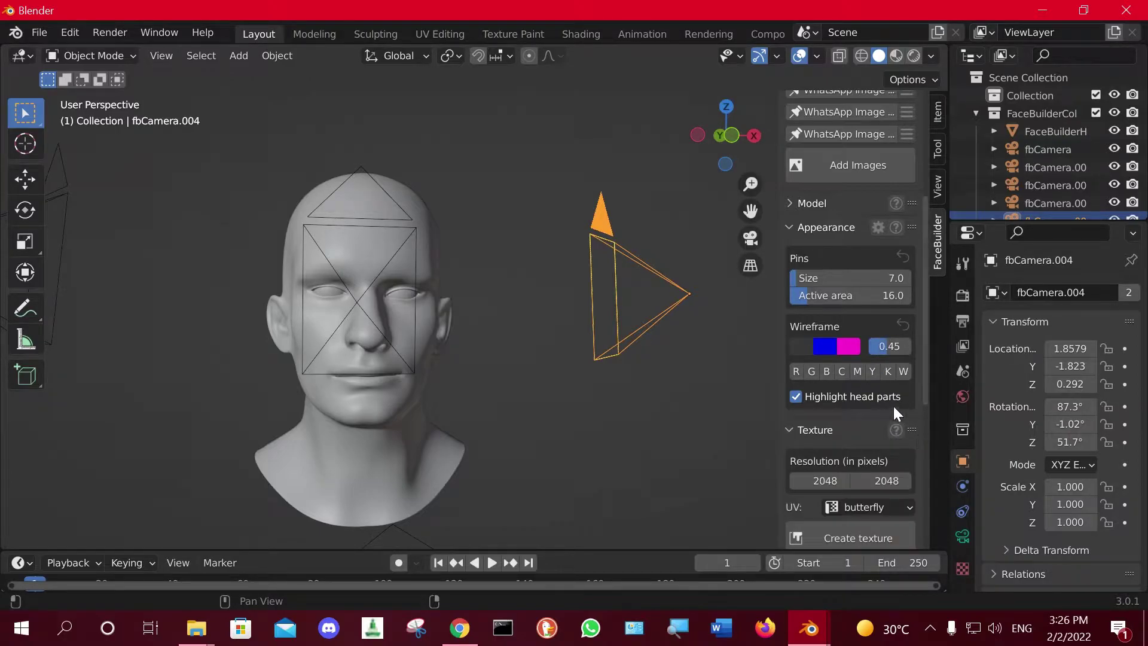
scroll(893, 406, "down", 3)
scroll(884, 397, "down", 3)
scroll(889, 425, "down", 3)
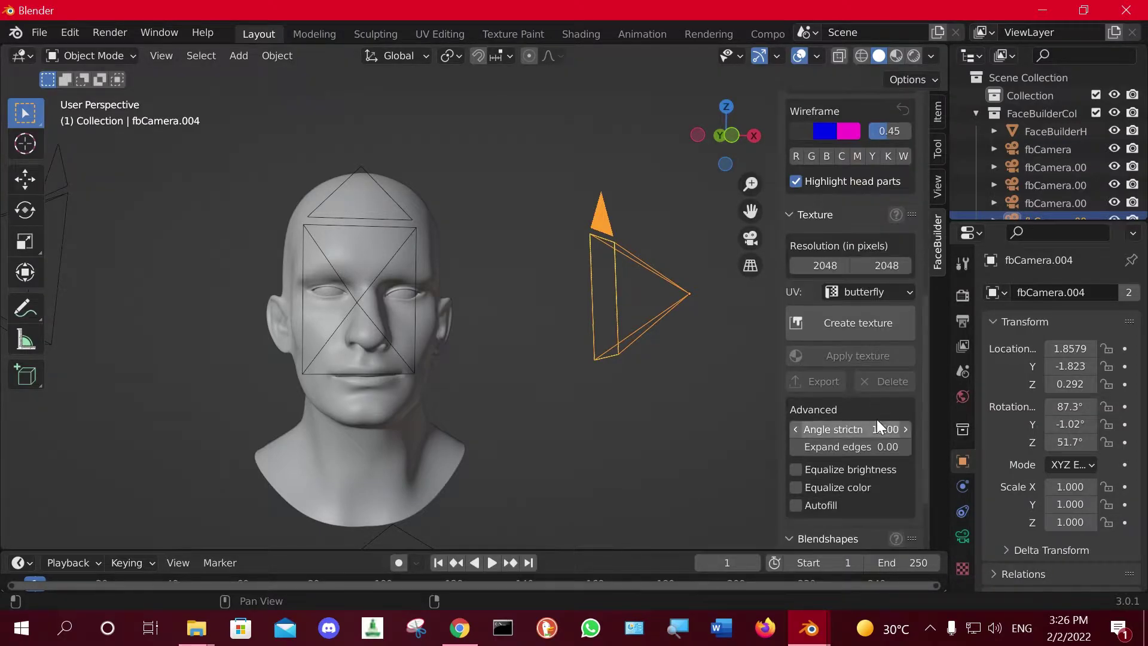
Switch the viewport to Material Preview and enable Equalize color under Advanced.
left_click(861, 357)
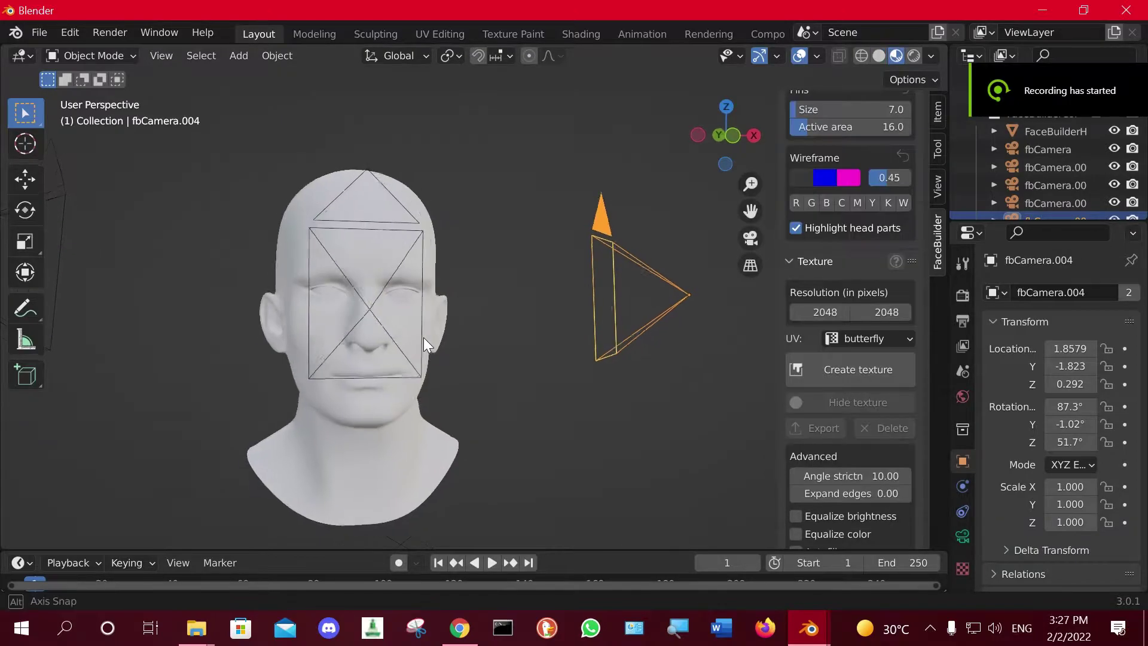
scroll(419, 340, "up", 3)
scroll(865, 356, "down", 2)
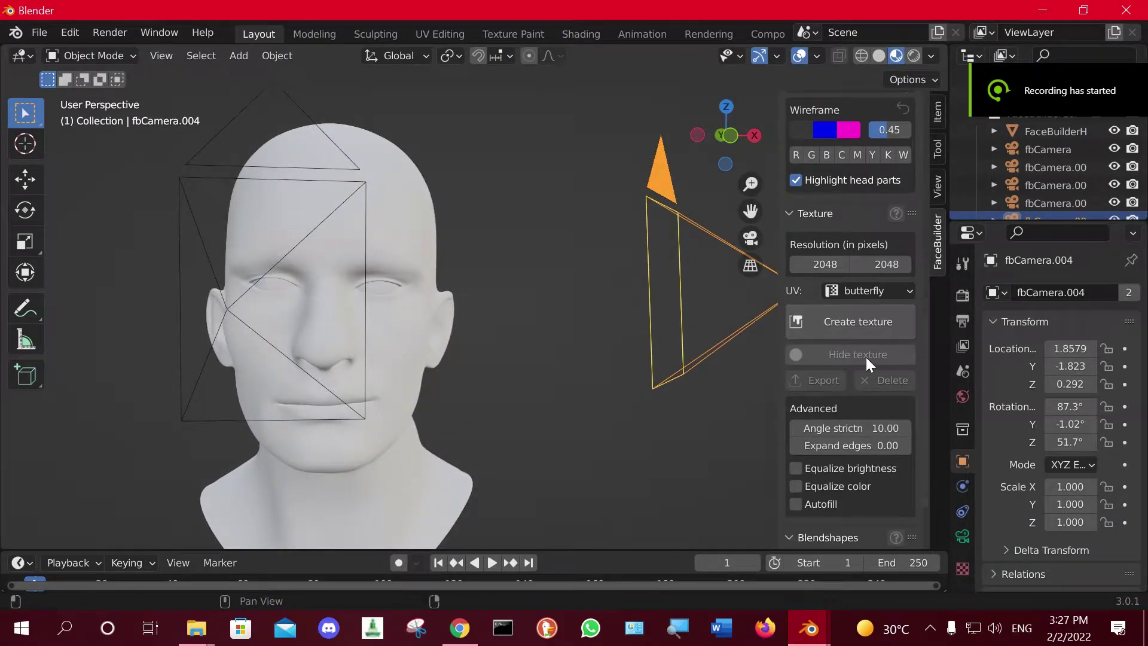
scroll(885, 419, "down", 1)
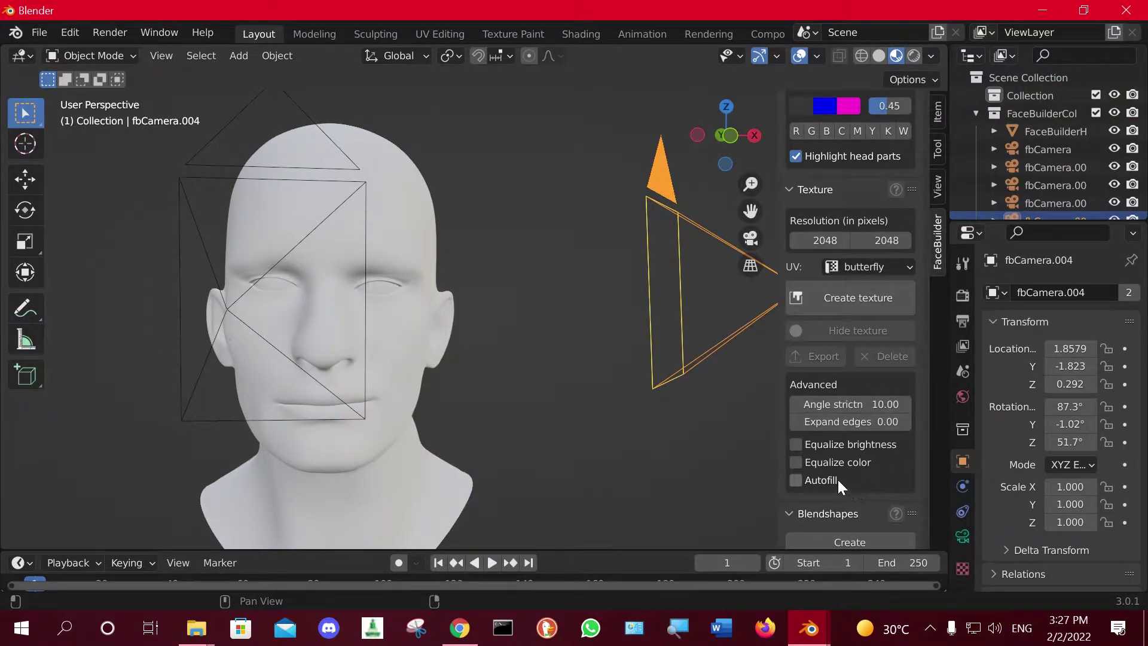
left_click(798, 464)
Create the head texture from all five photos with Automatically apply enabled.
left_click(848, 315)
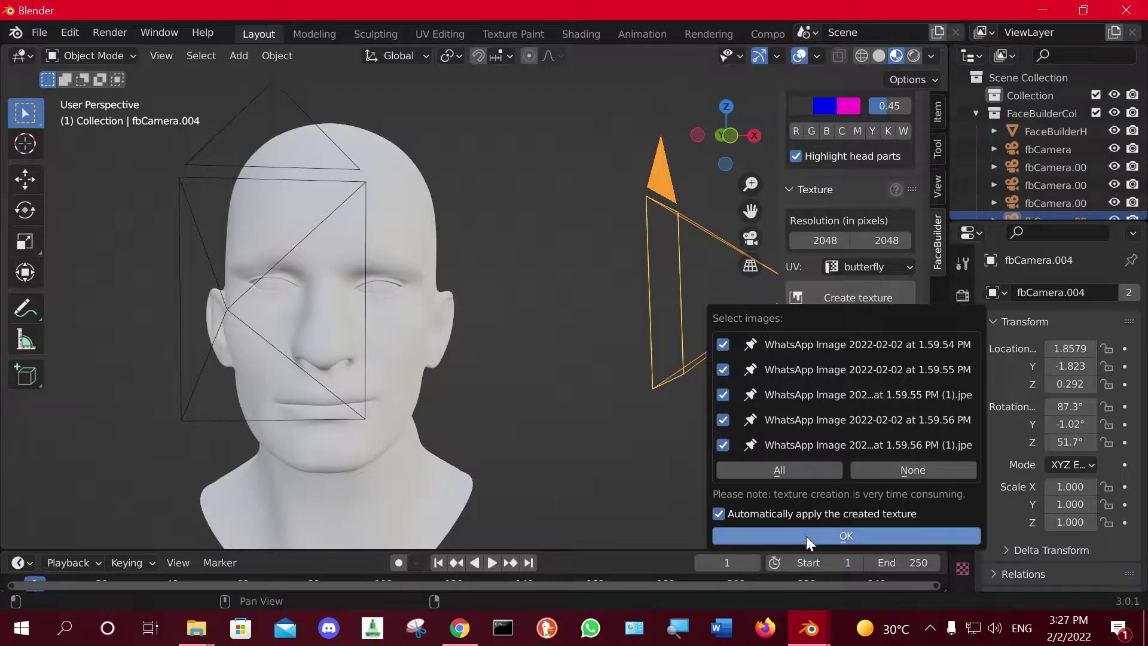
left_click(826, 540)
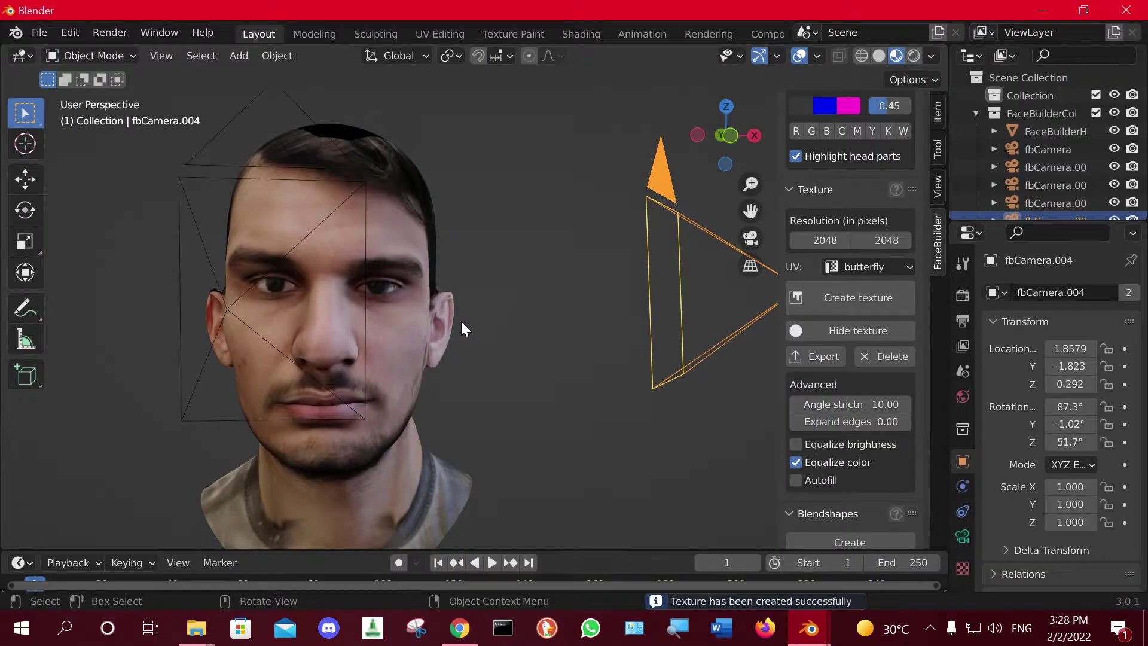
scroll(372, 213, "down", 2)
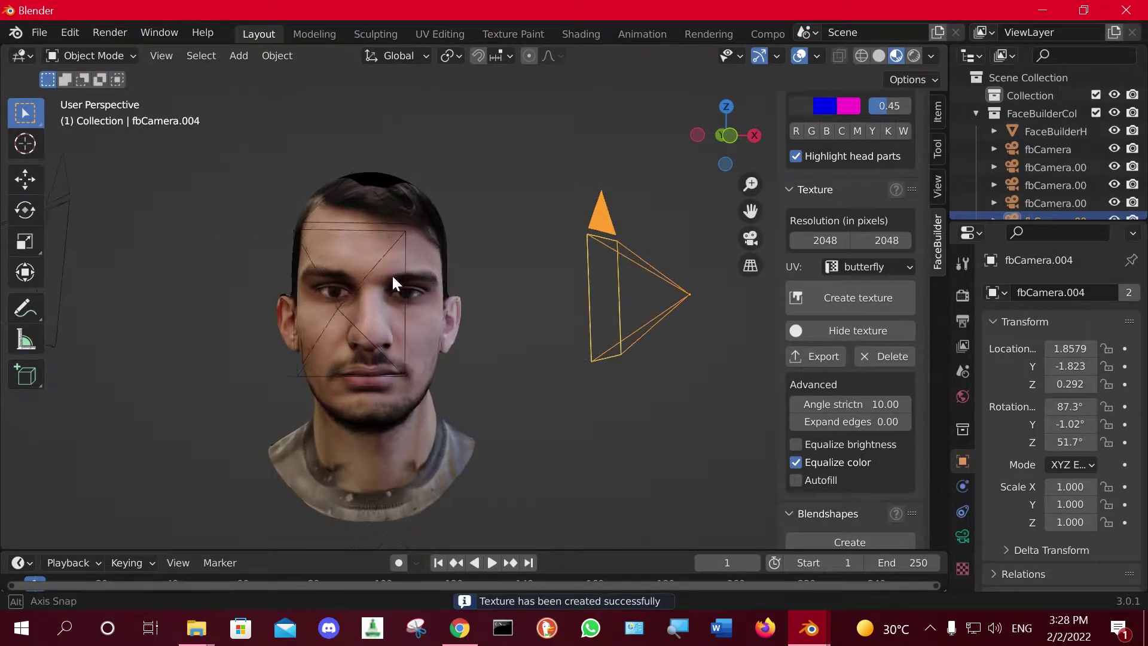
mouse_move(392, 274)
middle_mouse_down()
mouse_move(285, 293)
mouse_move(536, 294)
mouse_move(656, 310)
mouse_move(560, 282)
mouse_move(397, 270)
mouse_move(270, 286)
mouse_move(603, 296)
mouse_move(331, 291)
middle_mouse_up()
scroll(622, 345, "down", 2)
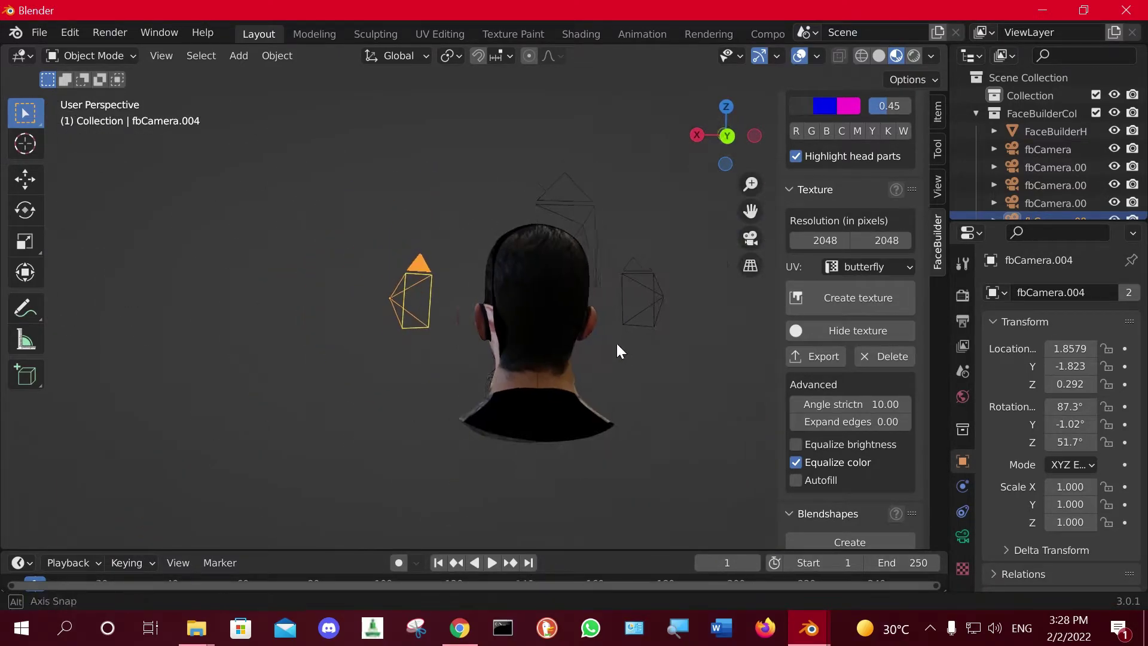
mouse_move(615, 346)
middle_mouse_down()
mouse_move(325, 351)
mouse_move(446, 335)
mouse_move(432, 322)
mouse_move(375, 320)
middle_mouse_up()
scroll(446, 335, "up", 3)
mouse_move(565, 336)
middle_mouse_down()
mouse_move(501, 323)
mouse_move(523, 331)
mouse_move(527, 347)
mouse_move(626, 352)
mouse_move(518, 324)
mouse_move(568, 356)
mouse_move(563, 367)
mouse_move(569, 333)
mouse_move(523, 418)
mouse_move(569, 371)
mouse_move(536, 407)
mouse_move(574, 318)
mouse_move(602, 315)
mouse_move(580, 284)
middle_mouse_up()
scroll(513, 333, "down", 2)
scroll(522, 339, "up", 3)
scroll(601, 314, "down", 3)
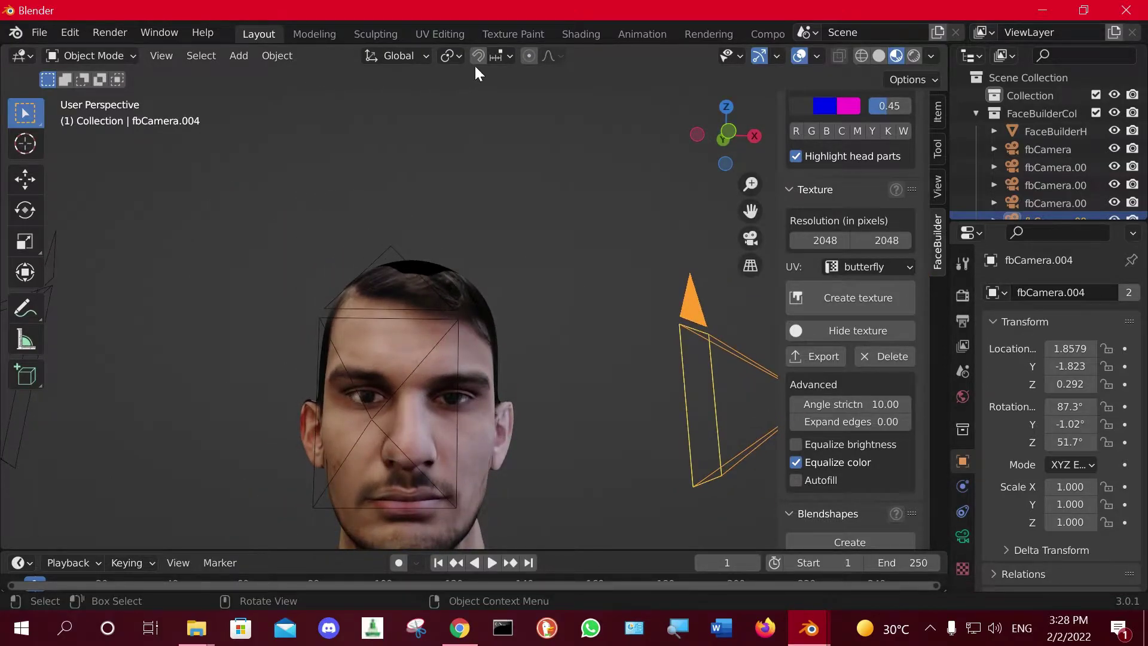
Go to the Texture Paint workspace via UV Editing and select FaceBuilderHead.
left_click(456, 34)
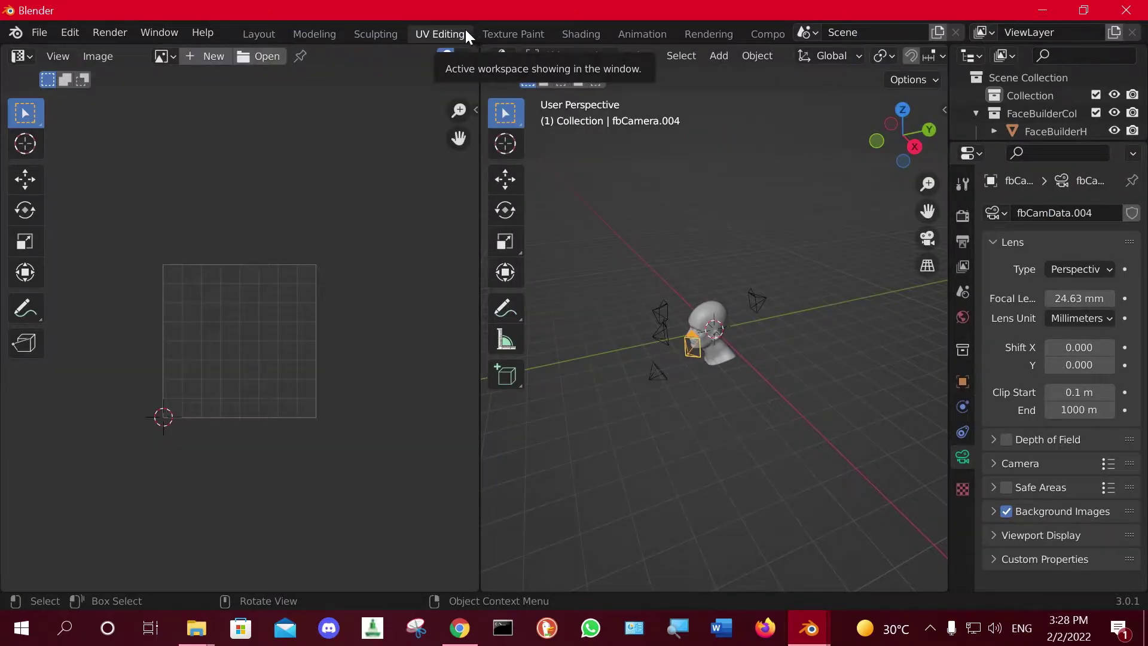
left_click(496, 32)
scroll(314, 272, "up", 3)
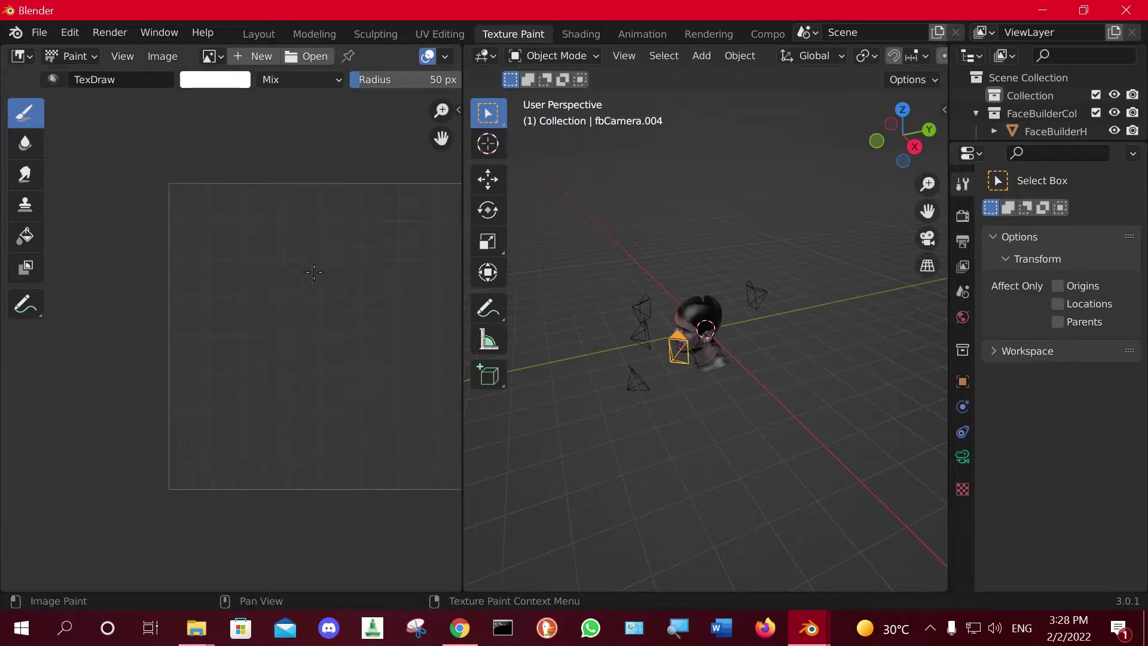
scroll(712, 324, "up", 2)
scroll(712, 324, "up", 4)
left_click(690, 281)
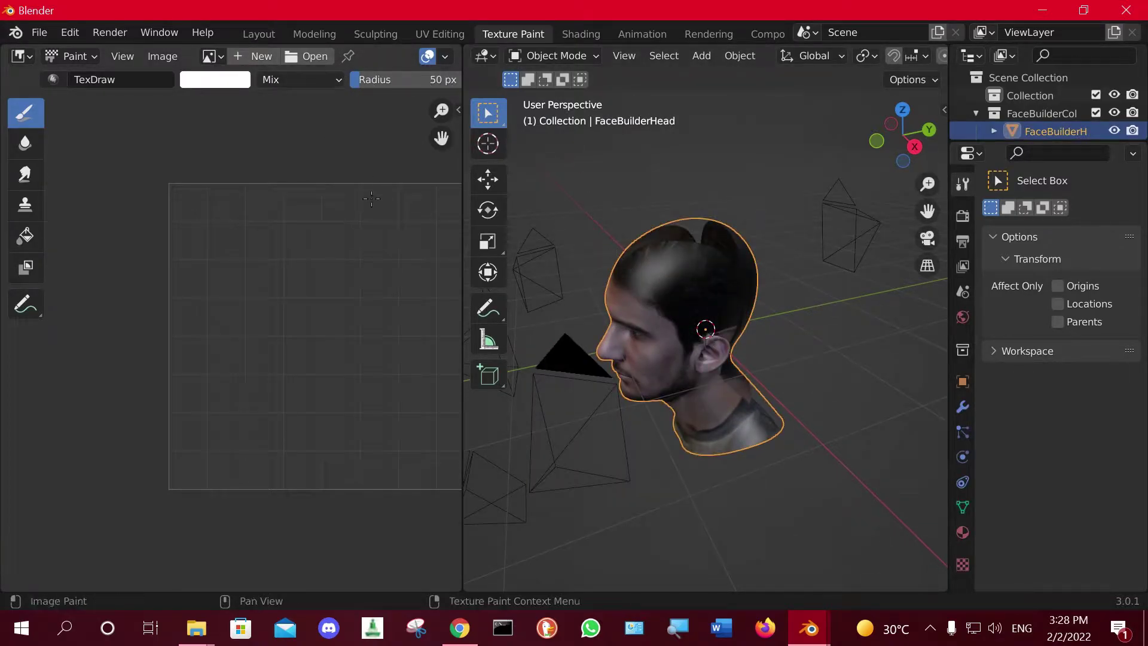
Show the head's Material properties and orbit to a front-on view of the head.
middle_click_drag(702, 248, 759, 275)
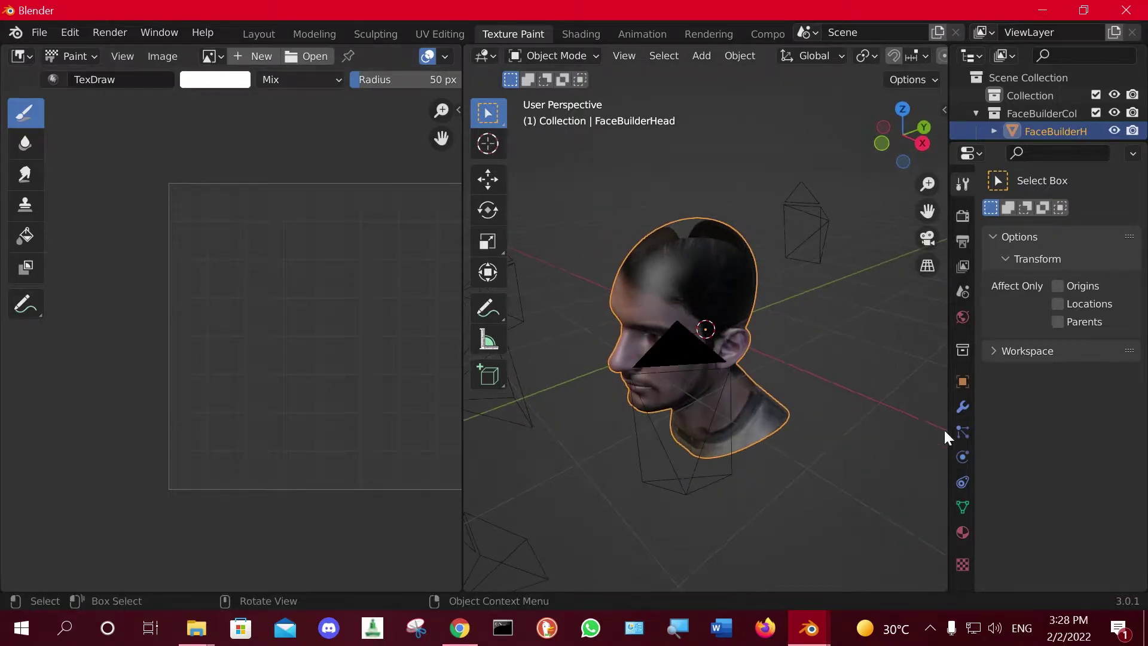
left_click(962, 532)
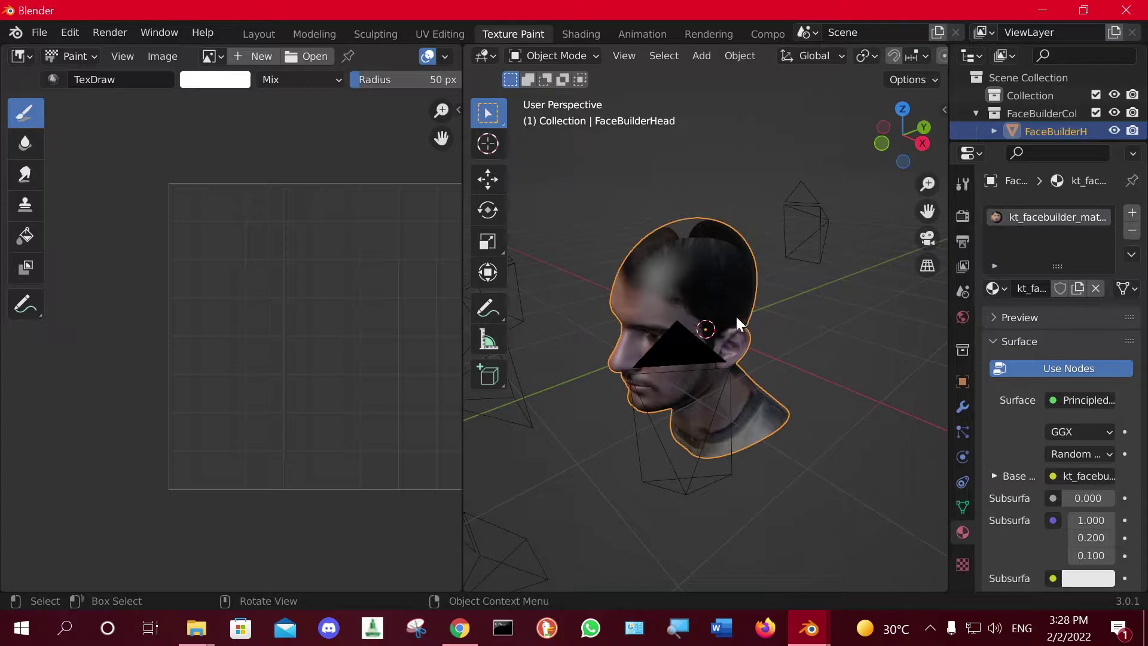
mouse_move(823, 328)
middle_mouse_down()
mouse_move(691, 298)
mouse_move(847, 313)
middle_mouse_up()
middle_click_drag(504, 199, 716, 229)
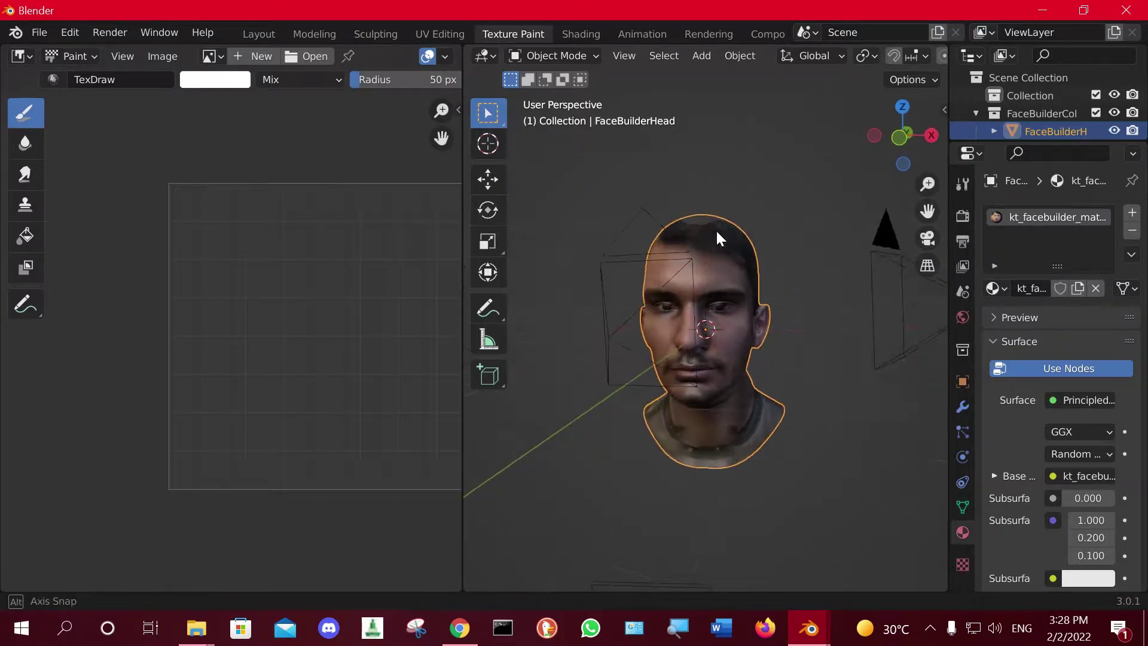
scroll(727, 255, "up", 2)
left_click(582, 58)
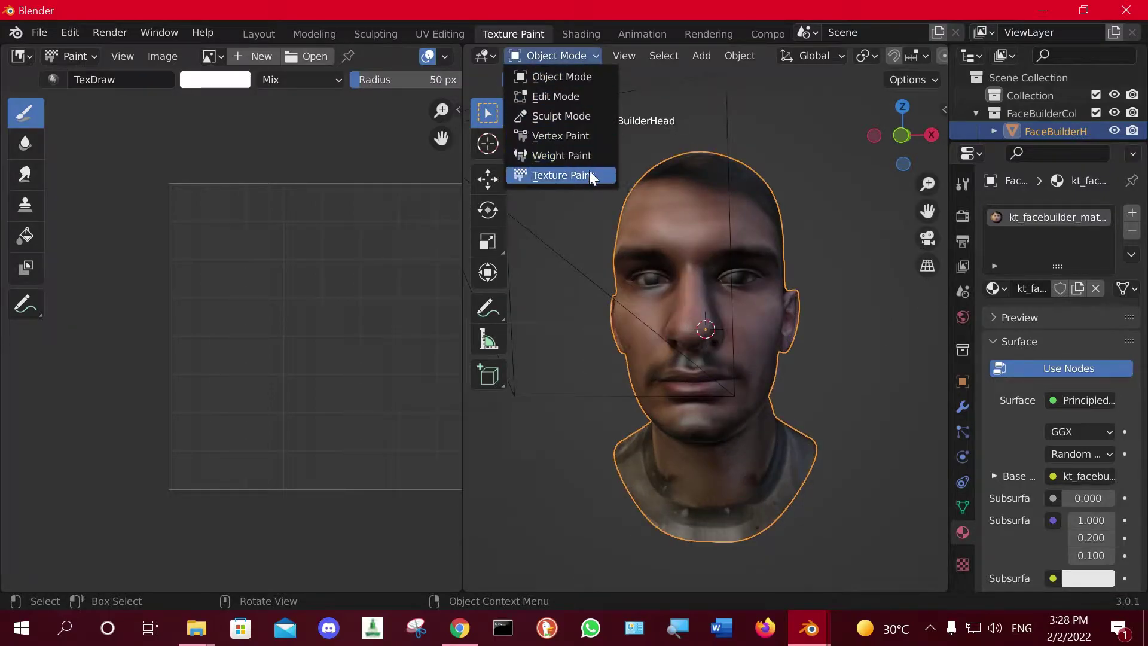
Put the head into Texture Paint mode, toggling through Object Mode and back.
left_click(594, 177)
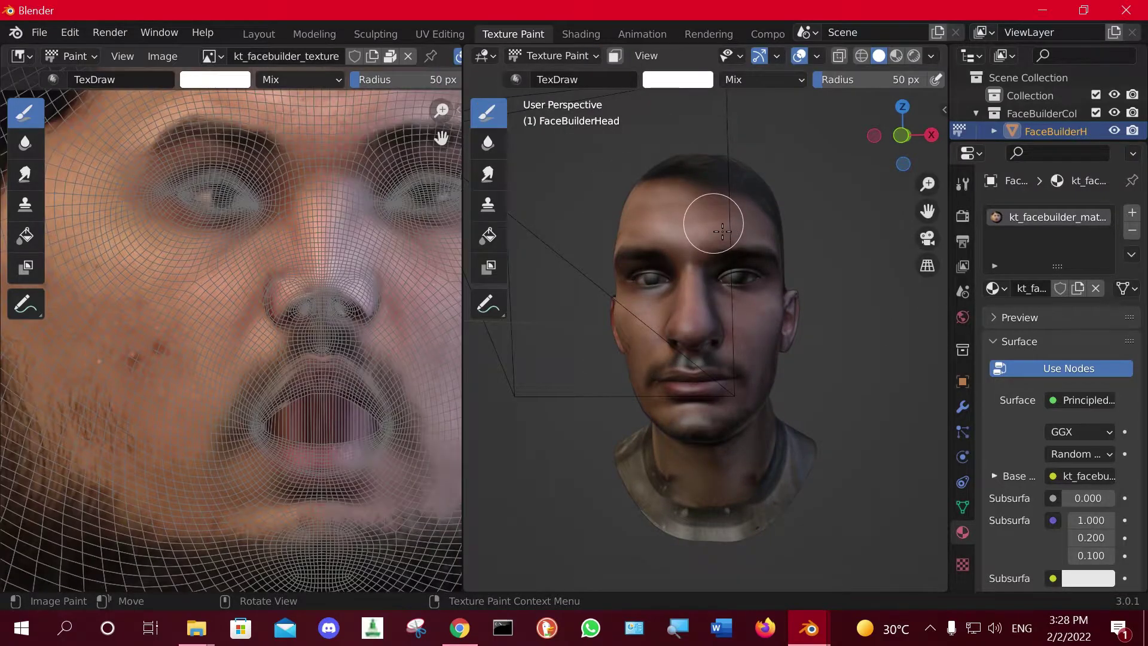
left_click(565, 57)
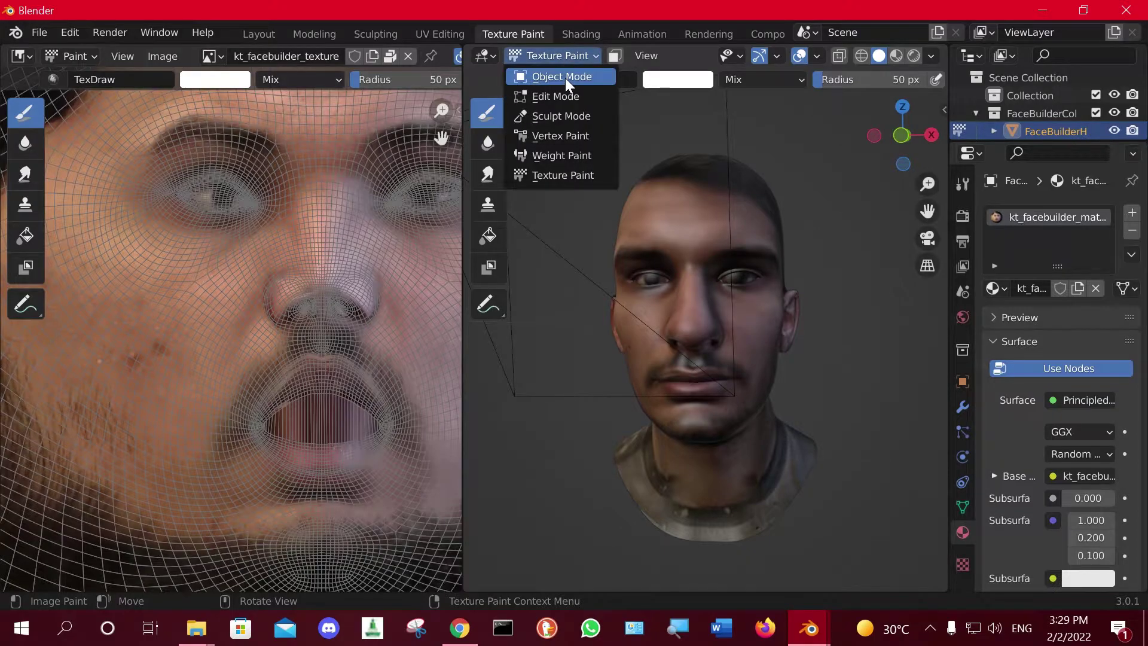
left_click(565, 76)
middle_click_drag(737, 246, 669, 179)
left_click(570, 56)
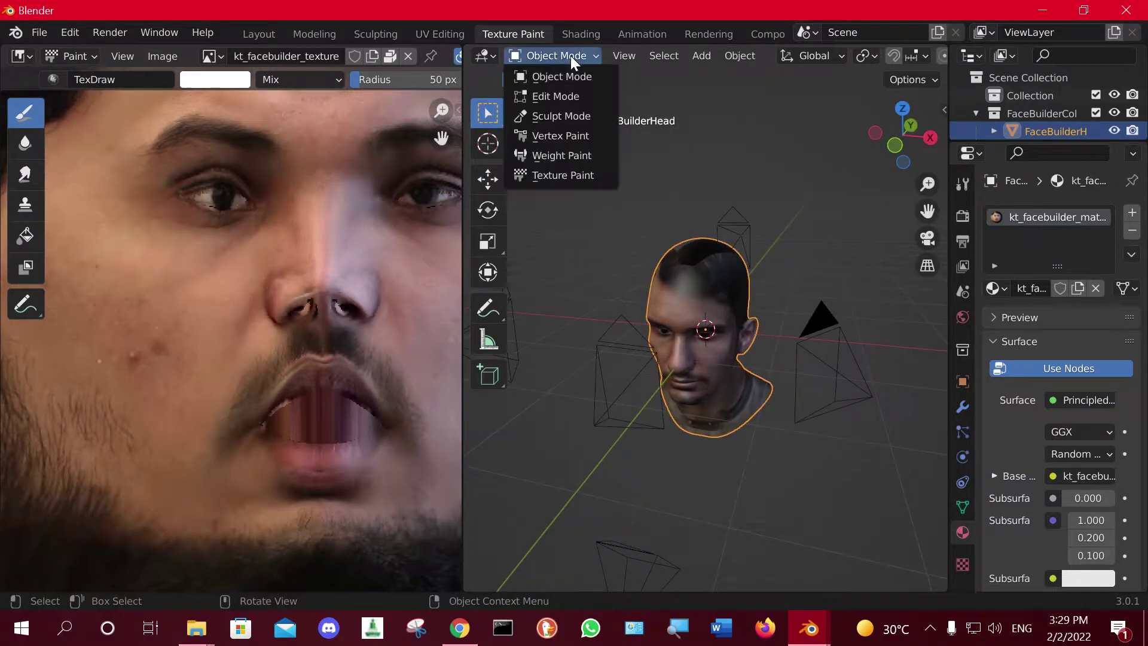
left_click(576, 175)
Orbit and zoom to a frontal close-up of the face and forehead.
scroll(671, 415, "down", 1)
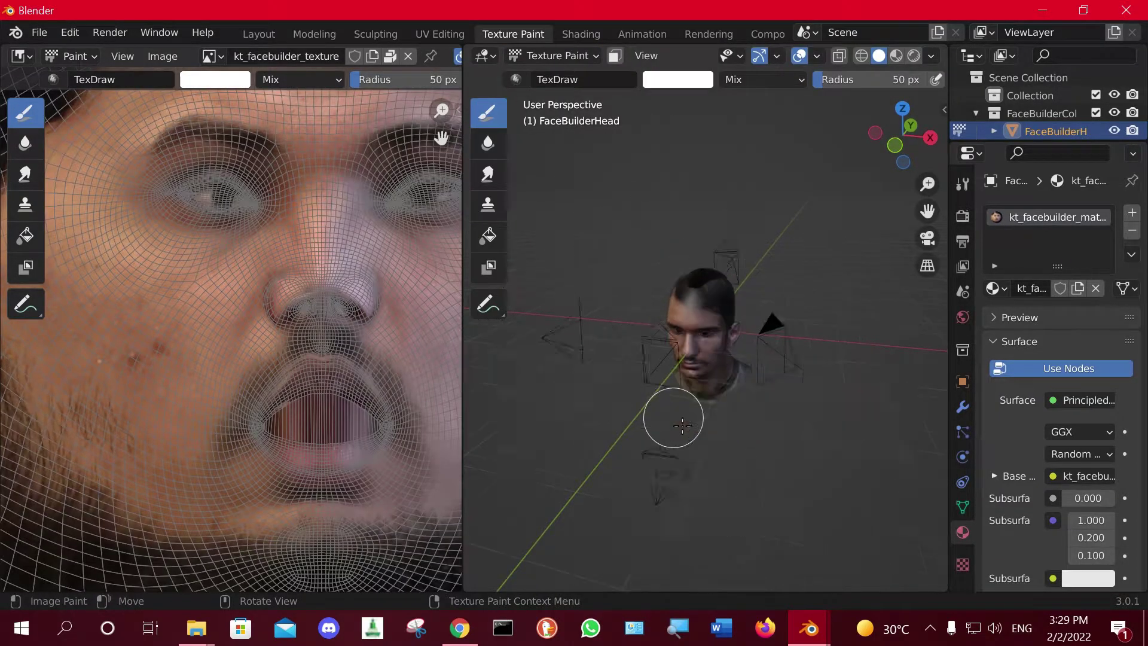
scroll(697, 371, "up", 3)
scroll(693, 374, "up", 3)
mouse_move(693, 374)
middle_mouse_down()
mouse_move(697, 333)
mouse_move(763, 386)
mouse_move(513, 374)
middle_mouse_up()
scroll(353, 332, "down", 3)
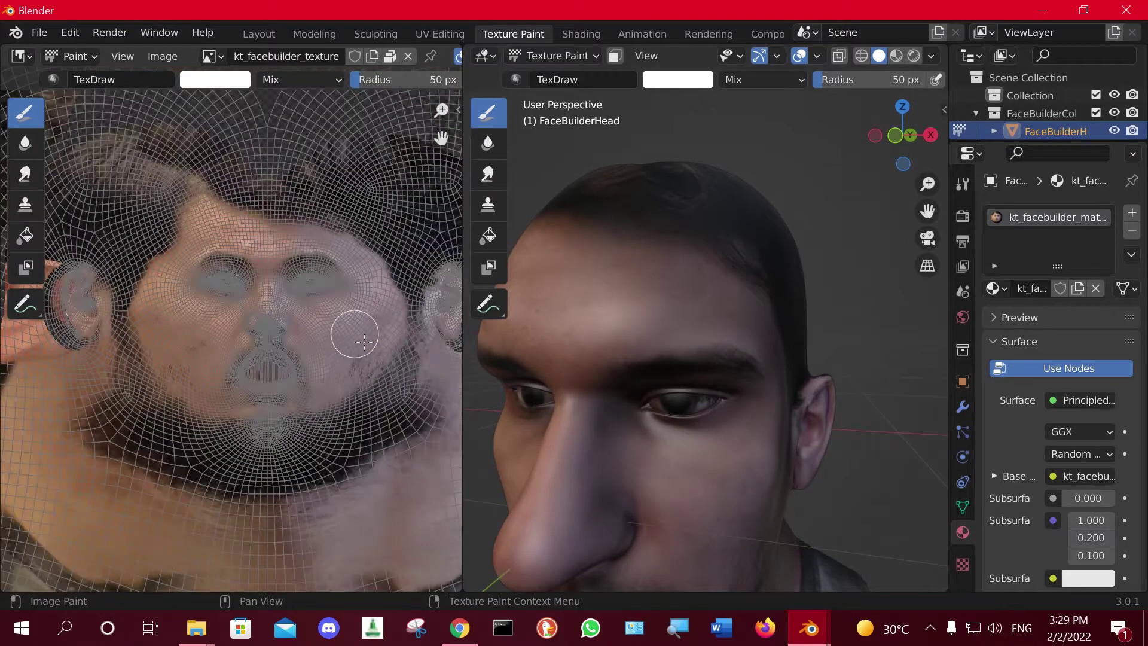
scroll(347, 333, "up", 3)
scroll(358, 345, "up", 2)
scroll(717, 364, "down", 5)
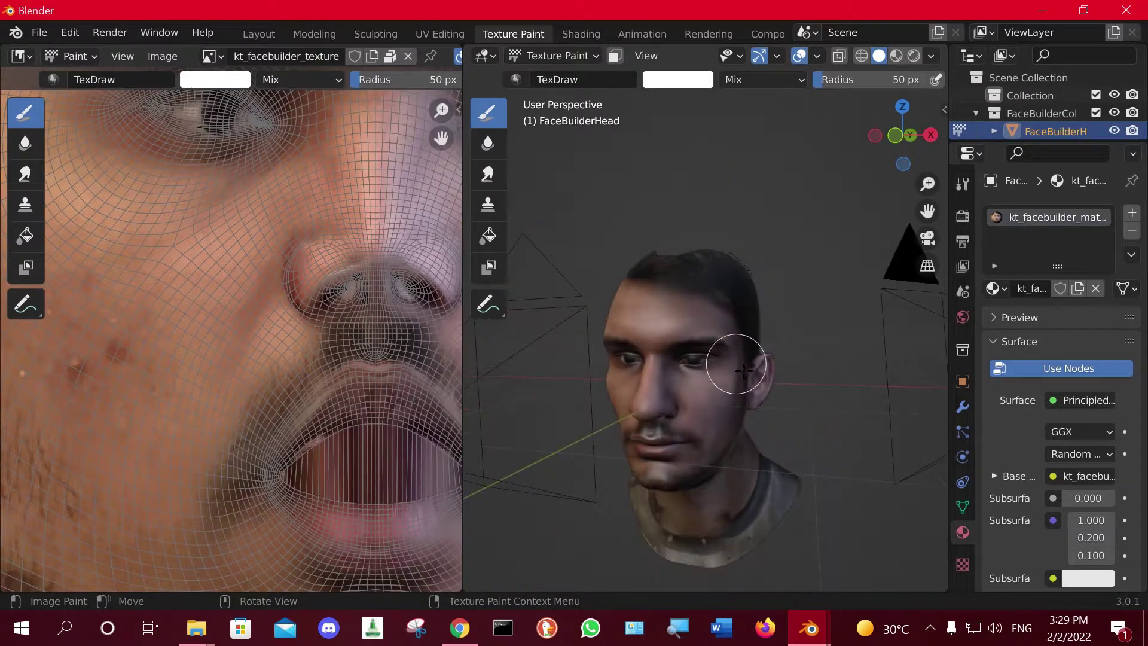
mouse_move(731, 359)
middle_mouse_down()
mouse_move(766, 339)
mouse_move(753, 346)
mouse_move(751, 335)
mouse_move(737, 359)
mouse_move(723, 350)
mouse_move(741, 326)
mouse_move(747, 366)
middle_mouse_up()
scroll(751, 333, "up", 4)
scroll(743, 323, "up", 2)
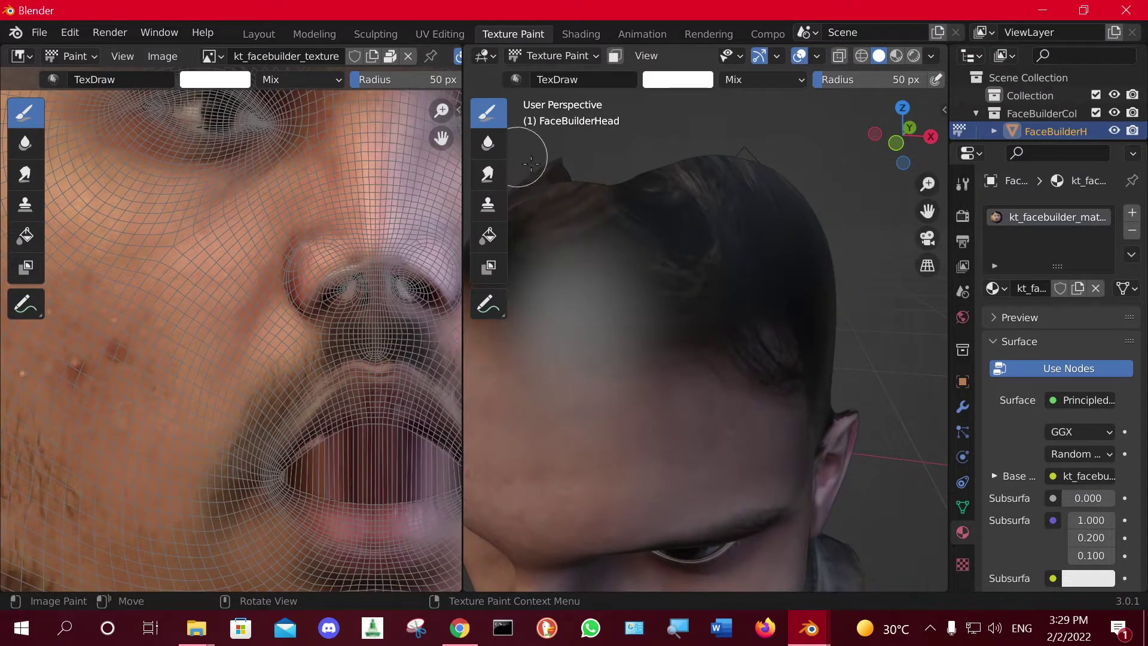
Select the Clone brush and orbit to look down over the ear and neck.
left_click(497, 208)
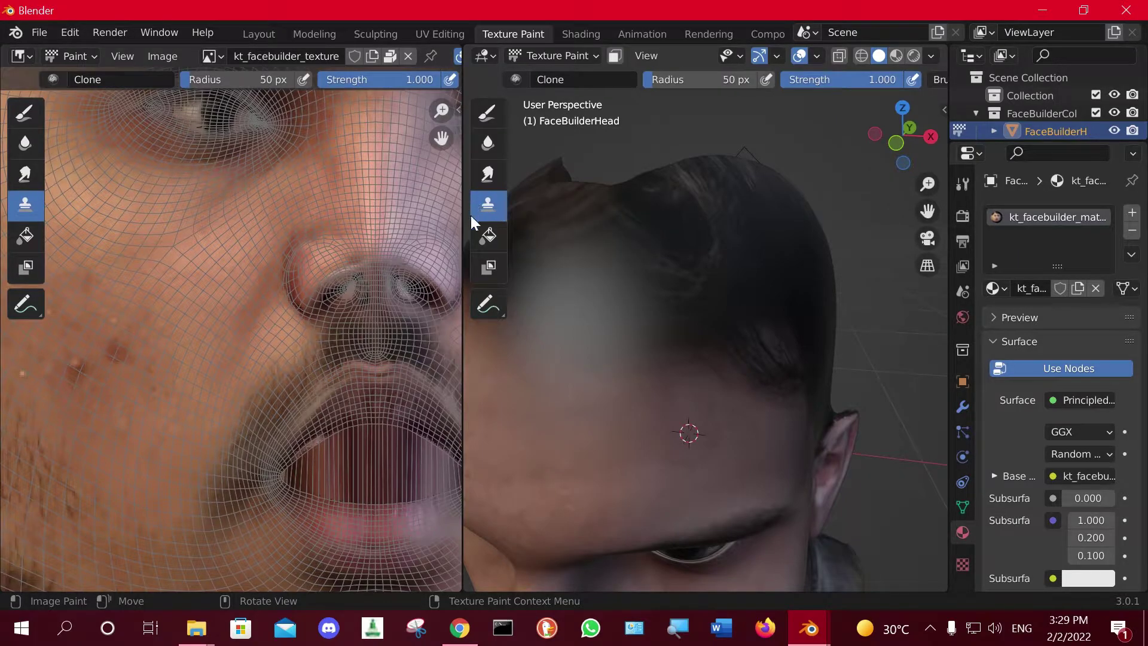
mouse_move(736, 417)
middle_mouse_down()
mouse_move(739, 380)
mouse_move(764, 389)
mouse_move(797, 303)
middle_mouse_up()
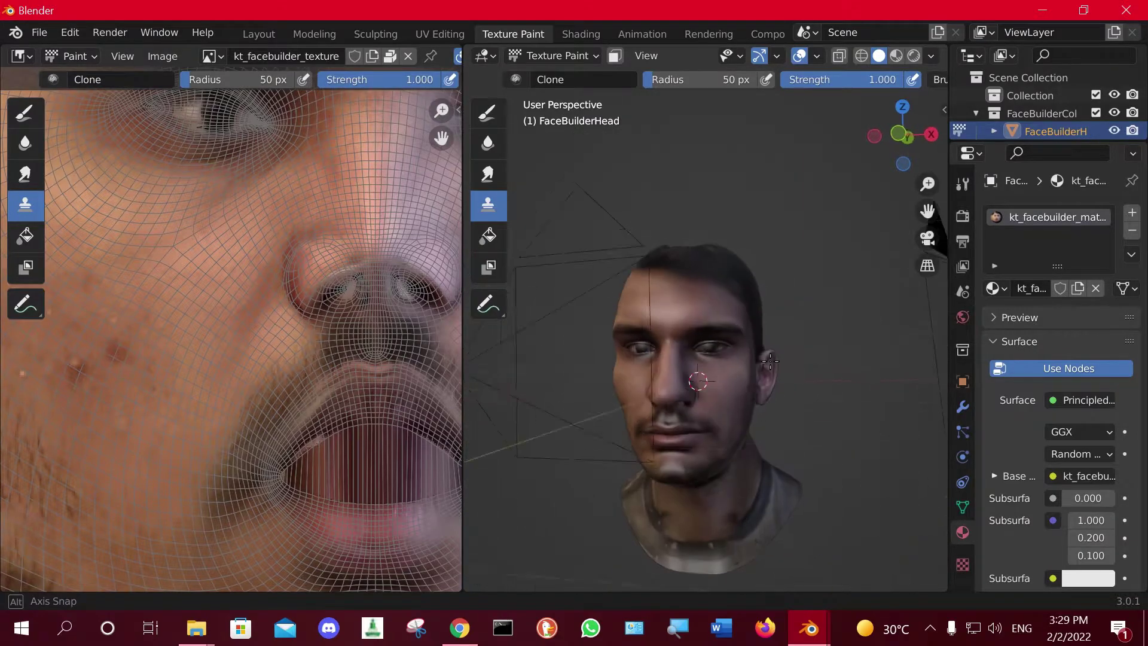
scroll(748, 297, "up", 5)
scroll(759, 310, "down", 2)
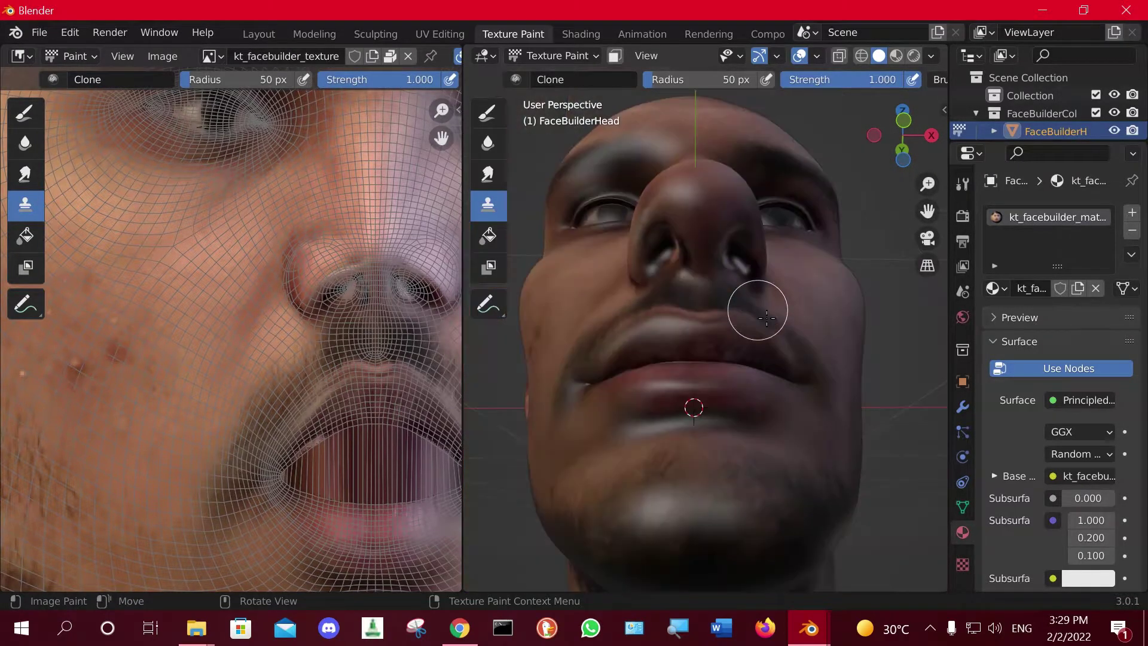
scroll(756, 299, "down", 3)
mouse_move(756, 299)
middle_mouse_down()
mouse_move(890, 369)
mouse_move(917, 371)
mouse_move(732, 393)
mouse_move(610, 353)
middle_mouse_up()
scroll(664, 414, "up", 3)
mouse_move(664, 414)
middle_mouse_down()
mouse_move(469, 389)
mouse_move(656, 371)
mouse_move(609, 370)
middle_mouse_up()
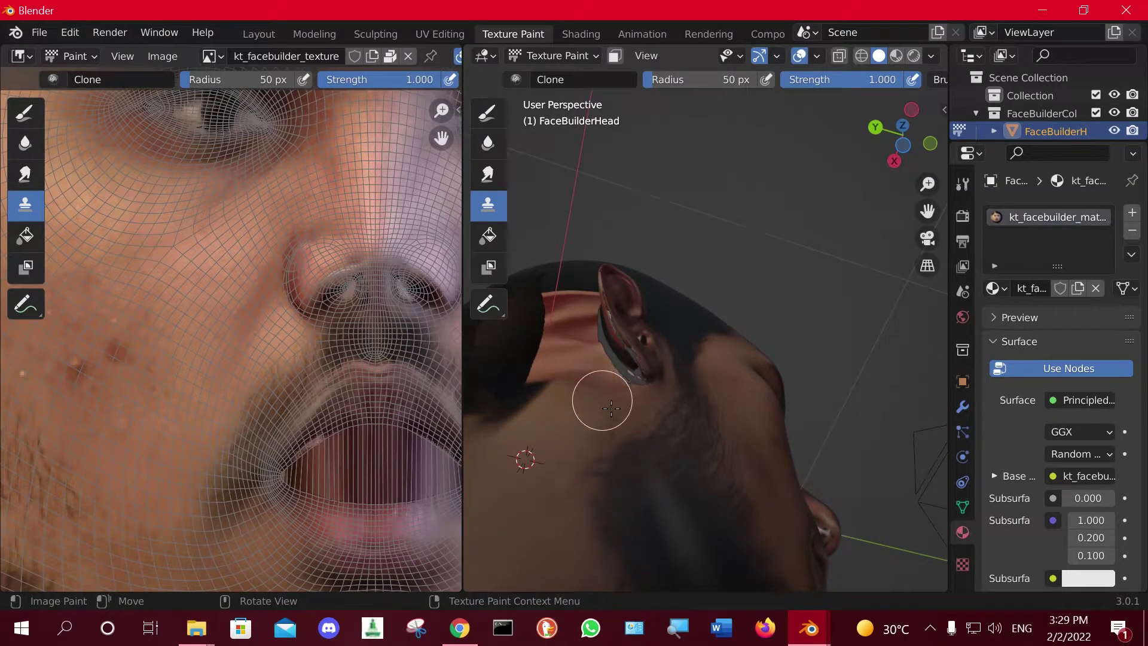
Ctrl+click a clone source on the neck, paint skin over it, and ease strength to 0.986.
key("ctrl")
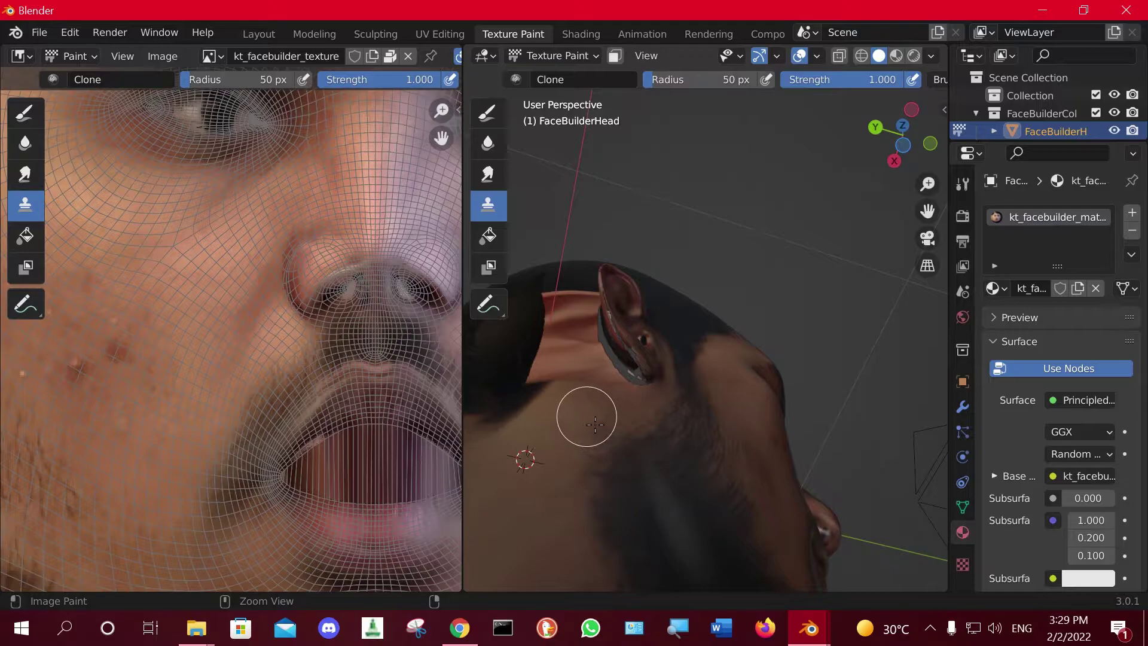
left_click(583, 411, "ctrl")
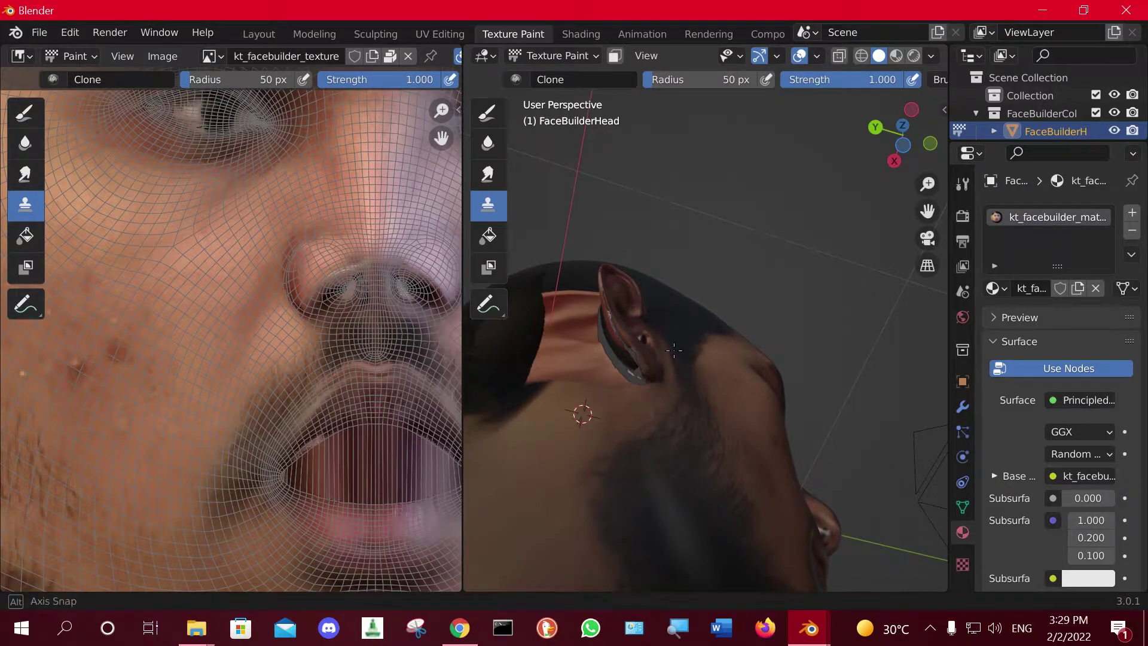
middle_click_drag(672, 367, 682, 376)
mouse_move(584, 441)
middle_mouse_down()
mouse_move(598, 462)
mouse_move(623, 461)
middle_mouse_up()
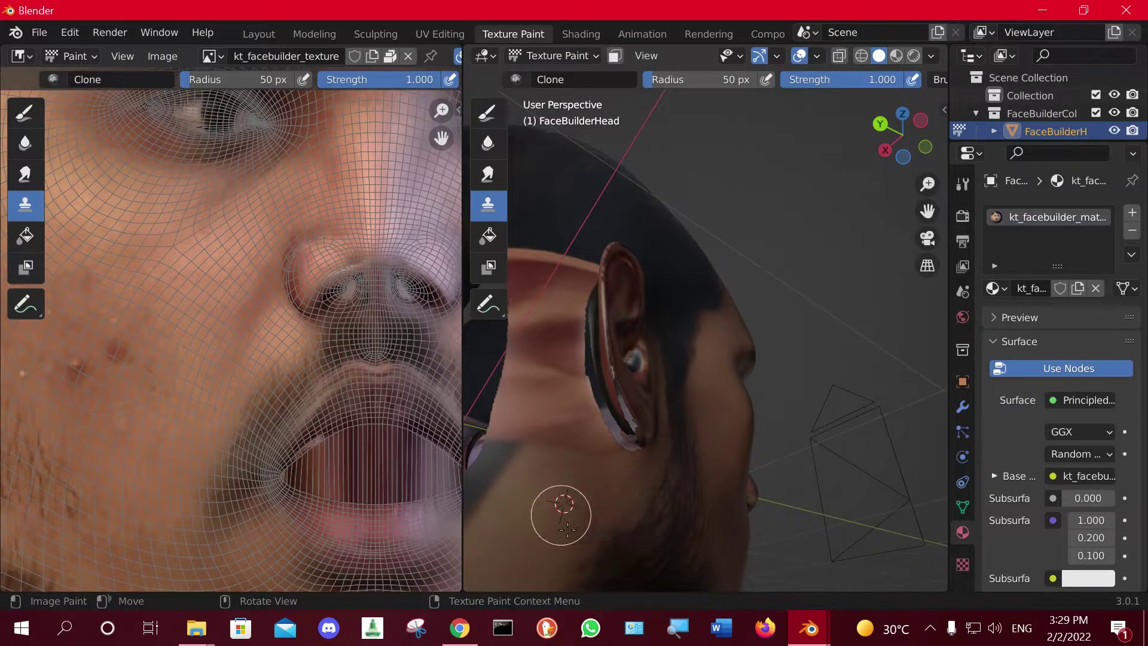
left_click_drag(565, 431, 577, 451)
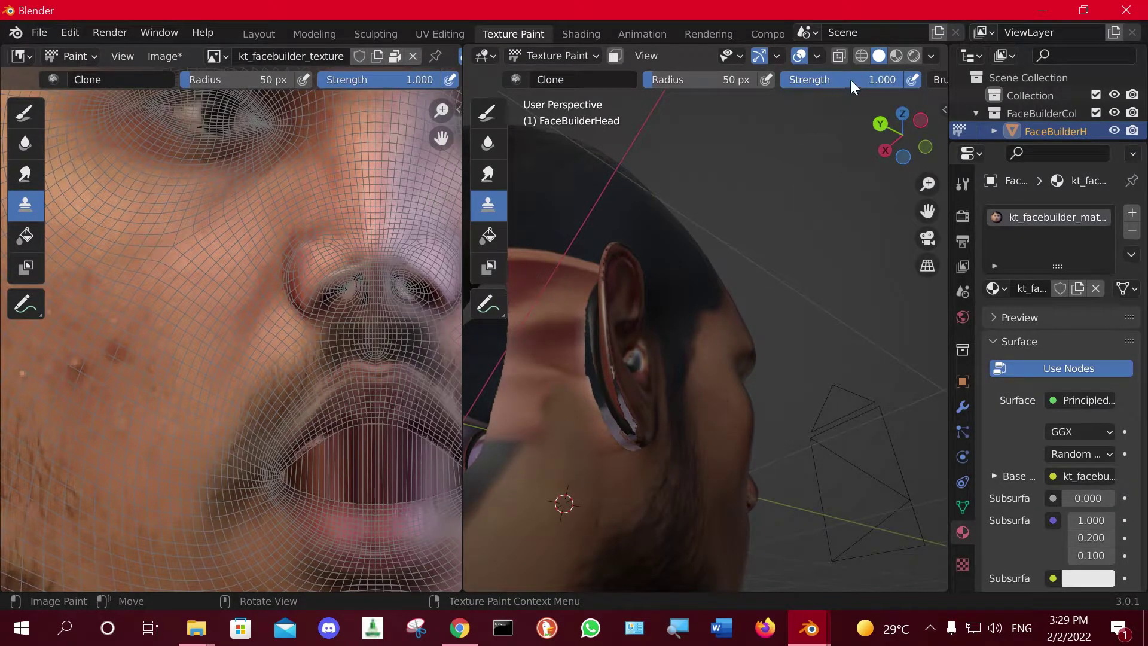
left_click_drag(870, 77, 879, 77)
Set the clone brush to 40 px radius and 0.837 strength, then paint over the ear lobe and jaw.
left_click_drag(865, 80, 902, 80)
mouse_move(684, 79)
left_mouse_down()
mouse_move(715, 84)
mouse_move(656, 84)
left_mouse_up()
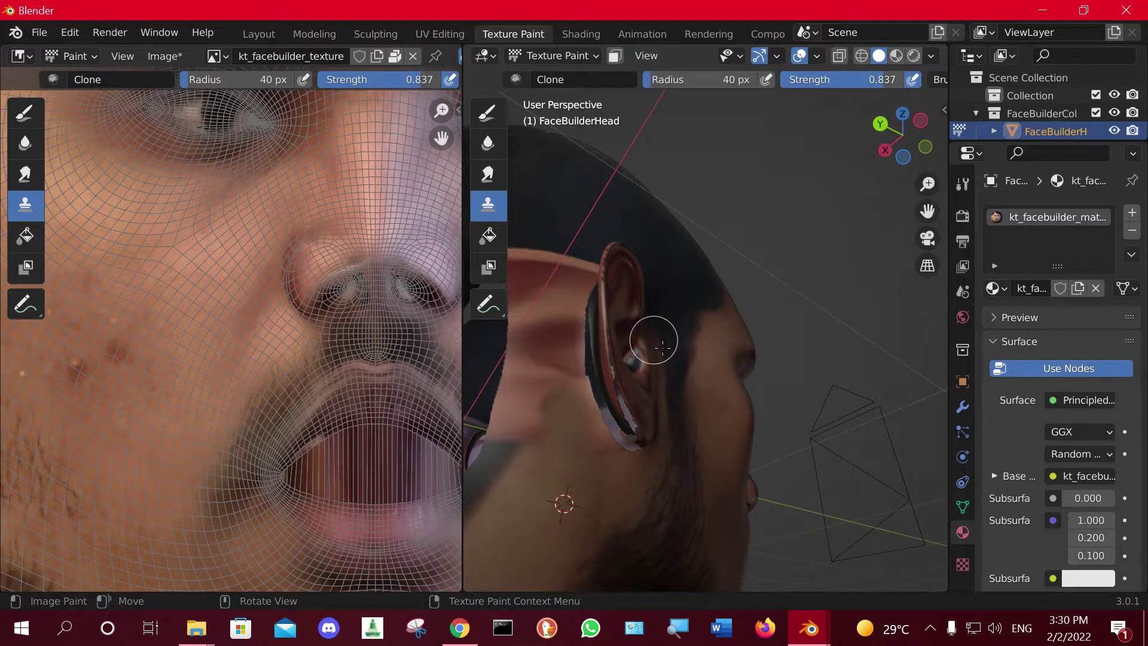
left_click_drag(599, 476, 617, 469)
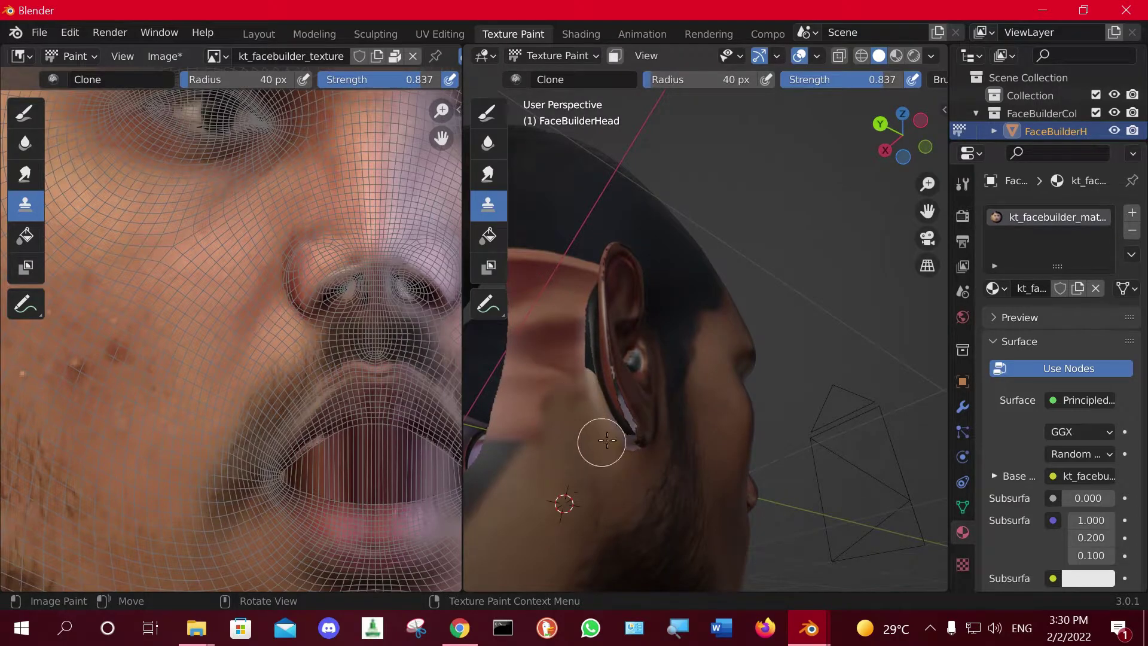
mouse_move(582, 385)
middle_mouse_down()
mouse_move(564, 499)
mouse_move(665, 462)
middle_mouse_up()
left_click_drag(667, 462, 648, 416)
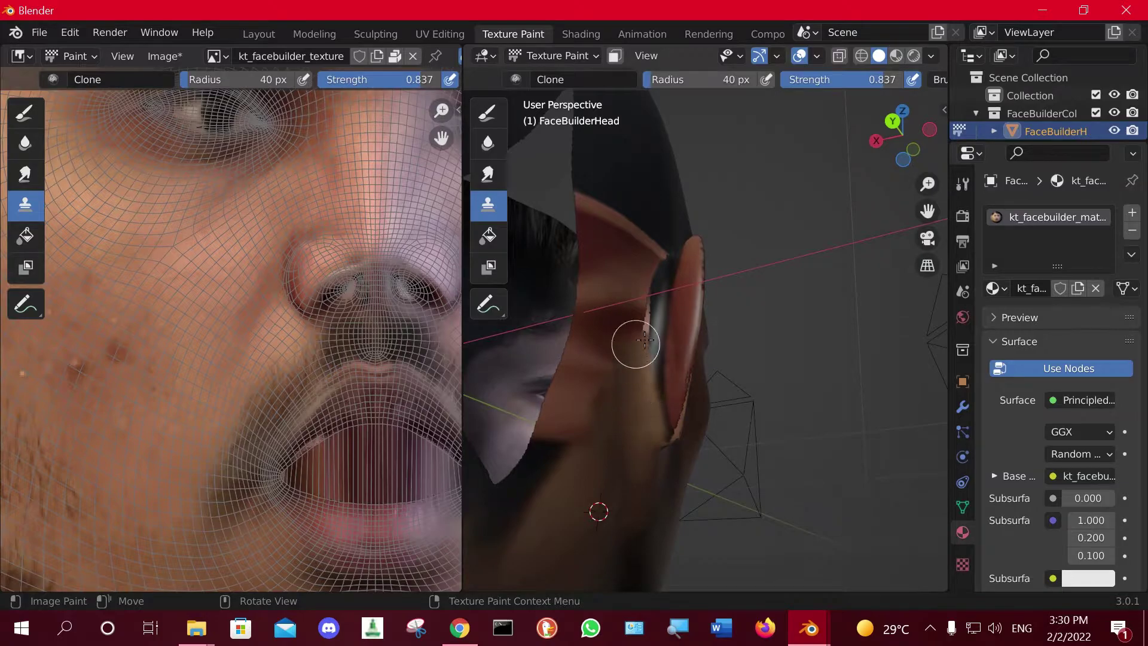
Ctrl+click a new clone source on the ear and orbit to behind the ear.
middle_click_drag(640, 425, 613, 439)
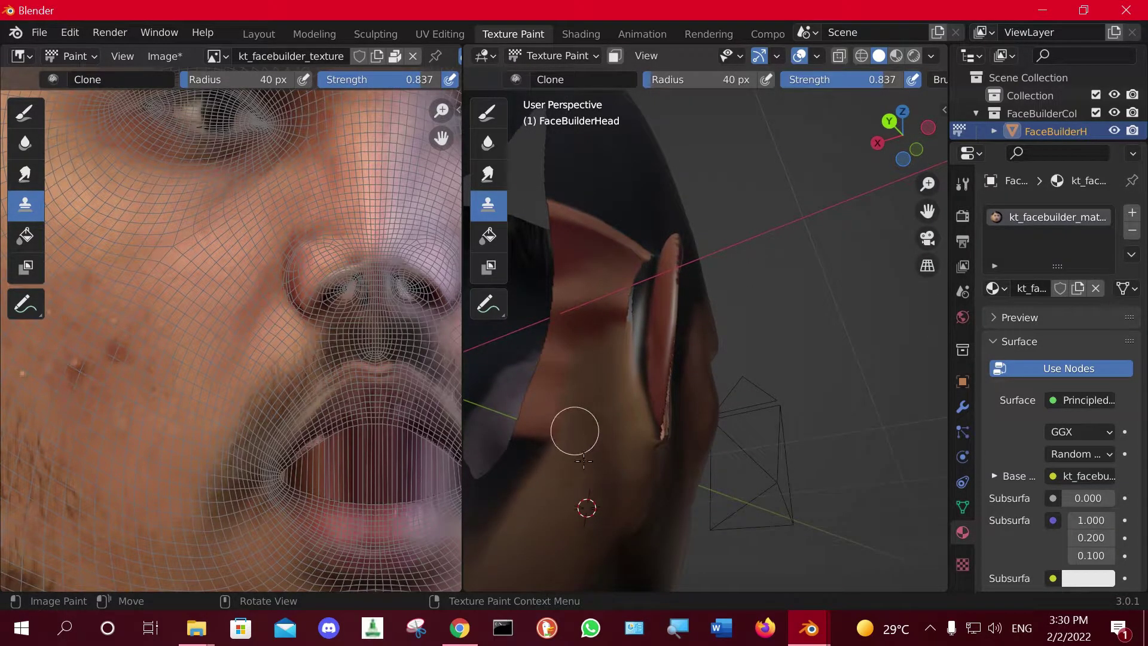
middle_click_drag(643, 439, 653, 421)
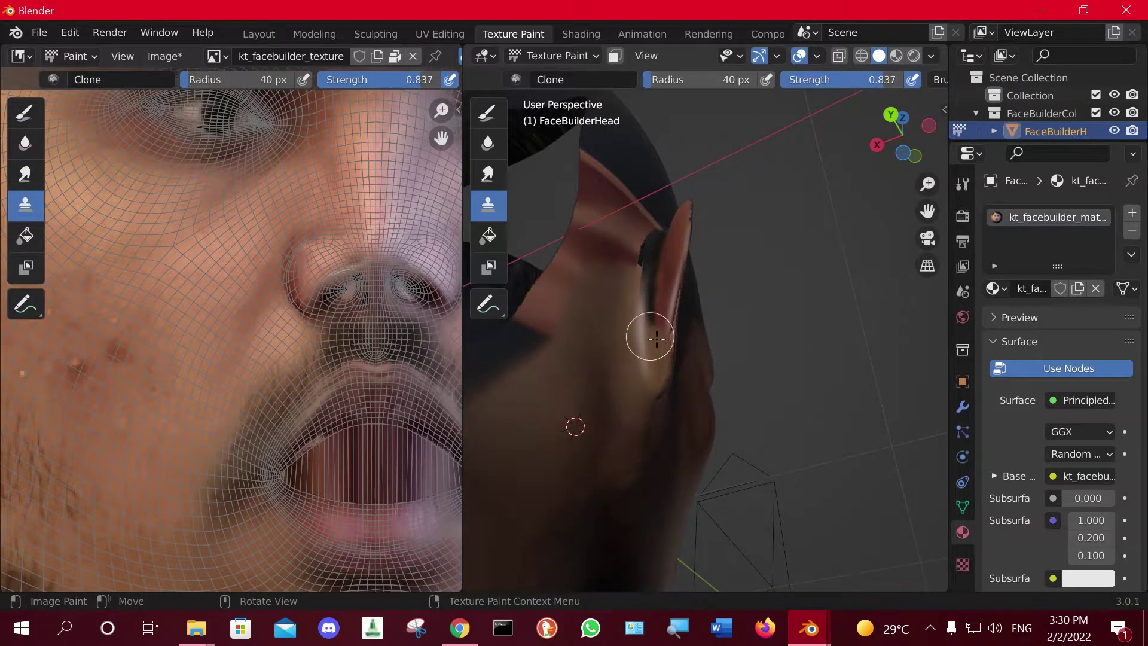
middle_click_drag(661, 302, 675, 467)
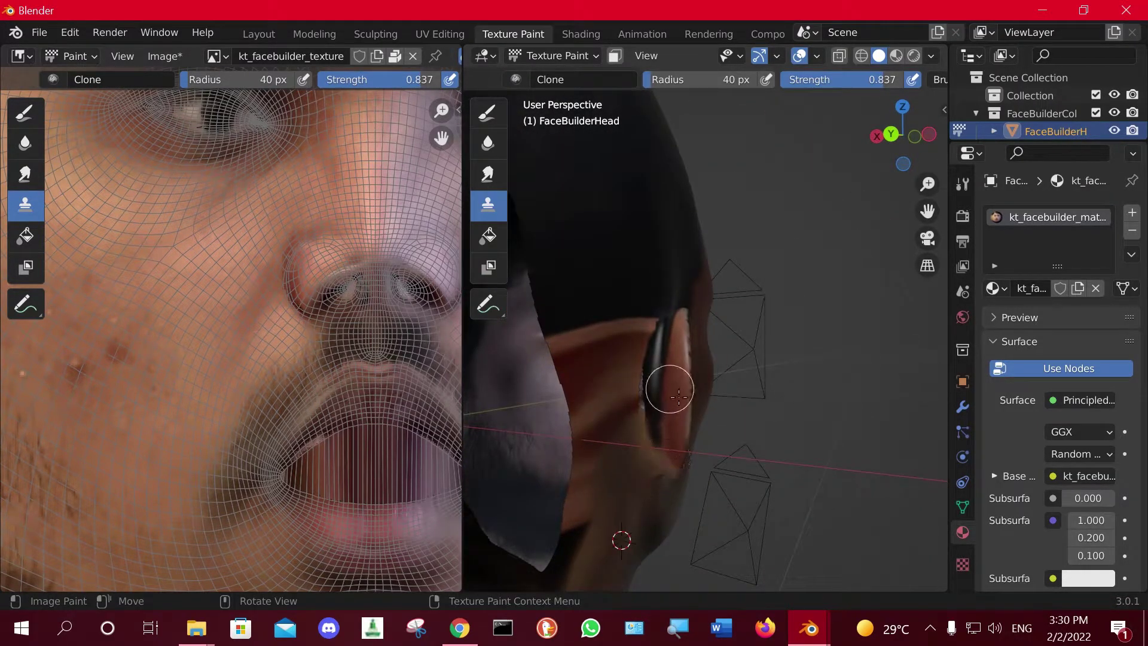
left_click(679, 393, "ctrl")
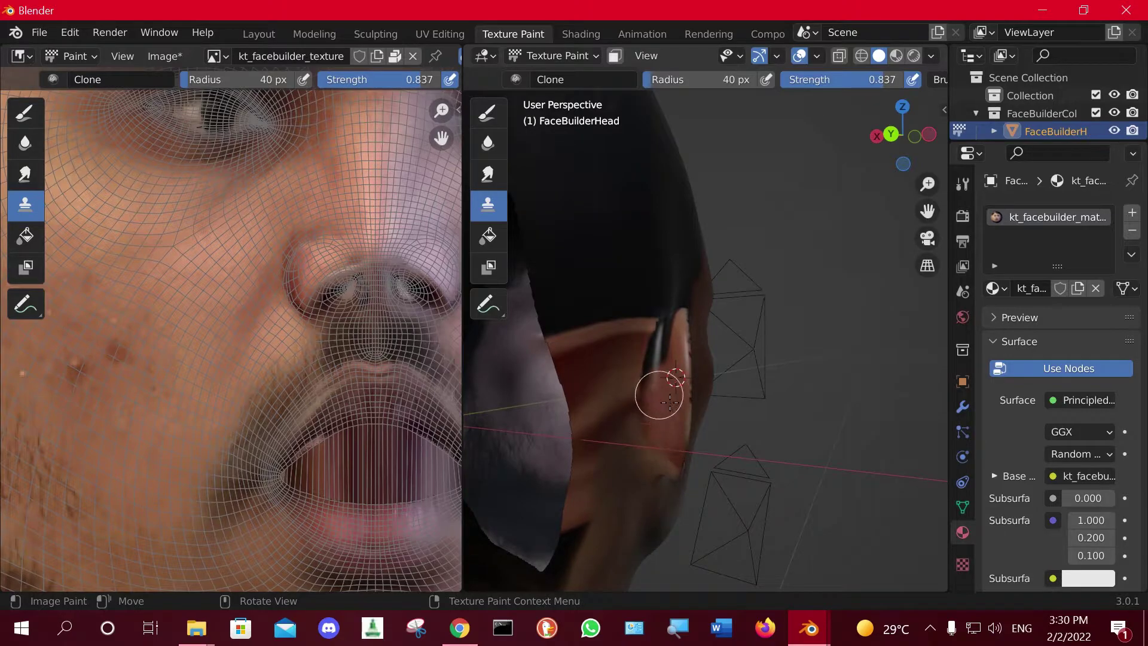
middle_click_drag(664, 371, 686, 439)
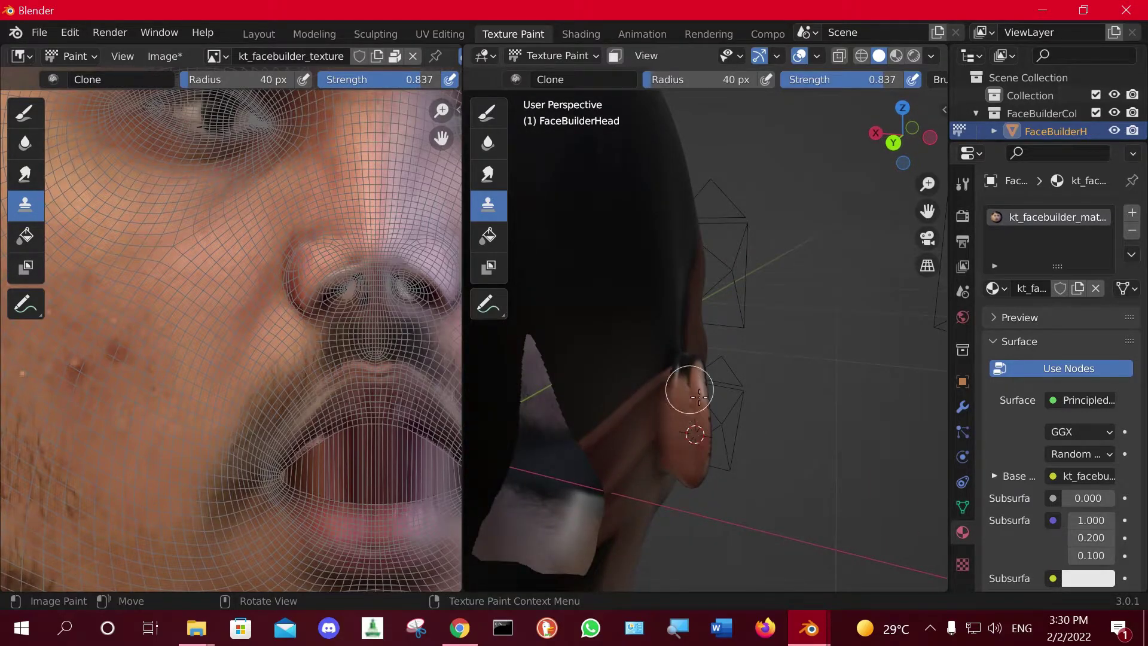
mouse_move(731, 440)
middle_mouse_down()
mouse_move(665, 396)
mouse_move(712, 371)
mouse_move(804, 395)
middle_mouse_up()
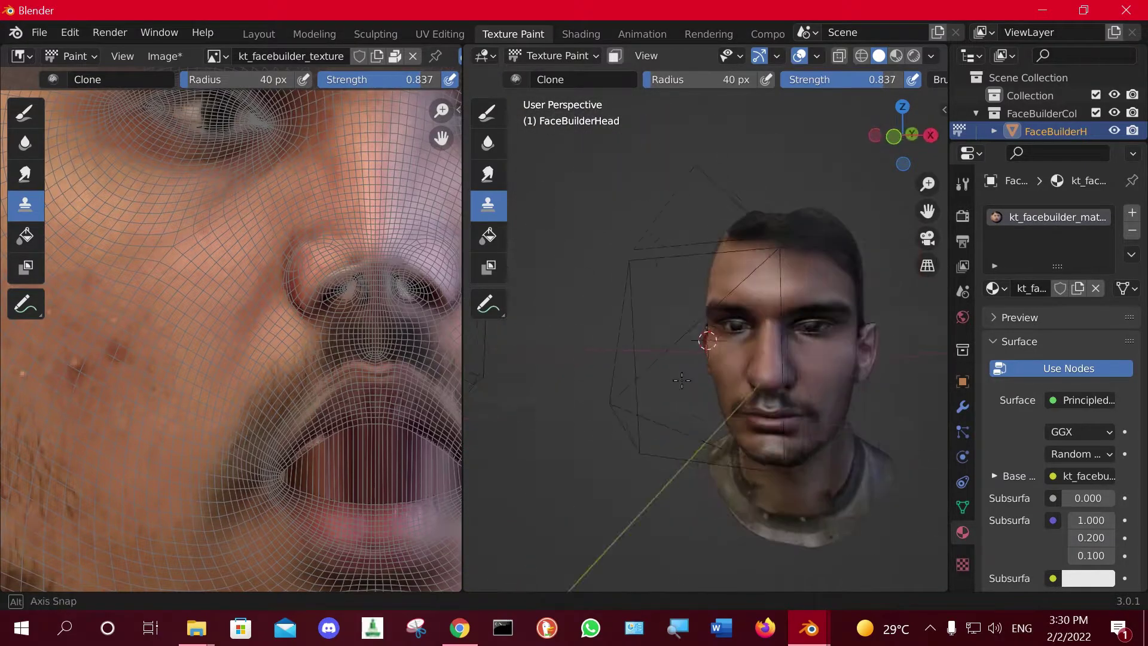
mouse_move(695, 343)
middle_mouse_down()
mouse_move(689, 336)
mouse_move(737, 384)
mouse_move(860, 386)
mouse_move(726, 372)
mouse_move(676, 476)
middle_mouse_up()
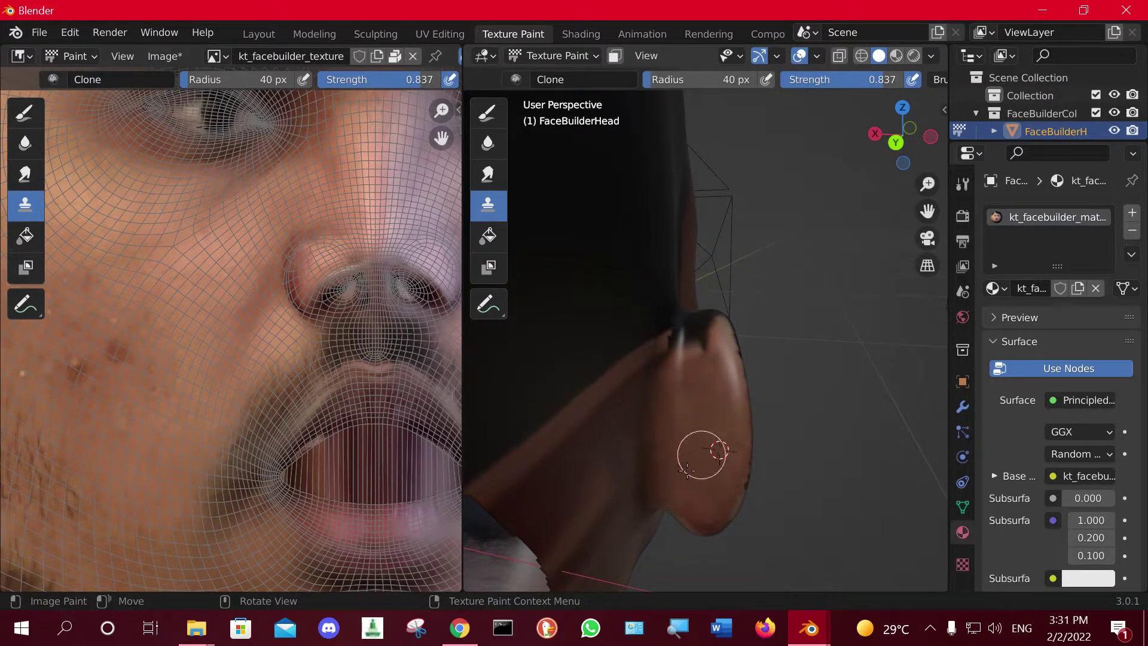
Set the clone source on the dark hair and clone it over the skin behind the ear toward the neck.
scroll(430, 358, "down", 4)
scroll(783, 444, "up", 2)
scroll(745, 339, "down", 3)
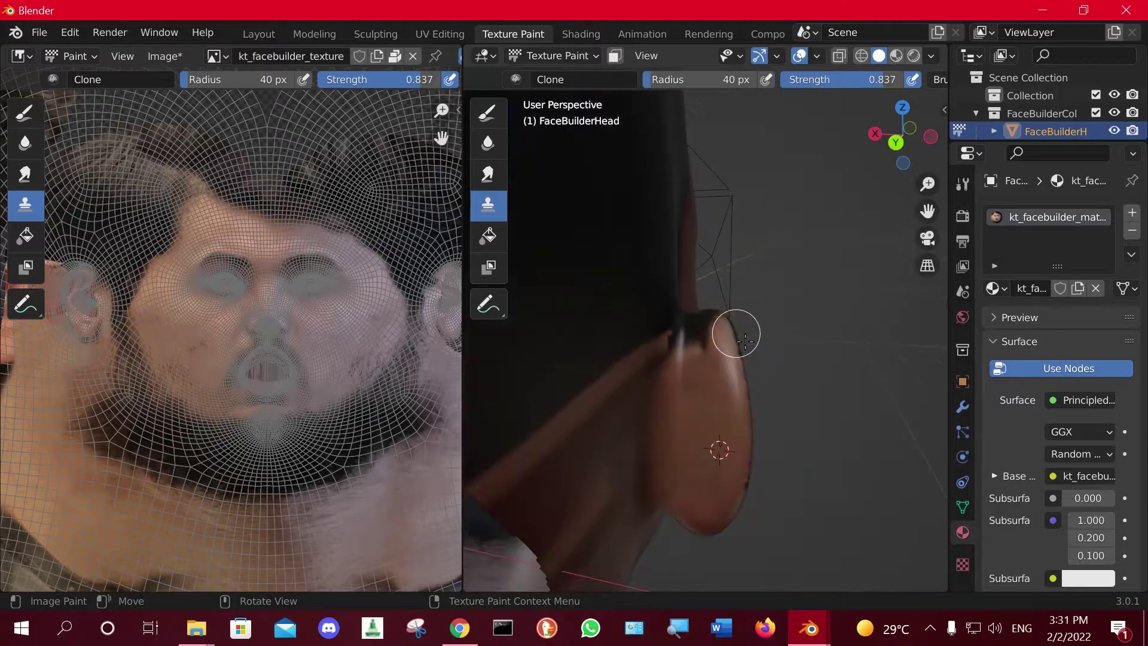
middle_click_drag(724, 410, 700, 430)
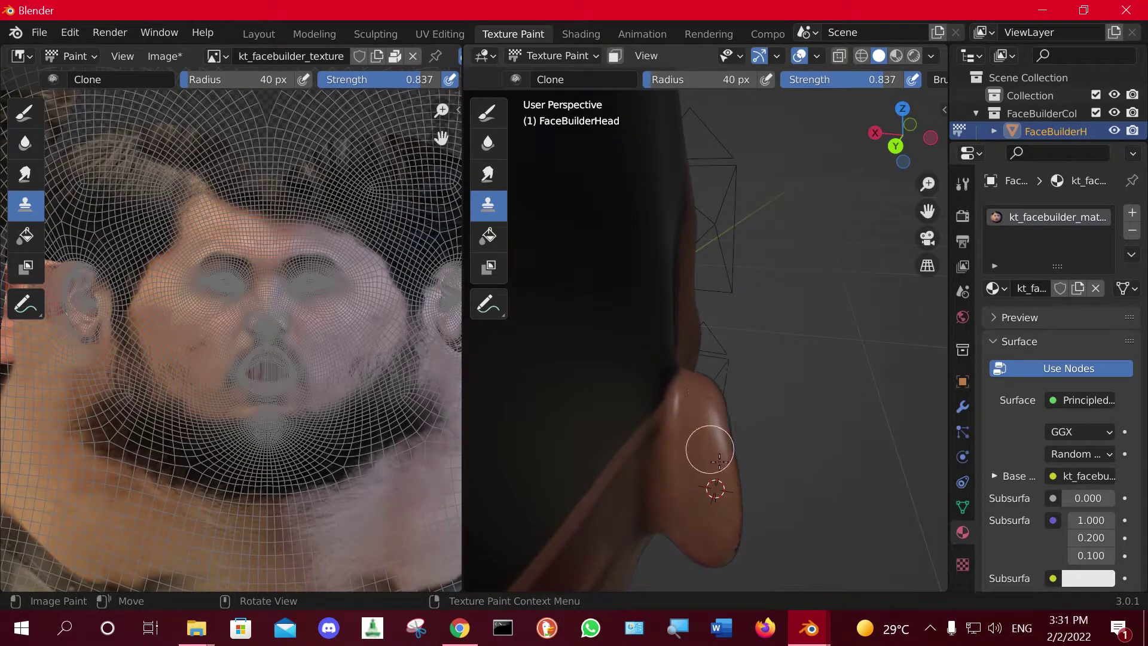
middle_click_drag(753, 417, 800, 394)
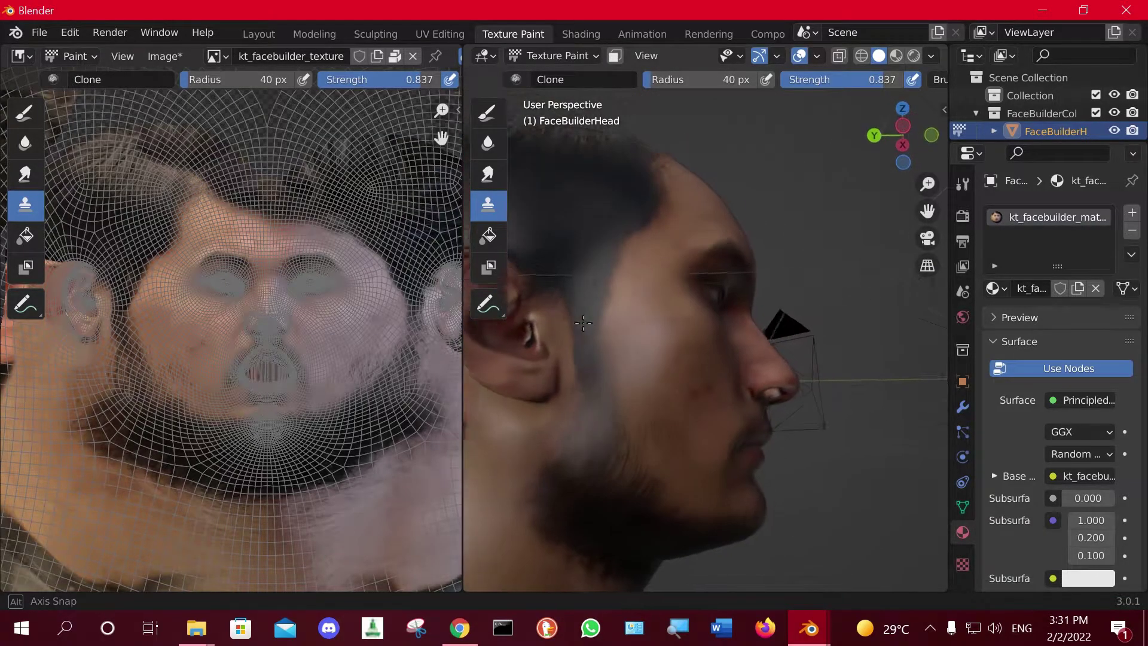
middle_click_drag(799, 394, 757, 241)
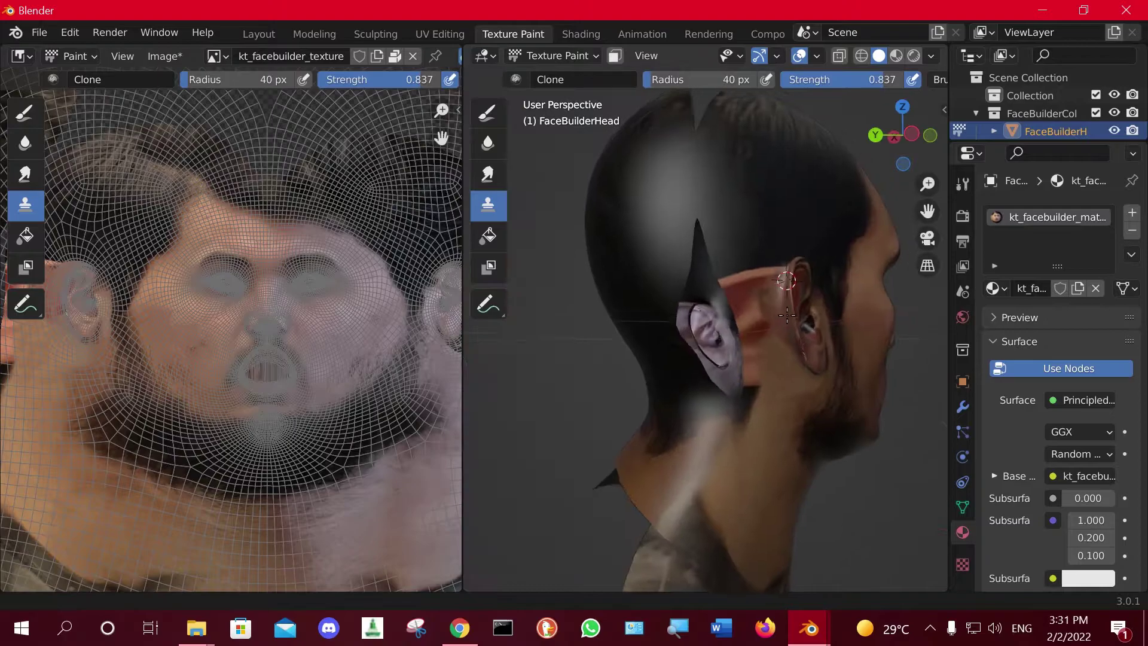
right_click(749, 235, "shift")
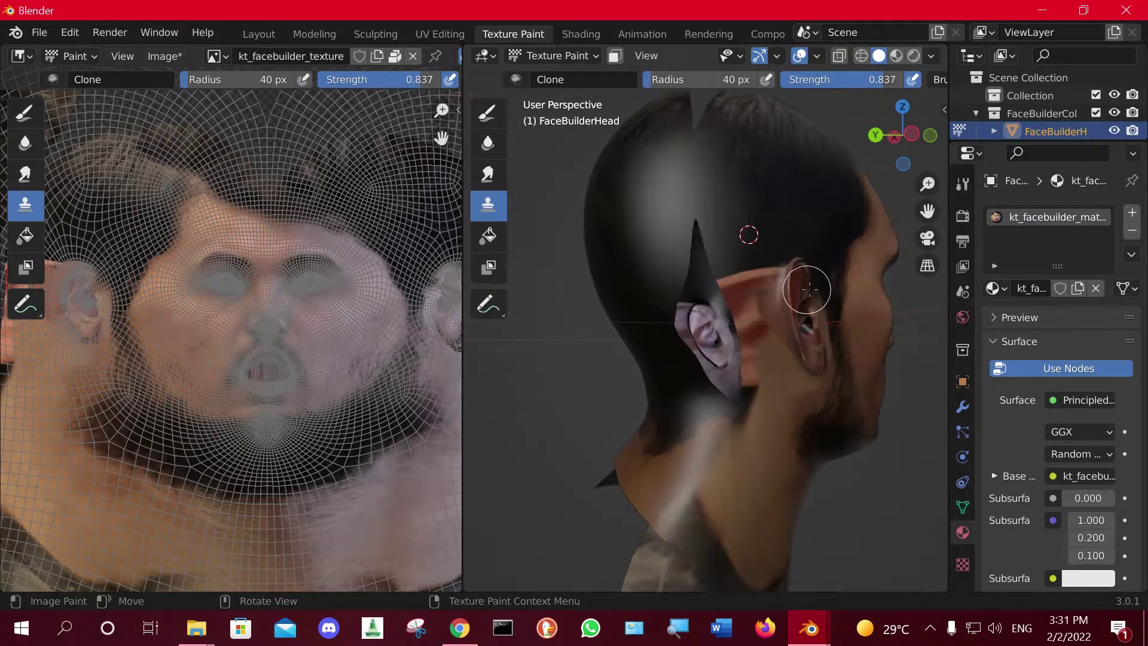
scroll(790, 255, "up", 2)
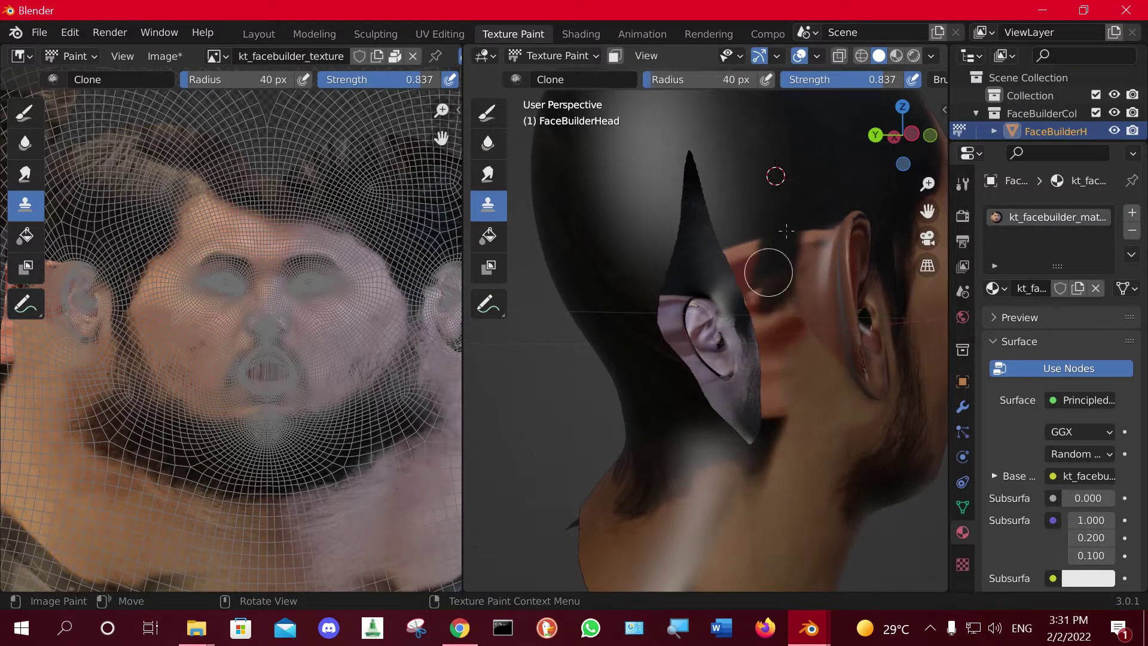
mouse_move(766, 292)
left_mouse_down()
mouse_move(777, 227)
mouse_move(764, 283)
mouse_move(787, 279)
mouse_move(788, 364)
mouse_move(769, 358)
mouse_move(778, 374)
left_mouse_up()
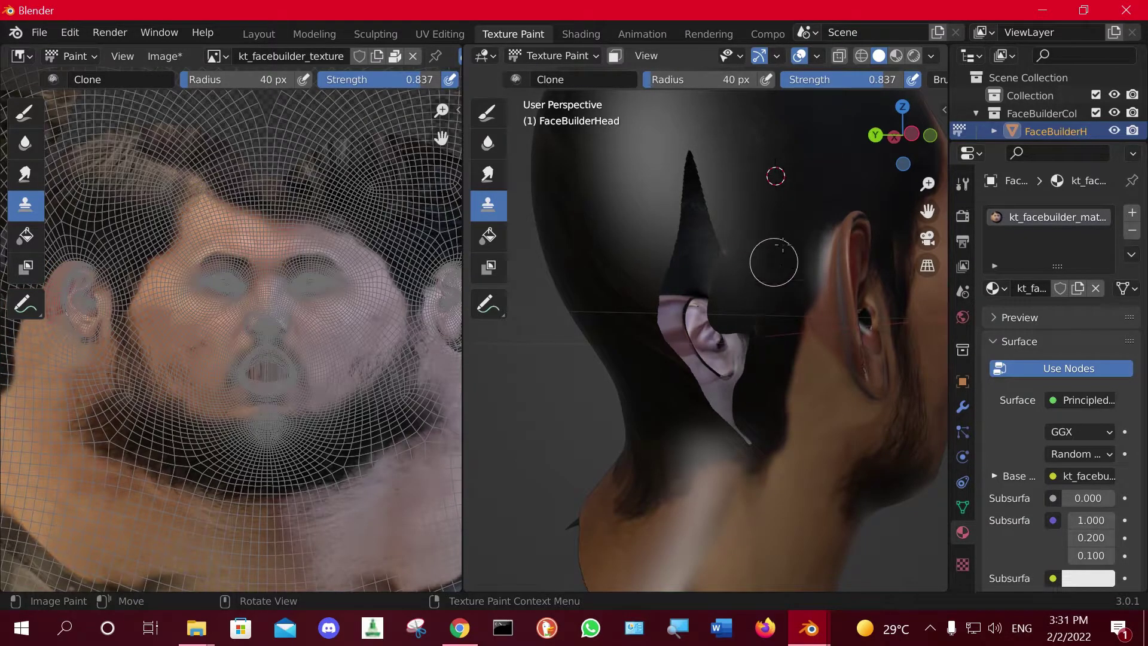
mouse_move(774, 262)
left_mouse_down()
mouse_move(681, 281)
mouse_move(722, 413)
left_mouse_up()
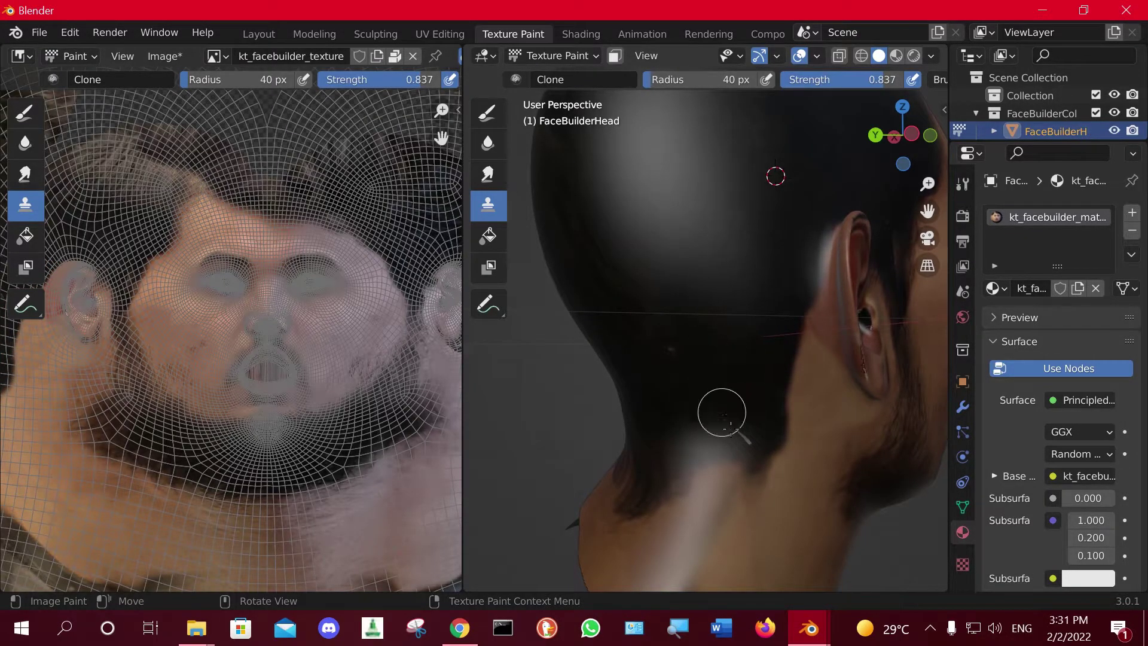
Clone dark hair over the pale patch beside the face.
middle_click_drag(693, 363, 789, 351)
scroll(709, 346, "down", 3)
middle_click_drag(709, 346, 635, 412)
scroll(680, 365, "up", 3)
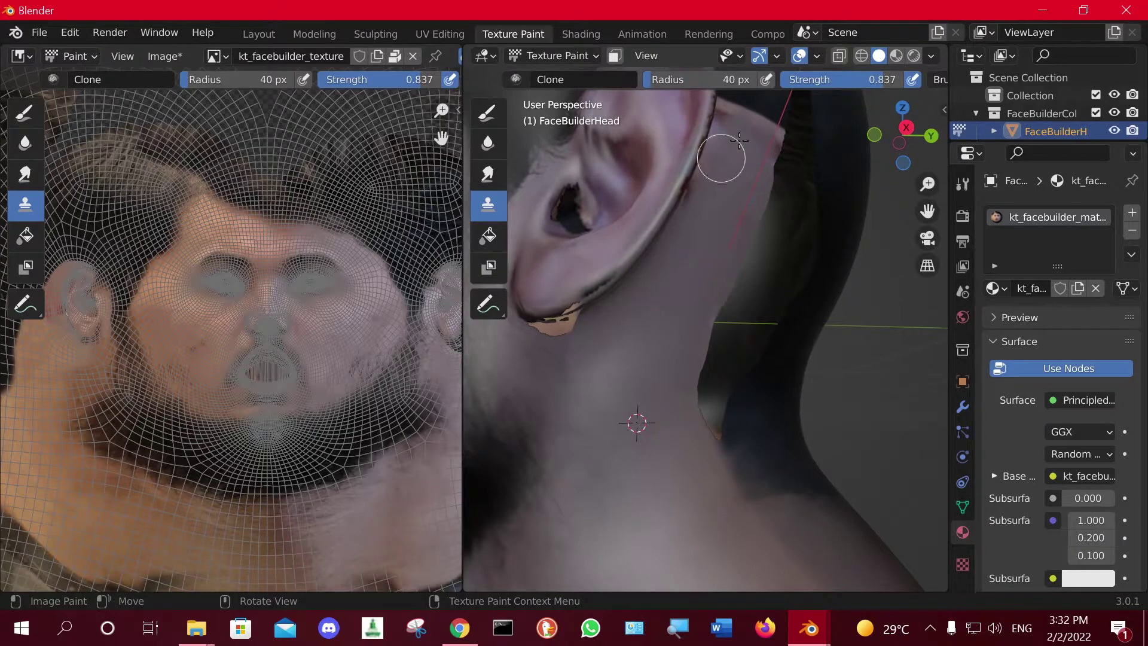
scroll(741, 225, "down", 3)
middle_click_drag(742, 224, 604, 410)
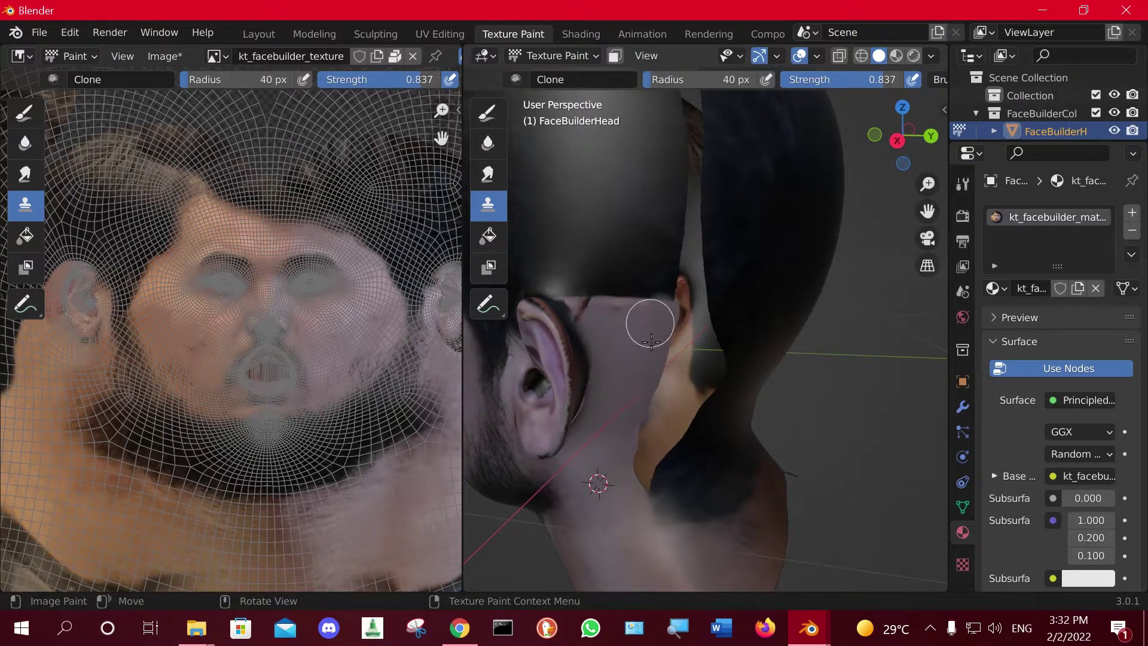
middle_click_drag(687, 403, 710, 402)
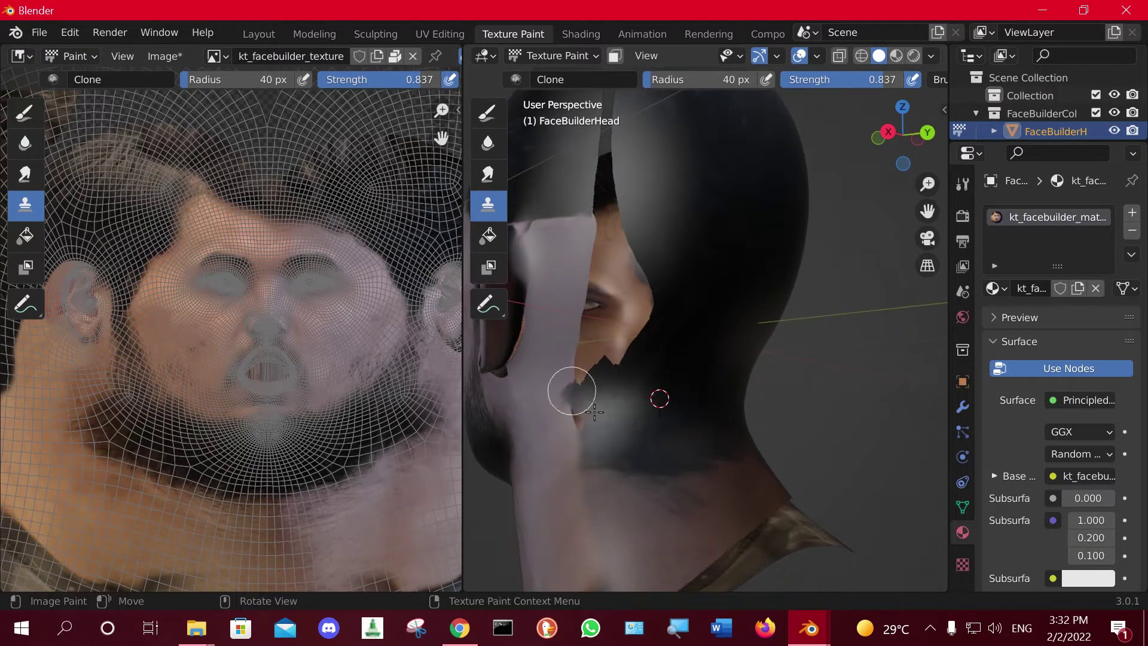
mouse_move(664, 393)
left_mouse_down()
mouse_move(596, 397)
mouse_move(597, 317)
mouse_move(630, 235)
left_mouse_up()
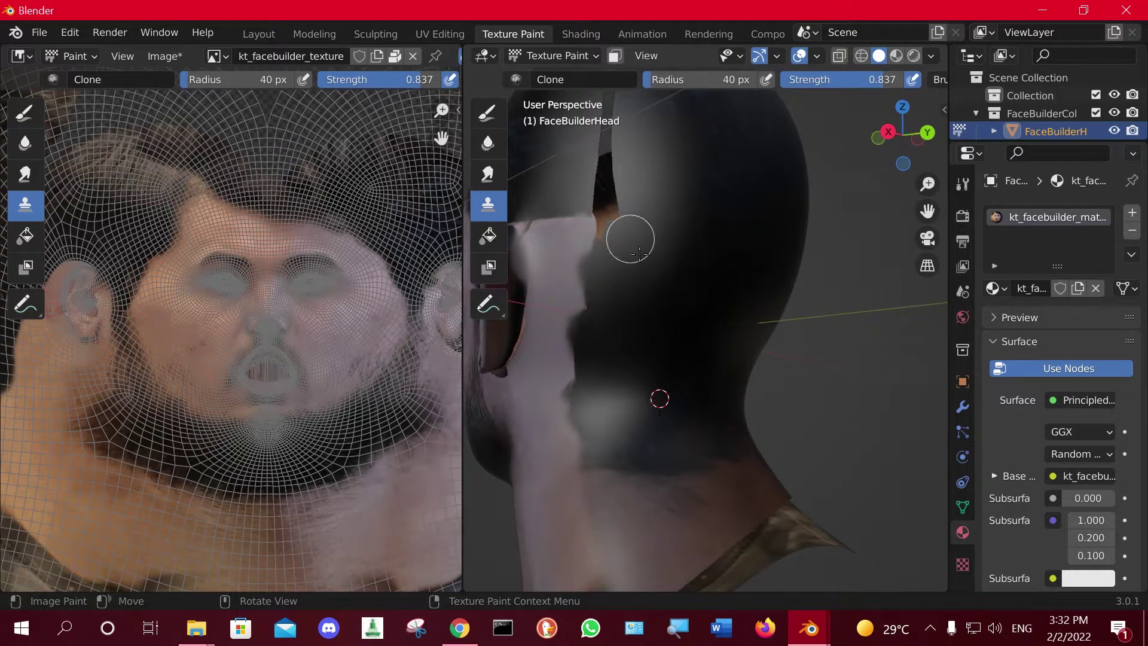
middle_click_drag(630, 235, 646, 361)
scroll(647, 409, "down", 5)
Clone dark hair over the skin beside and behind the ear.
middle_click_drag(665, 281, 717, 396)
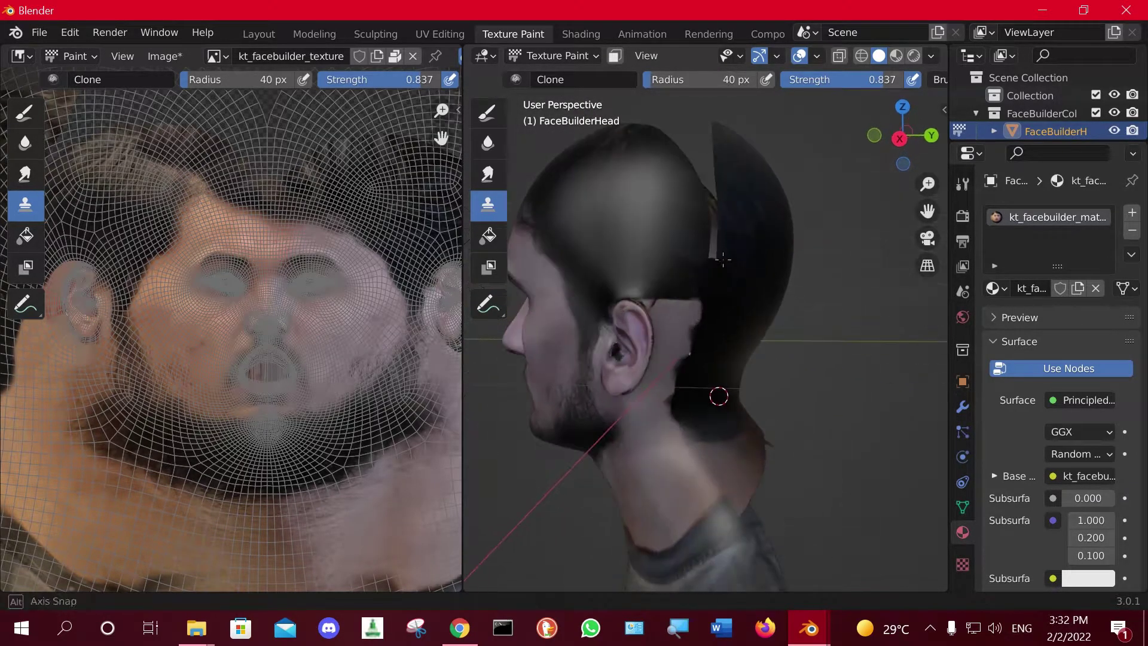
scroll(716, 397, "up", 4)
left_click(741, 267, "ctrl")
mouse_move(697, 275)
left_mouse_down()
mouse_move(637, 267)
mouse_move(621, 313)
mouse_move(702, 359)
left_mouse_up()
scroll(716, 361, "down", 4)
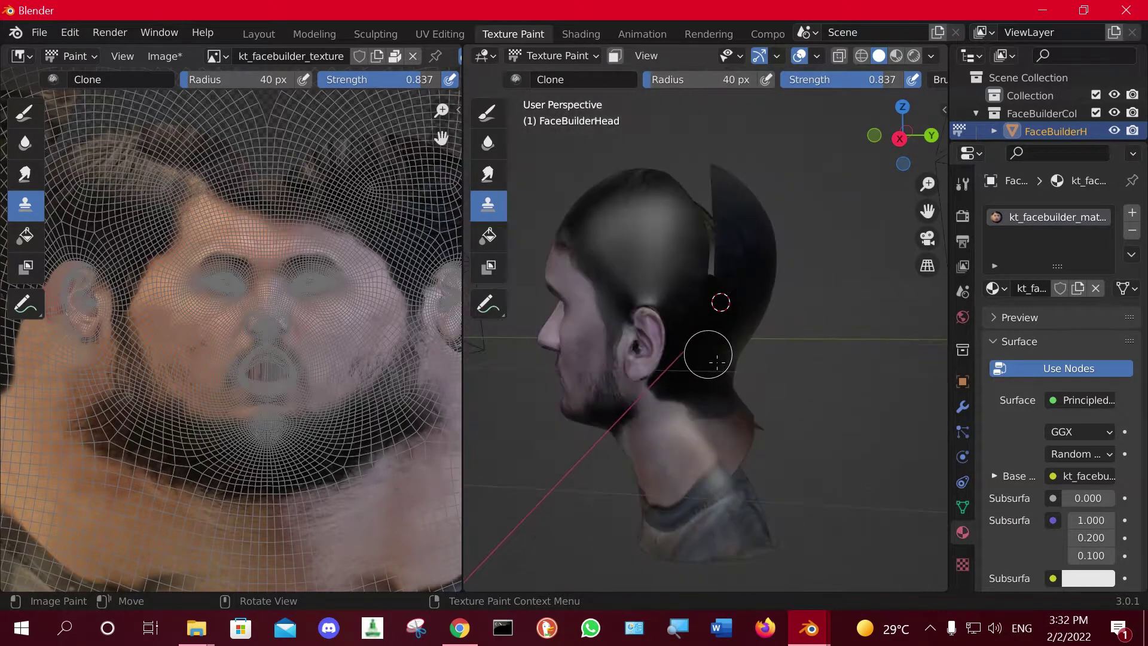
scroll(711, 359, "up", 4)
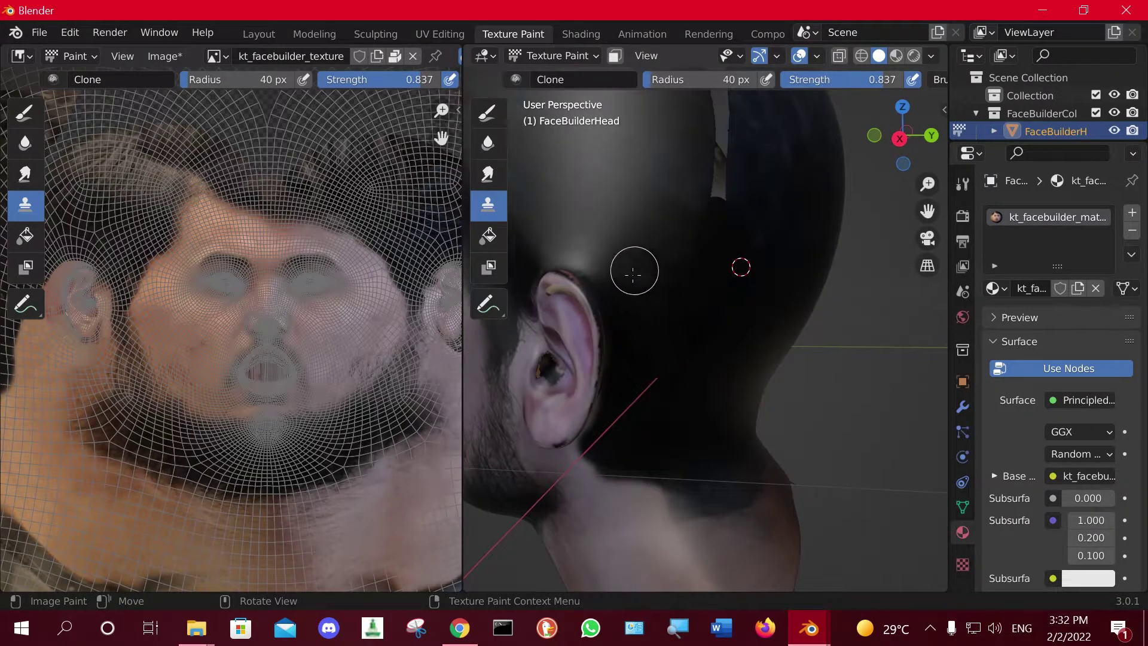
Orbit around the whole head and clone-paint a hair stroke across it.
middle_click_drag(735, 278, 761, 299)
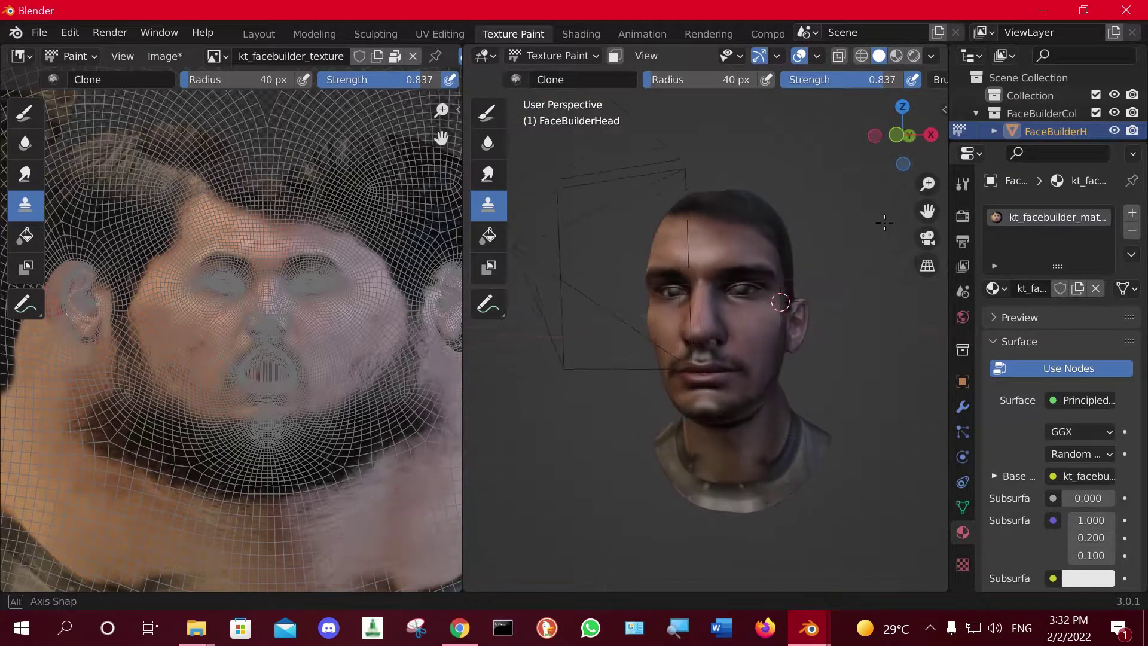
mouse_move(761, 299)
middle_mouse_down()
mouse_move(475, 227)
mouse_move(612, 335)
middle_mouse_up()
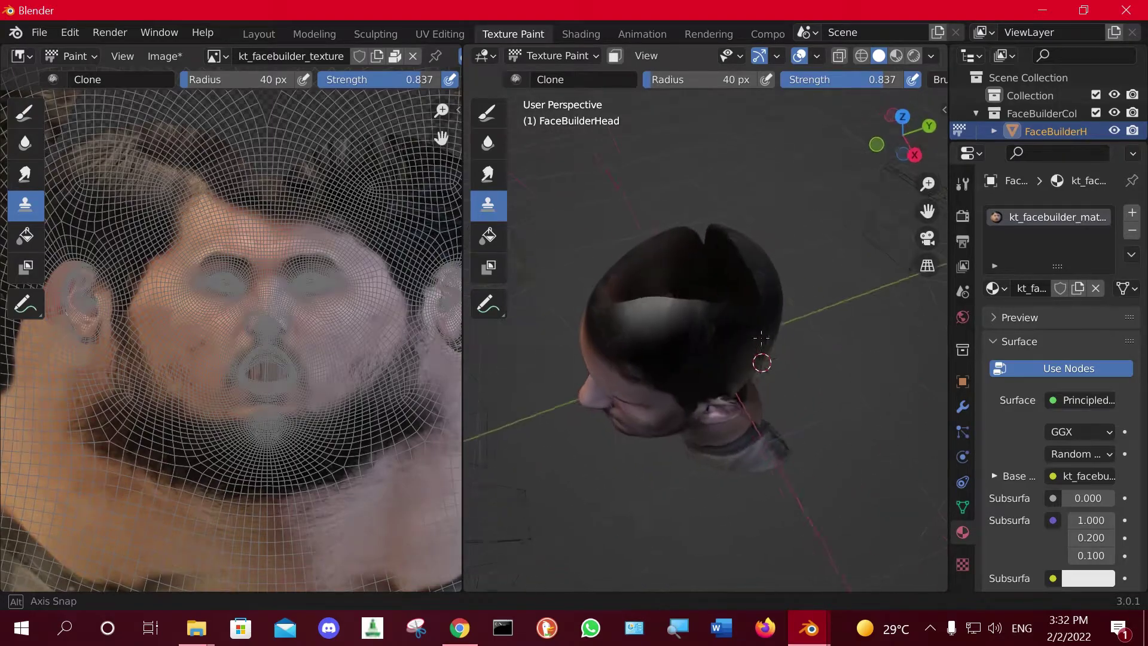
mouse_move(631, 293)
middle_mouse_down()
mouse_move(820, 246)
mouse_move(849, 315)
mouse_move(895, 361)
middle_mouse_up()
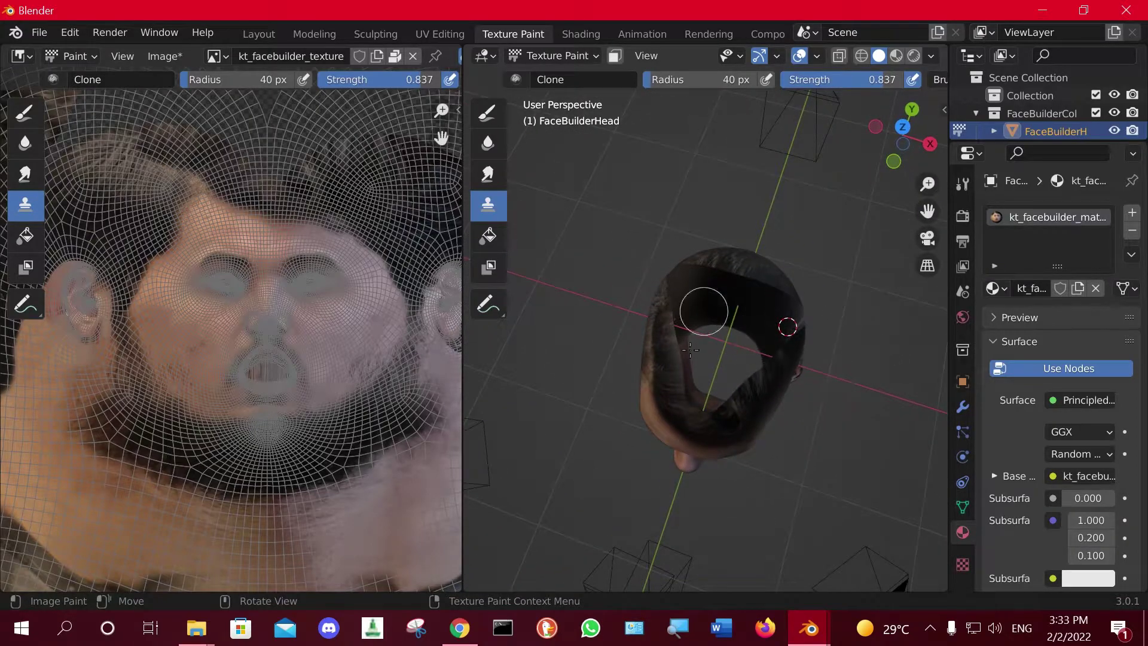
mouse_move(708, 346)
middle_mouse_down()
mouse_move(797, 264)
mouse_move(697, 269)
middle_mouse_up()
scroll(730, 282, "up", 3)
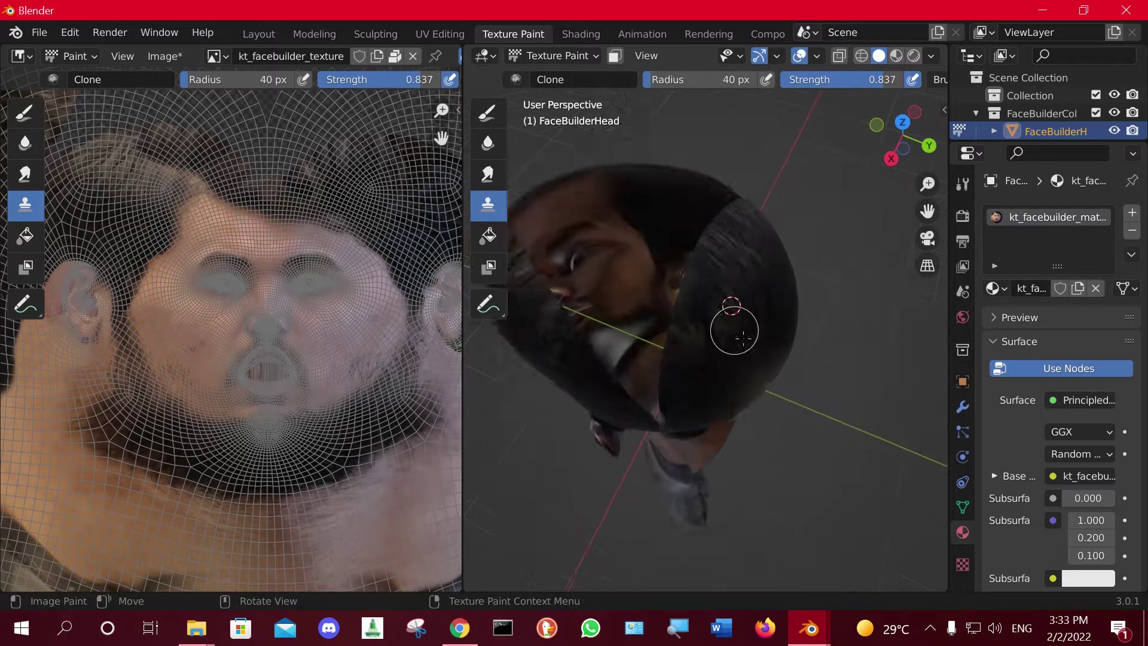
middle_click_drag(736, 328, 789, 325)
scroll(751, 328, "down", 3)
scroll(802, 313, "up", 4)
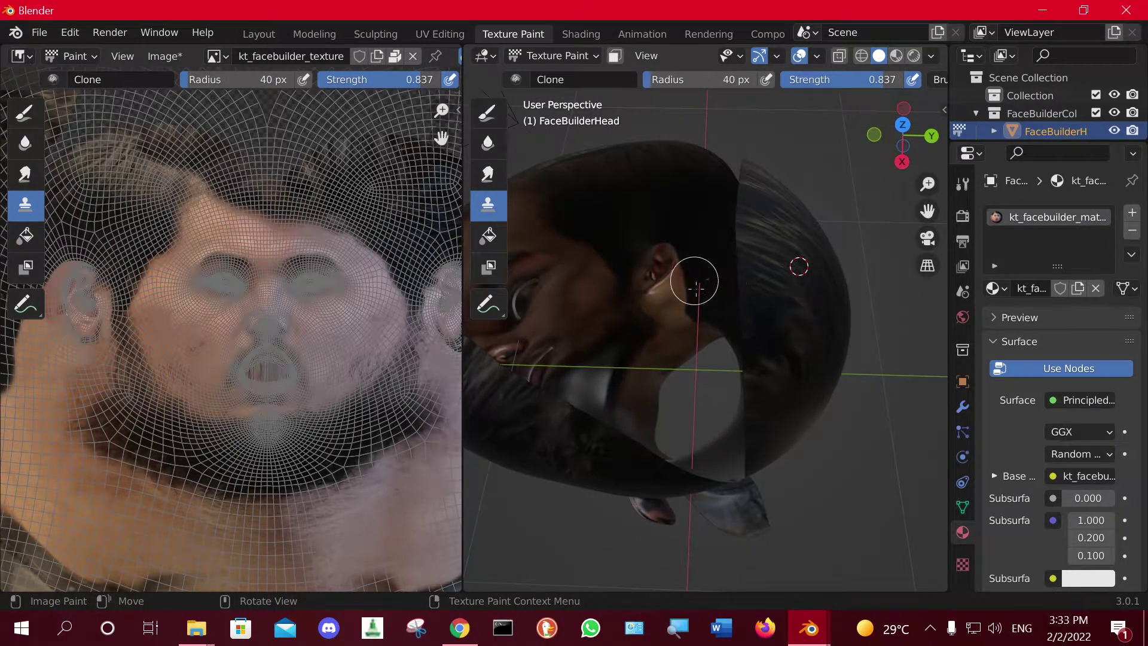
scroll(802, 308, "down", 4)
middle_click_drag(797, 299, 709, 302)
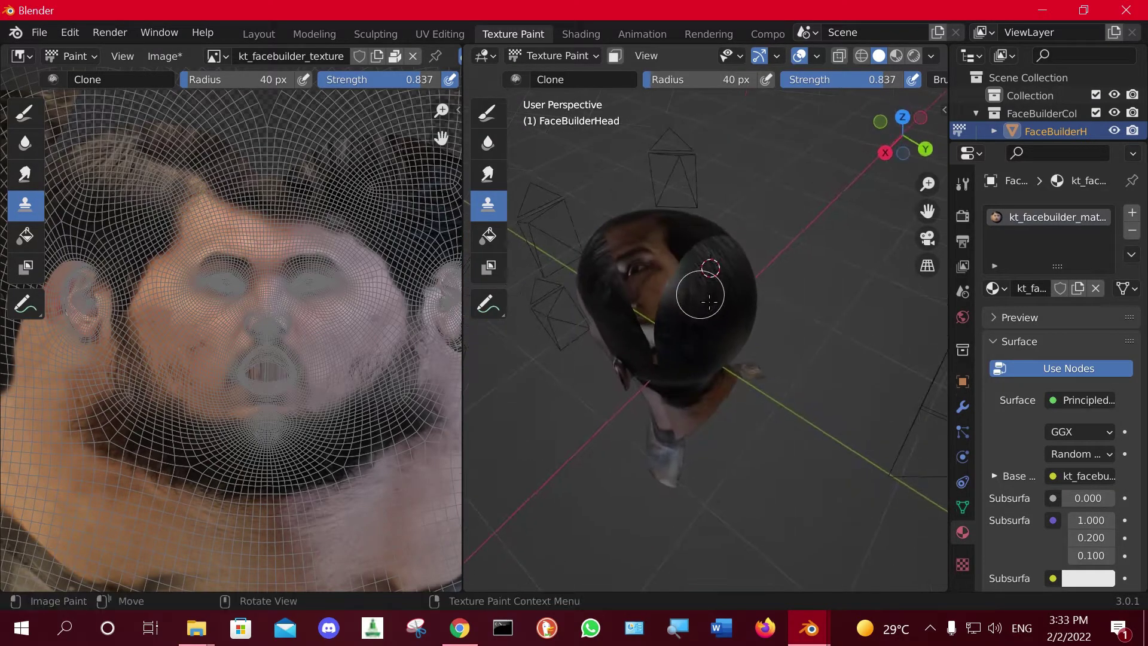
scroll(712, 269, "up", 5)
scroll(688, 251, "down", 2)
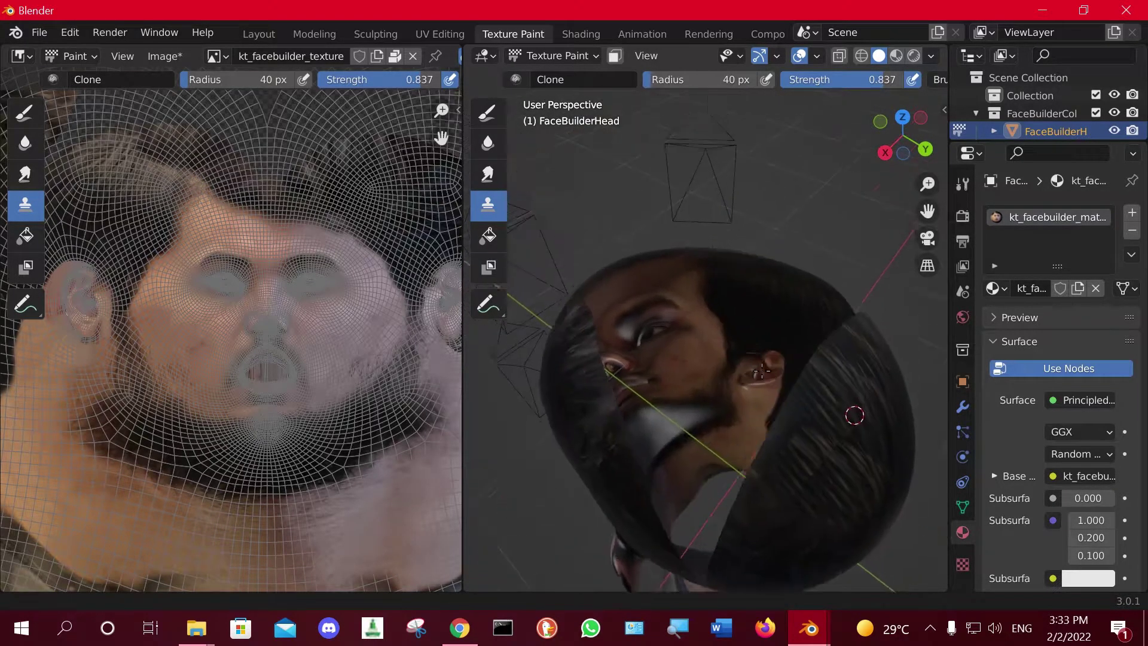
left_click_drag(801, 402, 692, 305)
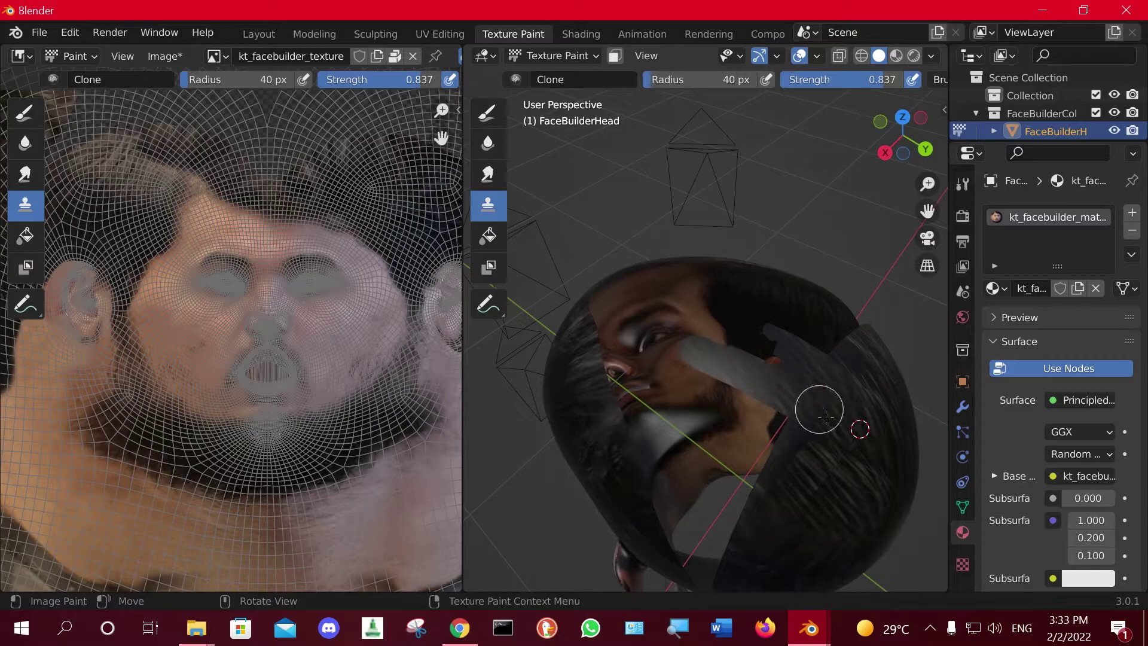
Paint hair over the end of the dark streak.
middle_click_drag(711, 297, 828, 312)
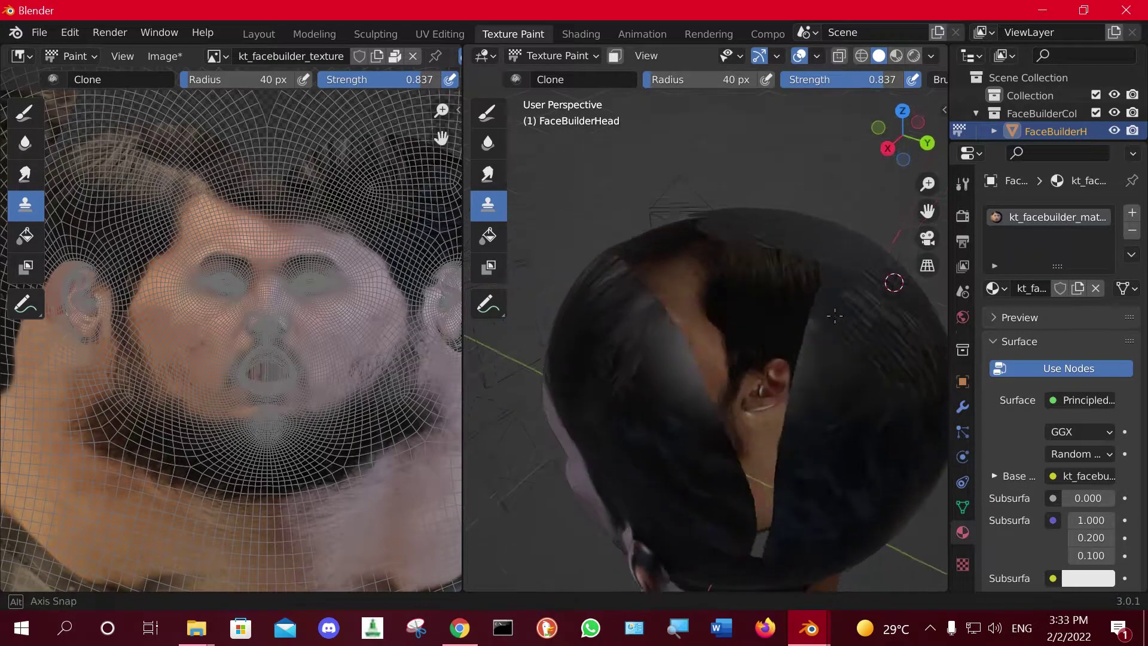
scroll(864, 331, "down", 3)
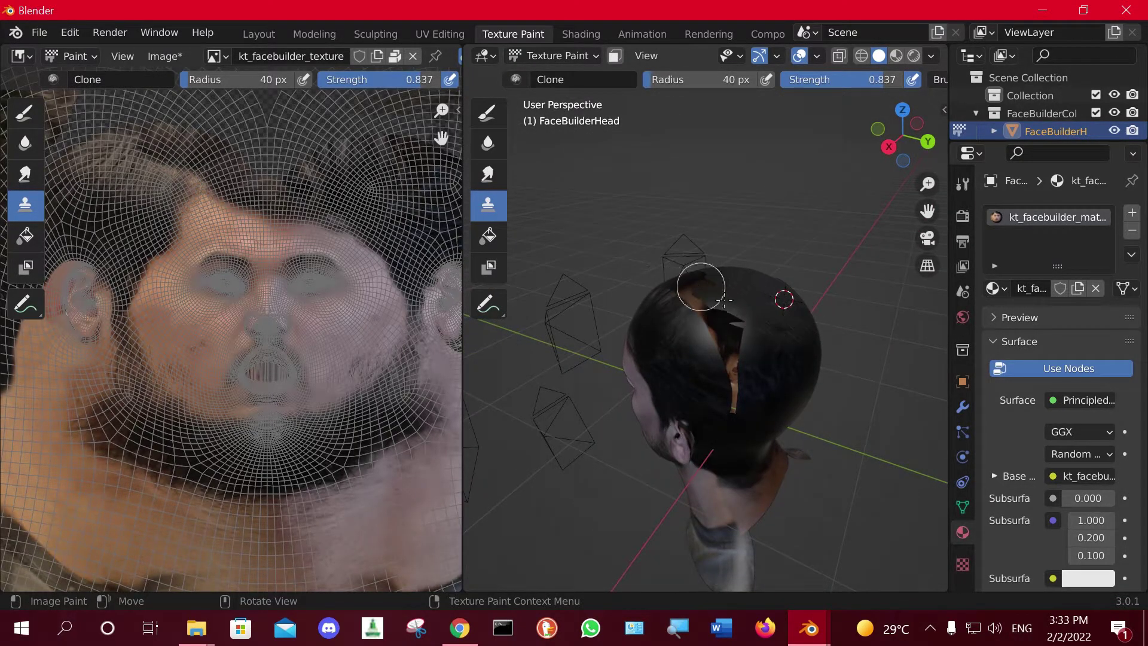
middle_click_drag(788, 310, 865, 345)
left_click_drag(752, 347, 784, 353)
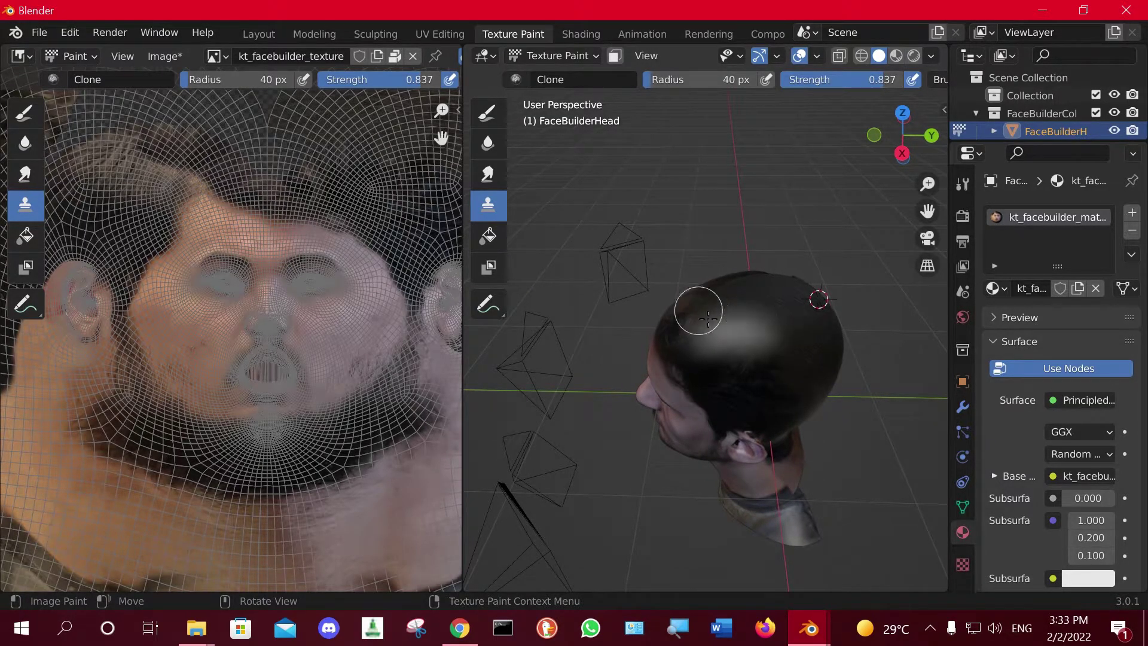
Clone hair texture over the dark unpainted patch on top of the head.
mouse_move(707, 318)
middle_mouse_down()
mouse_move(807, 263)
mouse_move(772, 356)
mouse_move(653, 308)
middle_mouse_up()
scroll(797, 310, "up", 2)
middle_click_drag(638, 210, 670, 239)
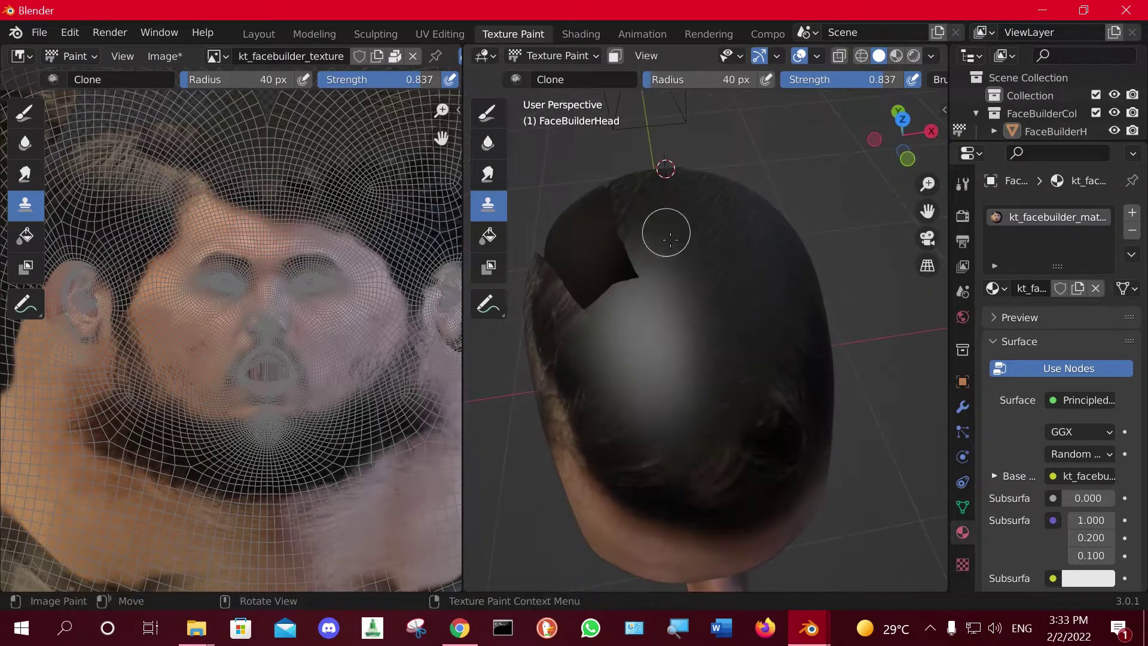
mouse_move(670, 239)
left_mouse_down()
mouse_move(604, 231)
mouse_move(578, 288)
left_mouse_up()
middle_click_drag(675, 271, 530, 302)
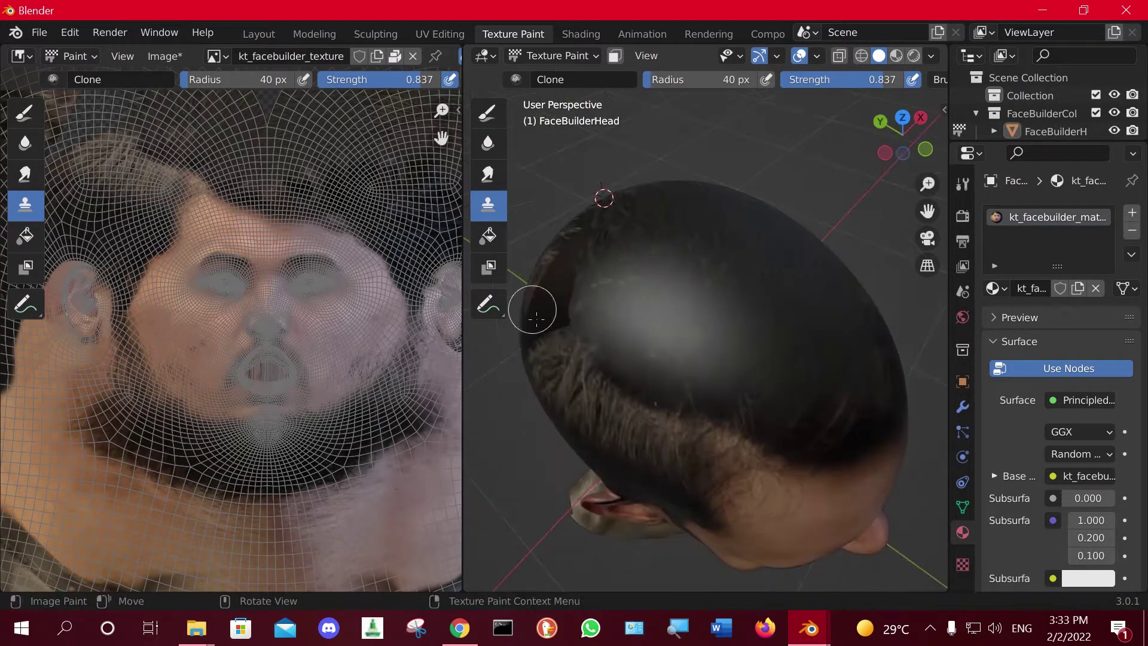
middle_click_drag(538, 264, 602, 341)
mouse_move(602, 341)
left_mouse_down()
mouse_move(703, 326)
mouse_move(594, 351)
mouse_move(636, 379)
left_mouse_up()
mouse_move(636, 379)
middle_mouse_down()
mouse_move(659, 283)
mouse_move(849, 308)
mouse_move(744, 313)
mouse_move(790, 322)
mouse_move(743, 310)
middle_mouse_up()
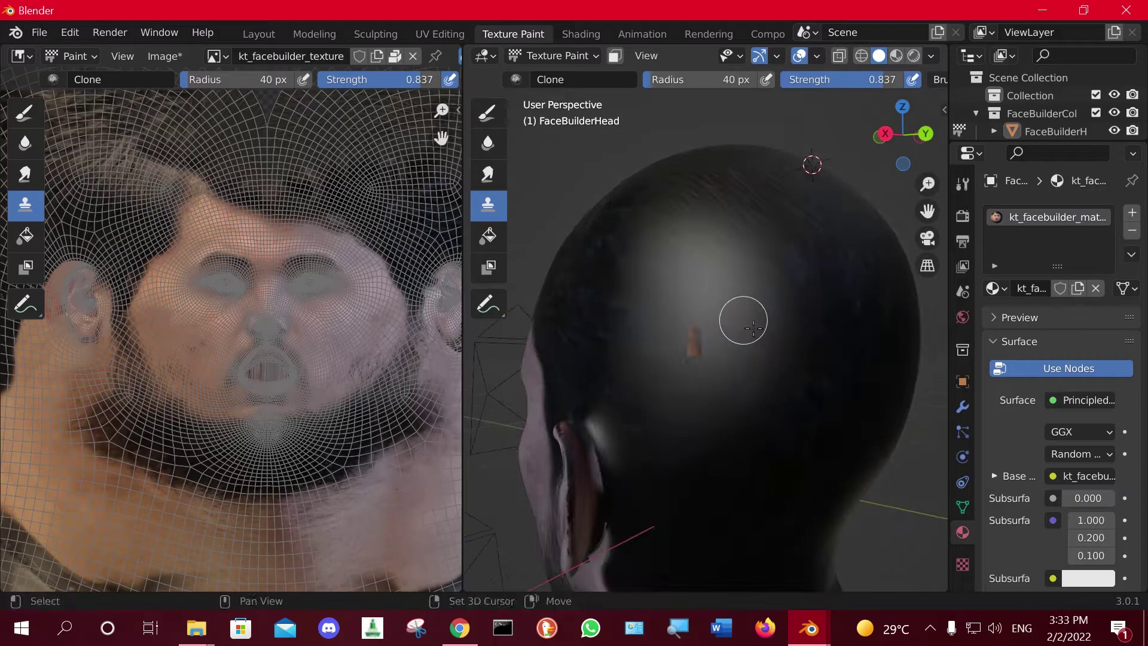
scroll(697, 313, "down", 5)
scroll(809, 361, "up", 6)
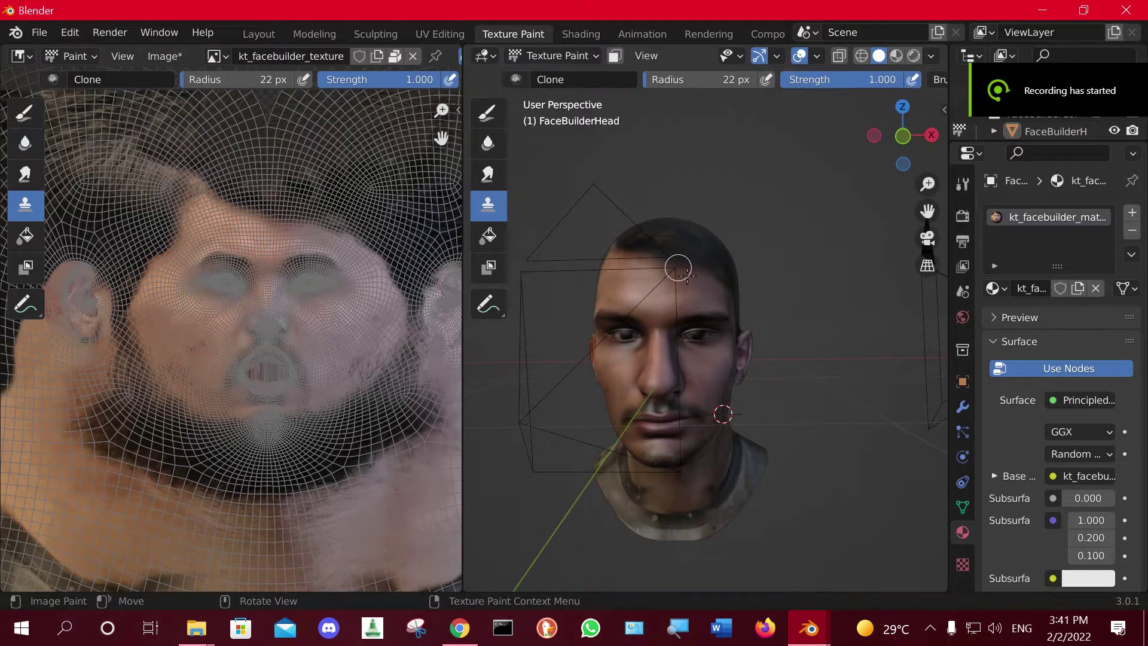
mouse_move(704, 317)
middle_mouse_down()
mouse_move(749, 393)
mouse_move(765, 379)
mouse_move(703, 349)
middle_mouse_up()
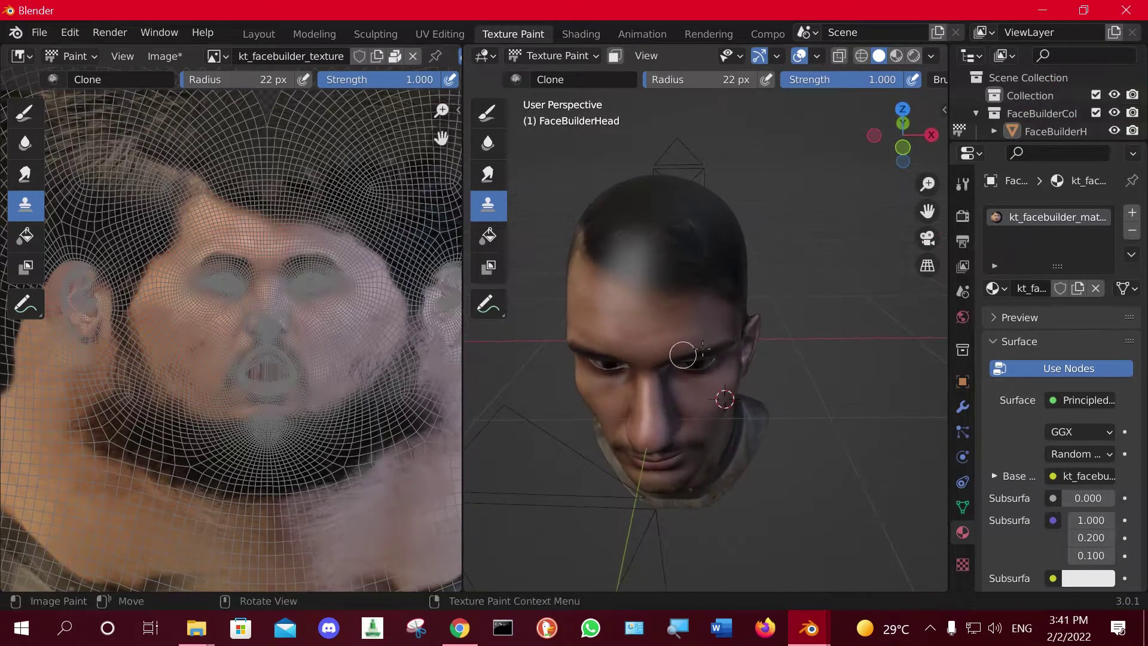
middle_click_drag(721, 230, 795, 185)
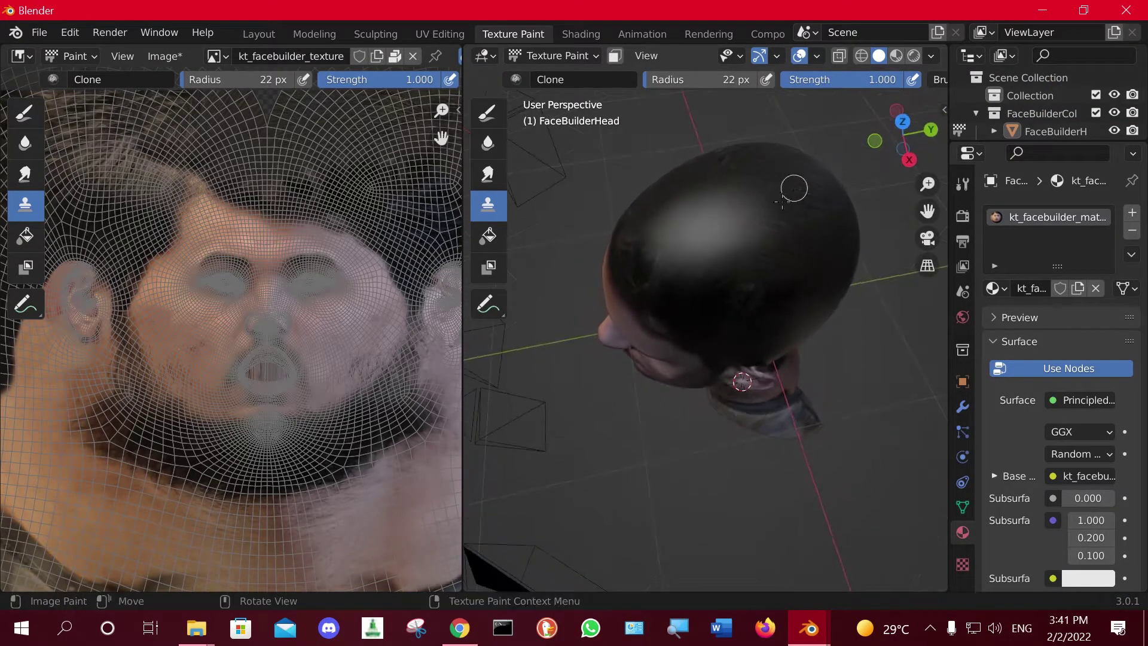
mouse_move(814, 267)
middle_mouse_down()
mouse_move(728, 231)
mouse_move(858, 266)
mouse_move(758, 330)
mouse_move(682, 292)
mouse_move(654, 333)
middle_mouse_up()
scroll(321, 323, "down", 2)
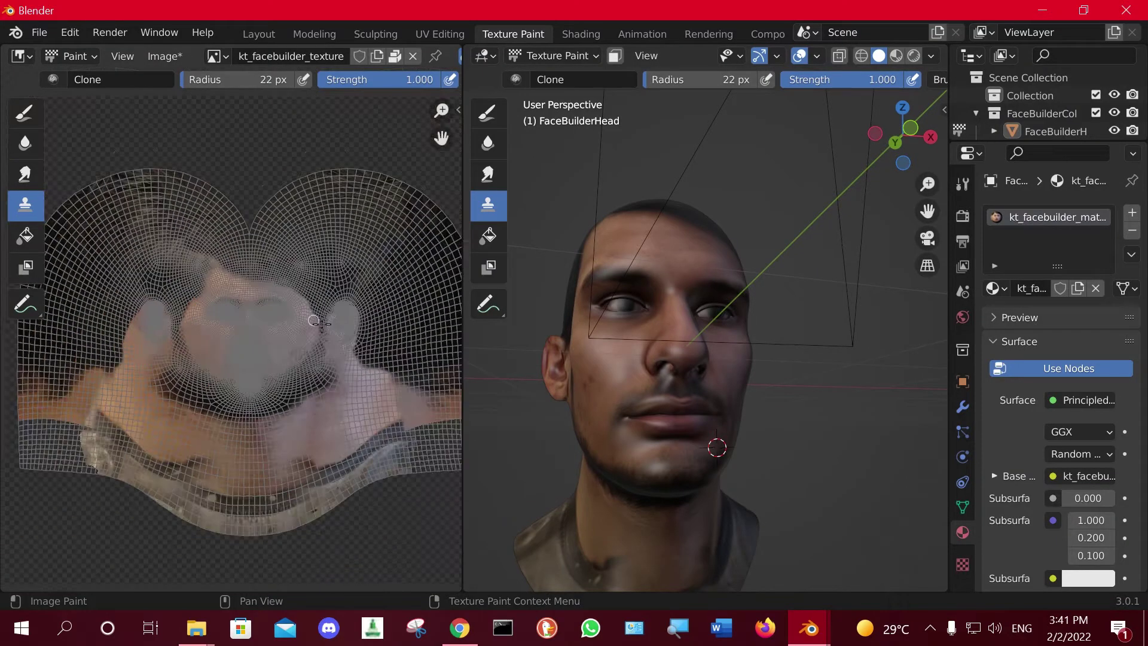
left_click(115, 58)
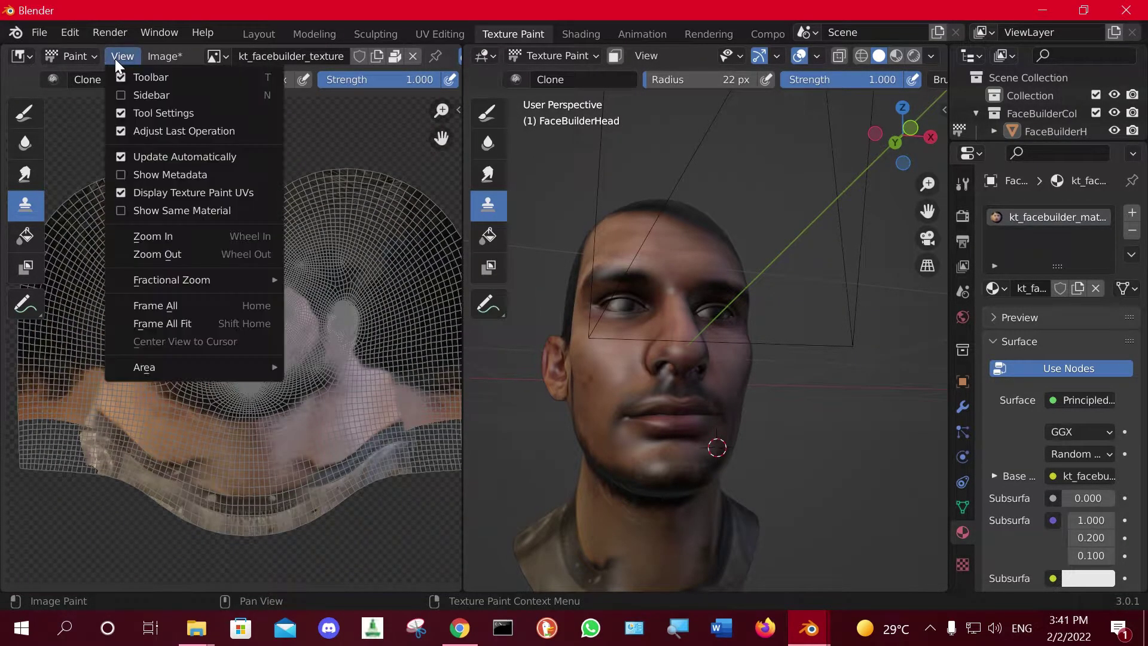
left_click(127, 192)
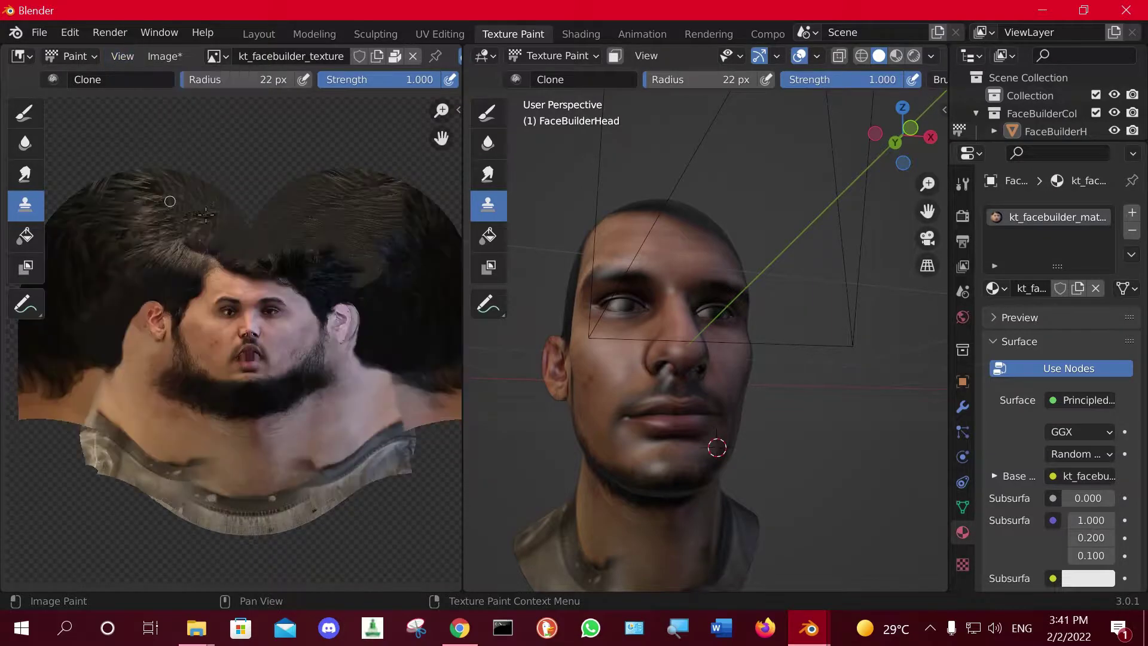
scroll(357, 293, "down", 2)
scroll(329, 290, "up", 4)
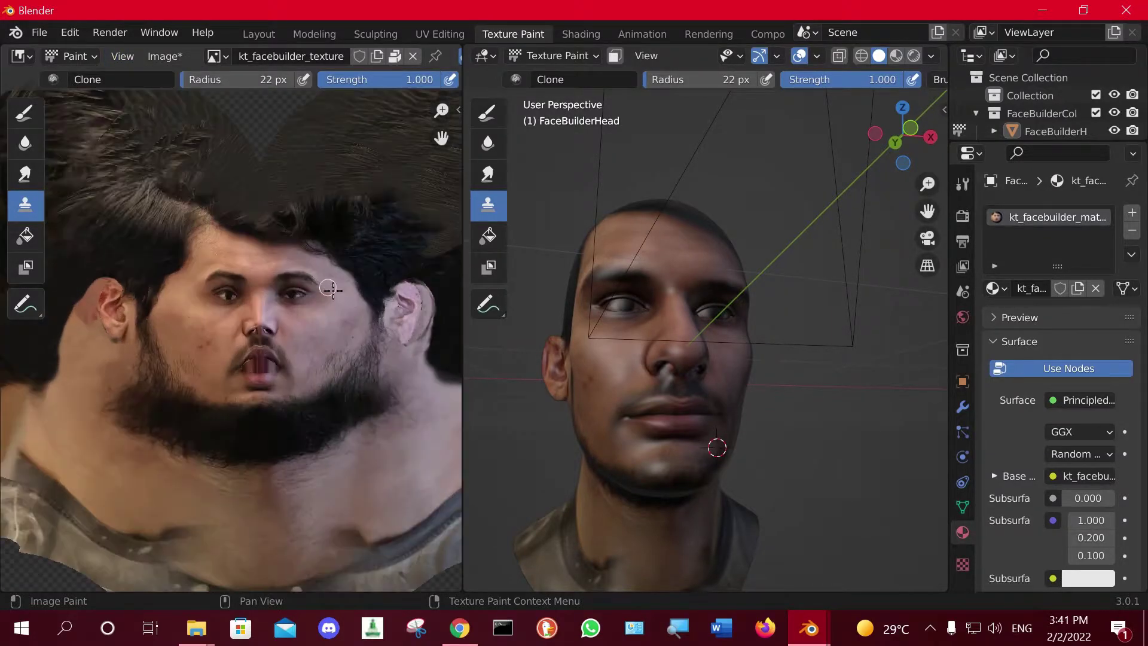
scroll(293, 364, "down", 5)
scroll(228, 353, "up", 3)
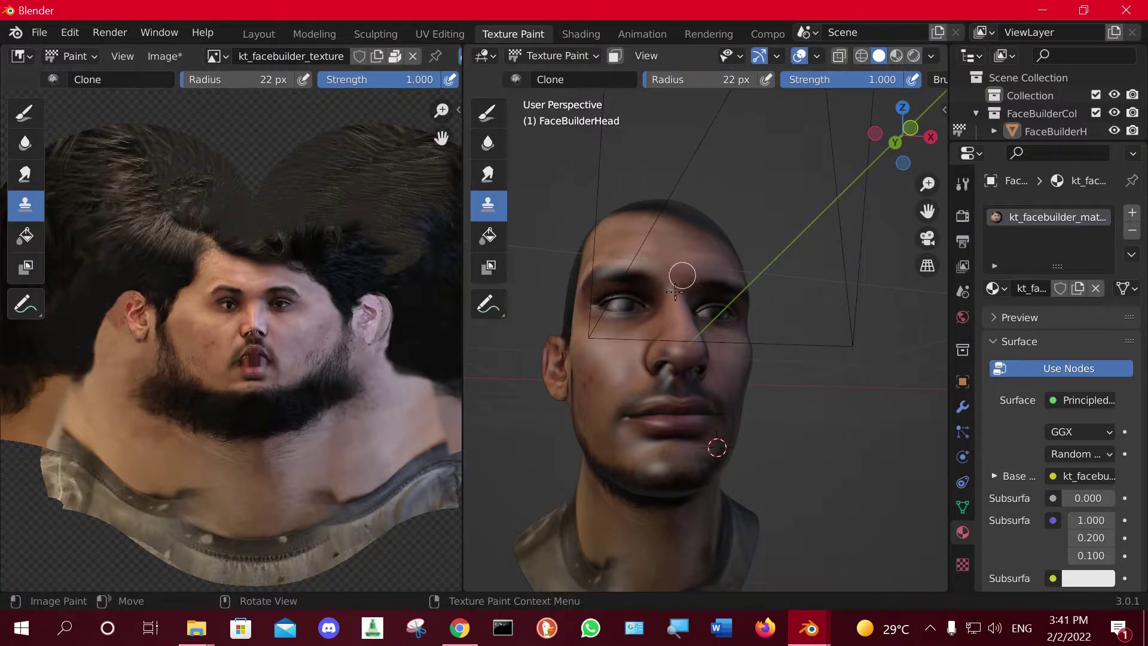
scroll(676, 292, "down", 6)
mouse_move(705, 383)
middle_mouse_down()
mouse_move(721, 377)
mouse_move(397, 327)
middle_mouse_up()
scroll(722, 377, "up", 3)
scroll(377, 343, "down", 4)
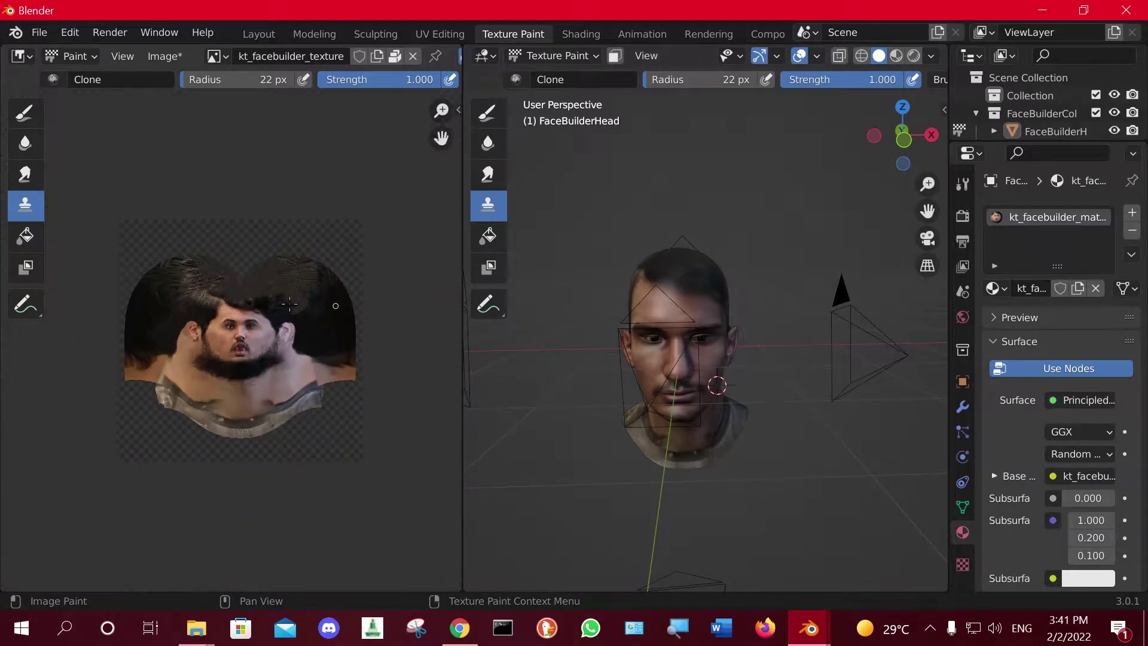
scroll(336, 322, "up", 2)
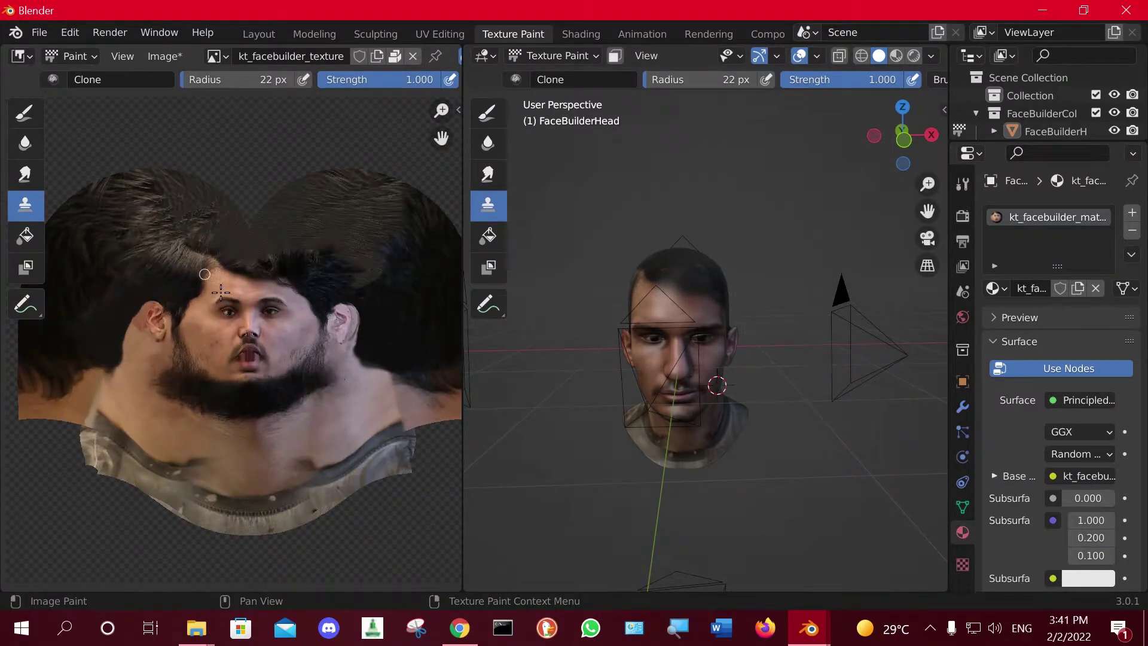
left_click(117, 58)
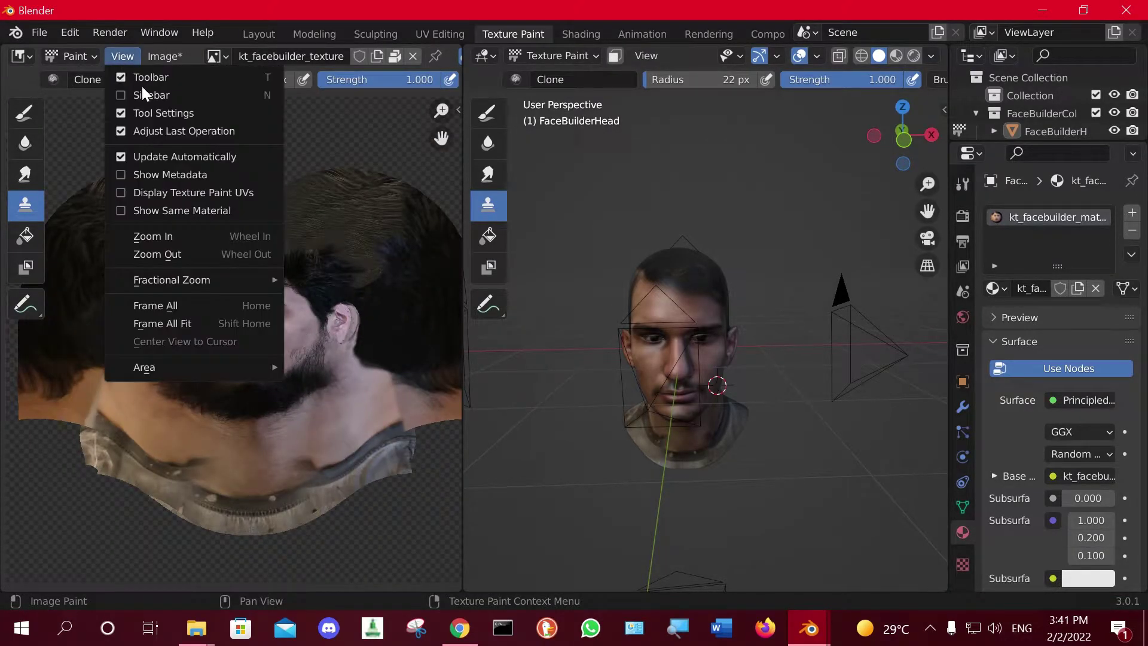
left_click(170, 192)
scroll(780, 323, "up", 1)
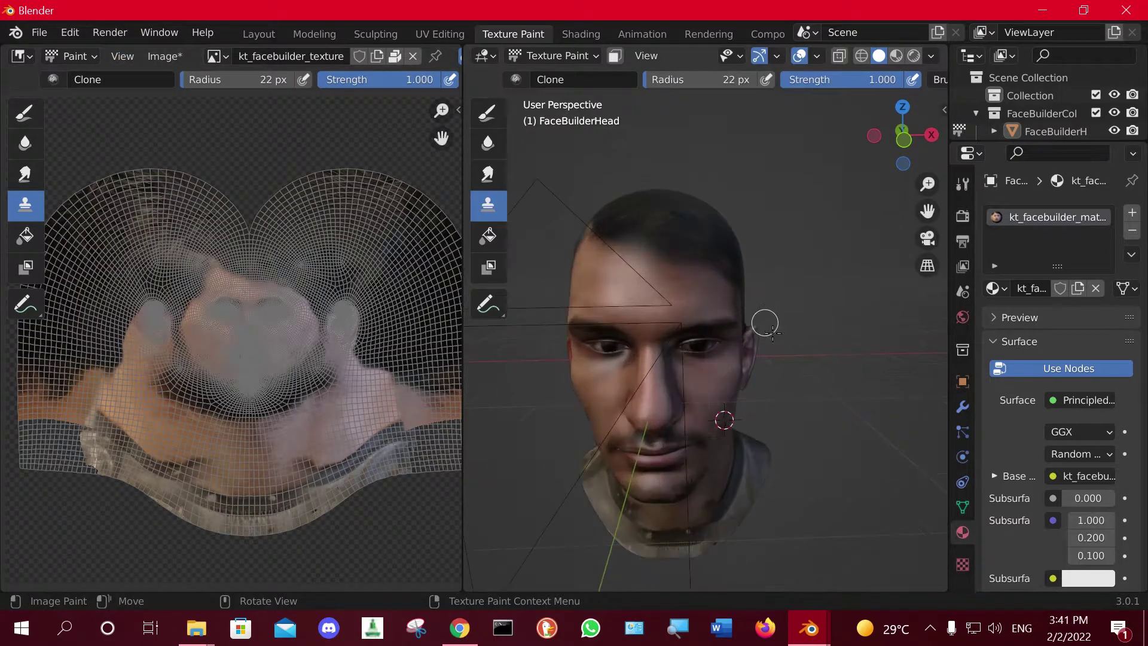
scroll(777, 320, "up", 1)
scroll(798, 317, "up", 1)
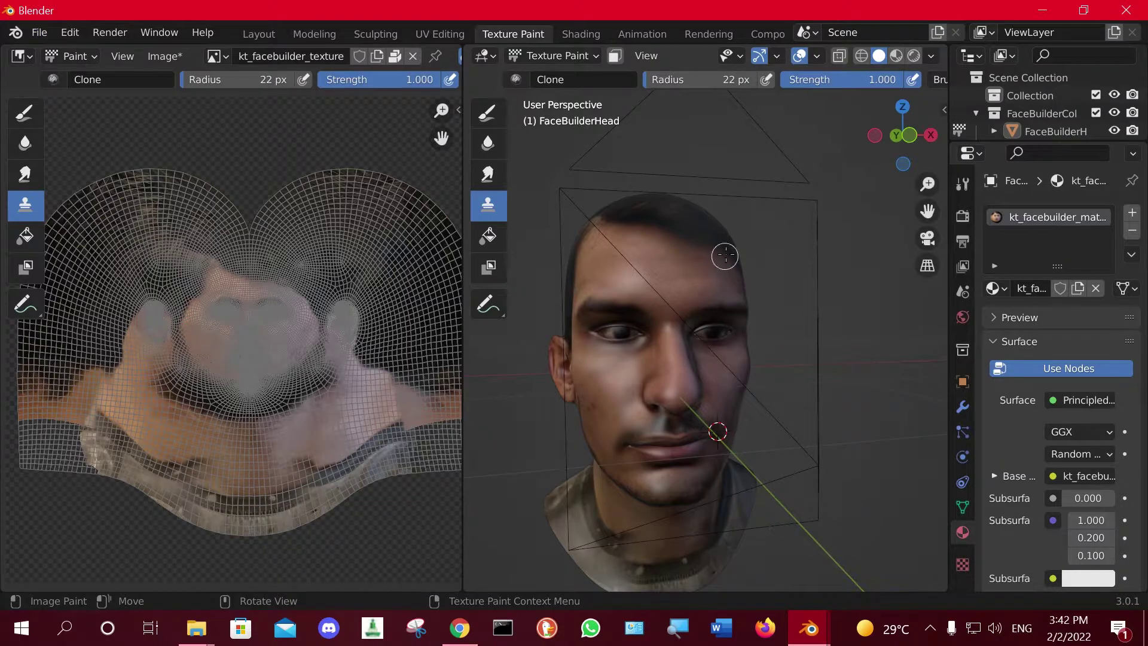
middle_click_drag(724, 256, 687, 252)
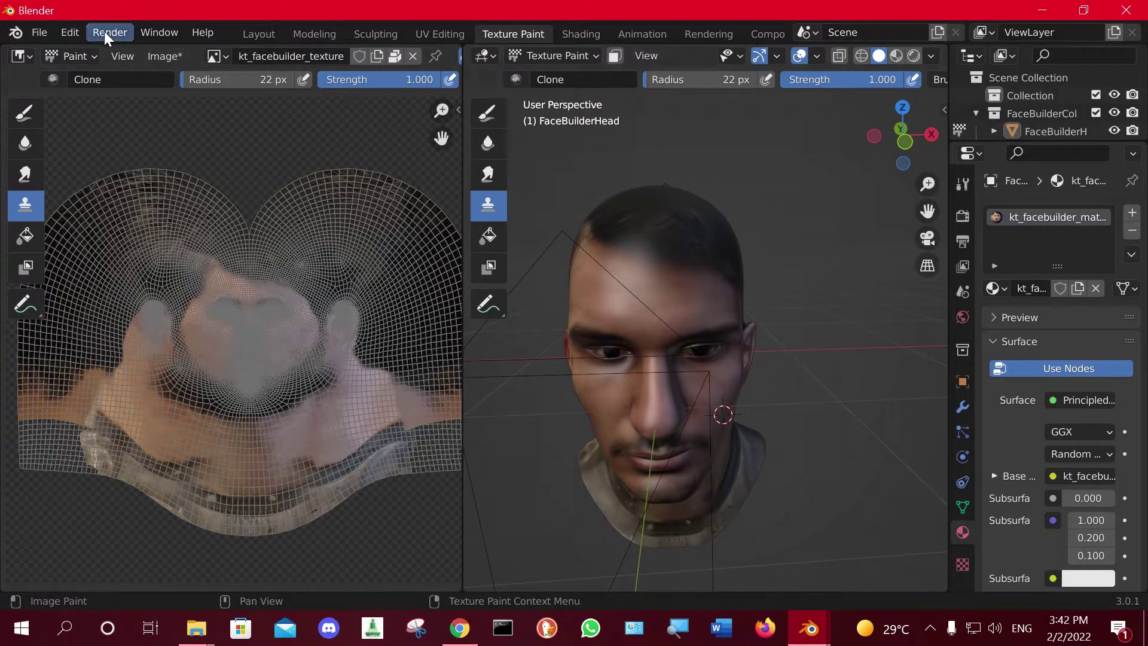
Save the project as head.blend in models\head, deleting the older head.blend first.
left_click(49, 34)
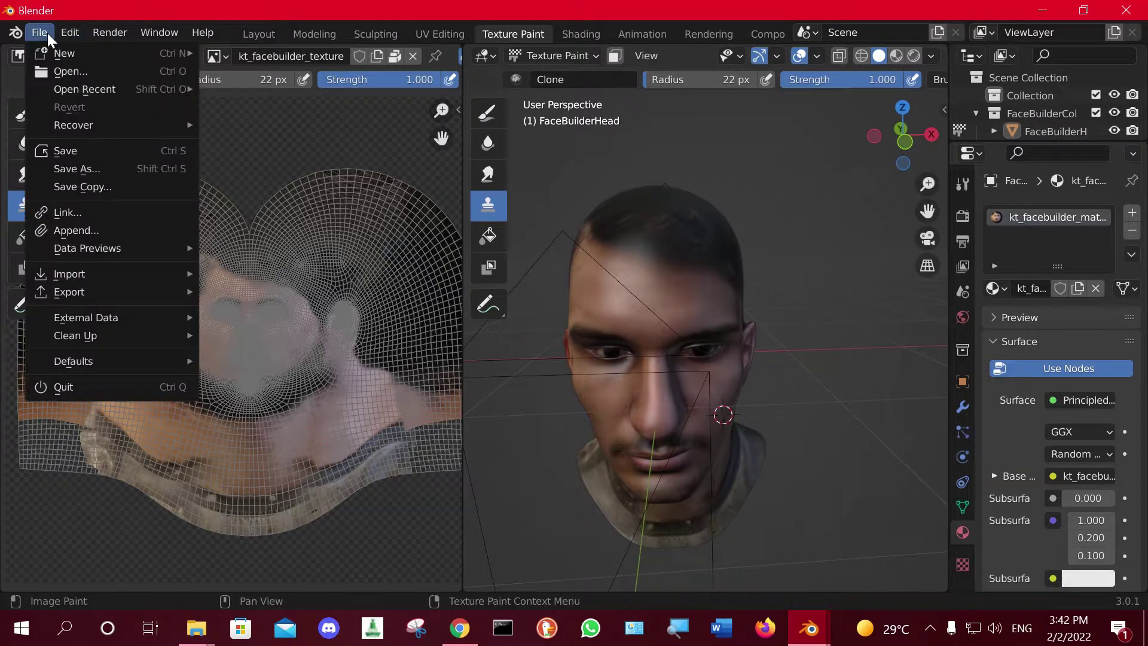
left_click(93, 151)
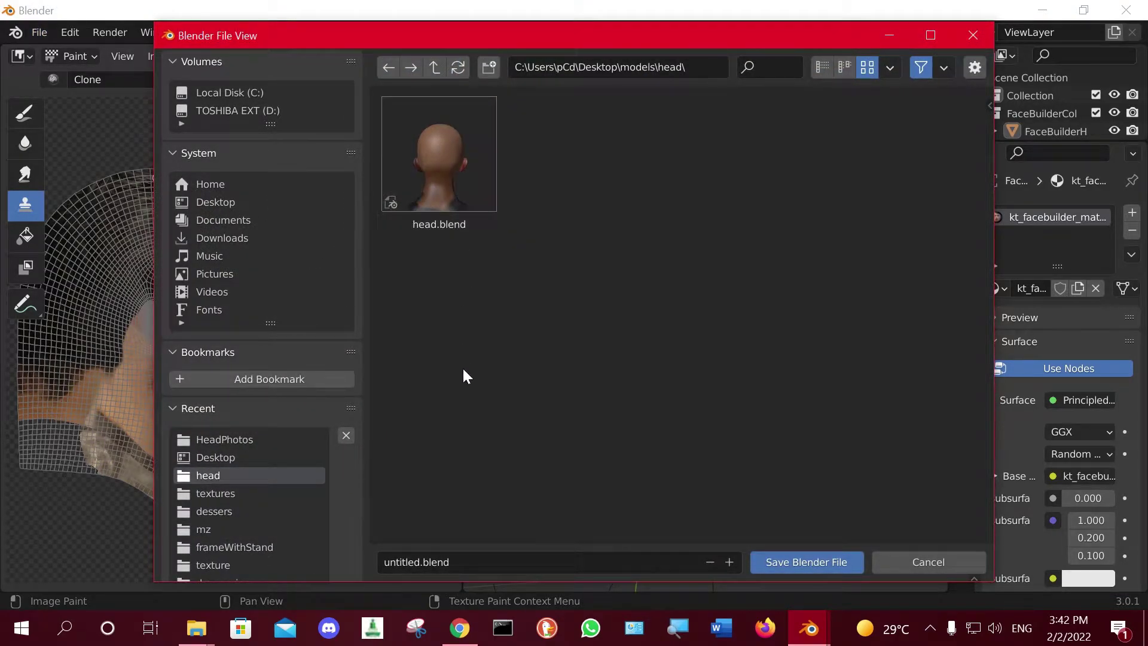
left_click(397, 561)
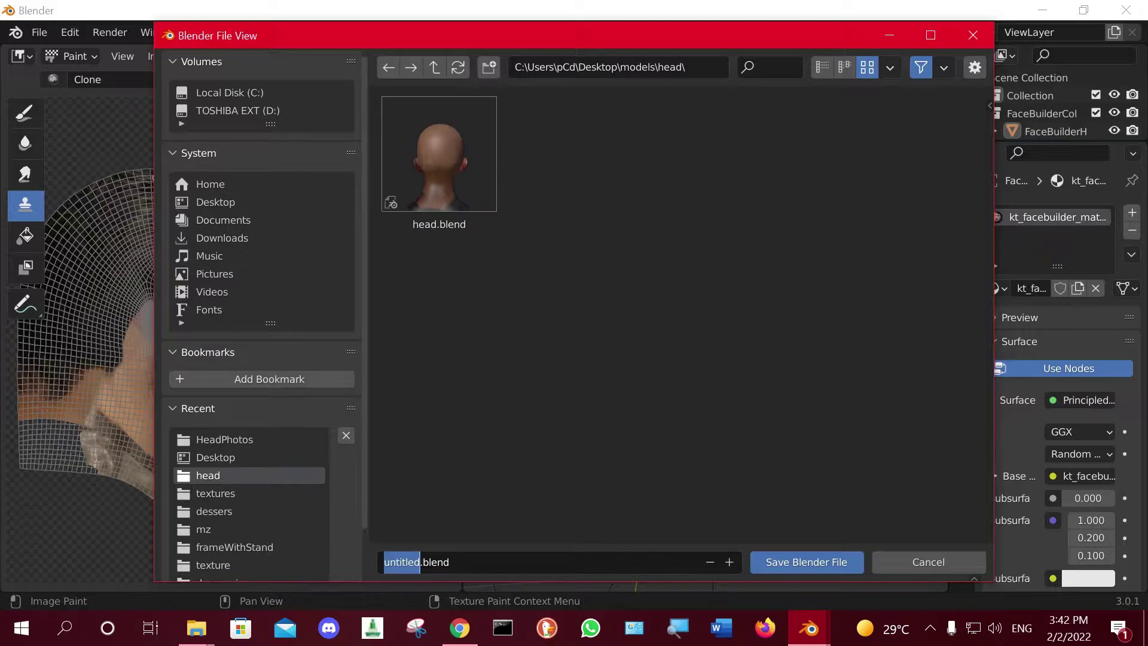
type("hea")
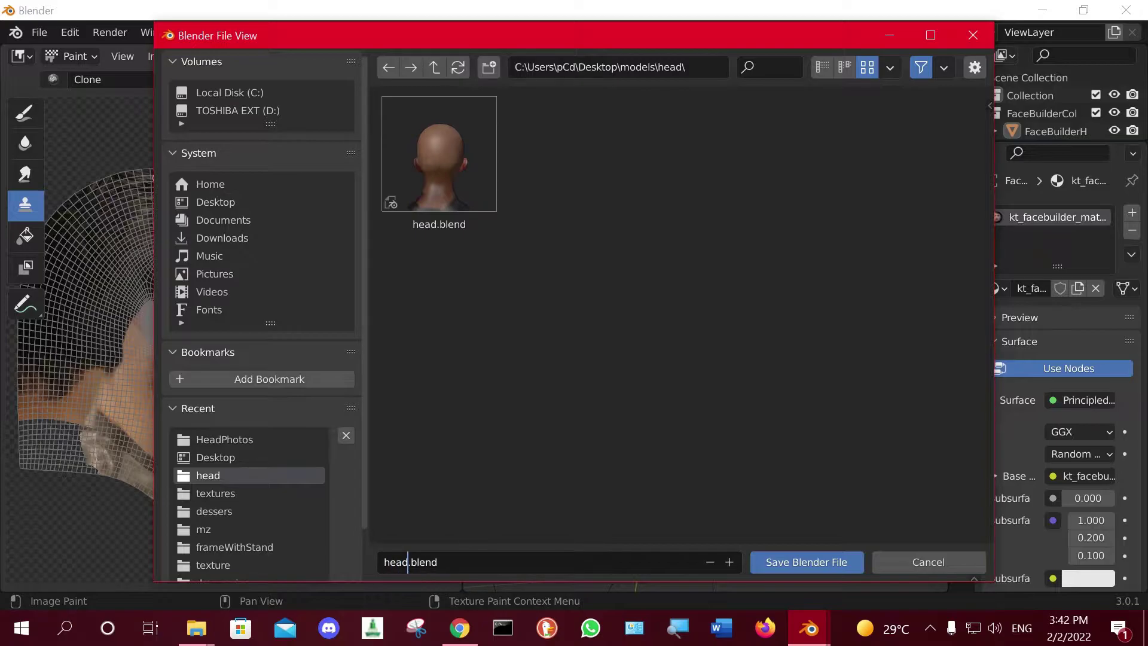
key("Return")
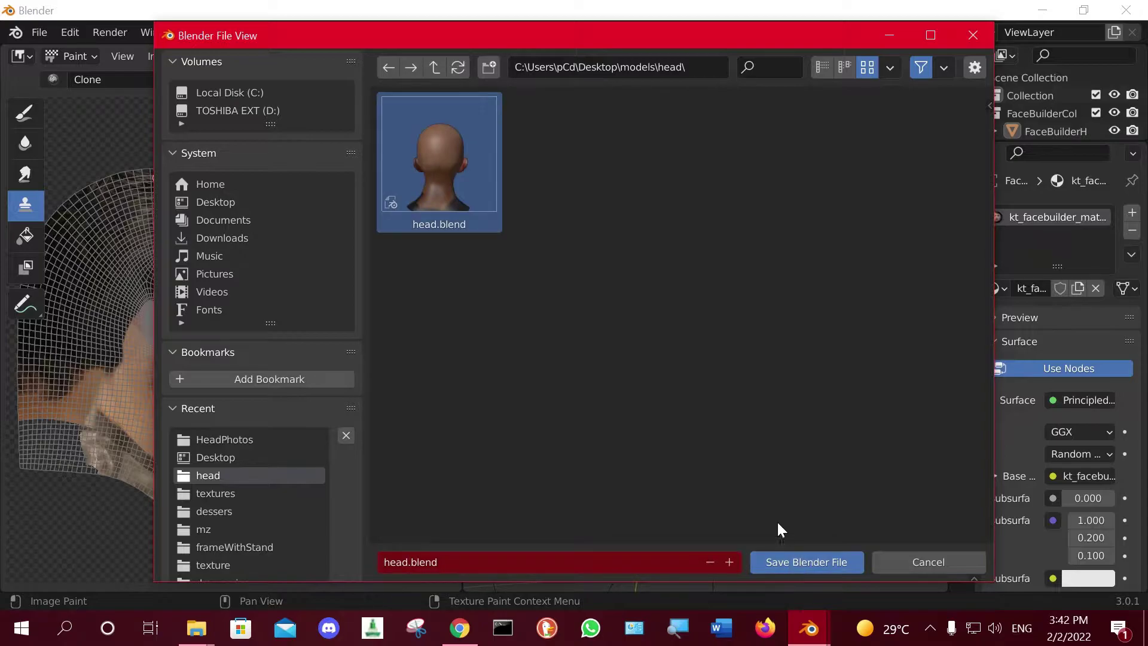
right_click(443, 147)
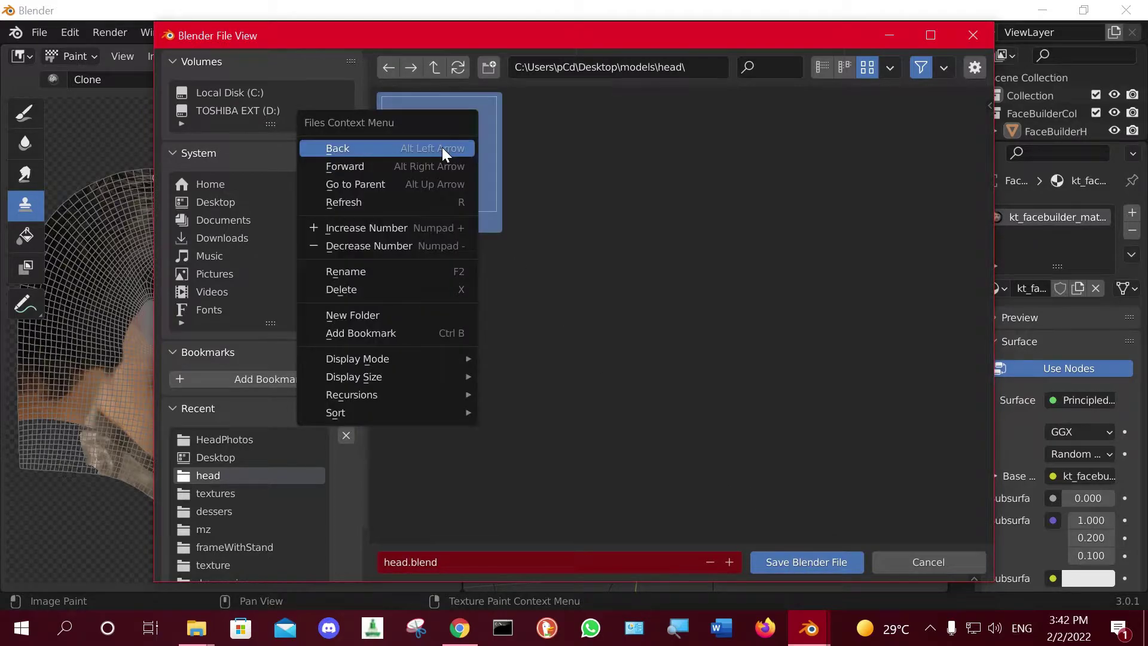
left_click(396, 288)
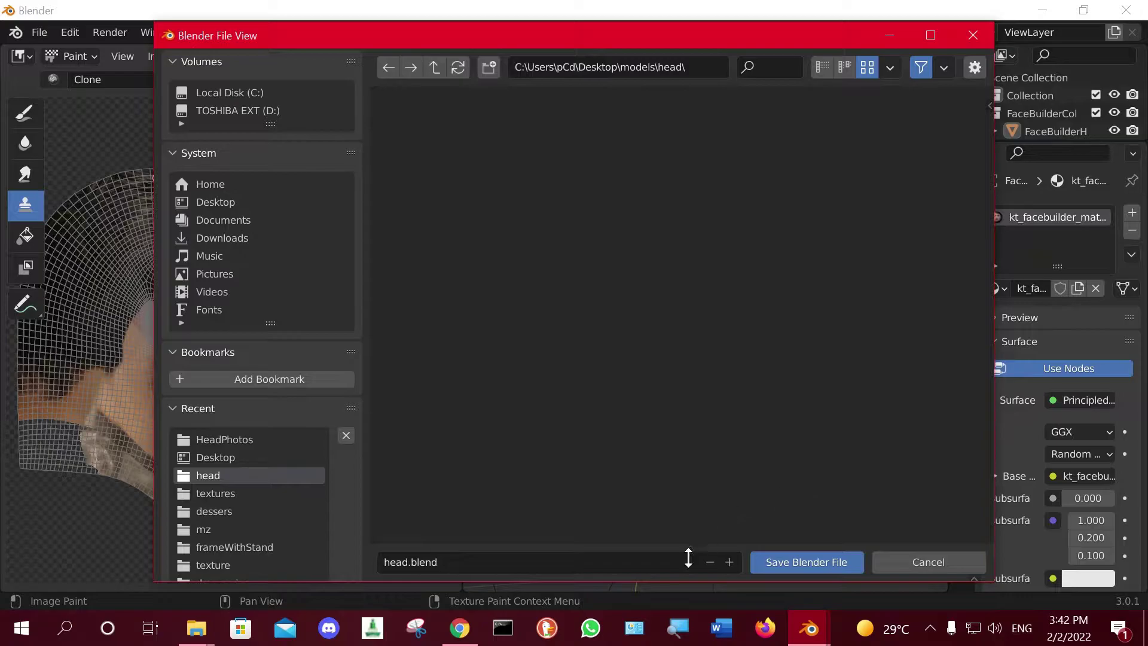
left_click(832, 562)
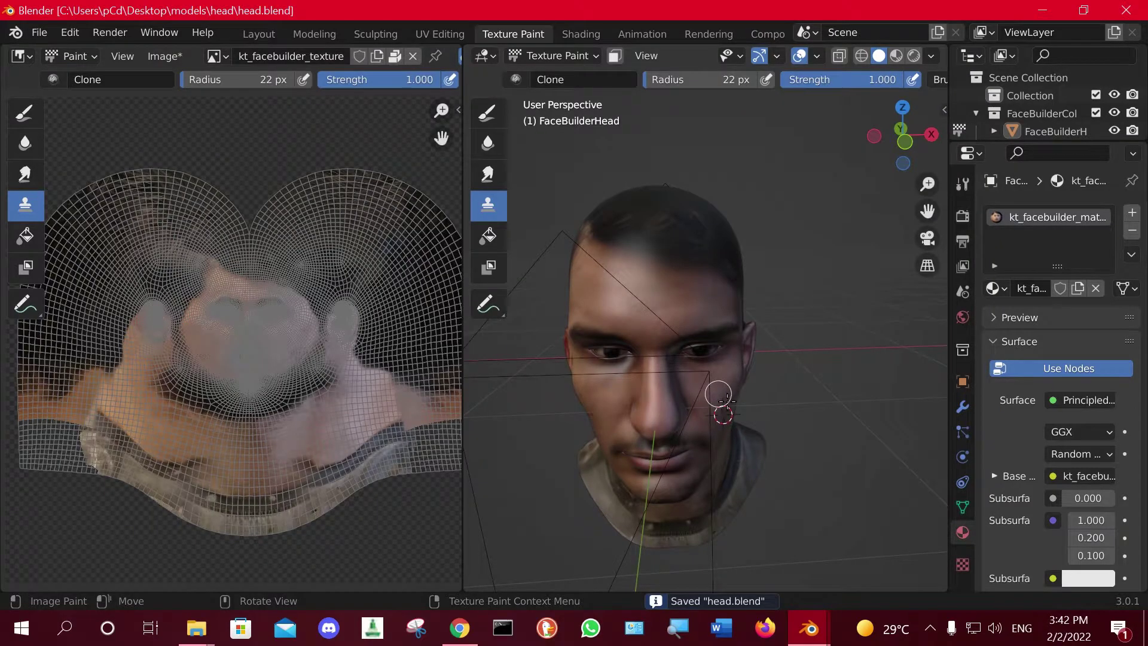
Join the image editor into the 3D Viewport so it fills the area.
scroll(724, 396, "down", 3)
middle_click_drag(790, 436, 776, 410)
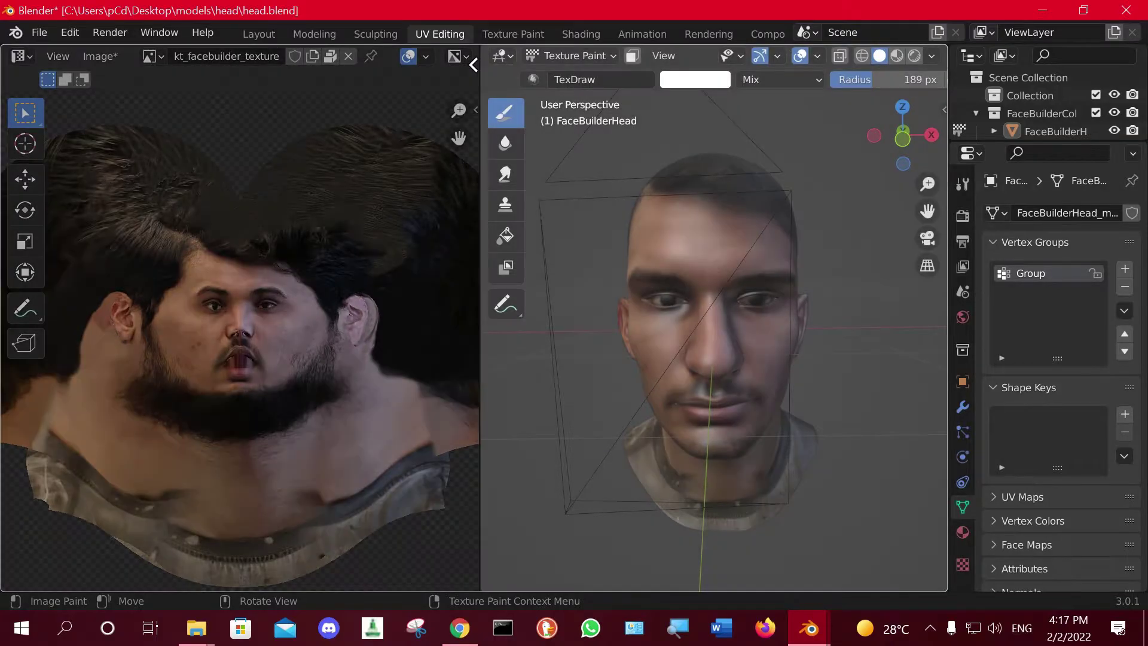
left_click_drag(214, 92, 215, 94)
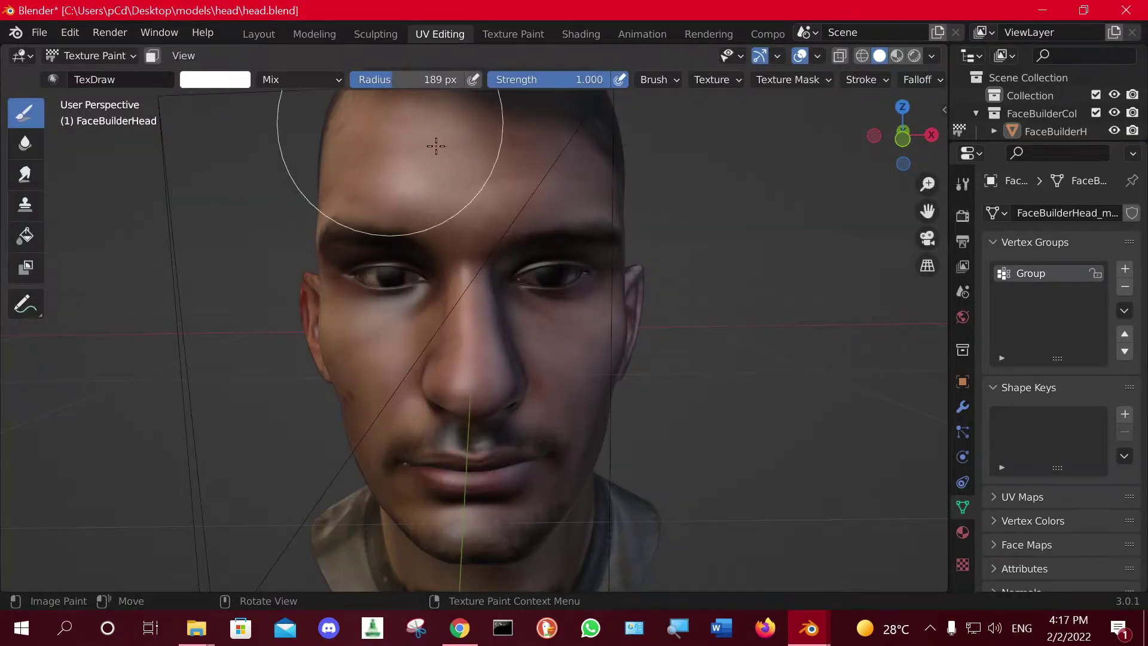
scroll(538, 239, "down", 5)
middle_click_drag(683, 296, 660, 341)
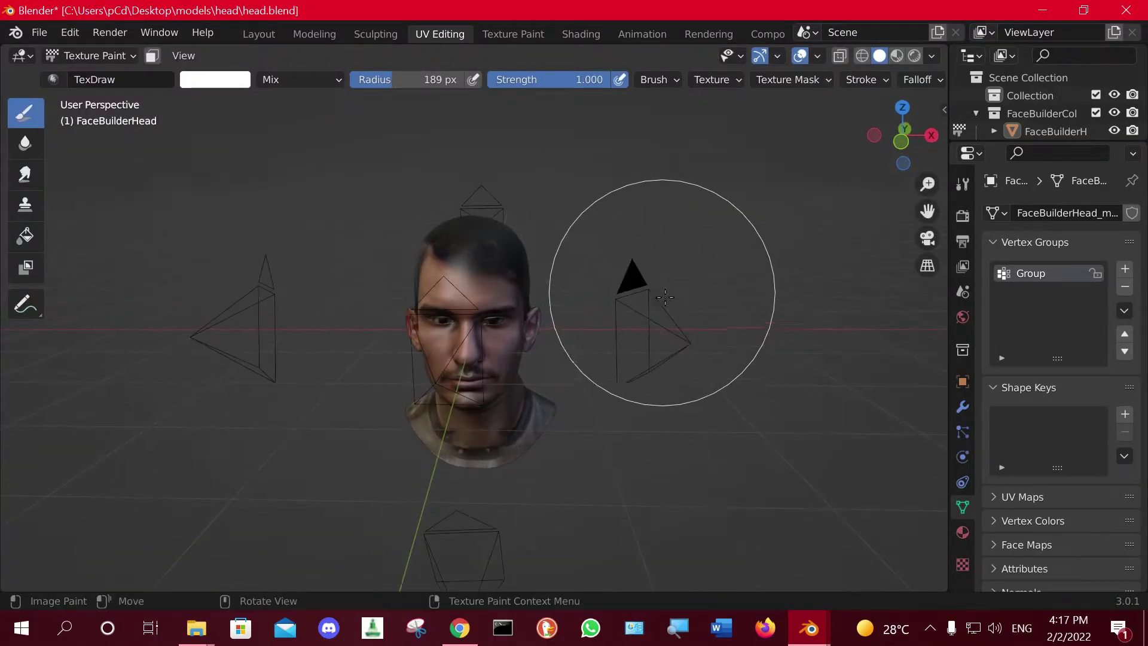
Show the head in Object Mode with Material Preview shading.
left_click(115, 52)
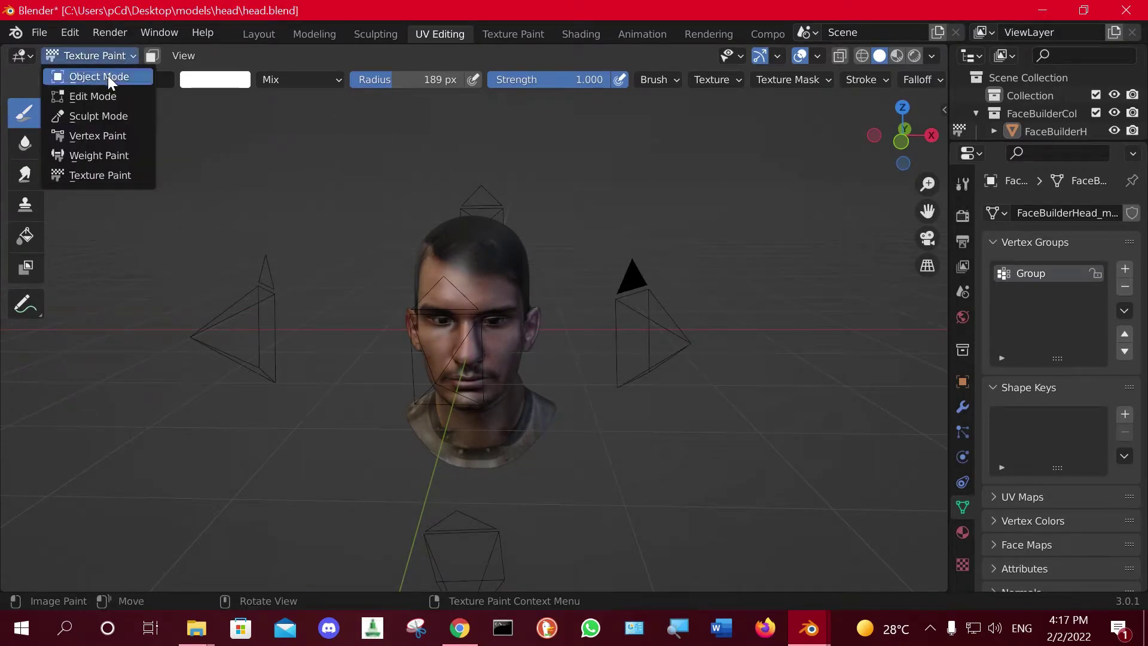
left_click(108, 75)
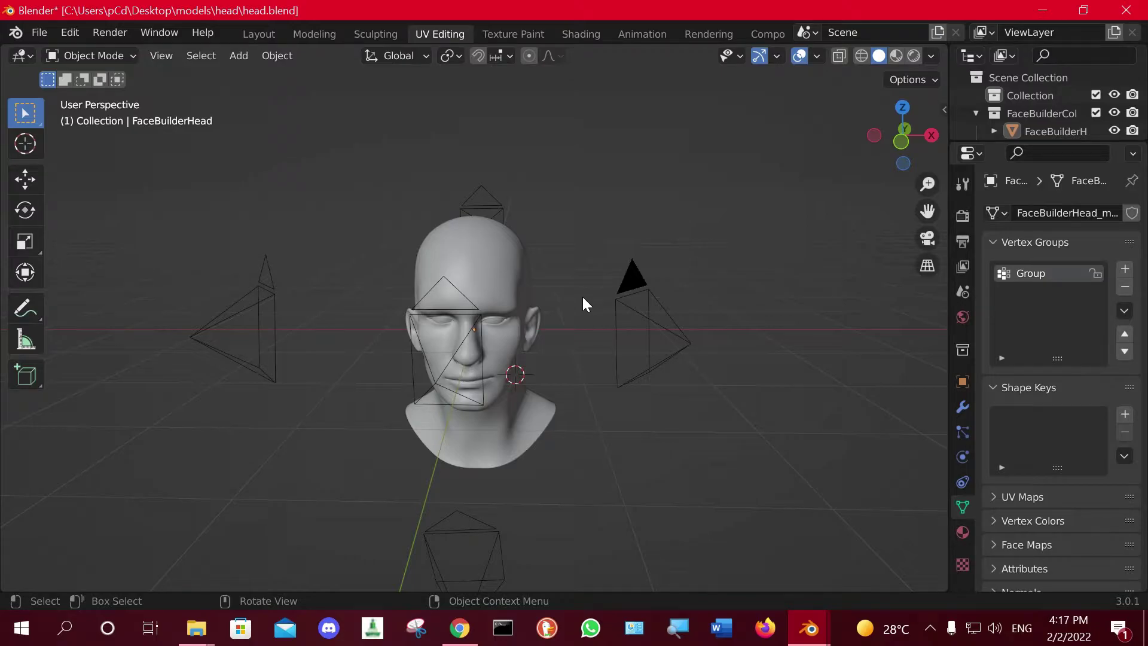
key("z")
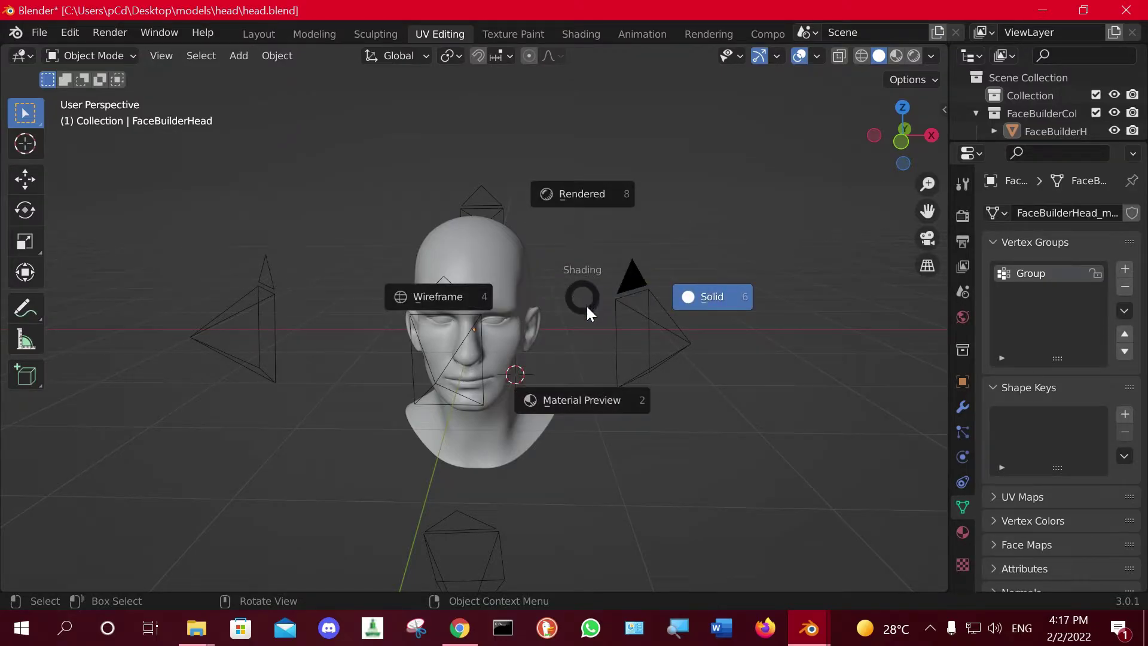
left_click(587, 408)
mouse_move(586, 343)
middle_mouse_down()
mouse_move(610, 333)
mouse_move(522, 328)
mouse_move(680, 359)
mouse_move(606, 353)
mouse_move(604, 335)
middle_mouse_up()
scroll(575, 328, "up", 1)
scroll(573, 326, "up", 1)
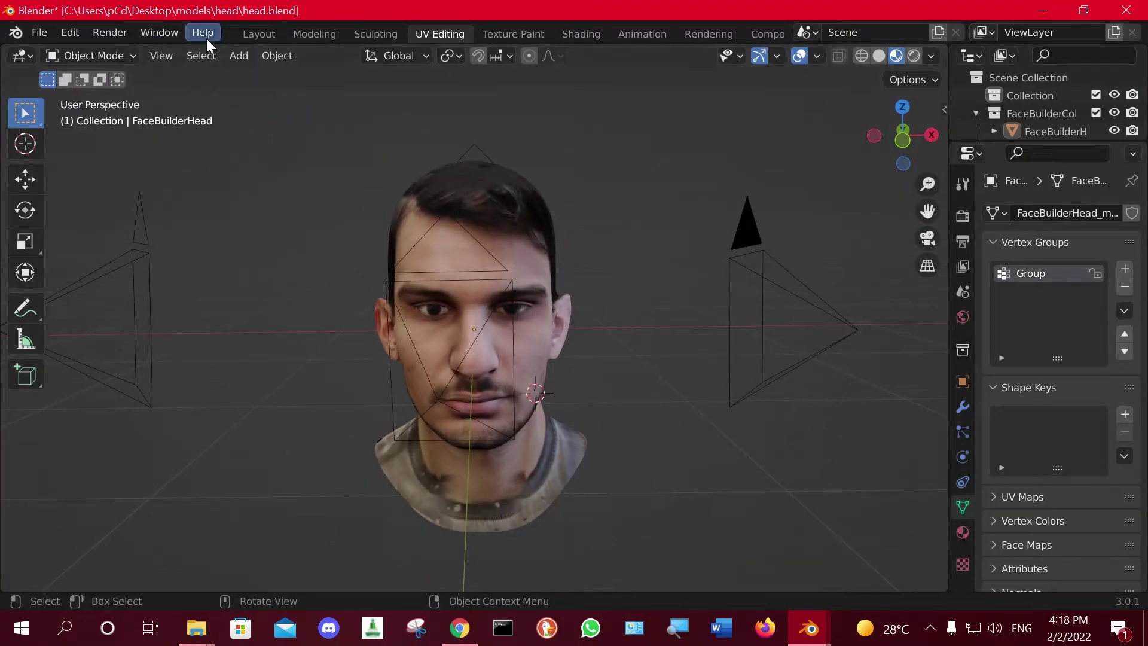
Switch the head to Weight Paint mode and set the brush radius to 67 px.
left_click(96, 56)
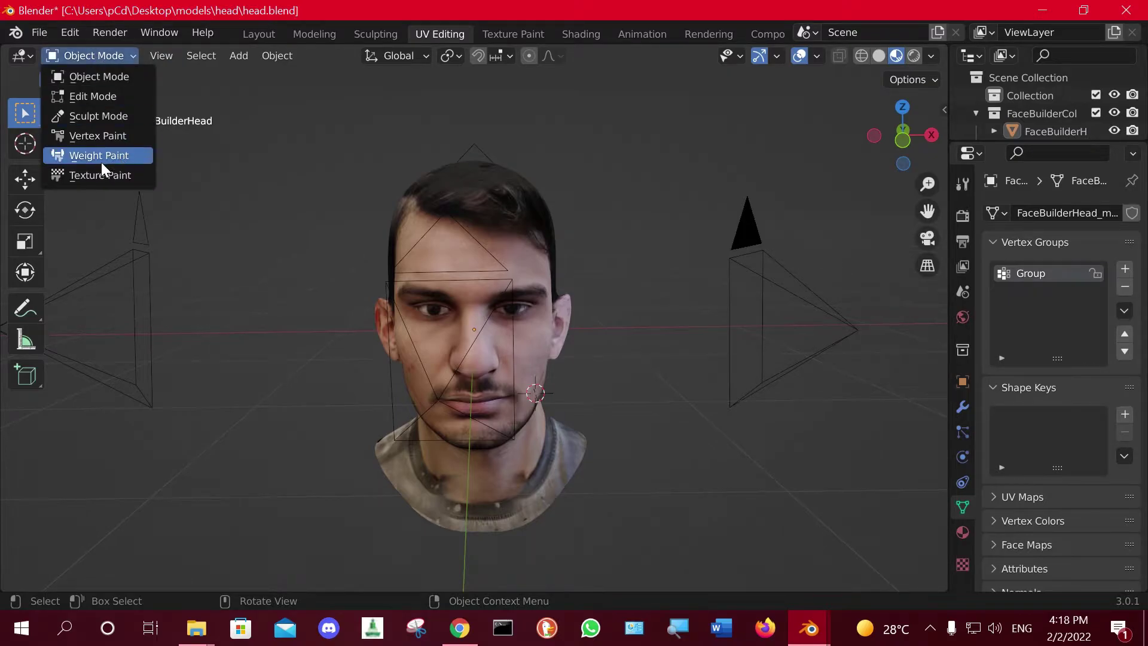
mouse_move(542, 192)
middle_mouse_down()
mouse_move(536, 206)
mouse_move(658, 288)
mouse_move(698, 336)
mouse_move(479, 214)
mouse_move(661, 260)
mouse_move(538, 221)
middle_mouse_up()
left_click(127, 62)
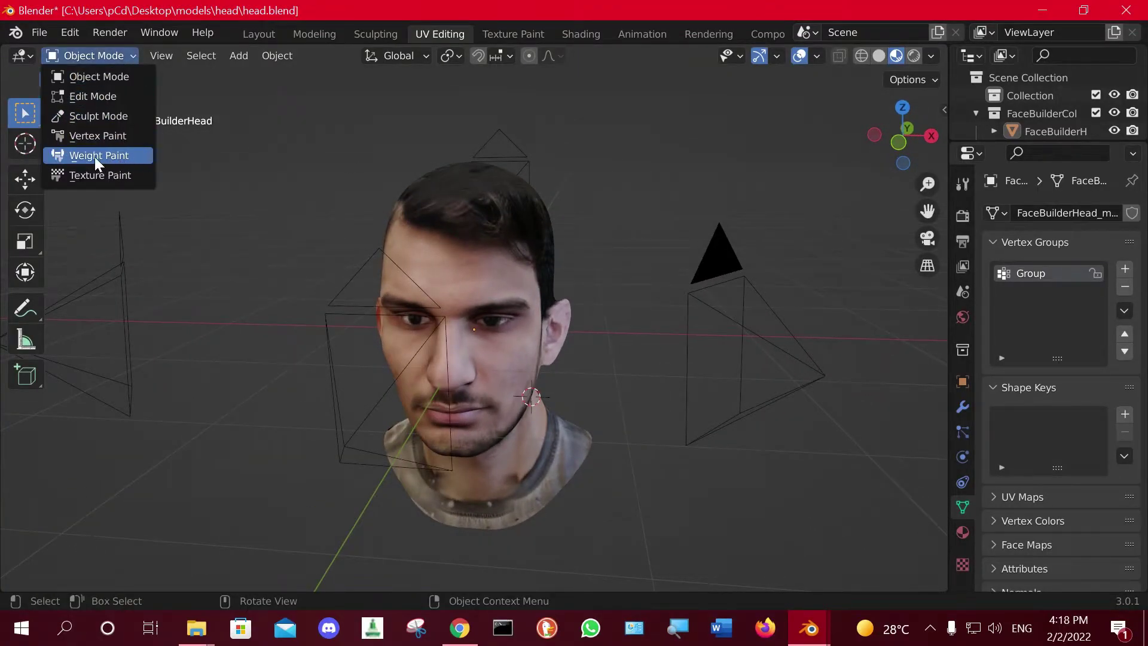
left_click(120, 161)
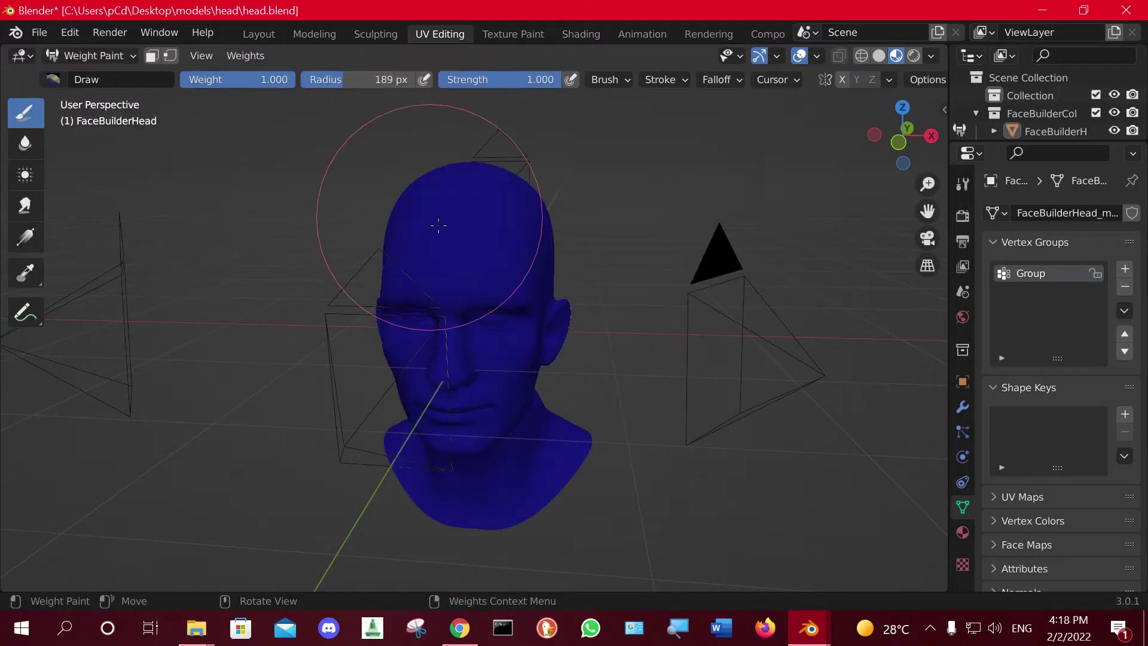
mouse_move(487, 232)
middle_mouse_down()
mouse_move(528, 257)
mouse_move(487, 243)
mouse_move(471, 294)
mouse_move(358, 206)
middle_mouse_up()
scroll(486, 244, "up", 3)
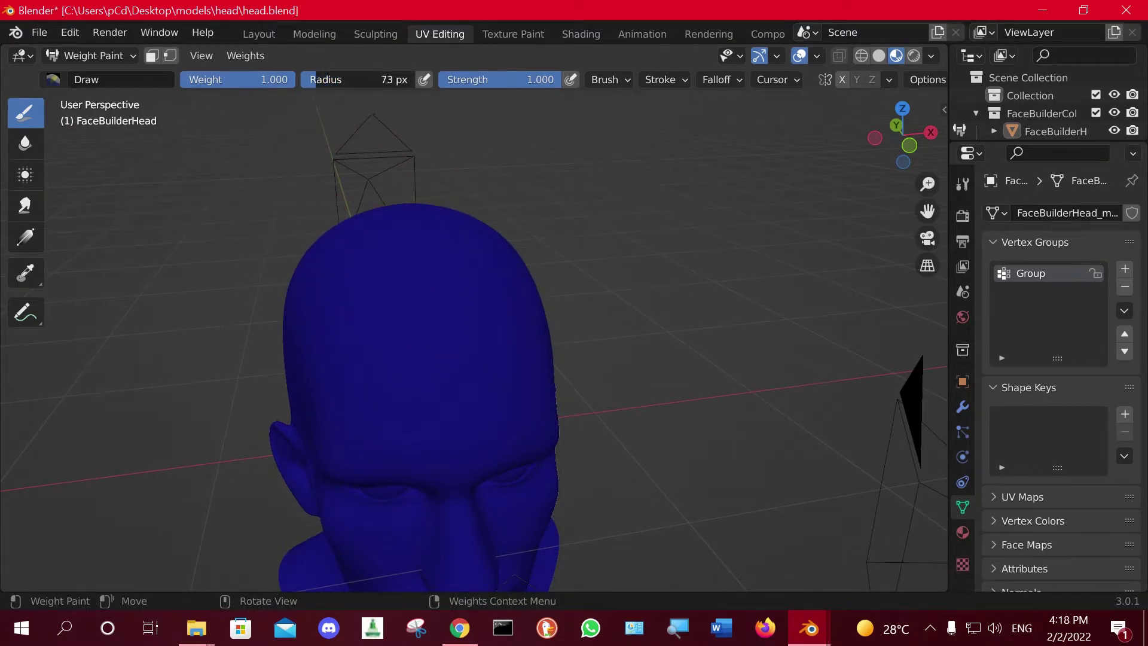
left_click_drag(388, 79, 371, 80)
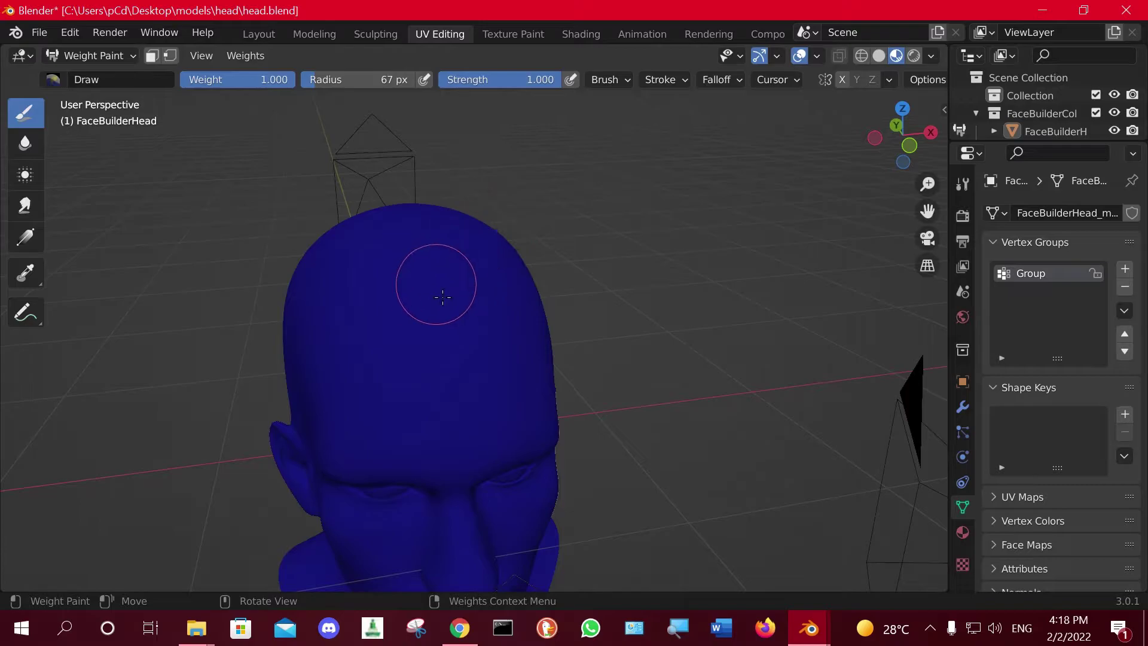
Return the head to Object Mode and view the hairline from above.
left_click(121, 57)
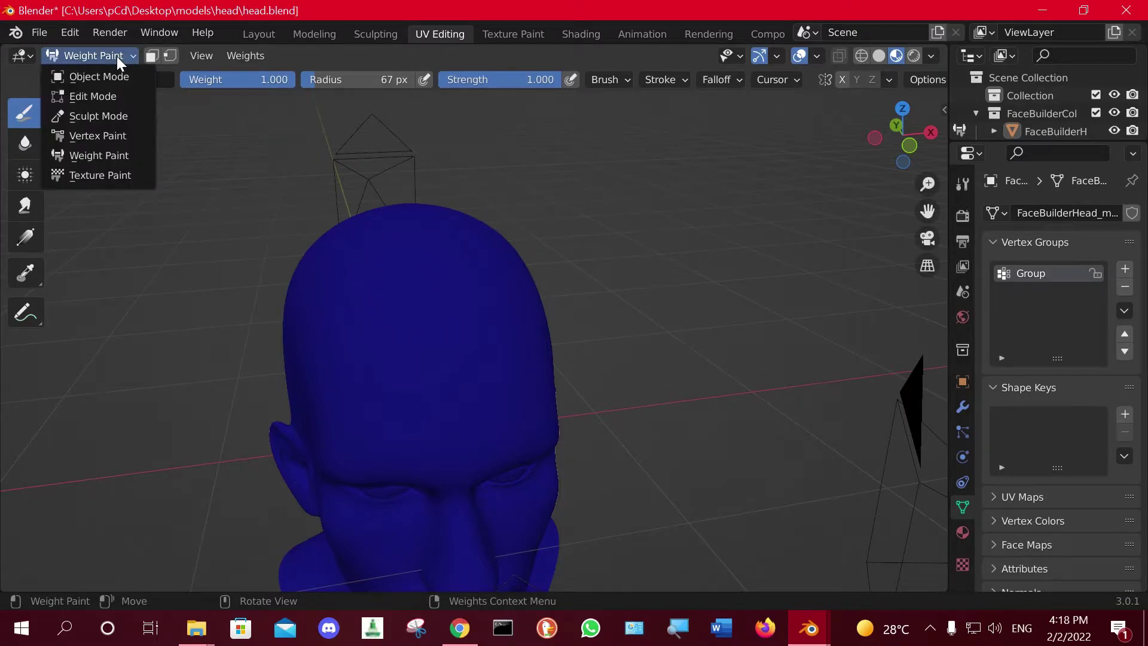
left_click(116, 56)
left_click(117, 56)
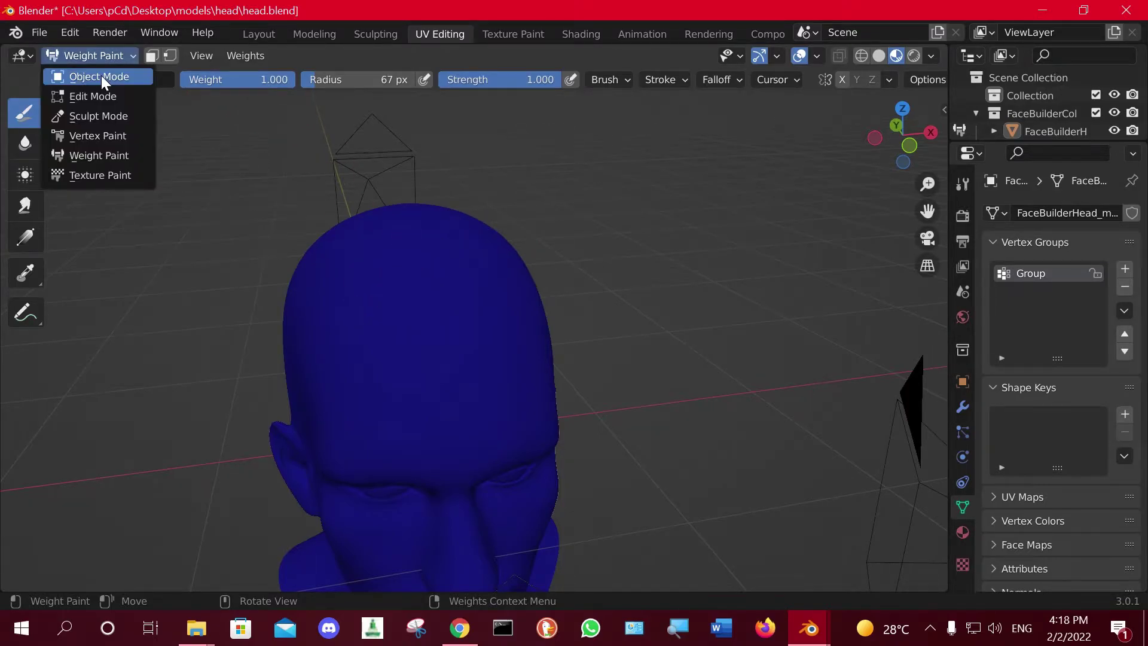
left_click(101, 76)
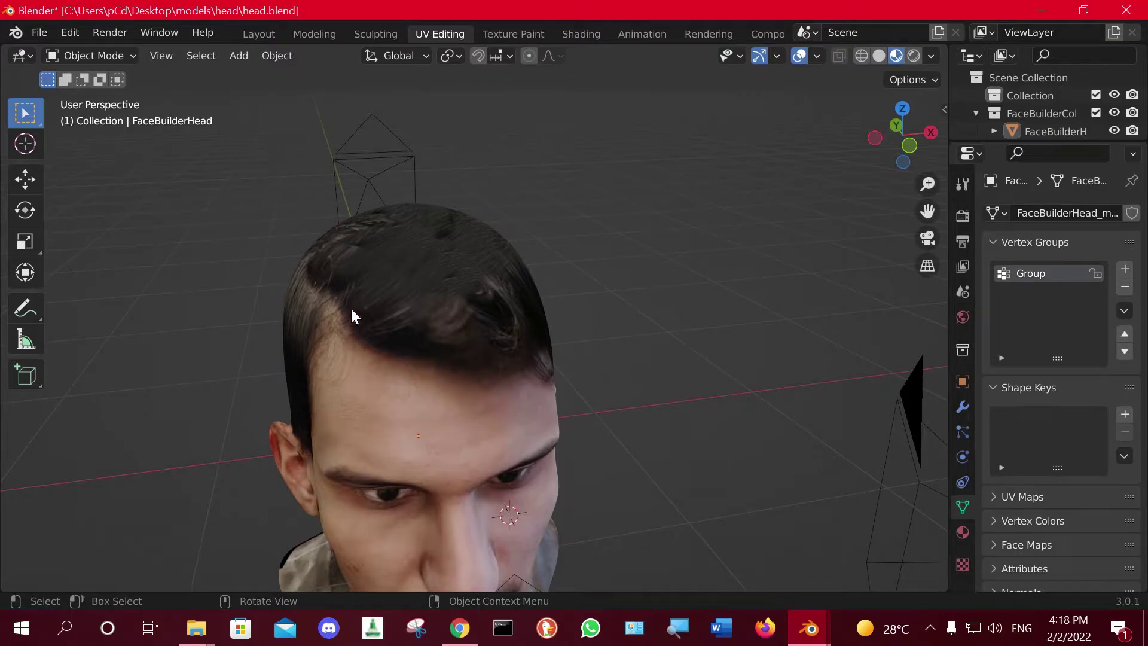
middle_click_drag(544, 372, 506, 362)
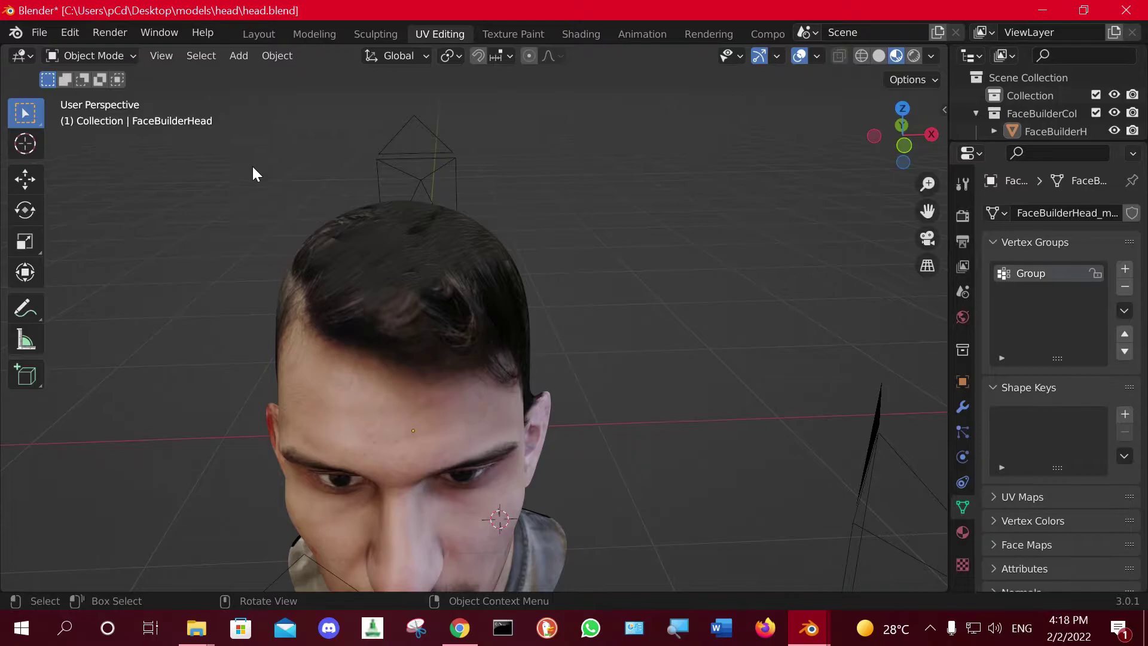
middle_click_drag(253, 167, 260, 192)
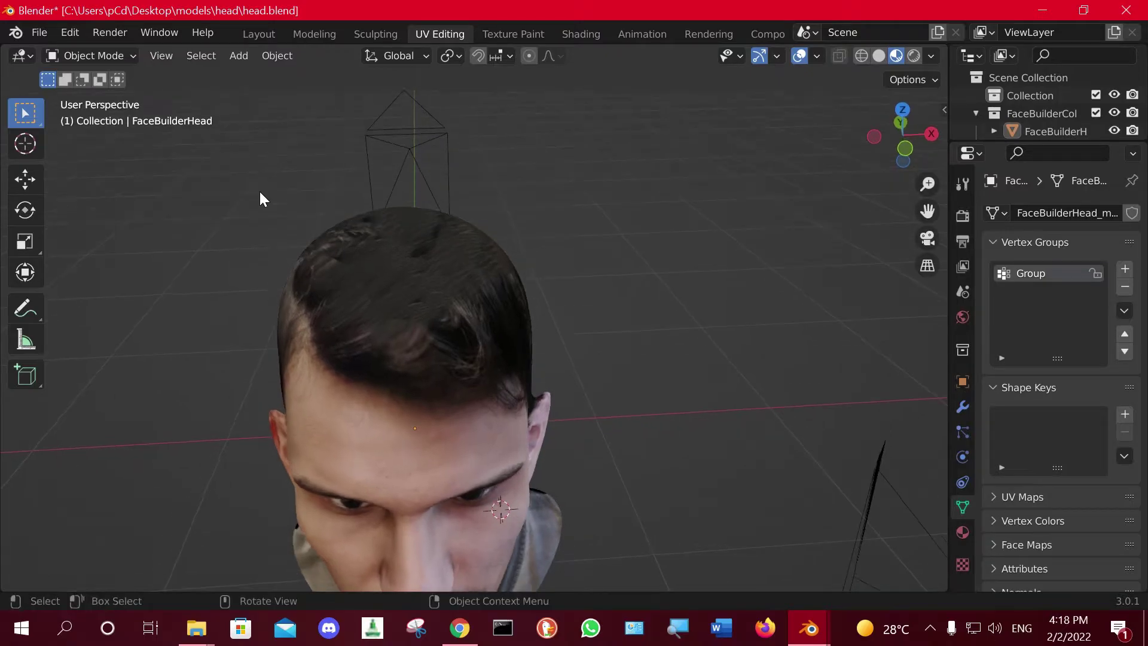
left_click(114, 56)
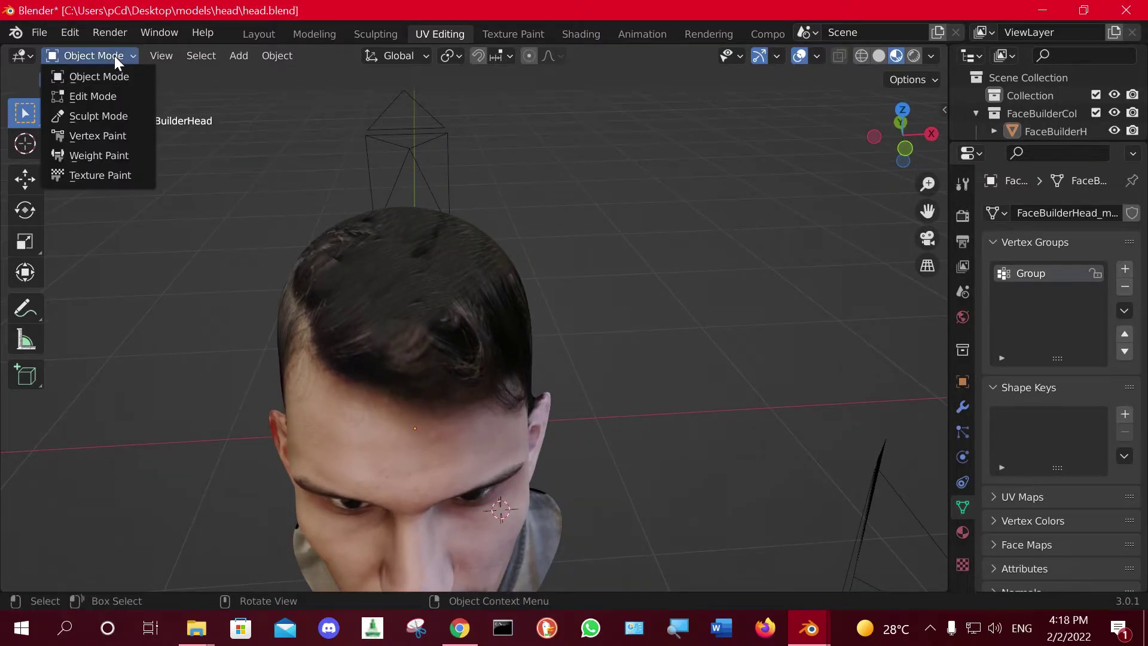
Paint a weight stroke across the forehead hairline, then compare it with the textured head in Object Mode.
left_click(114, 156)
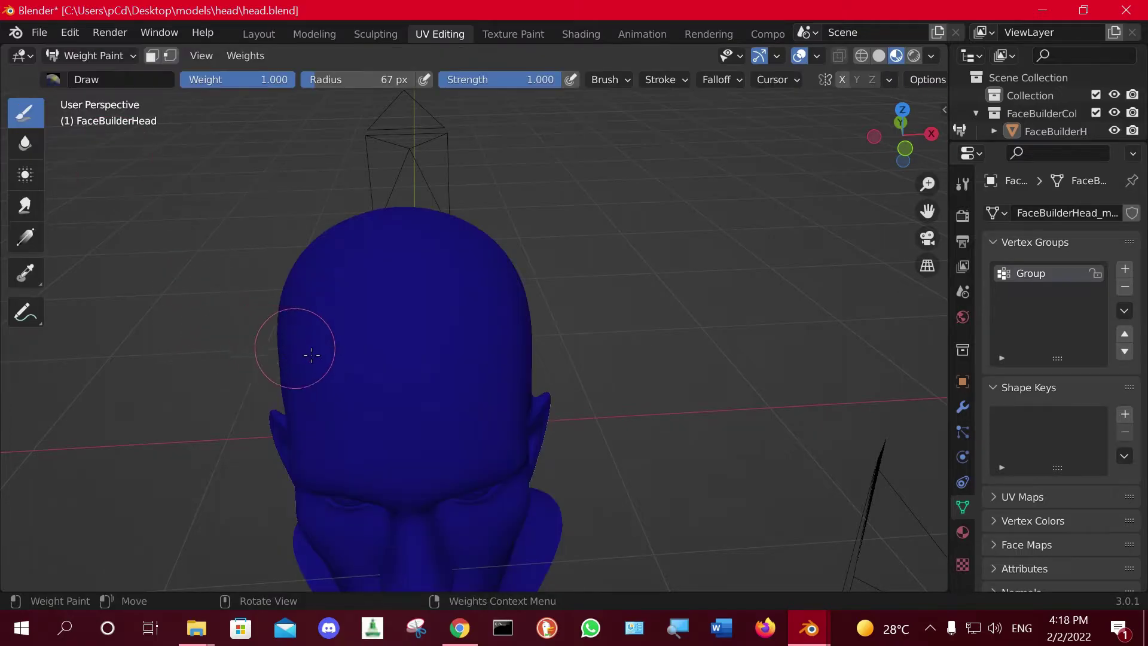
mouse_move(352, 326)
left_mouse_down()
mouse_move(460, 354)
mouse_move(499, 337)
mouse_move(520, 375)
left_mouse_up()
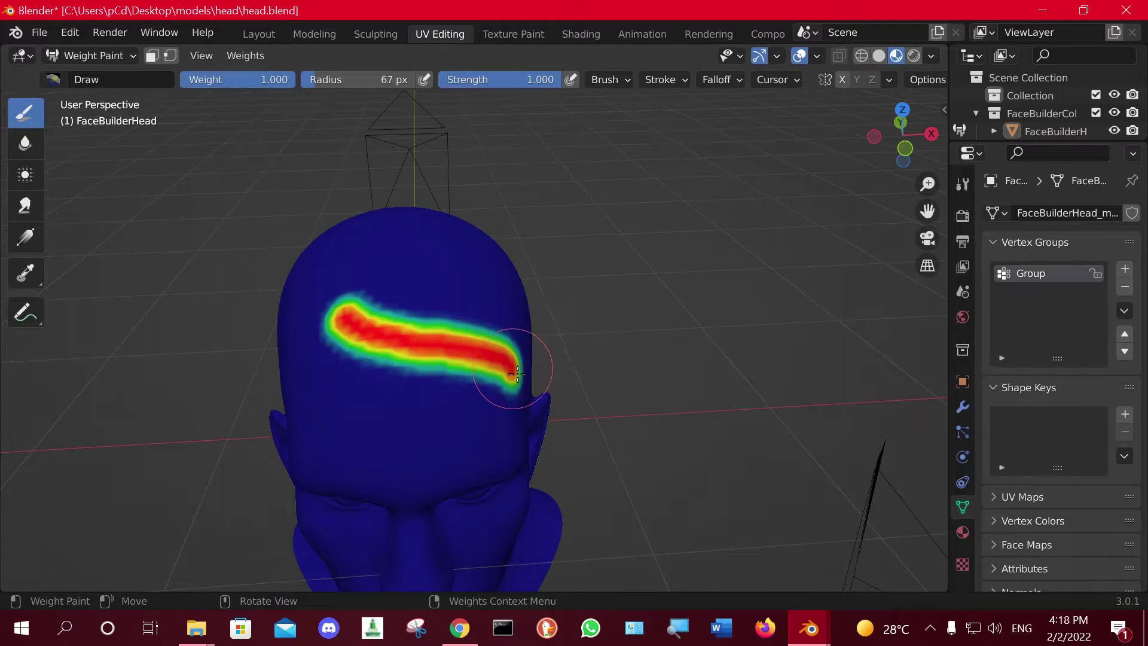
middle_click_drag(483, 343, 406, 246)
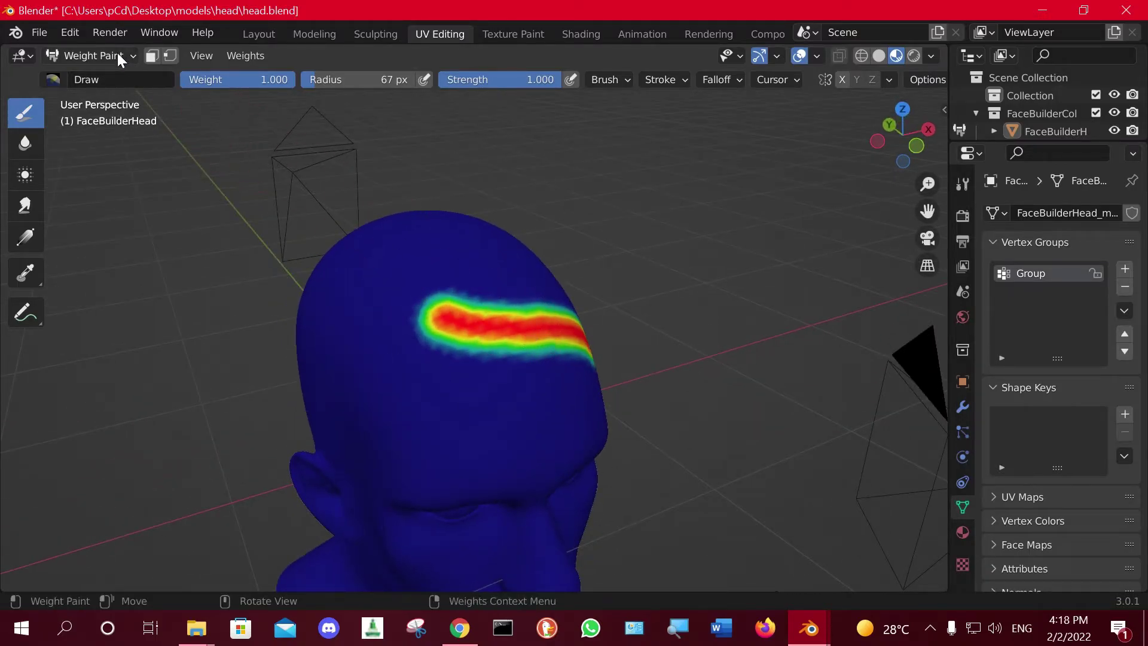
left_click(117, 56)
mouse_move(220, 137)
middle_mouse_down()
mouse_move(259, 200)
mouse_move(239, 168)
mouse_move(296, 186)
middle_mouse_up()
left_click(131, 55)
left_click(127, 149)
Paint weight down the left side of the hairline, joining it to the forehead band.
left_click(99, 59)
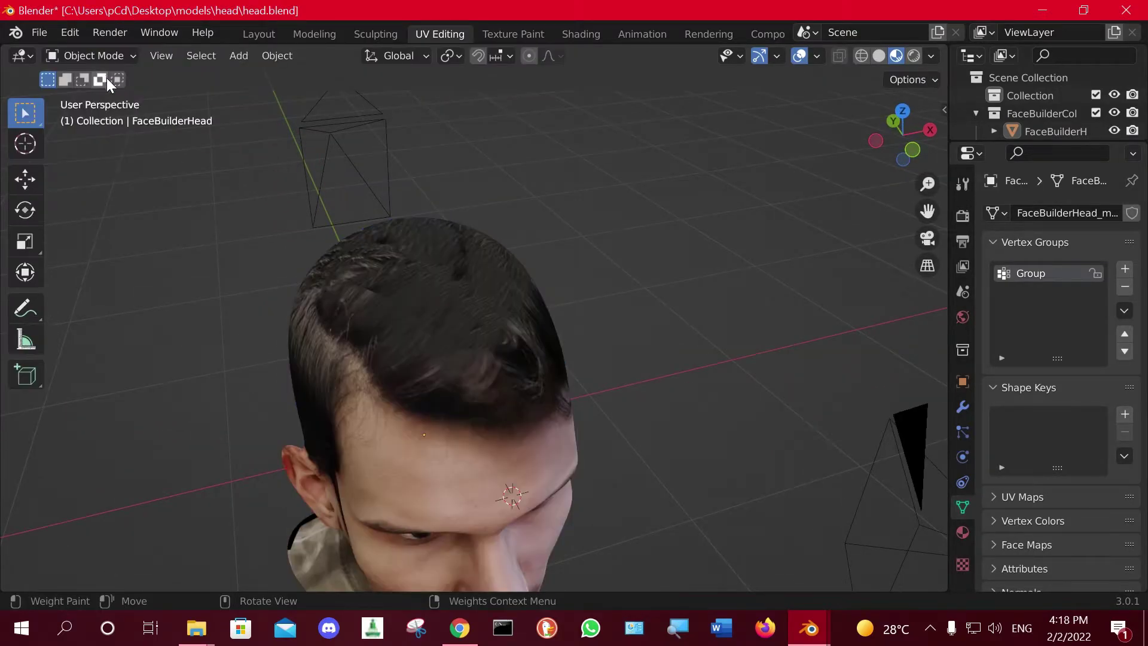
left_click(105, 55)
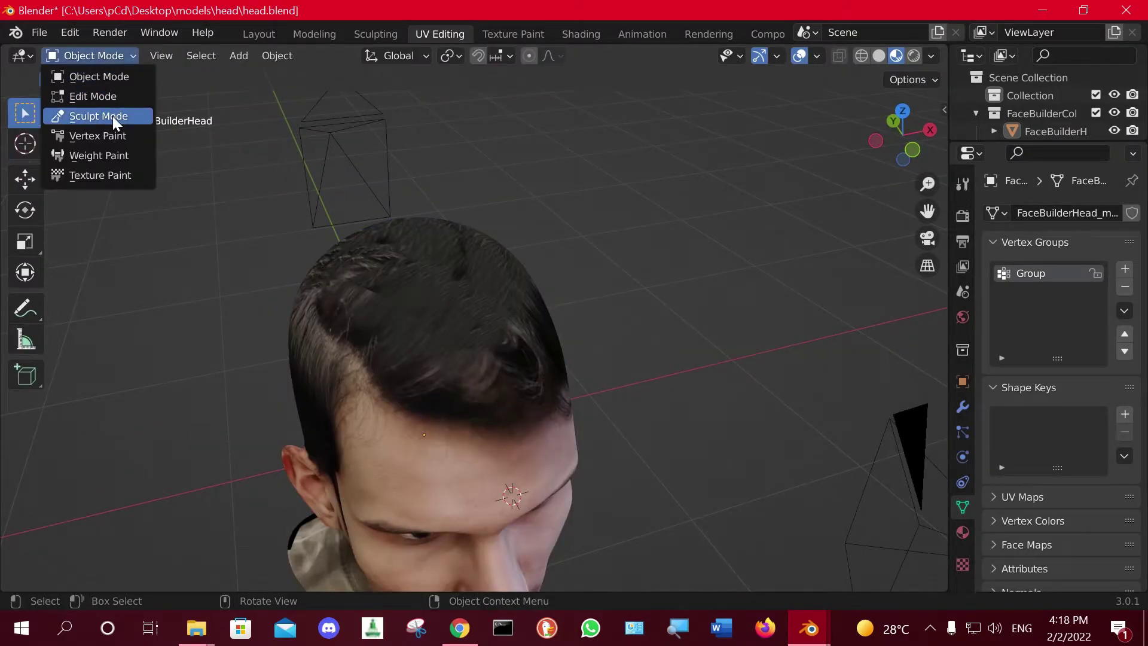
left_click(119, 149)
left_click_drag(353, 356, 337, 418)
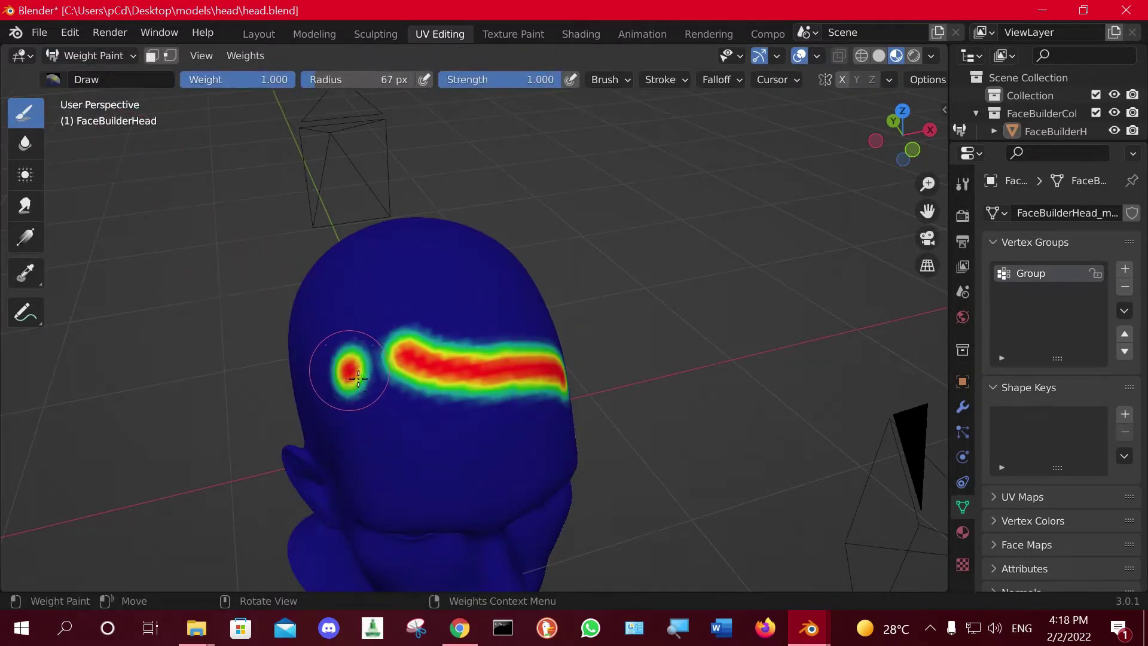
left_click_drag(369, 365, 368, 350)
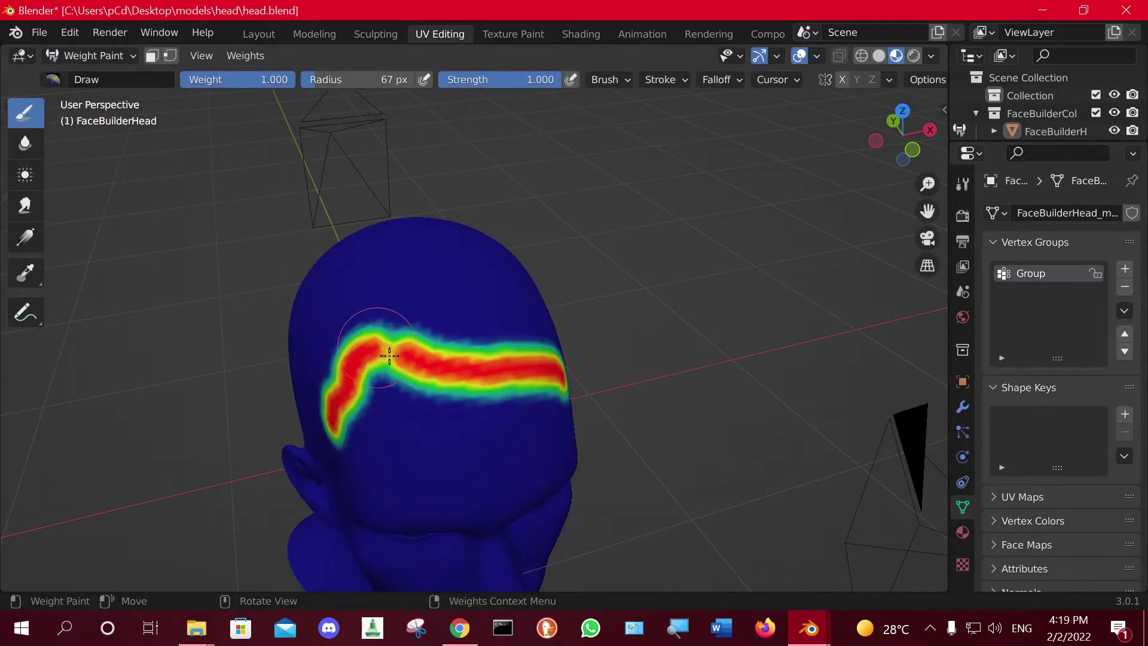
middle_click_drag(437, 321, 513, 227)
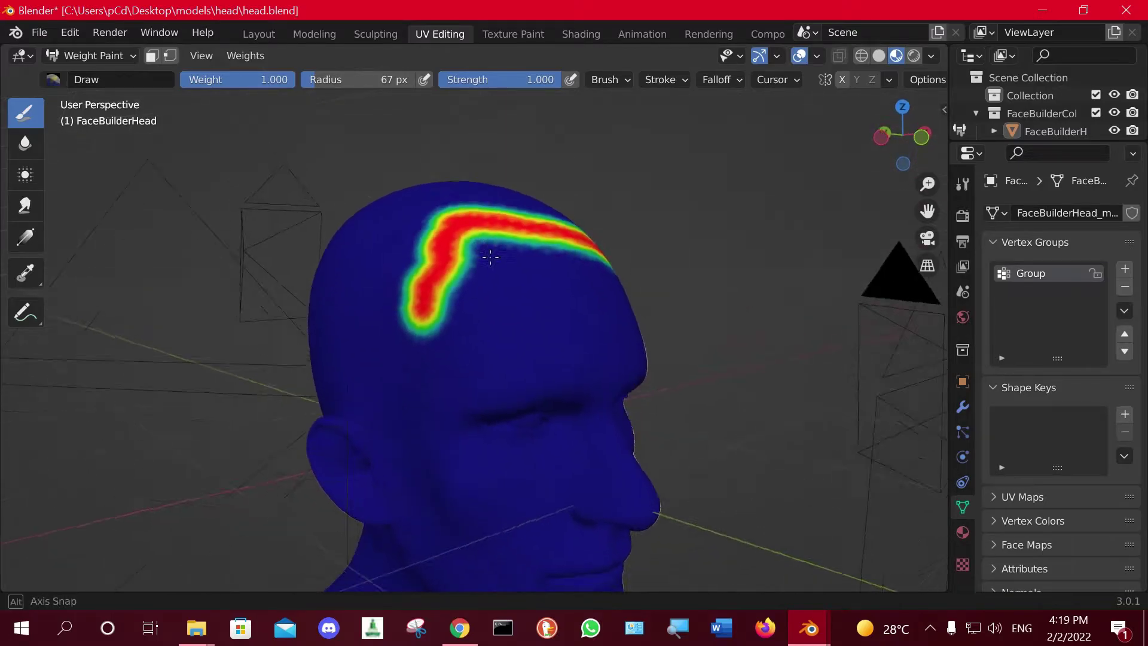
left_click(64, 55)
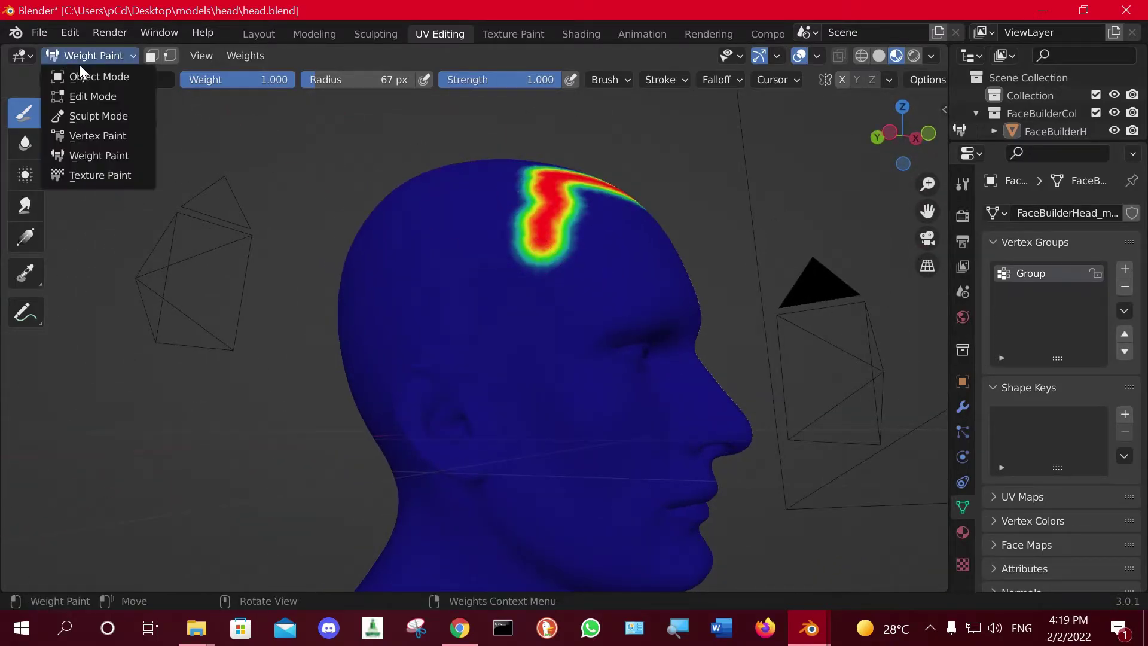
left_click(80, 75)
left_click(96, 60)
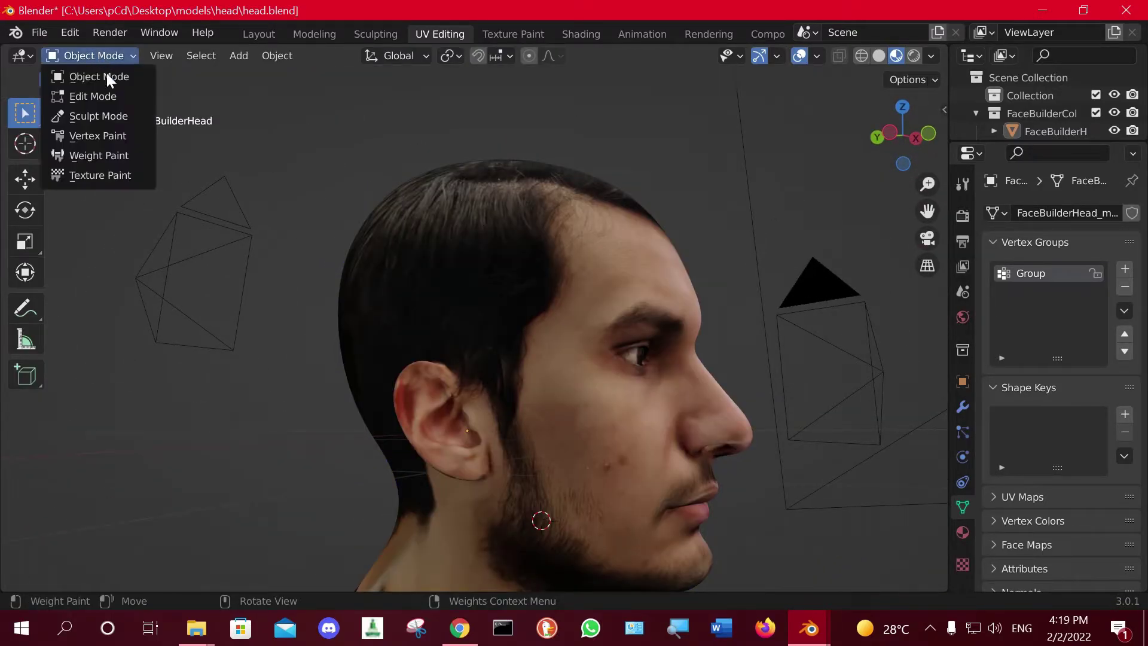
left_click(121, 159)
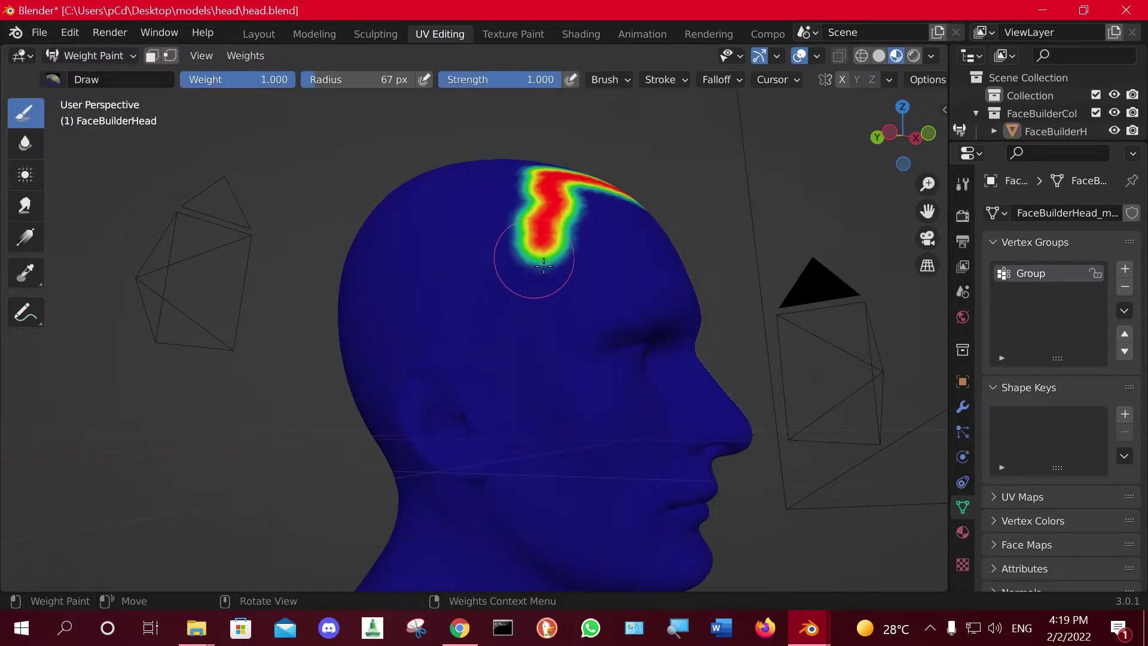
Extend the weight into a V toward the temple, stroke diagonally across the crown, and show brush presets.
mouse_move(543, 267)
left_mouse_down()
mouse_move(467, 347)
mouse_move(384, 332)
left_mouse_up()
mouse_move(384, 332)
middle_mouse_down()
mouse_move(568, 342)
mouse_move(539, 352)
middle_mouse_up()
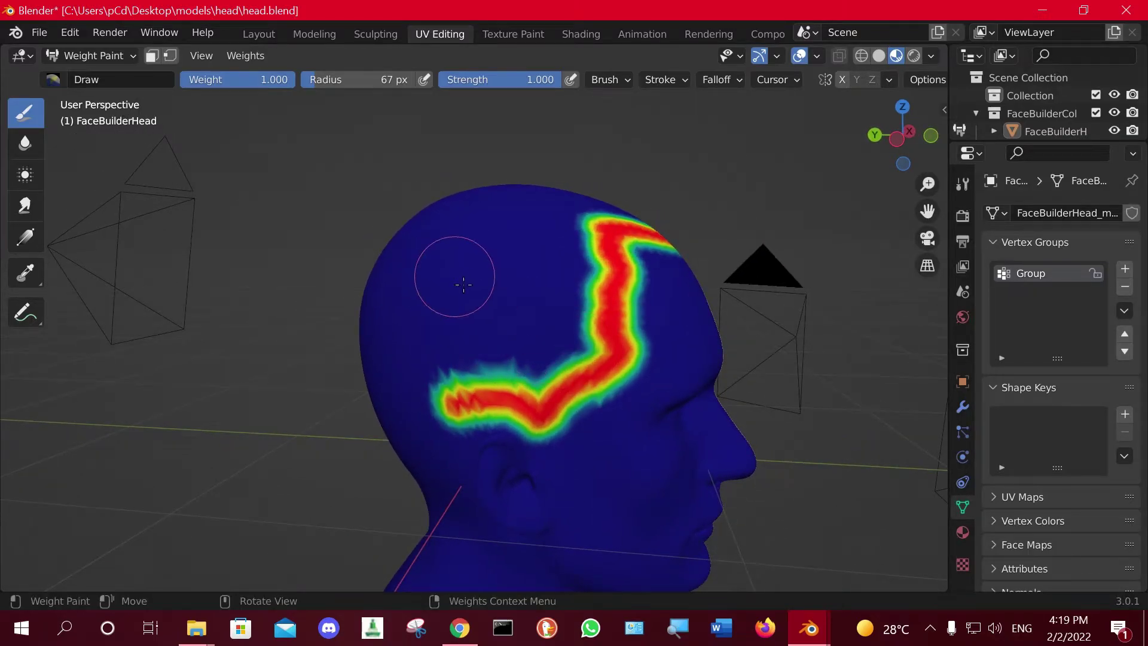
mouse_move(461, 277)
middle_mouse_down()
mouse_move(574, 343)
mouse_move(546, 317)
middle_mouse_up()
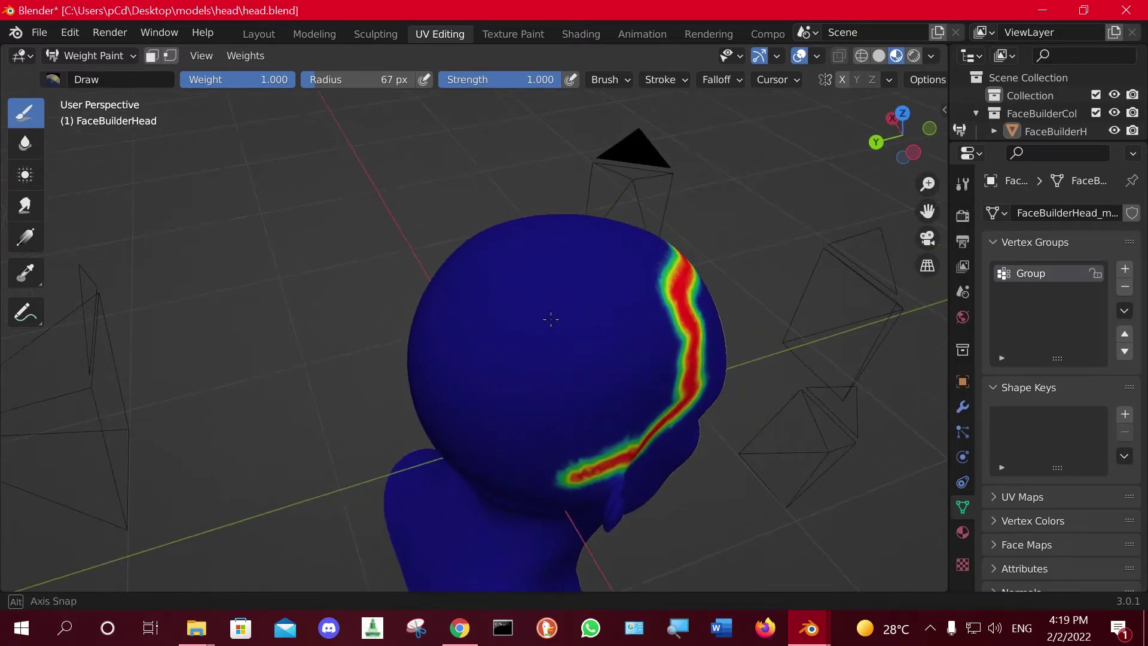
left_click_drag(487, 266, 581, 339)
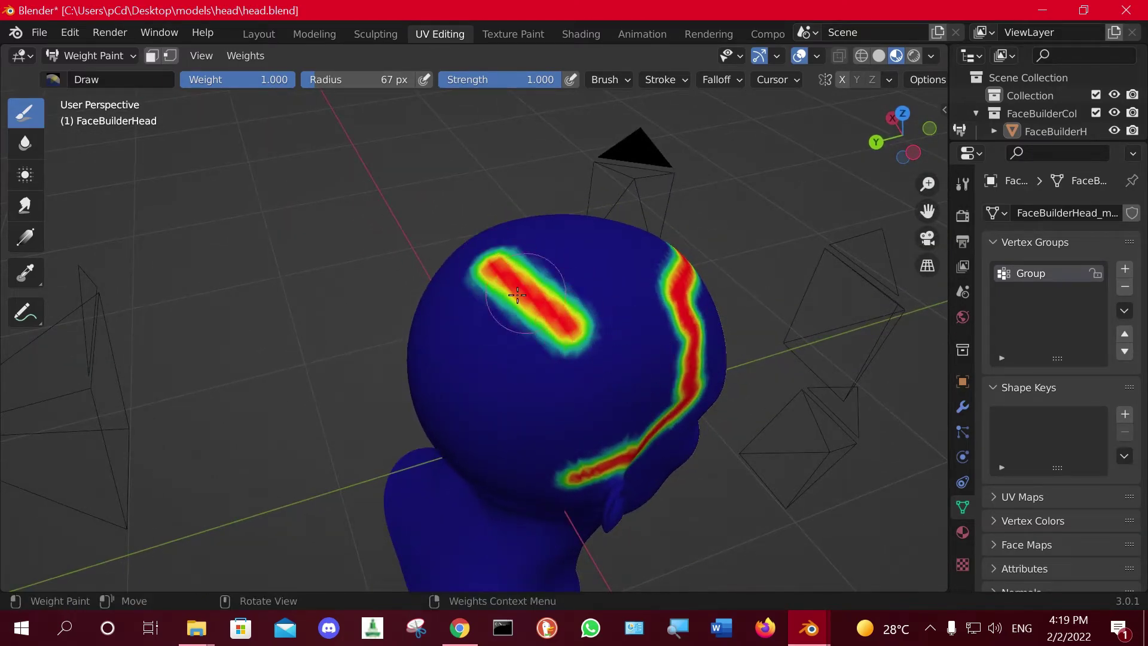
left_click(109, 54)
left_click(80, 81)
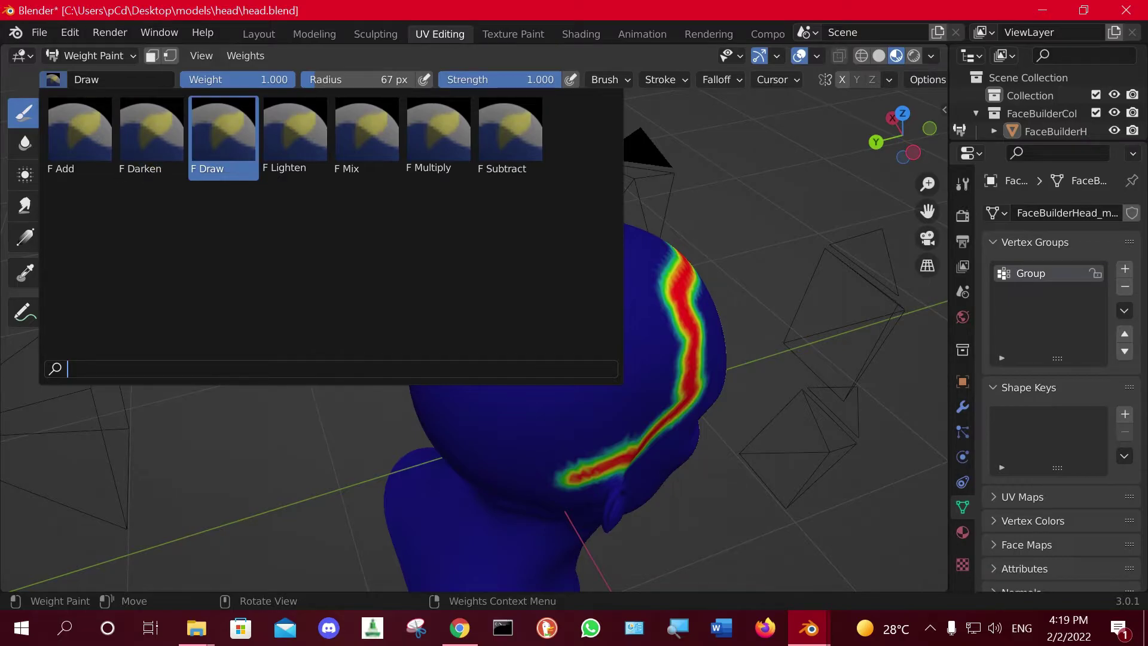
With the Subtract brush, erase the diagonal crown stroke and the left end of the hairline band.
left_click(510, 138)
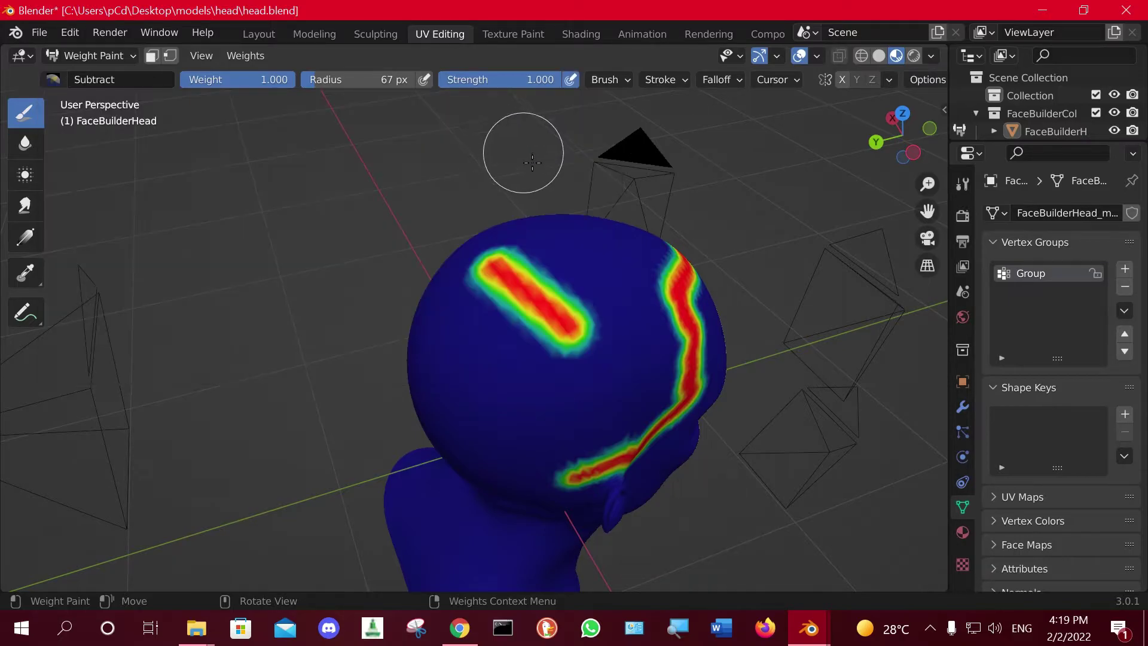
mouse_move(590, 323)
left_mouse_down()
mouse_move(525, 333)
mouse_move(557, 321)
mouse_move(461, 313)
mouse_move(526, 269)
mouse_move(520, 257)
mouse_move(530, 284)
left_mouse_up()
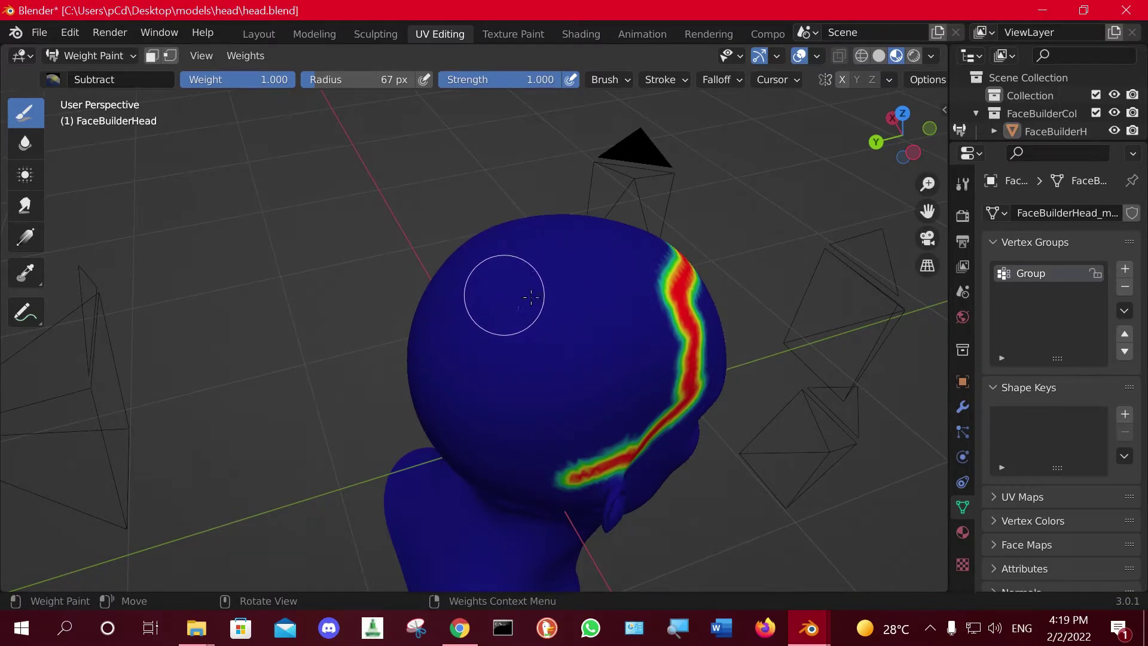
middle_click_drag(520, 281, 379, 245)
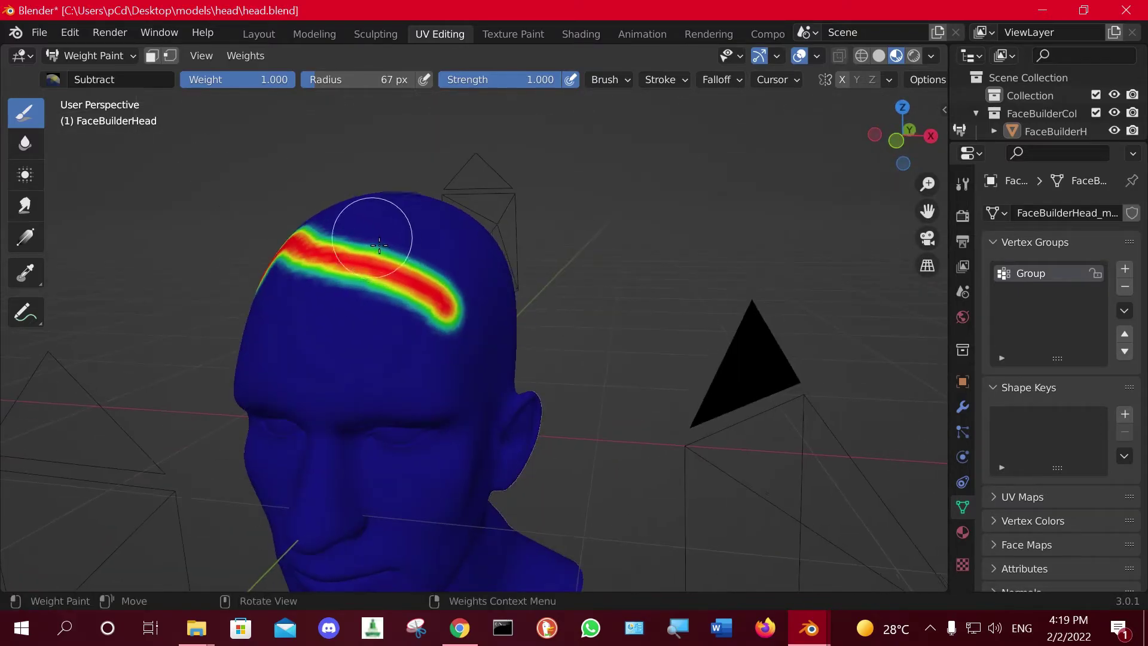
left_click(98, 59)
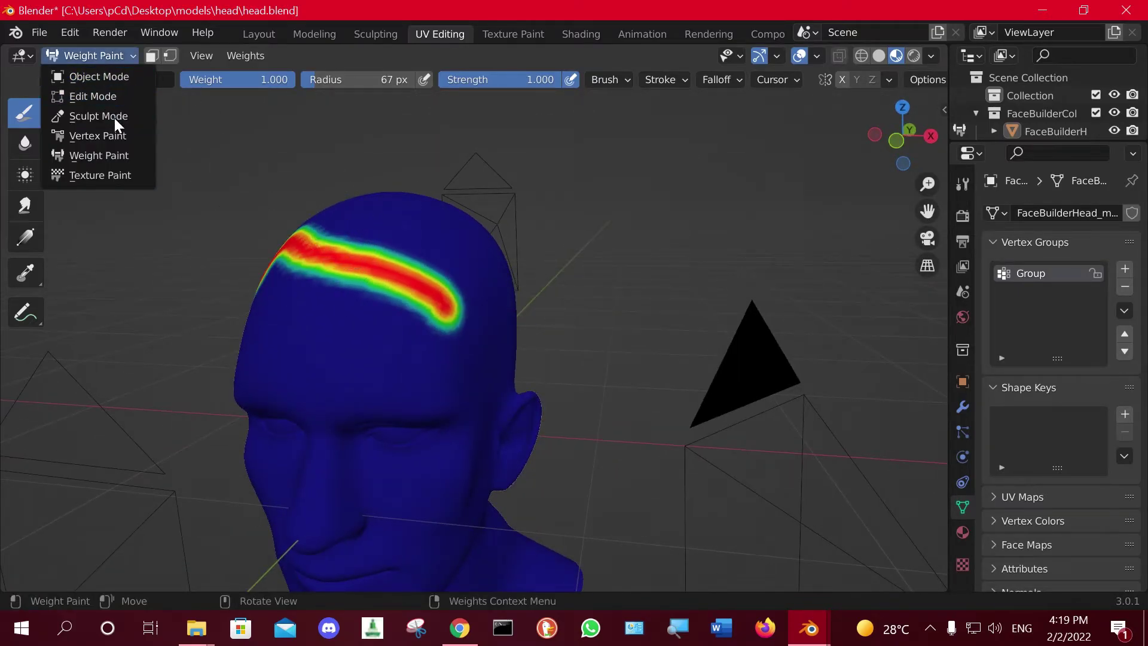
left_click(117, 156)
middle_click_drag(376, 239, 425, 195)
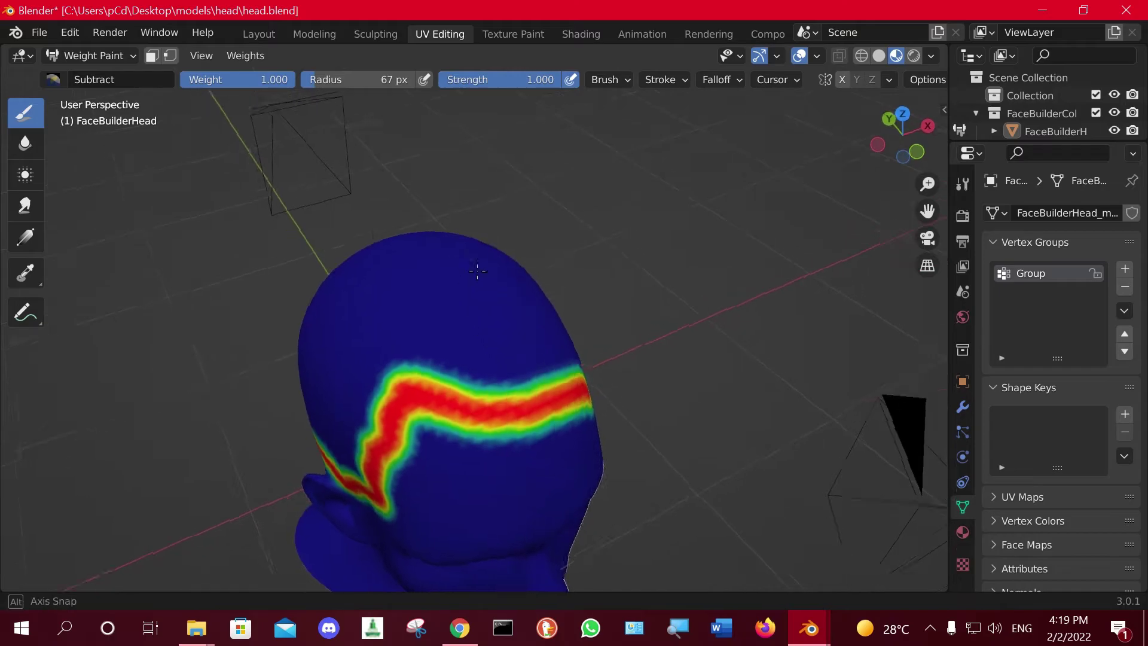
mouse_move(379, 238)
middle_mouse_down()
mouse_move(584, 295)
mouse_move(615, 390)
mouse_move(667, 302)
mouse_move(624, 302)
middle_mouse_up()
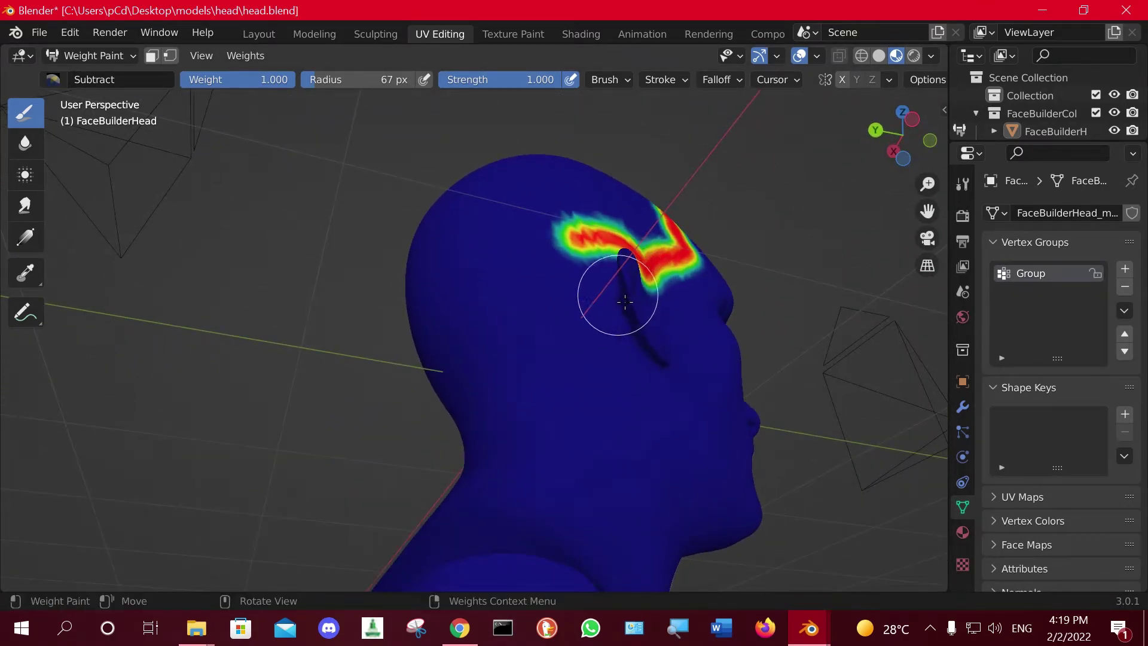
left_click_drag(593, 265, 588, 291)
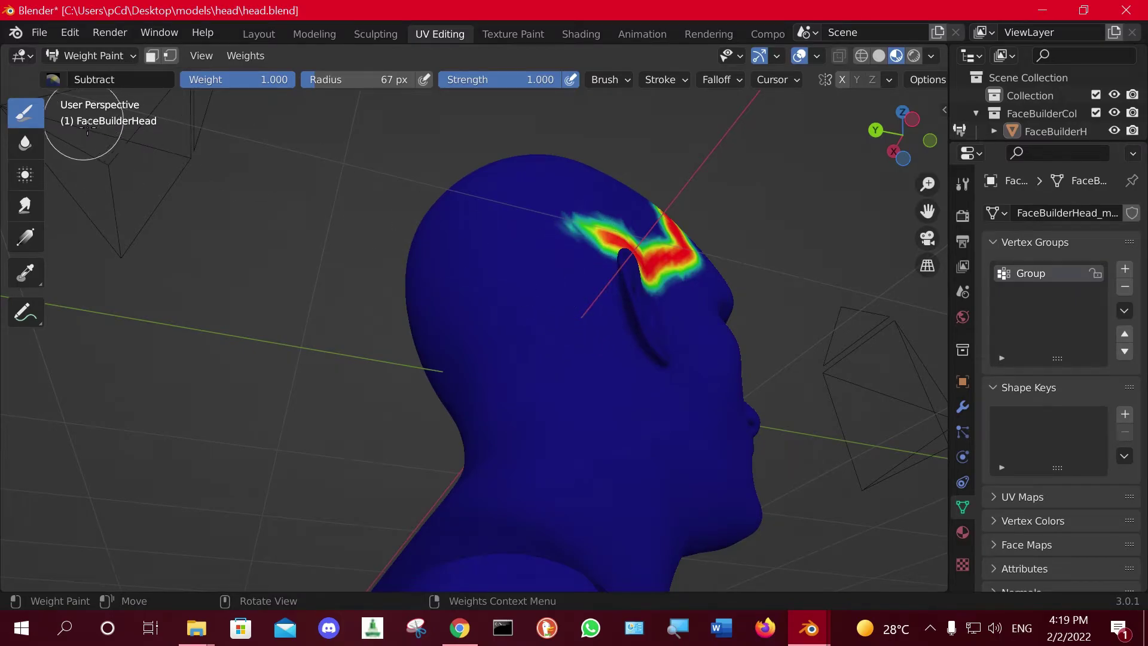
Repaint the band down the temple with the Draw brush, then return to textured Object Mode.
left_click(53, 80)
left_click(223, 134)
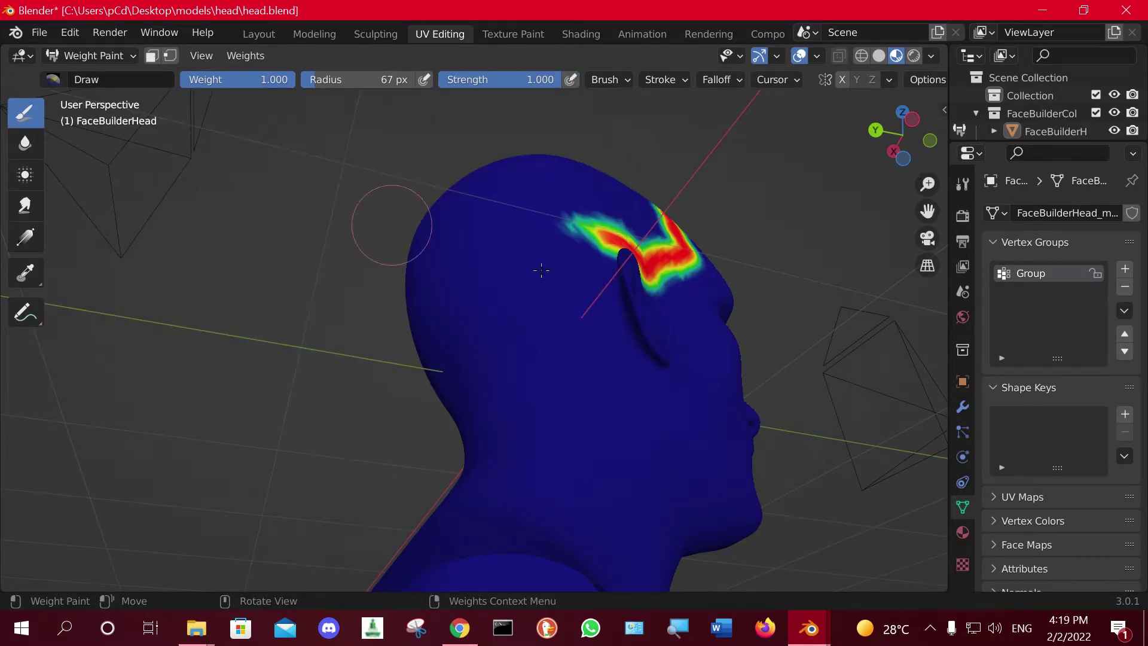
mouse_move(610, 245)
left_mouse_down()
mouse_move(573, 257)
mouse_move(582, 313)
left_mouse_up()
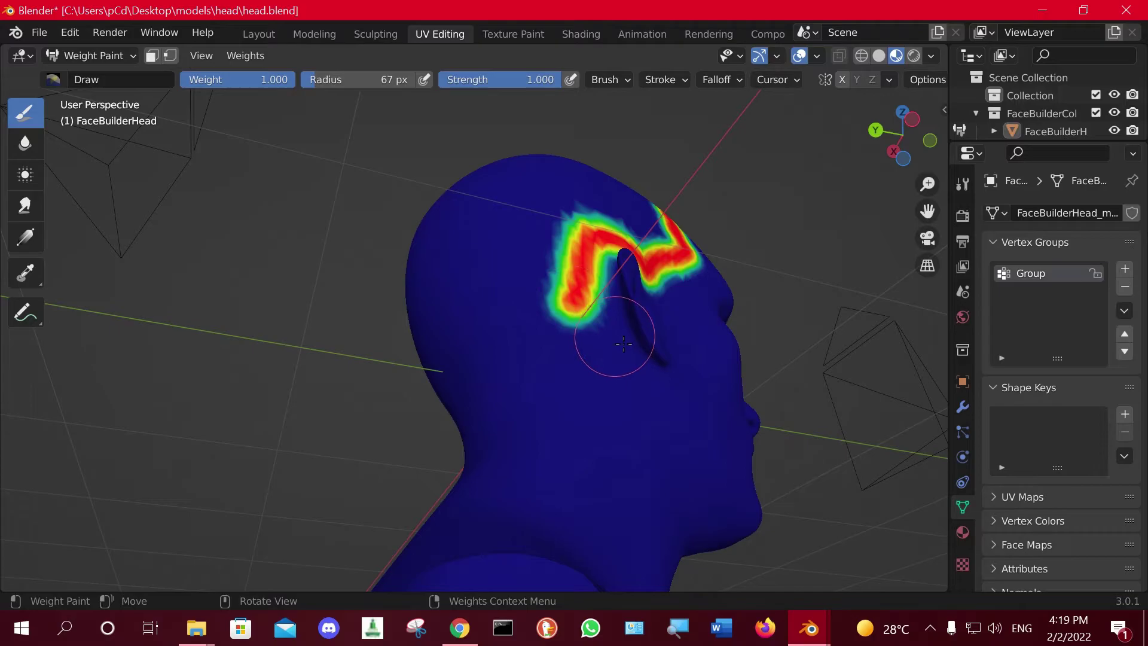
key("ctrl+z")
left_click_drag(599, 240, 541, 353)
mouse_move(541, 353)
middle_mouse_down()
mouse_move(551, 410)
mouse_move(639, 346)
middle_mouse_up()
left_click(110, 57)
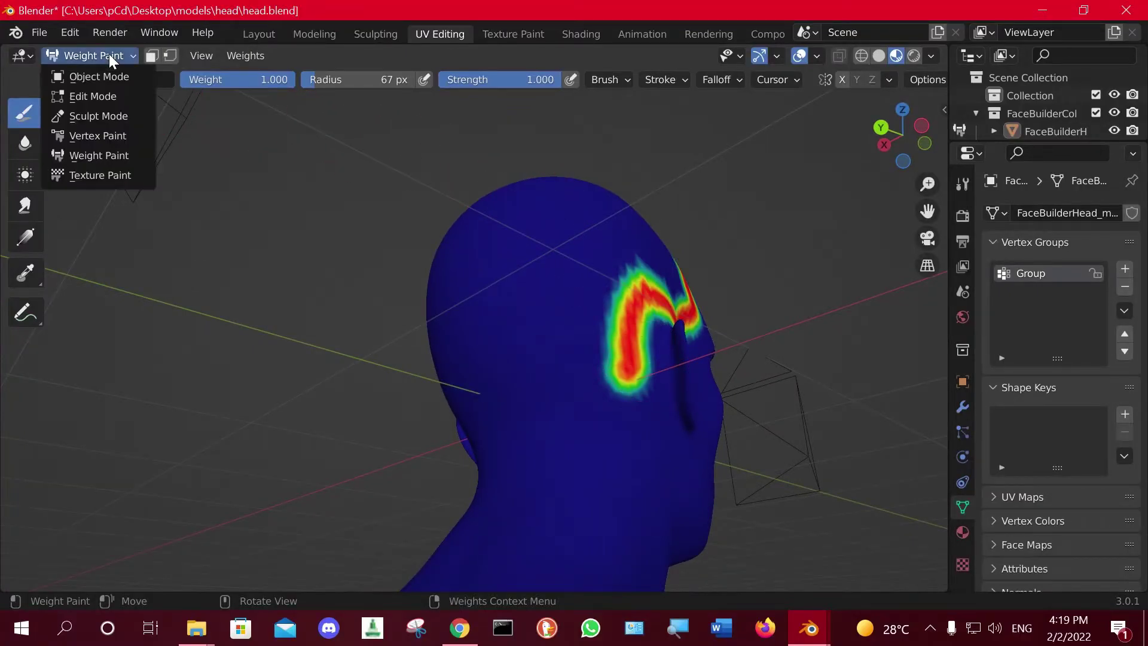
left_click(116, 73)
Pass through Edit Mode back to Weight Paint and extend the temple stroke down toward the neck.
left_click(99, 55)
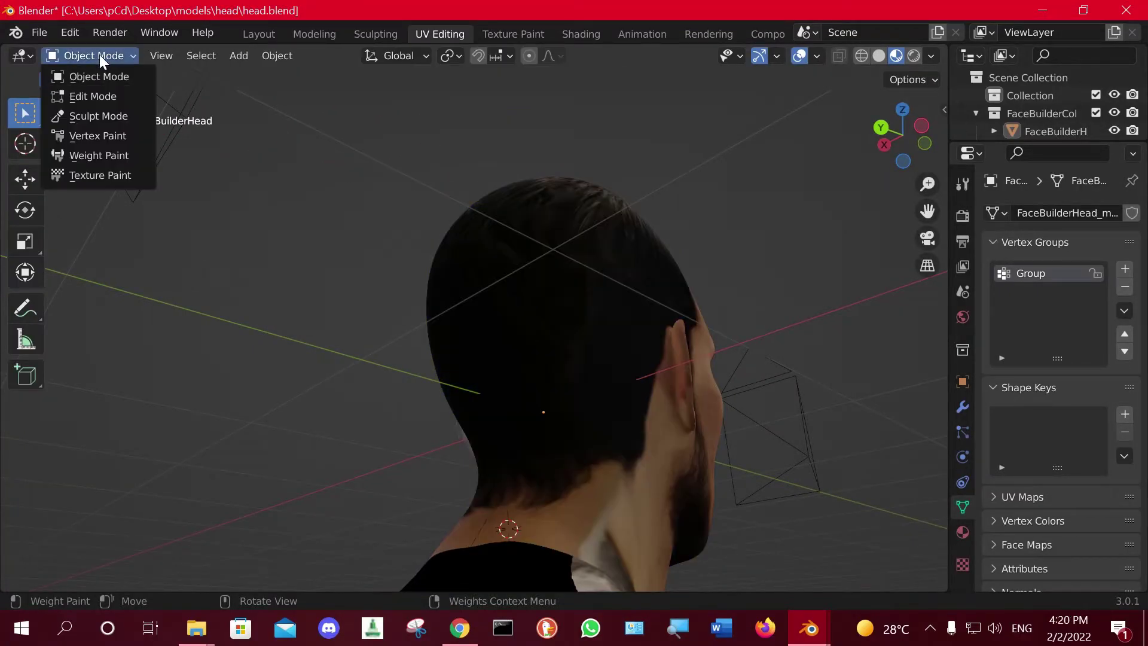
left_click(108, 102)
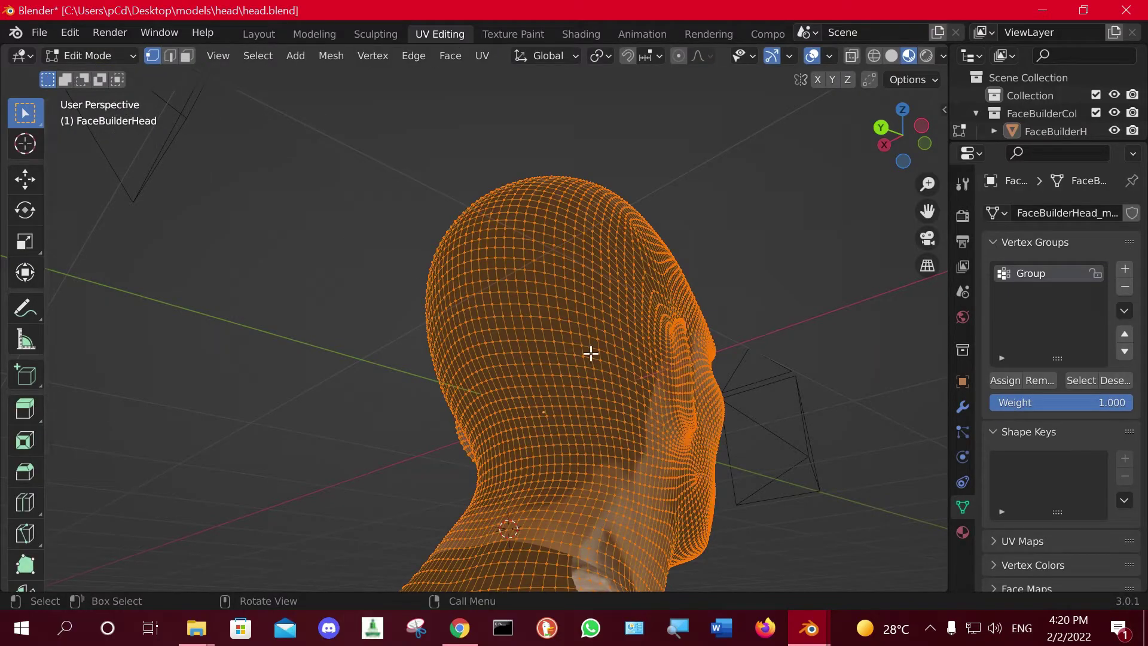
left_click(116, 56)
left_click(100, 53)
left_click(107, 155)
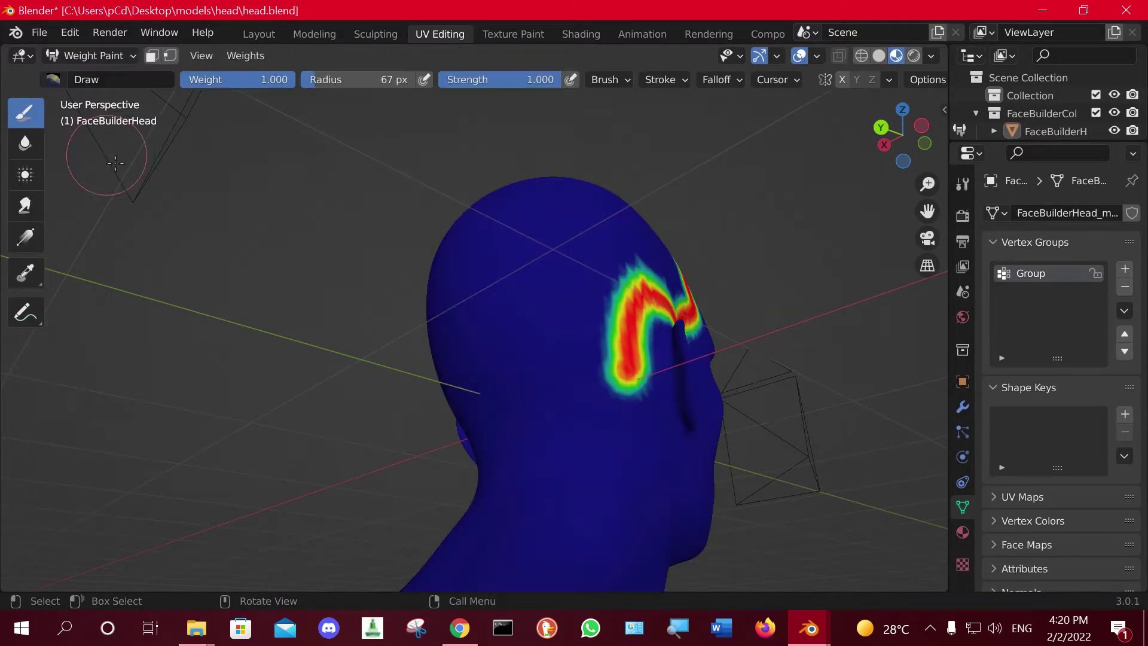
left_click_drag(634, 365, 618, 446)
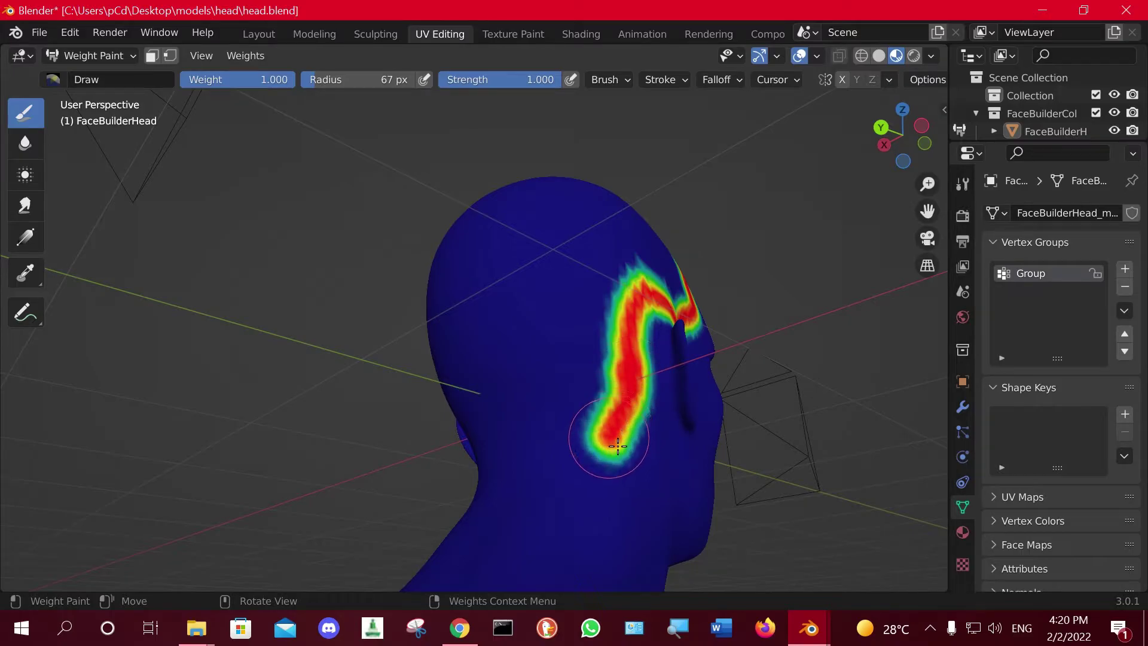
Paint weight across the nape and curve the neck stroke back up toward the temple.
middle_click_drag(617, 445, 673, 482)
left_click_drag(638, 476, 476, 472)
middle_click_drag(475, 472, 549, 474)
left_click_drag(549, 474, 473, 480)
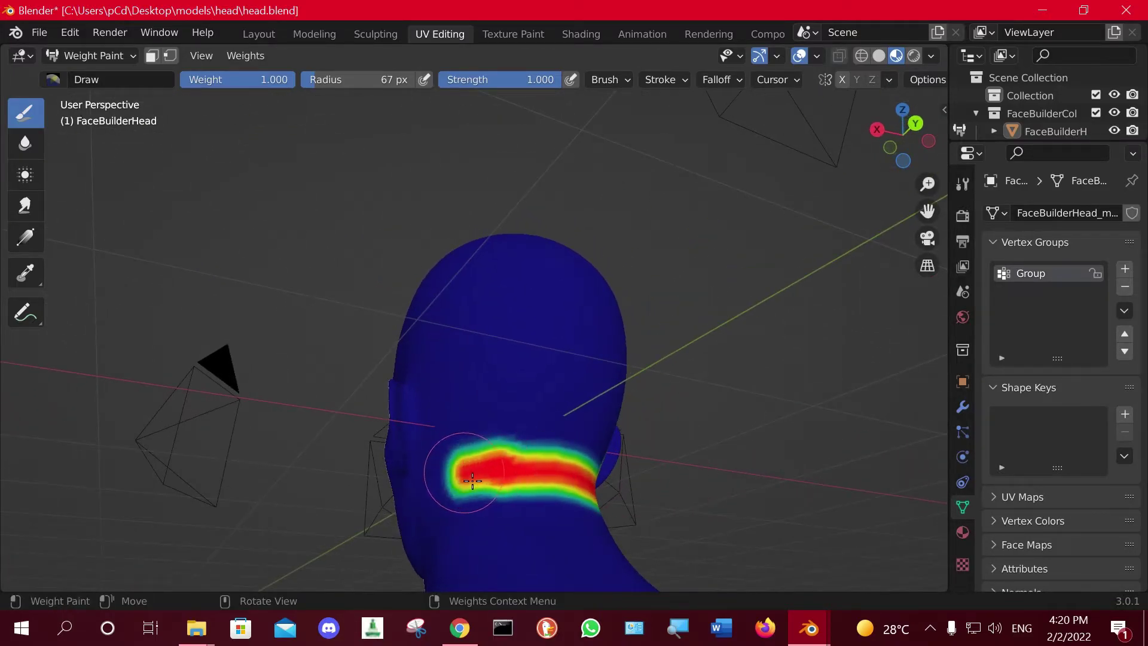
middle_click_drag(530, 465, 481, 479)
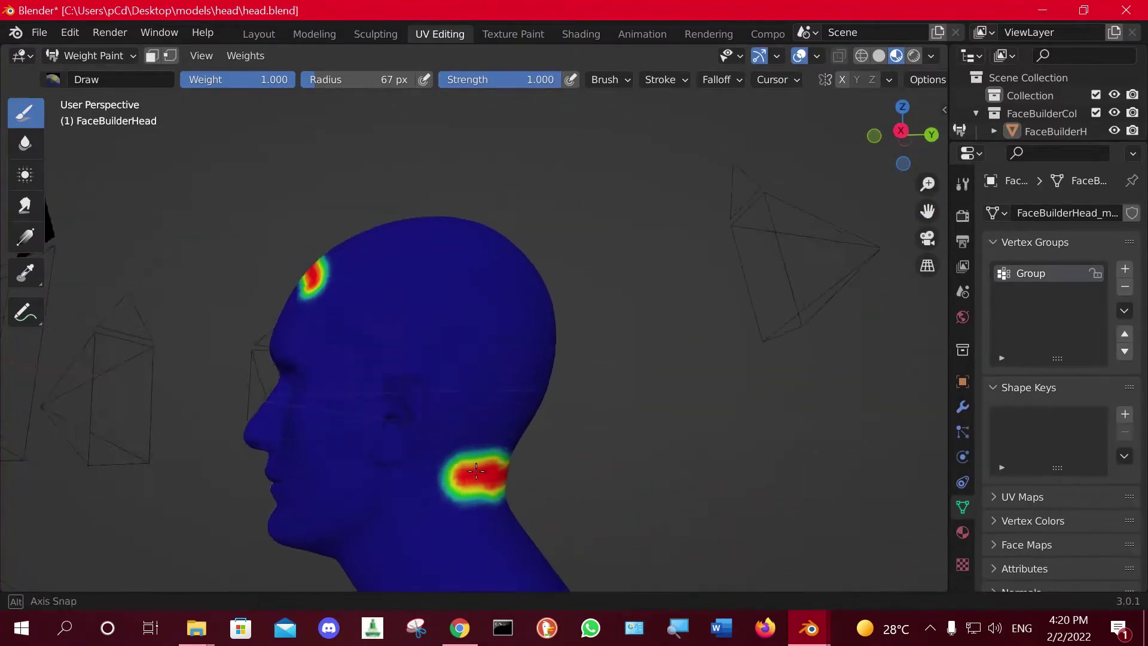
mouse_move(480, 479)
left_mouse_down()
mouse_move(472, 418)
mouse_move(439, 353)
mouse_move(413, 329)
mouse_move(371, 332)
left_mouse_up()
middle_click_drag(372, 333, 525, 379)
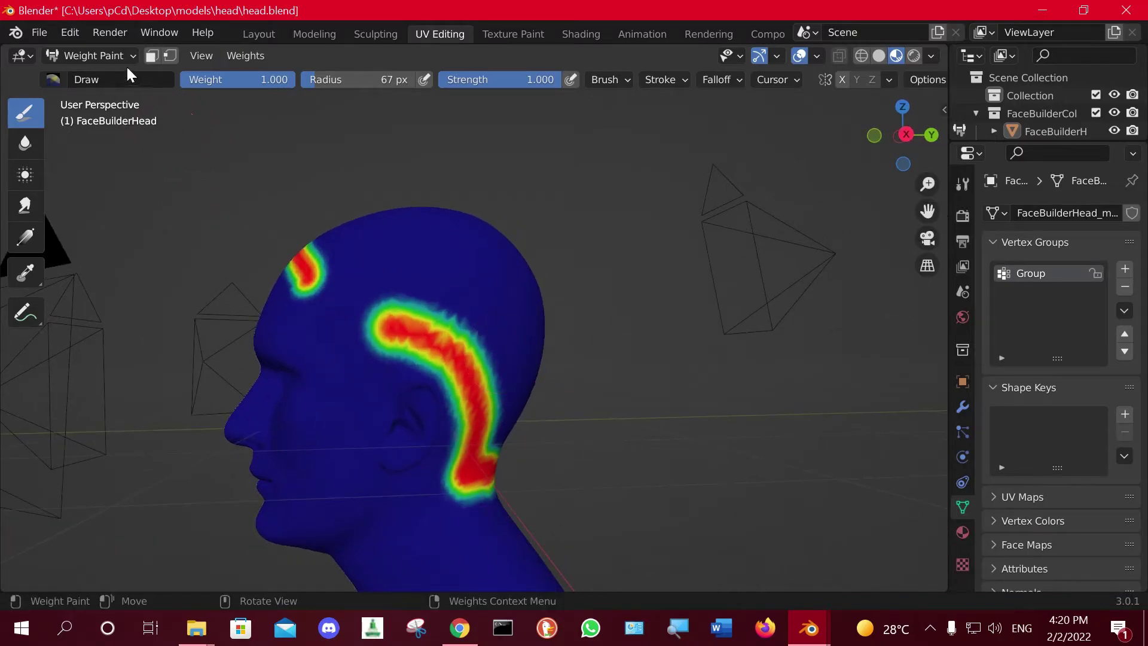
Compare in textured Object Mode, then join the crown patch to the main hairline stroke.
left_click(114, 54)
left_click(104, 75)
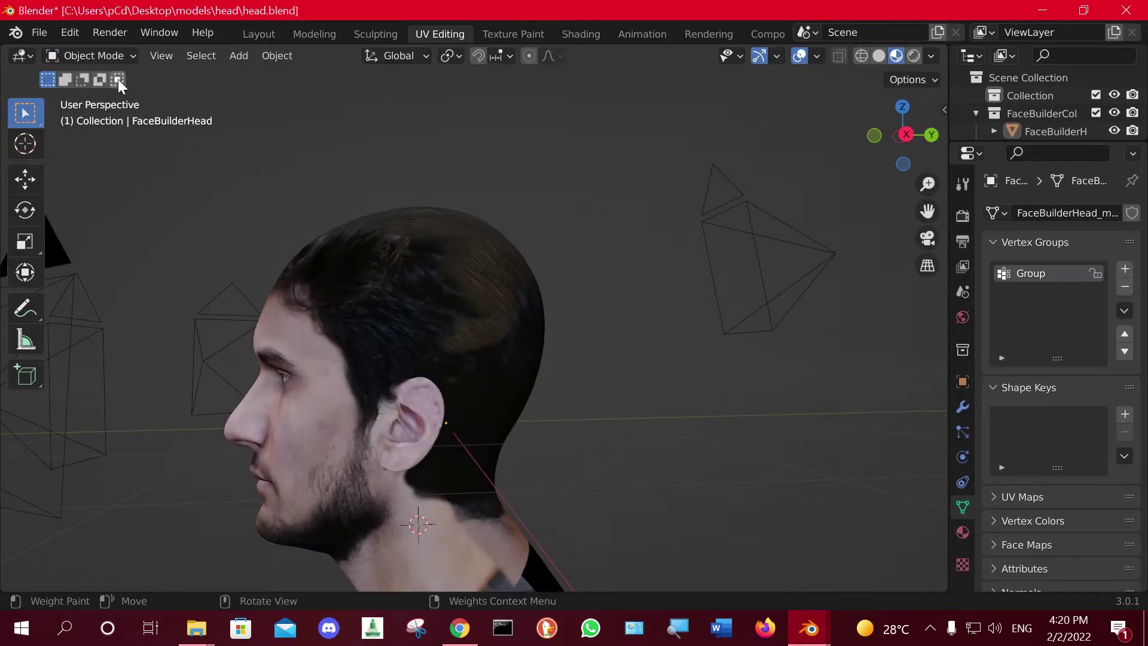
left_click(99, 56)
left_click(95, 156)
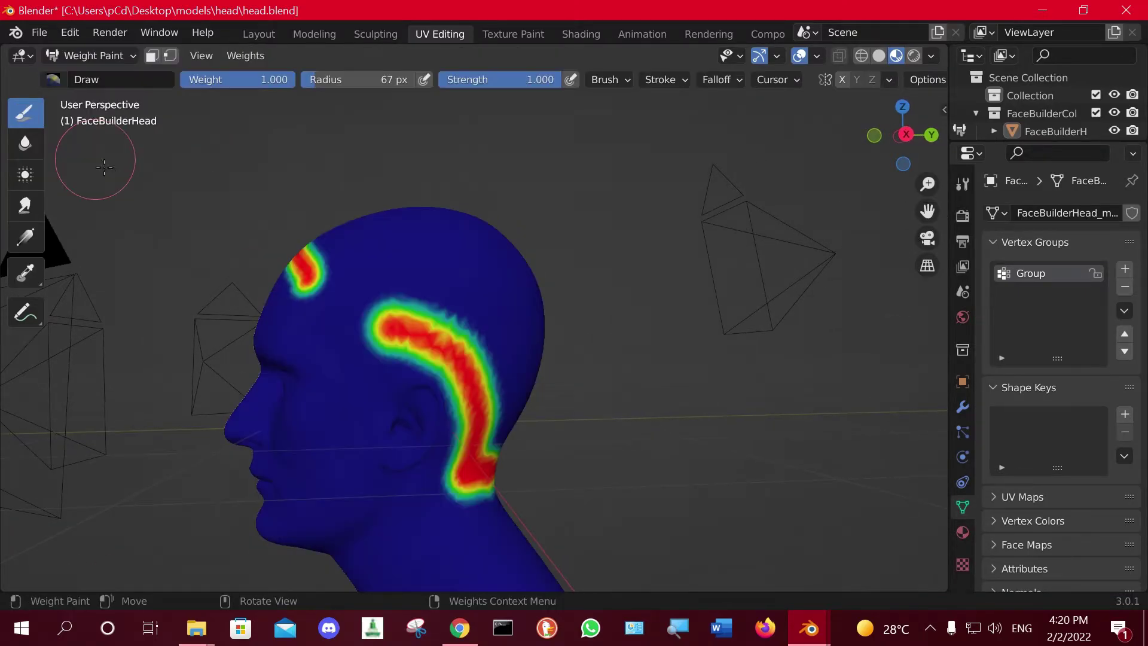
left_click_drag(305, 266, 442, 389)
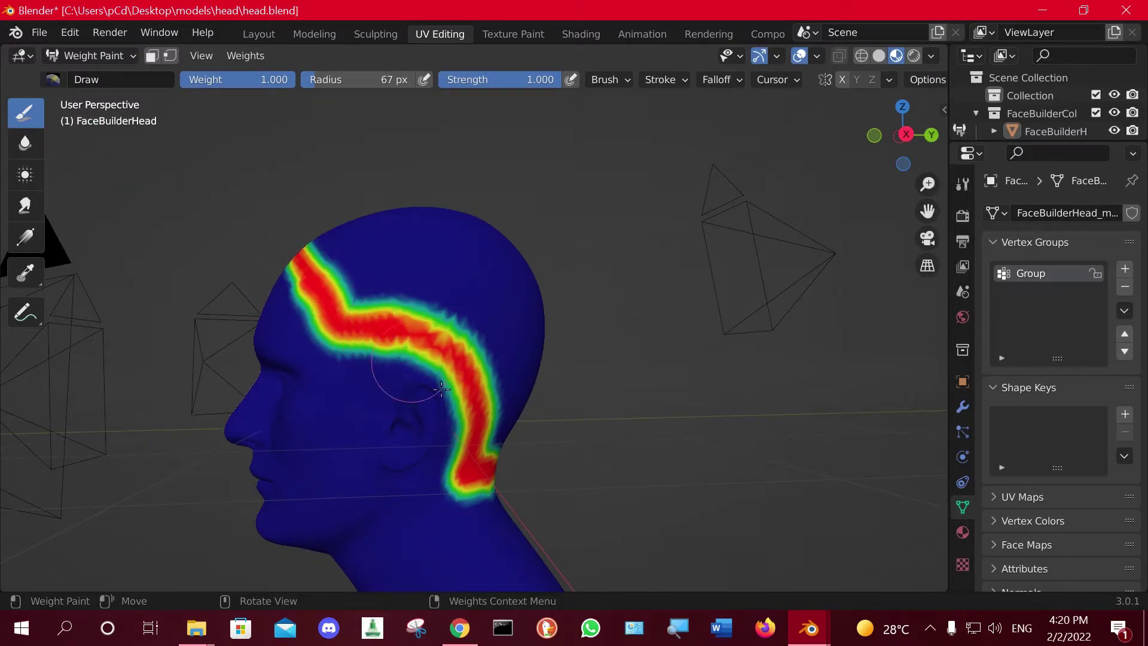
Orbit around the head to inspect the painted hairline and bring up the weight-paint brush choices.
middle_click_drag(442, 389, 437, 351)
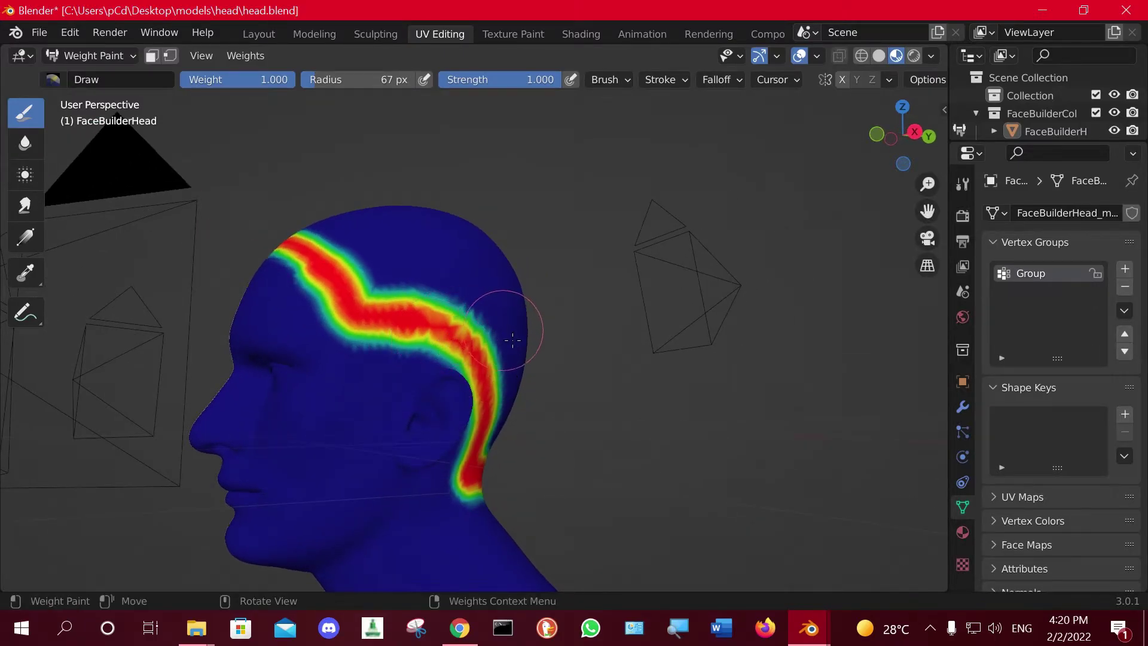
mouse_move(513, 340)
middle_mouse_down()
mouse_move(636, 405)
mouse_move(817, 355)
middle_mouse_up()
mouse_move(647, 333)
middle_mouse_down()
mouse_move(318, 333)
mouse_move(373, 349)
middle_mouse_up()
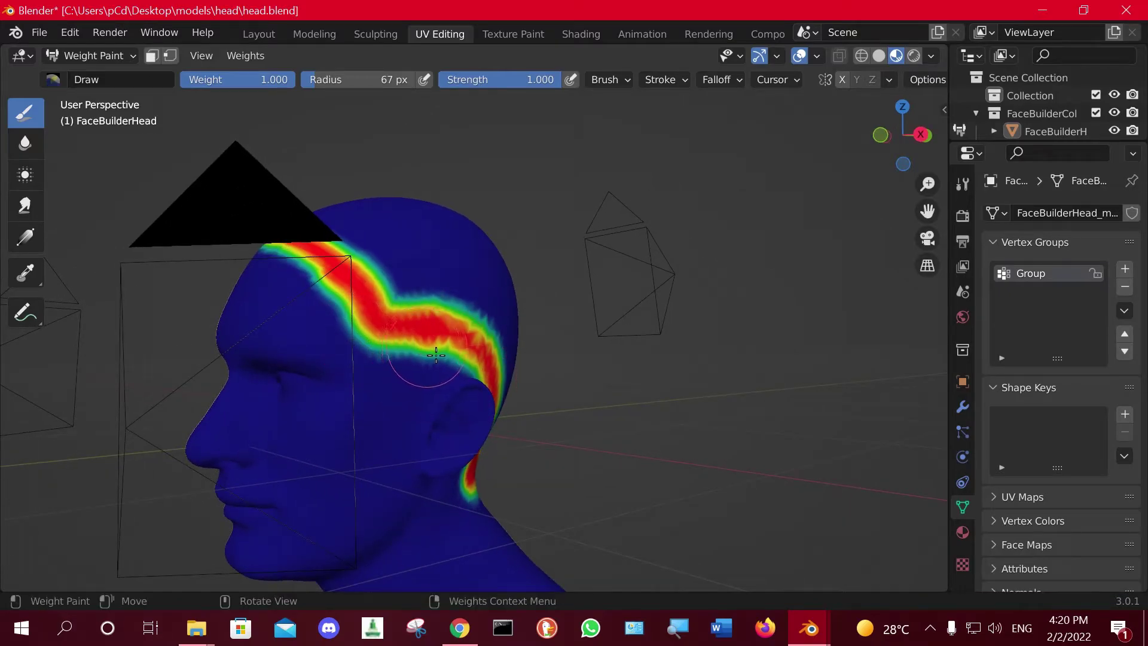
mouse_move(450, 405)
middle_mouse_down()
mouse_move(684, 410)
mouse_move(435, 361)
middle_mouse_up()
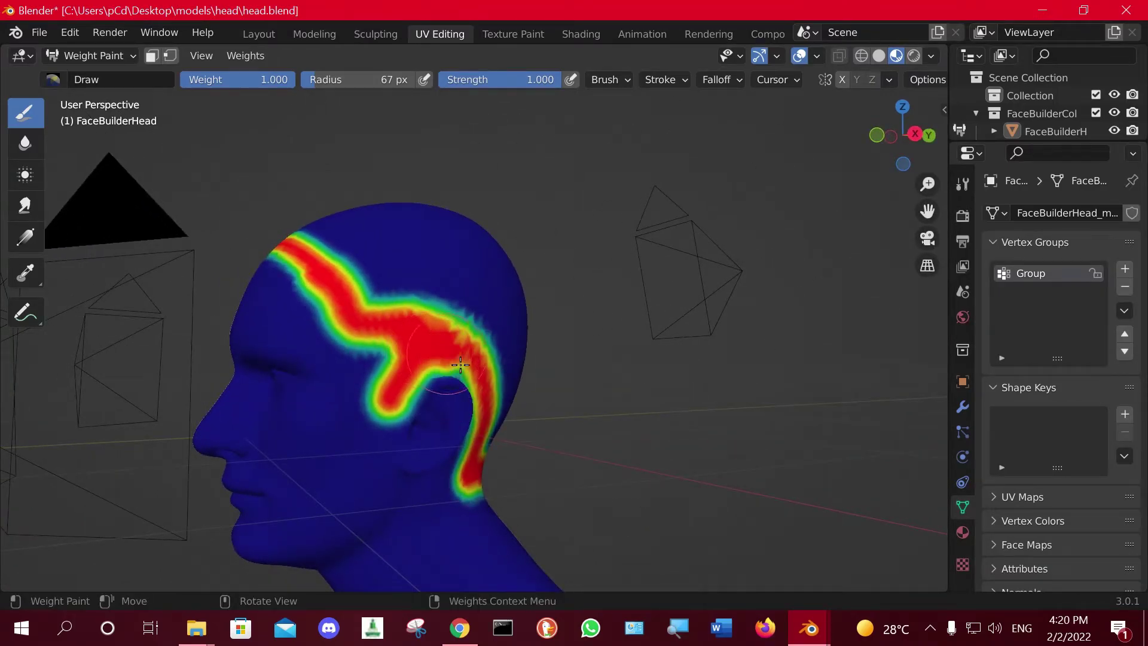
middle_click_drag(504, 378, 418, 383)
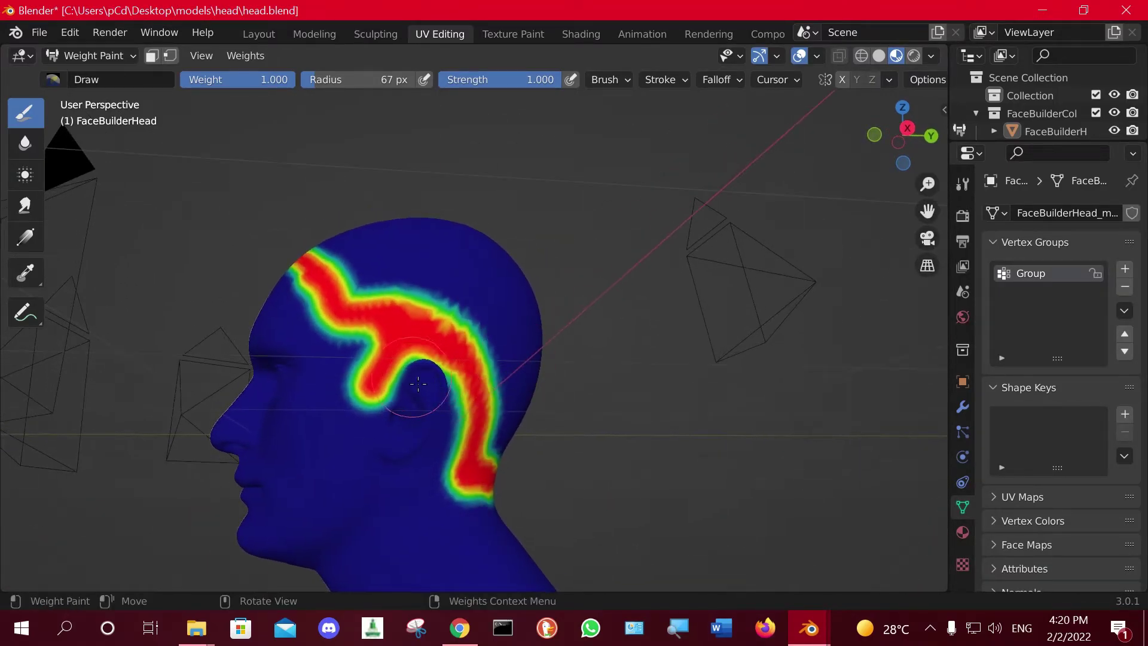
left_click(96, 78)
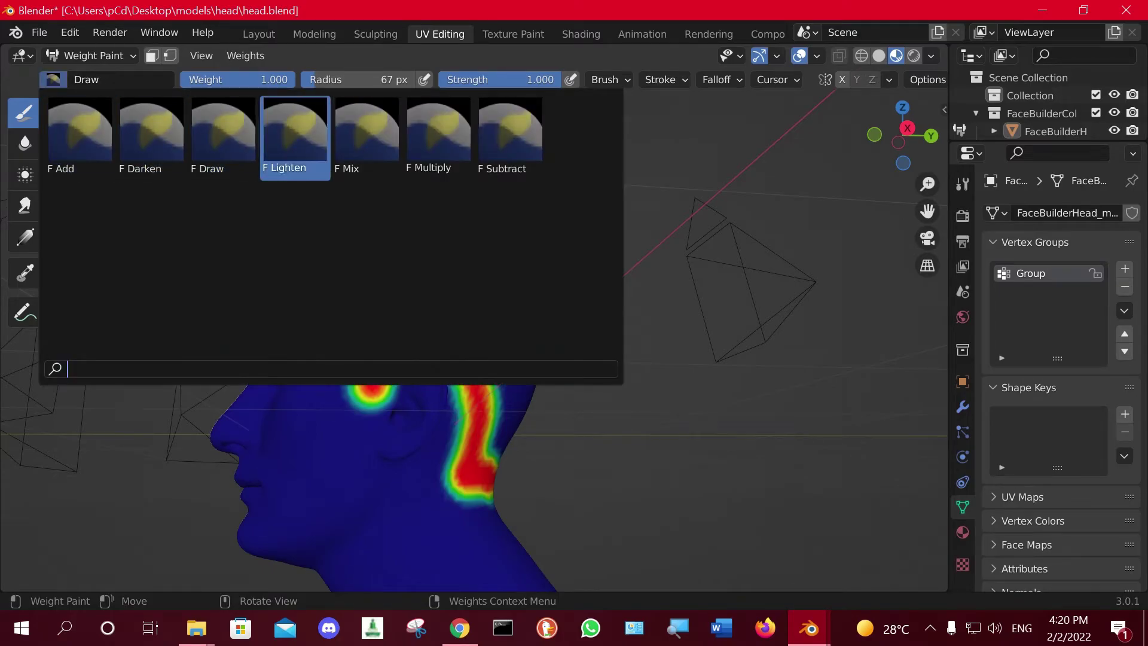
Erase the weight lobe near the ear with the Subtract brush.
left_click(511, 141)
middle_click_drag(406, 414, 413, 414)
scroll(420, 413, "up", 3)
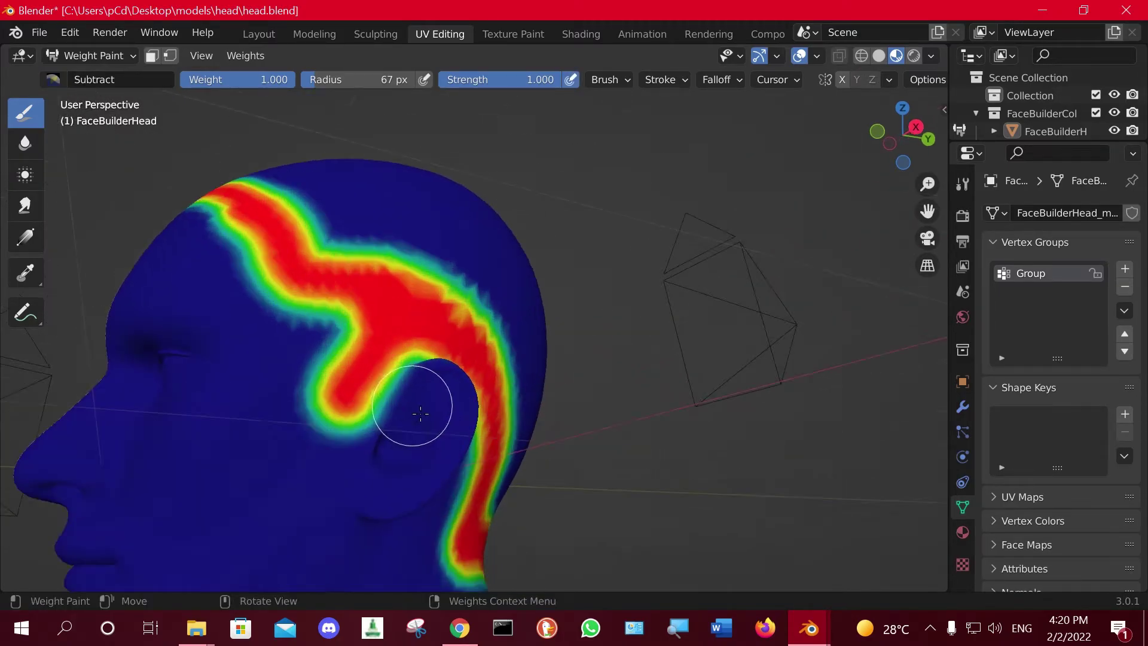
left_click_drag(381, 433, 373, 441)
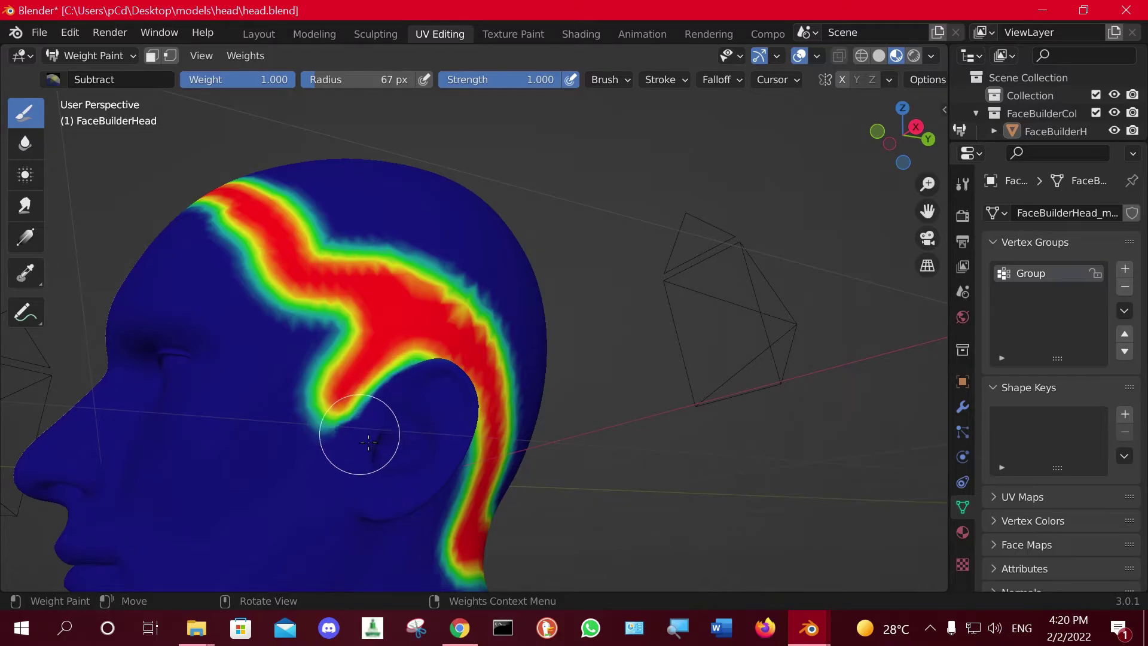
mouse_move(359, 435)
middle_mouse_down()
mouse_move(605, 460)
mouse_move(520, 412)
middle_mouse_up()
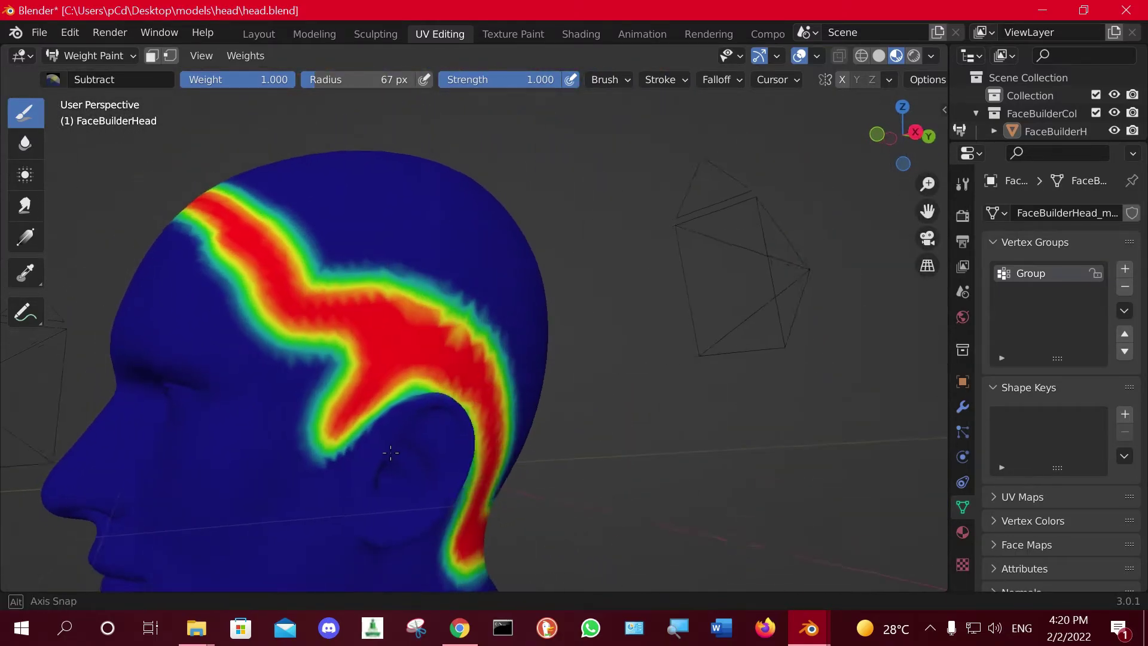
mouse_move(520, 412)
middle_mouse_down()
mouse_move(742, 408)
mouse_move(572, 412)
middle_mouse_up()
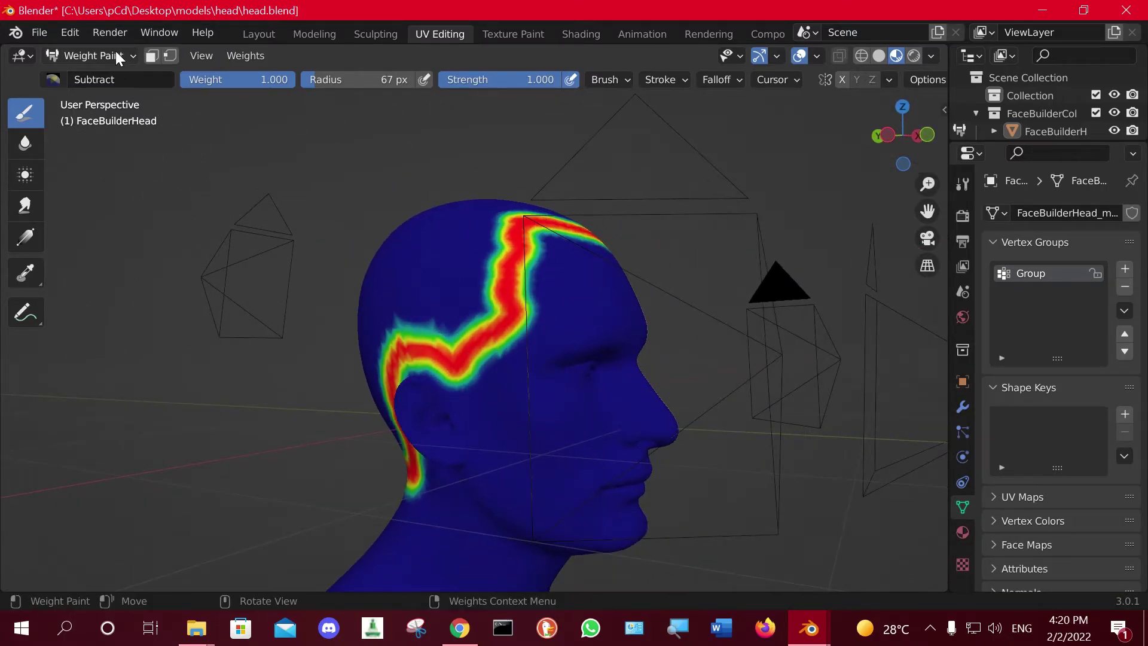
Switch back to the Draw brush and set the brush radius to 80 px.
left_click(52, 79)
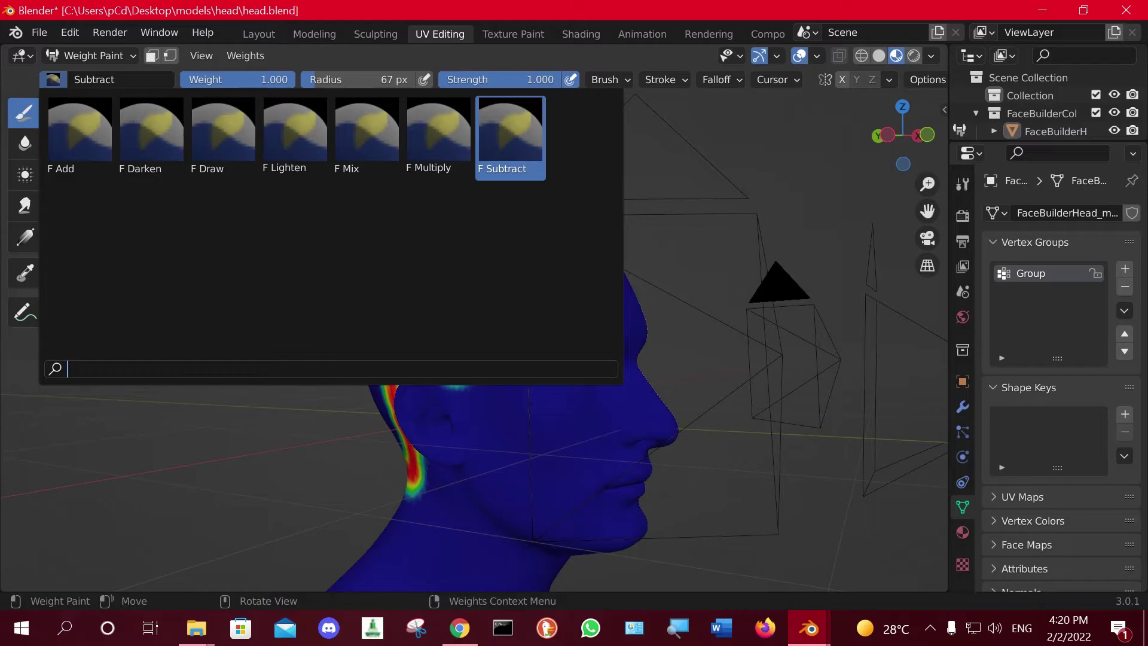
left_click(223, 138)
mouse_move(248, 158)
middle_mouse_down()
mouse_move(528, 383)
mouse_move(396, 333)
middle_mouse_up()
scroll(527, 395, "up", 3)
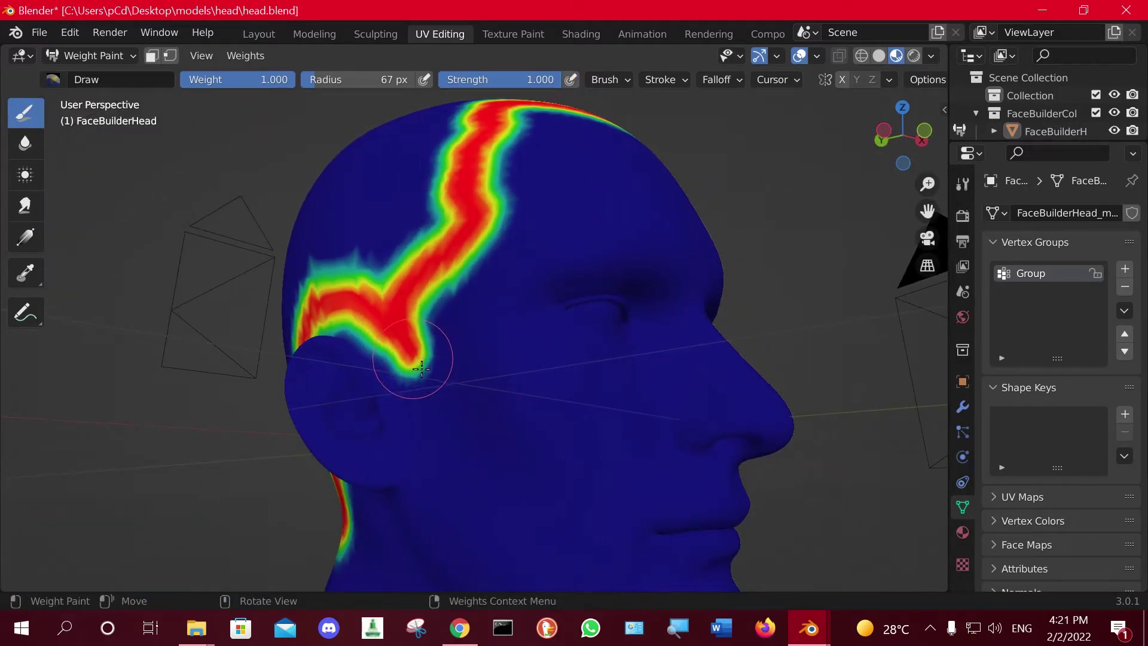
middle_click_drag(506, 384, 538, 371)
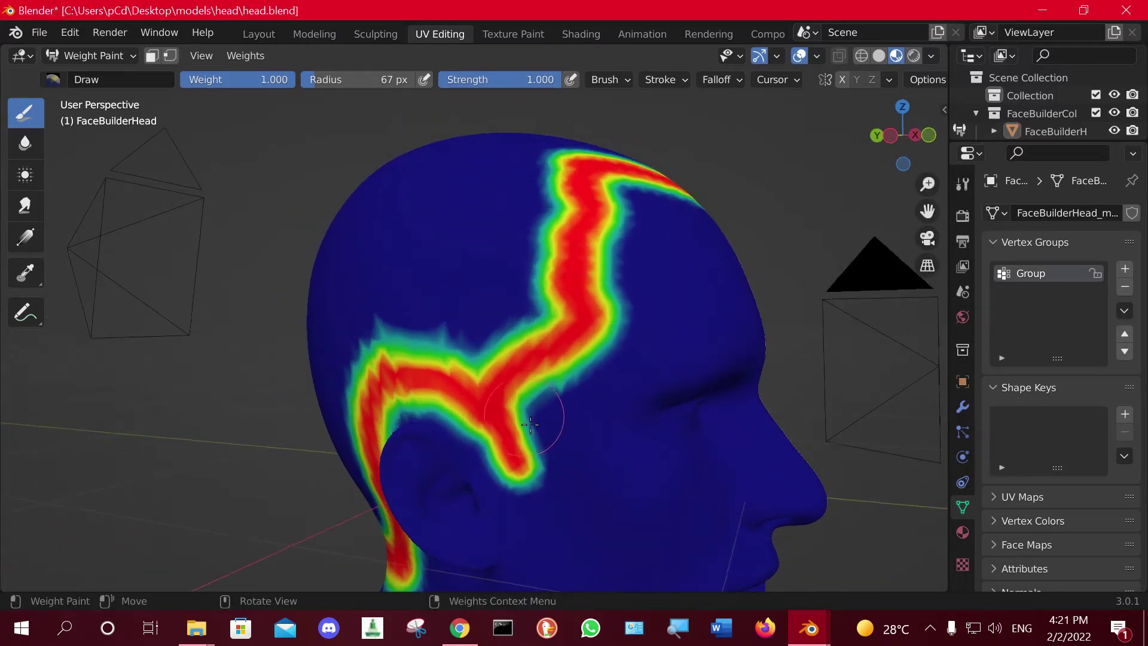
middle_click_drag(712, 370, 577, 359)
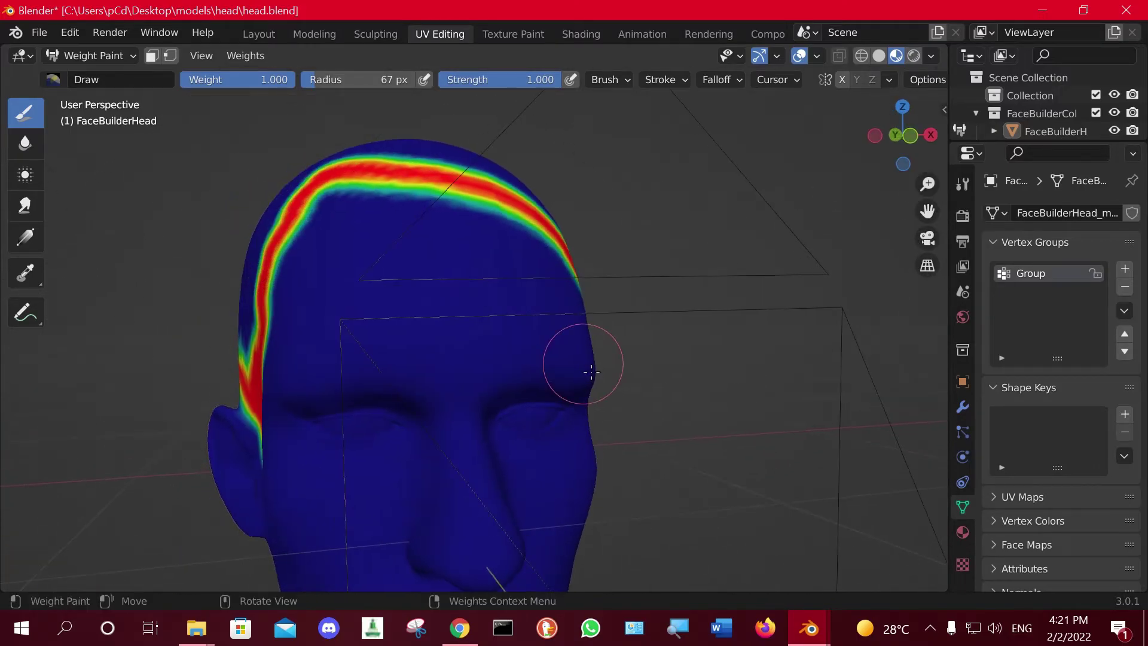
scroll(577, 359, "down", 3)
mouse_move(513, 328)
middle_mouse_down()
mouse_move(706, 375)
mouse_move(248, 153)
middle_mouse_up()
left_click_drag(383, 79, 406, 80)
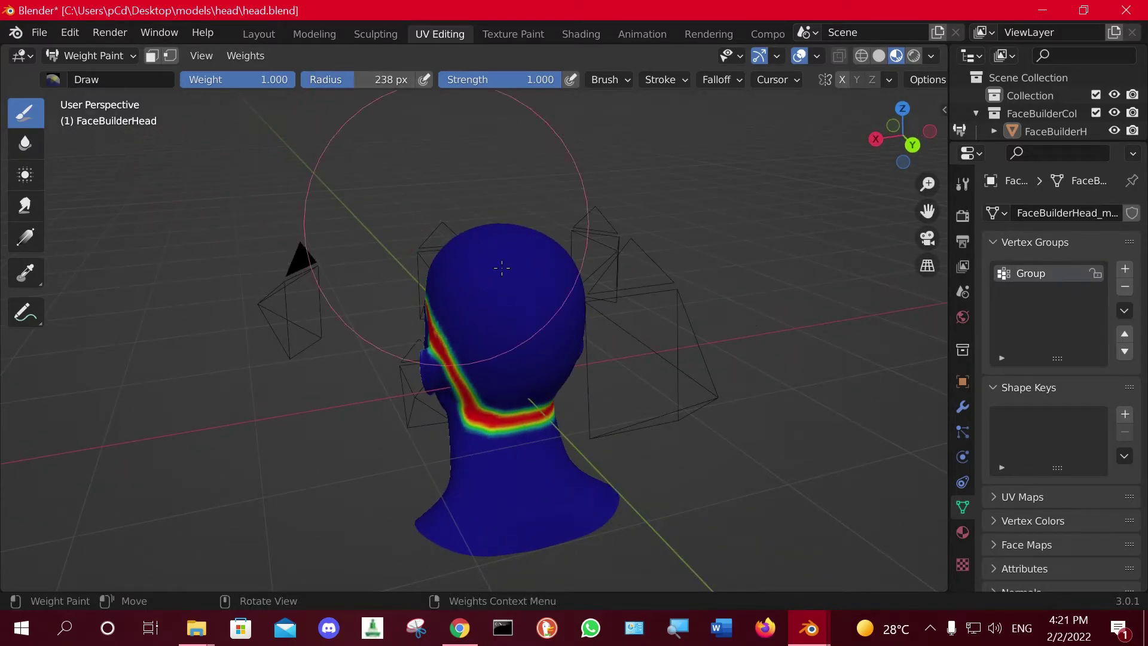
middle_click_drag(384, 218, 513, 257)
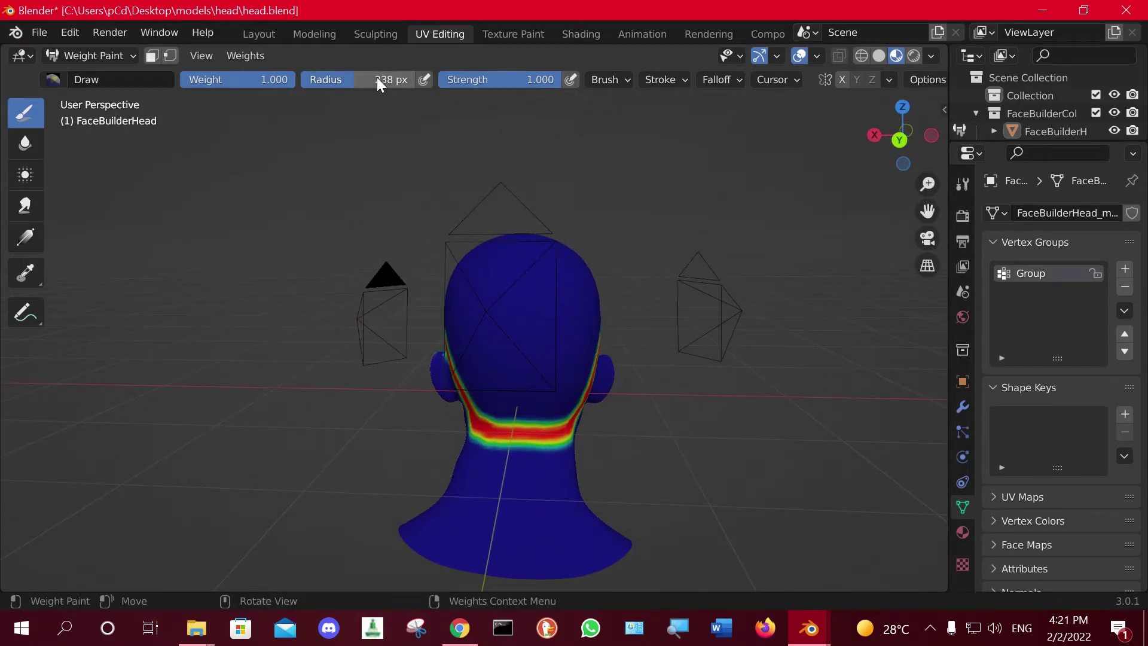
left_click_drag(378, 79, 335, 79)
Paint full weight down the back of the head to the nape, covering the remaining blue bands.
mouse_move(502, 257)
left_mouse_down()
mouse_move(517, 399)
mouse_move(472, 275)
left_mouse_up()
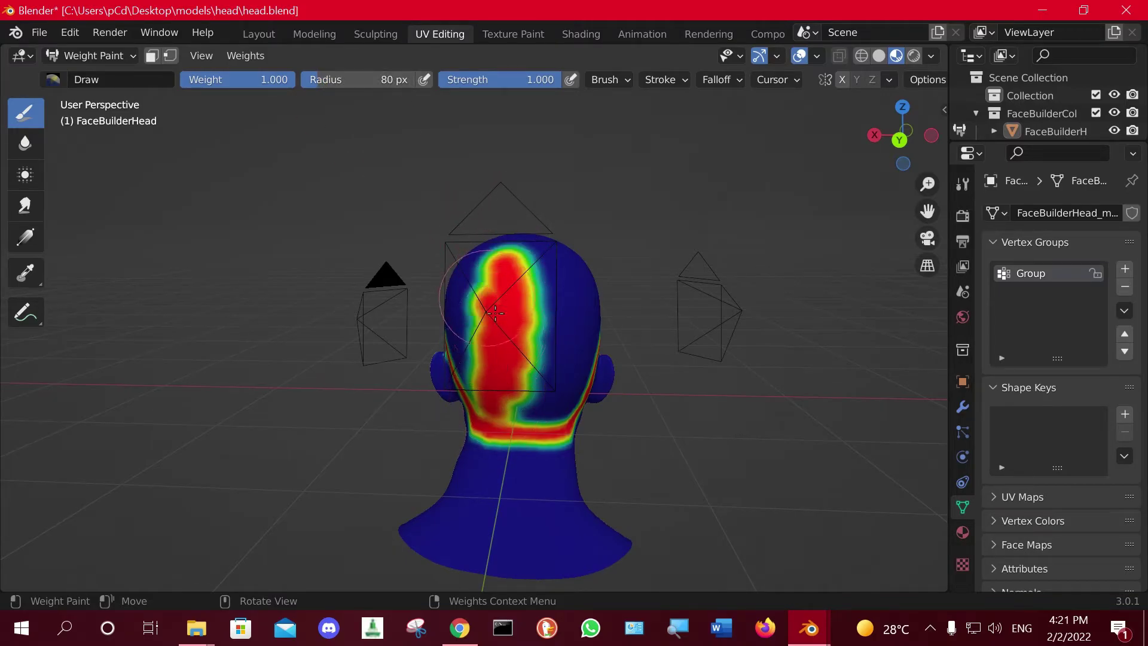
mouse_move(526, 358)
middle_mouse_down()
mouse_move(715, 372)
mouse_move(508, 251)
middle_mouse_up()
left_click_drag(505, 241, 498, 361)
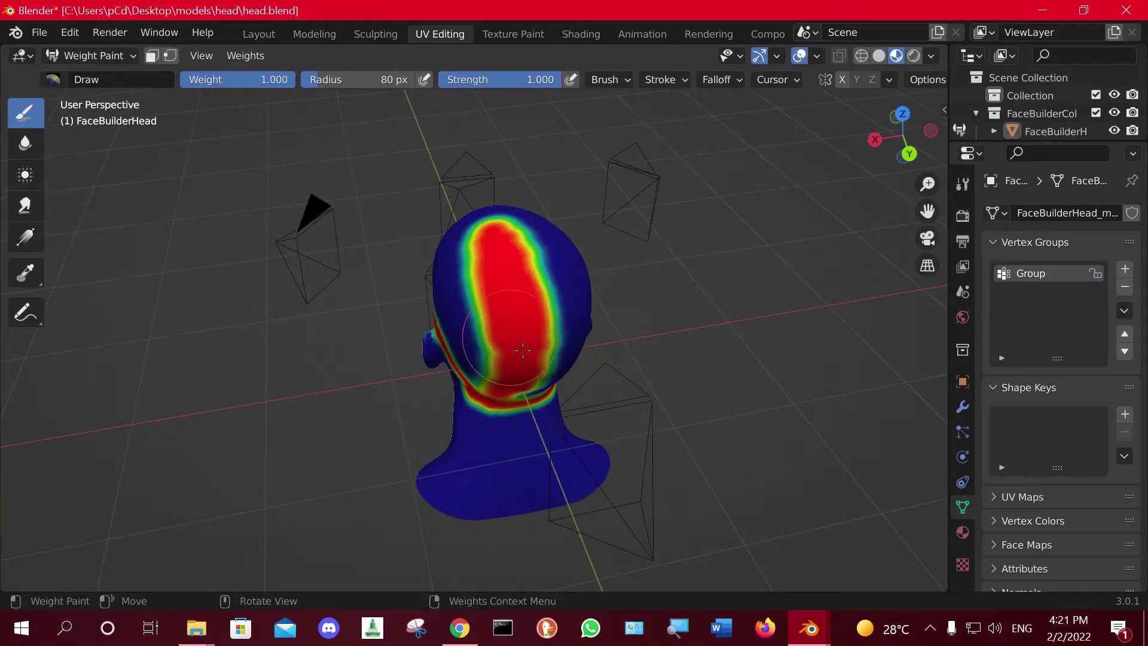
middle_click_drag(571, 357, 397, 231)
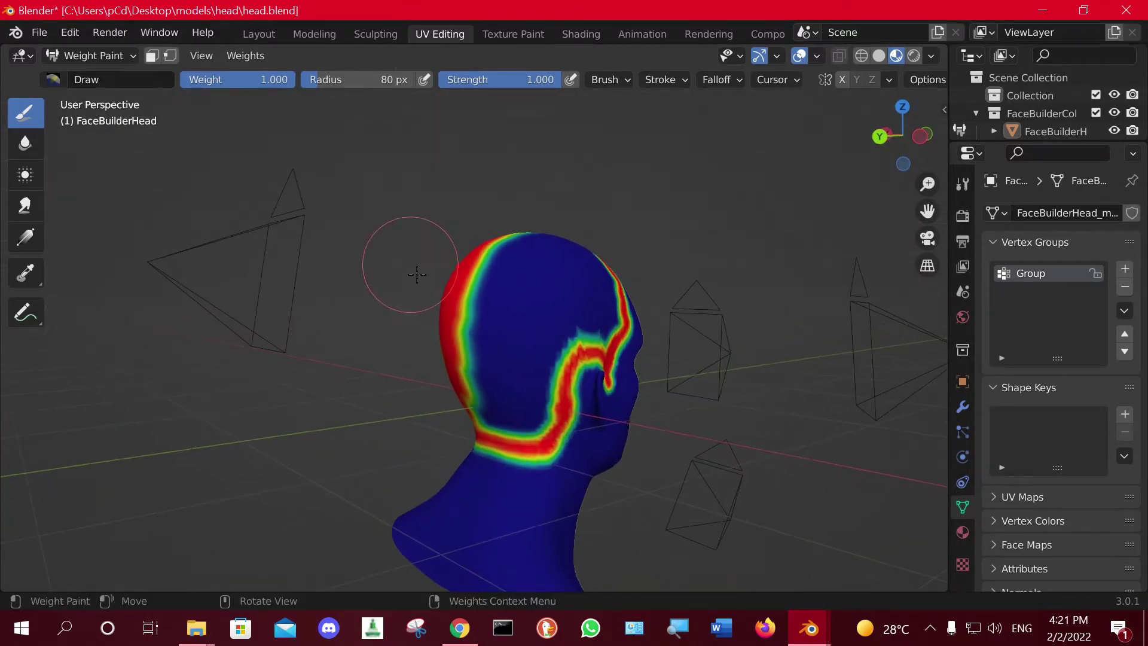
mouse_move(526, 263)
left_mouse_down()
mouse_move(526, 341)
mouse_move(510, 312)
mouse_move(488, 412)
mouse_move(520, 406)
mouse_move(543, 439)
left_mouse_up()
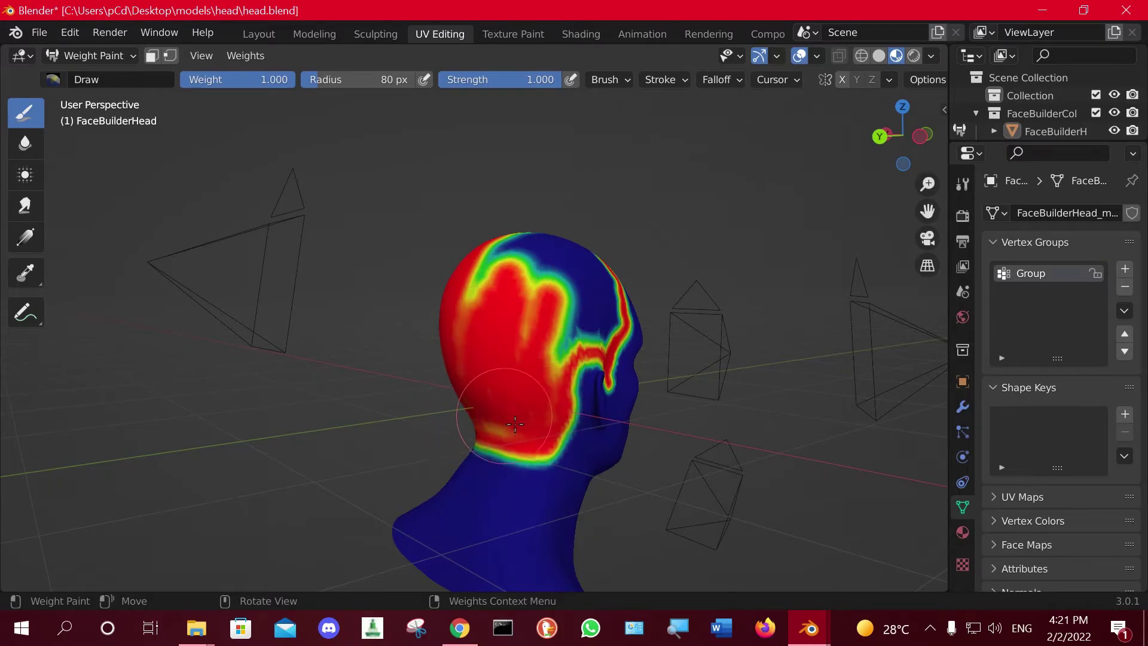
middle_click_drag(514, 424, 476, 348)
mouse_move(535, 265)
left_mouse_down()
mouse_move(569, 326)
mouse_move(536, 376)
left_mouse_up()
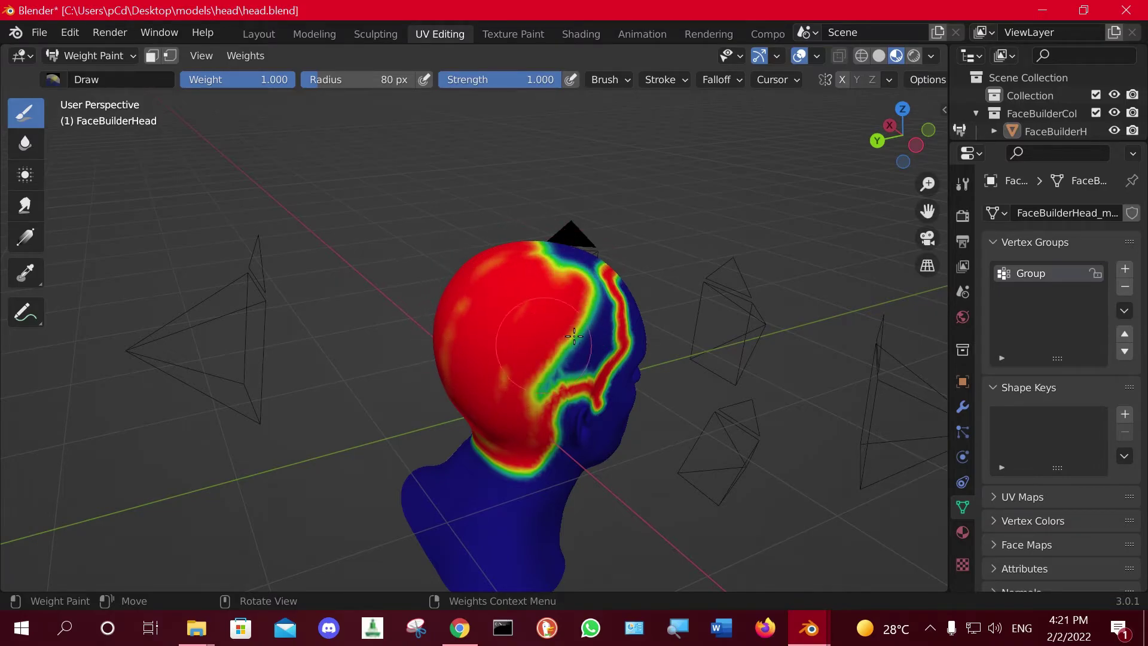
middle_click_drag(613, 355, 472, 299)
mouse_move(473, 299)
left_mouse_down()
mouse_move(546, 367)
mouse_move(529, 375)
left_mouse_up()
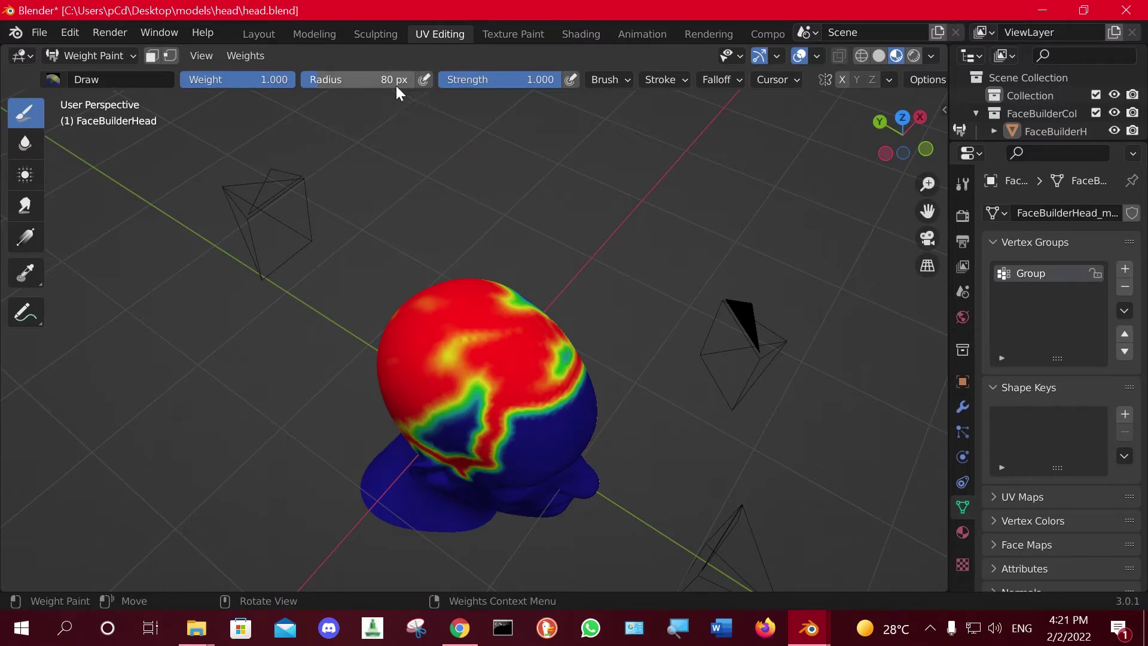
With a 26 px brush, fill the blue patches on the side, above the ear and on the crown.
left_click_drag(389, 79, 350, 79)
middle_click_drag(479, 299, 568, 310)
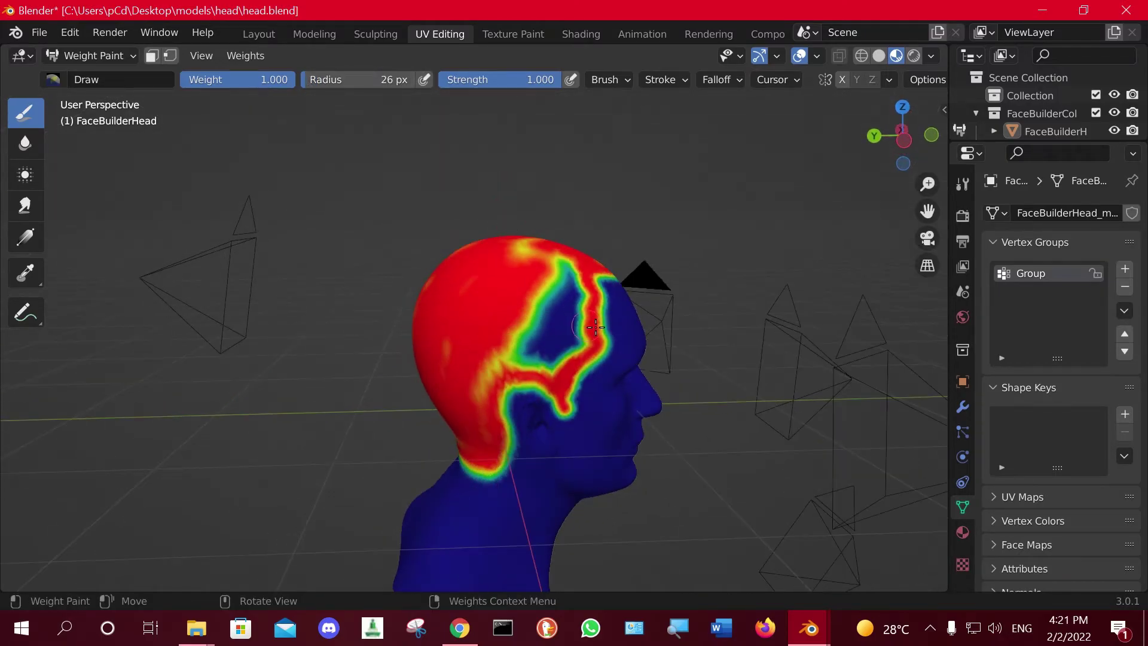
mouse_move(568, 311)
left_mouse_down()
mouse_move(528, 368)
mouse_move(550, 374)
left_mouse_up()
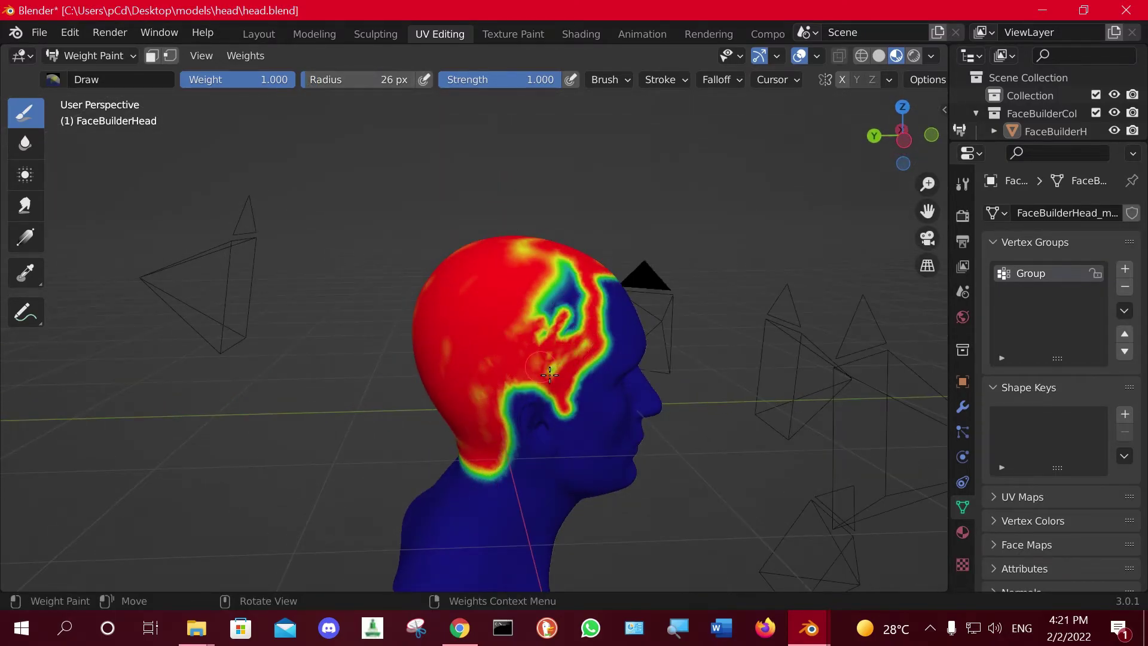
left_click_drag(580, 338, 574, 292)
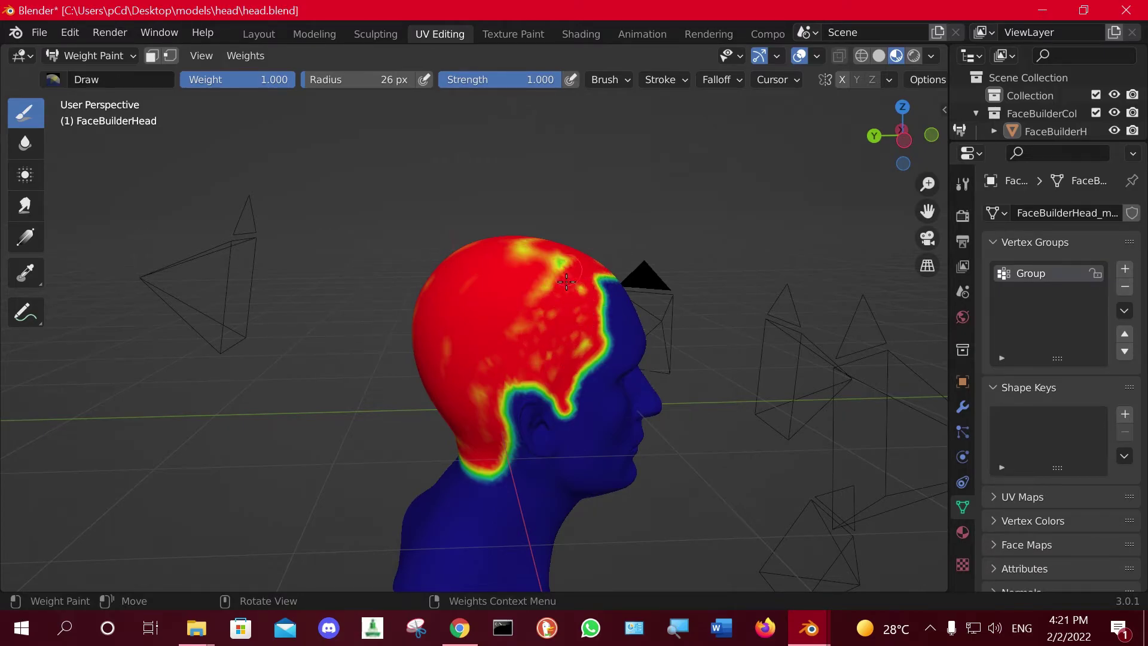
middle_click_drag(561, 274, 412, 334)
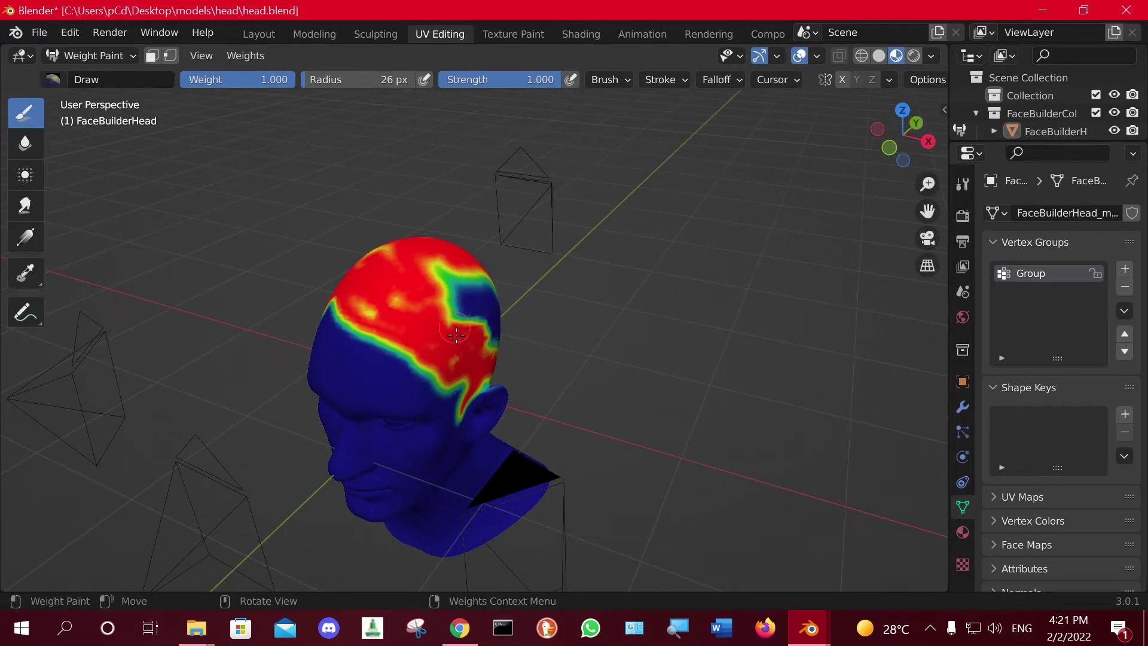
left_click_drag(456, 335, 447, 276)
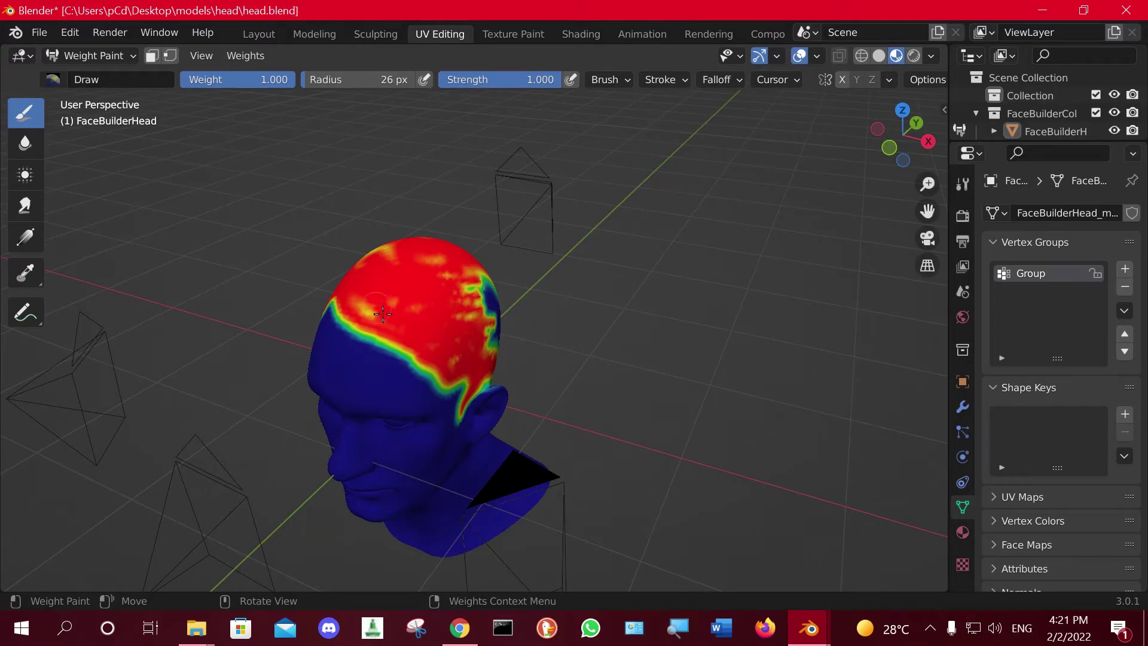
Enlarge the brush to 67 px and paint the last blue patch near the top red.
middle_click_drag(593, 316, 219, 55)
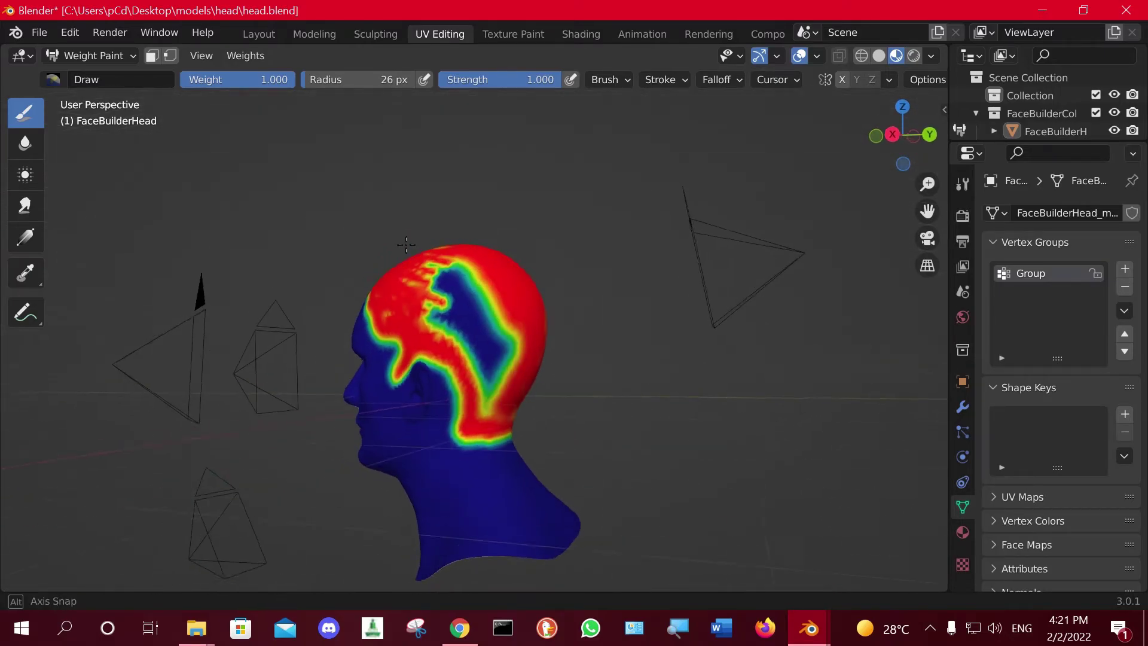
left_click_drag(328, 81, 371, 81)
mouse_move(448, 254)
left_mouse_down()
mouse_move(493, 306)
mouse_move(505, 389)
mouse_move(497, 375)
left_mouse_up()
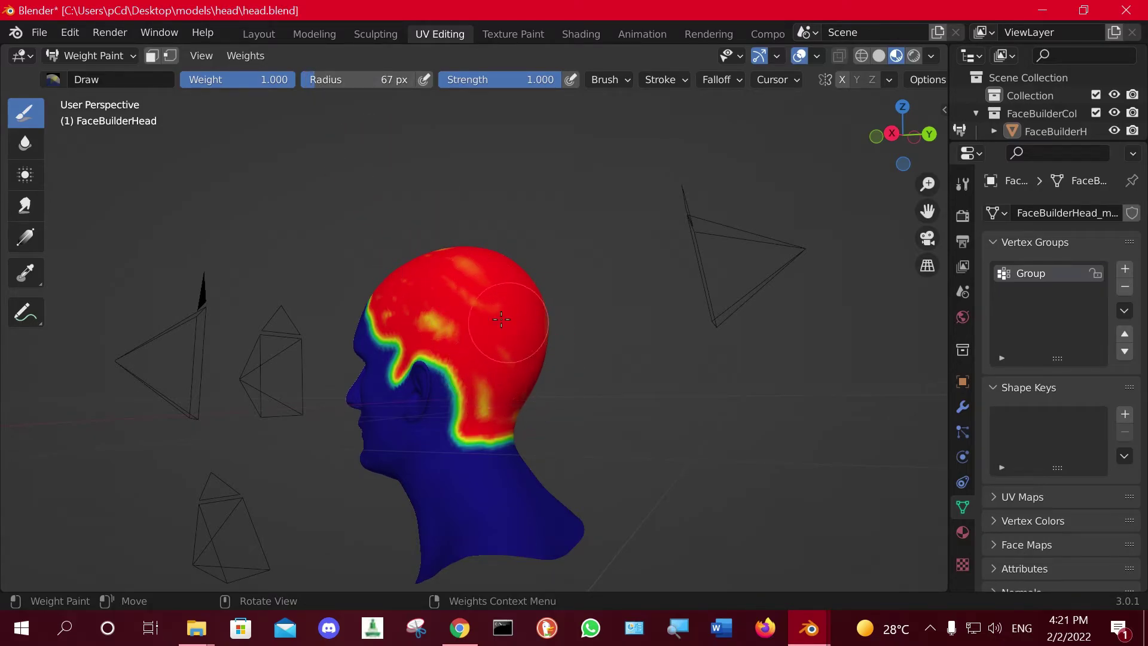
mouse_move(493, 385)
middle_mouse_down()
mouse_move(521, 329)
mouse_move(404, 178)
middle_mouse_up()
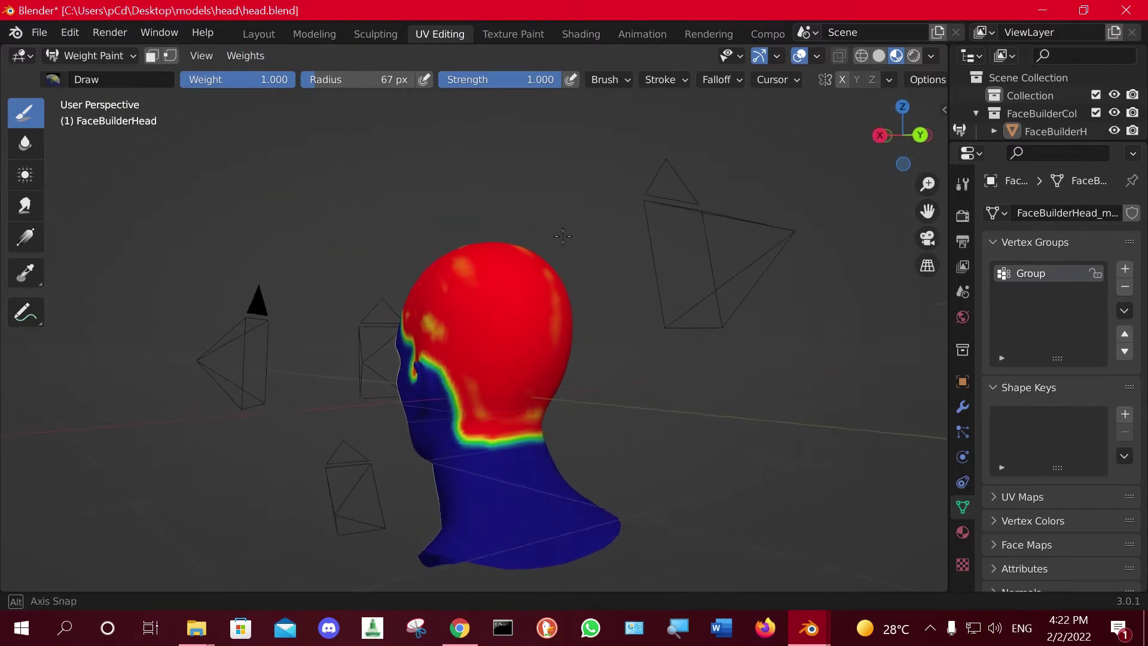
After a textured check, return to Weight Paint and paint hair weight across the back of the neck.
left_click(92, 63)
middle_click_drag(536, 253, 354, 166)
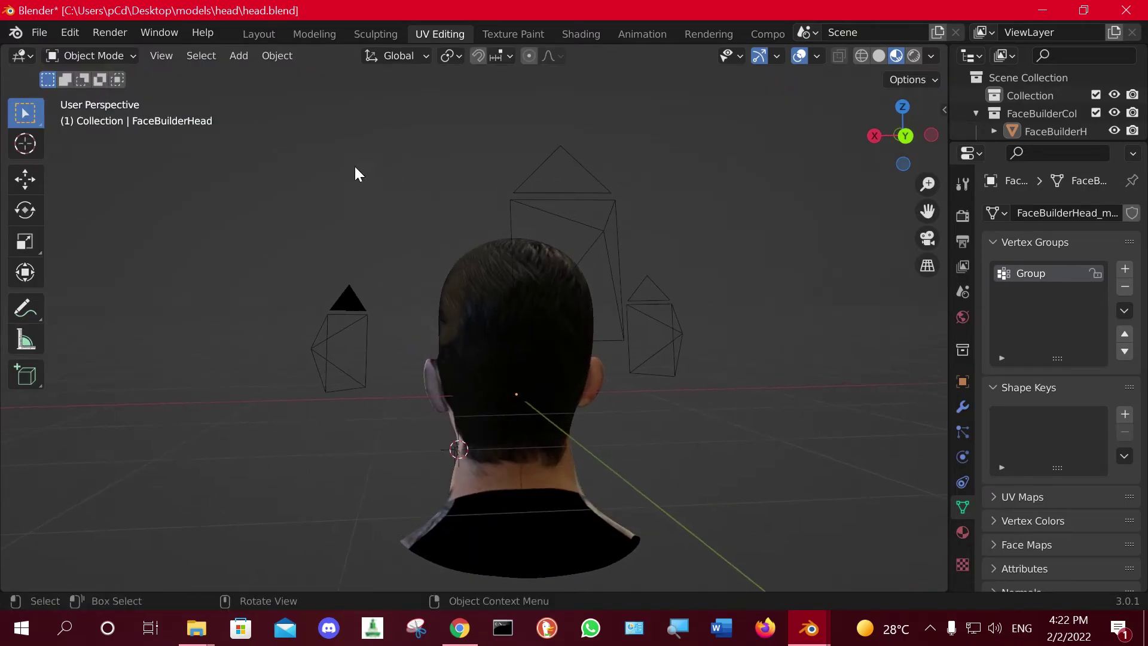
left_click(95, 57)
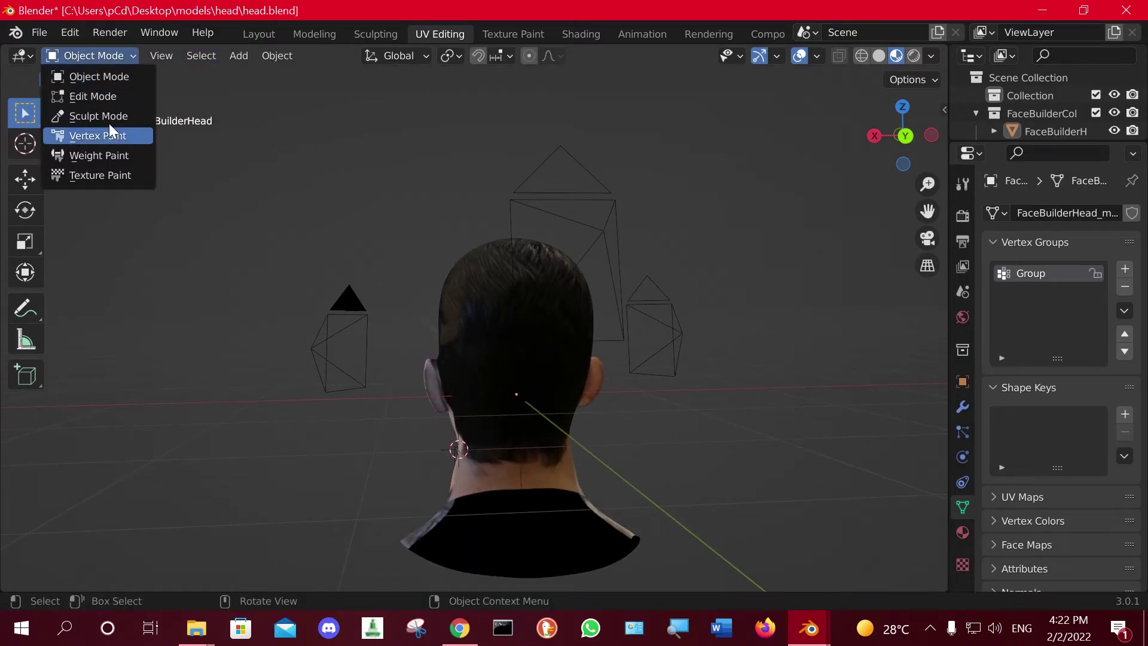
left_click(101, 155)
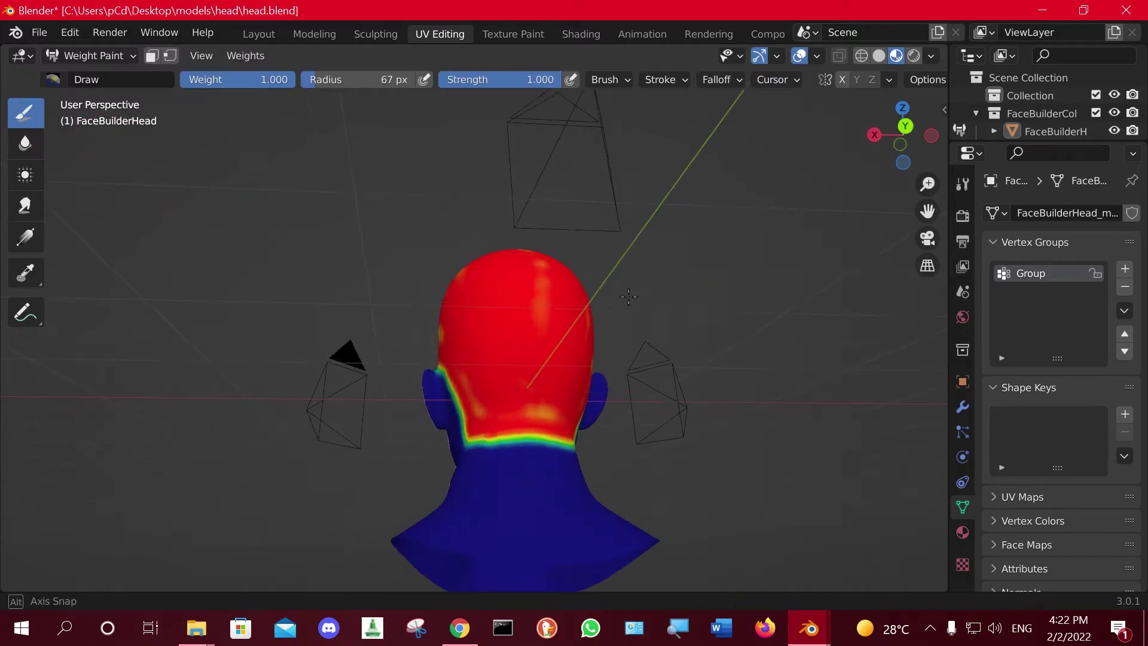
middle_click_drag(672, 405, 656, 462)
scroll(657, 462, "up", 1)
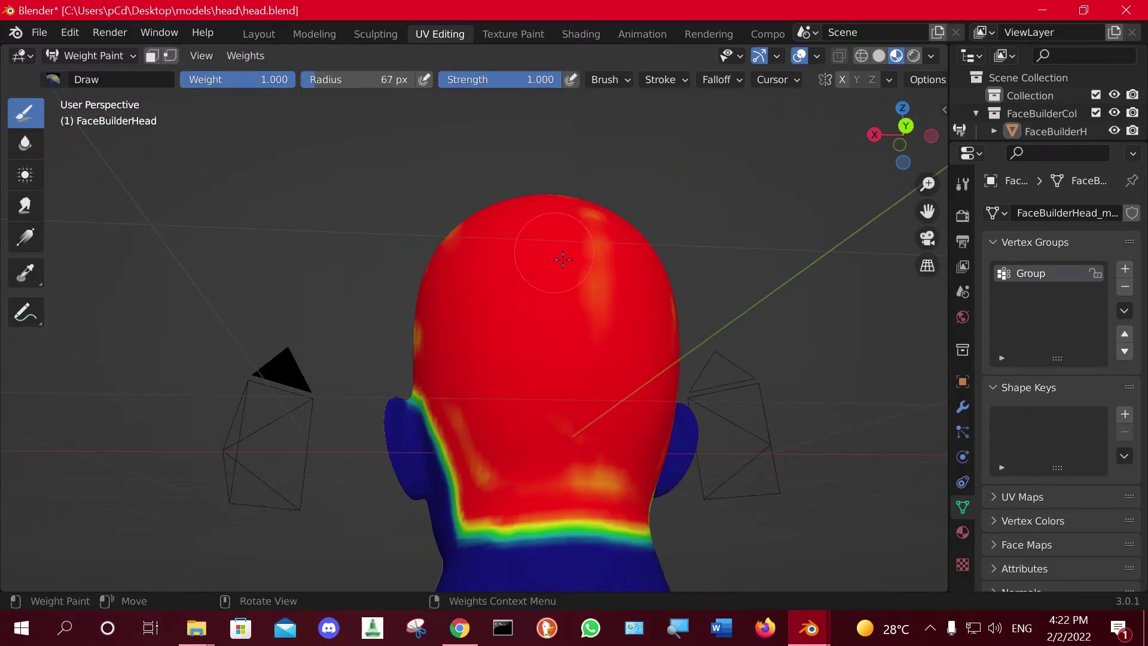
middle_click_drag(546, 249, 555, 466)
left_click_drag(503, 498, 639, 508)
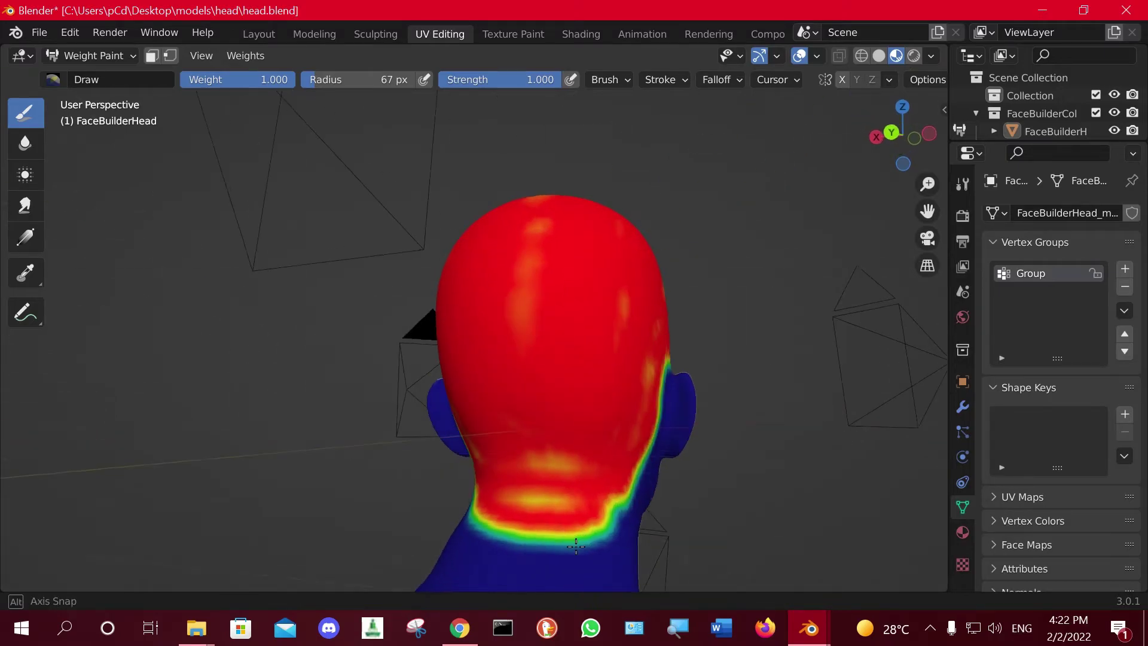
Toggle textured Object Mode and back to Weight Paint, then zoom in on the neck from the side.
mouse_move(639, 509)
middle_mouse_down()
mouse_move(518, 315)
mouse_move(383, 299)
middle_mouse_up()
left_click(76, 56)
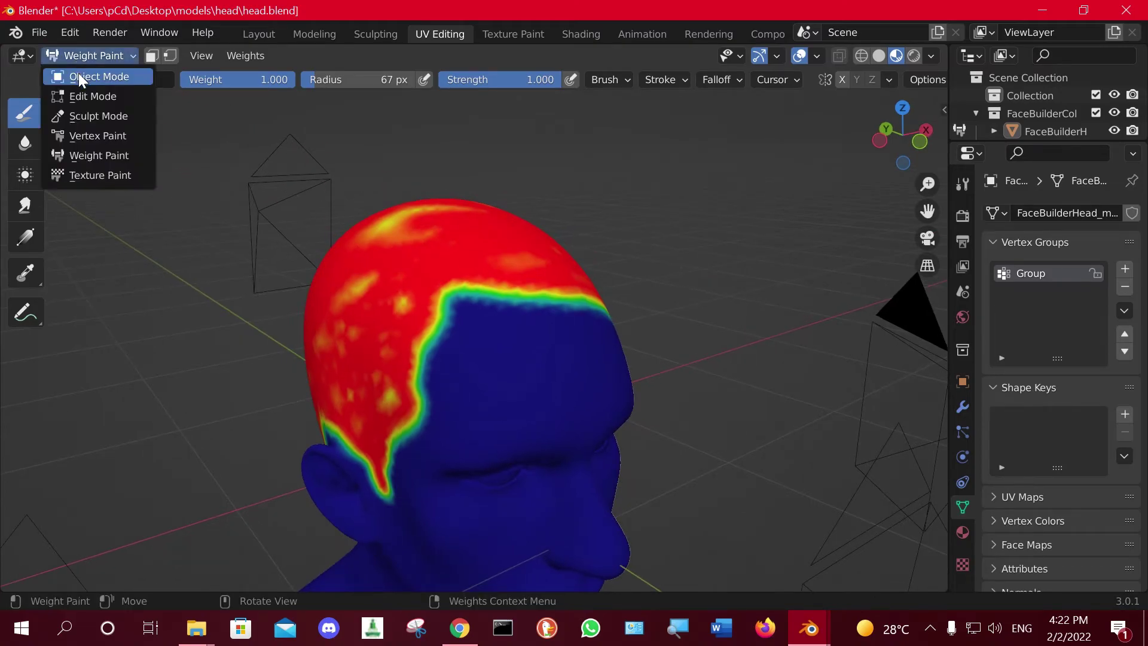
left_click(80, 75)
left_click(92, 55)
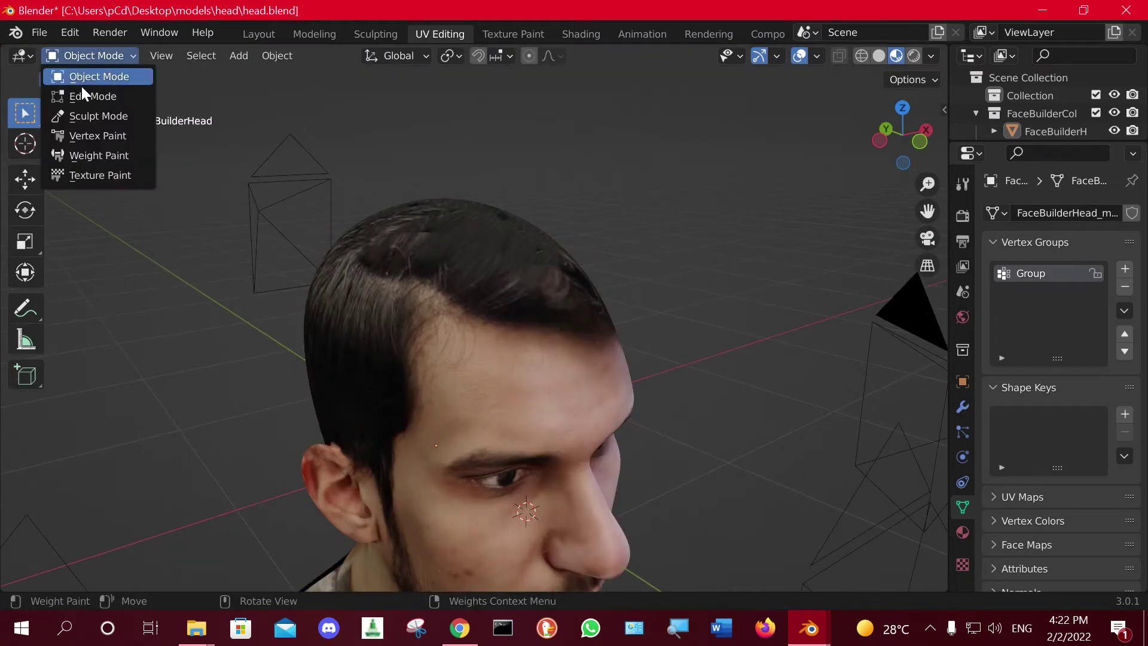
left_click(102, 154)
middle_click_drag(473, 299, 223, 178)
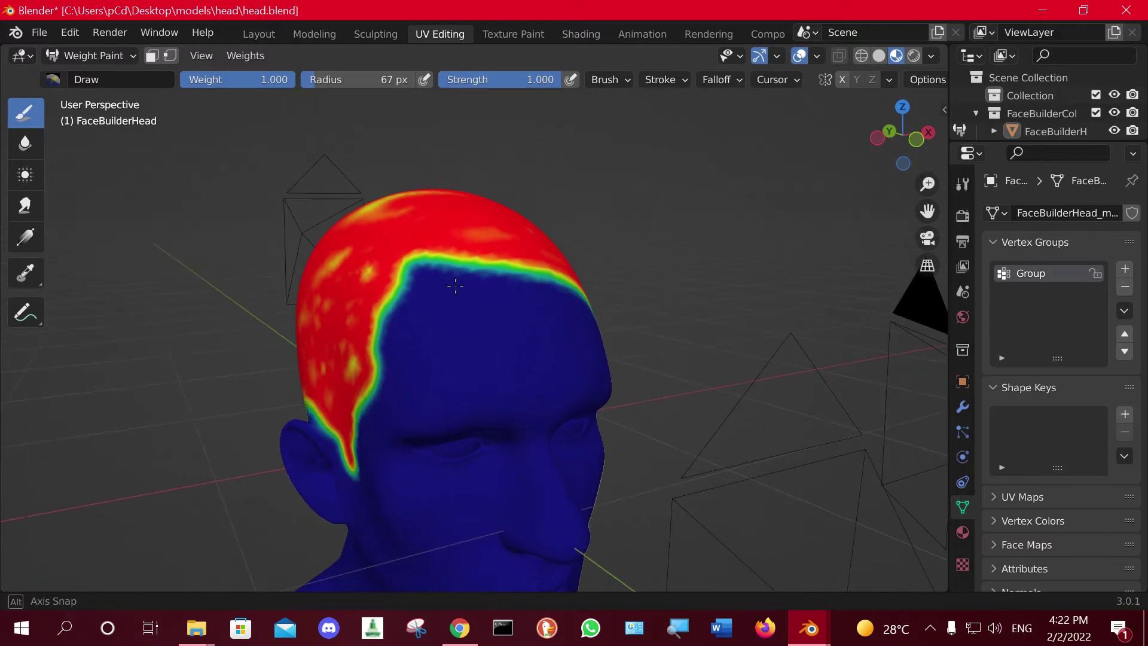
mouse_move(486, 280)
middle_mouse_down()
mouse_move(542, 364)
mouse_move(529, 438)
middle_mouse_up()
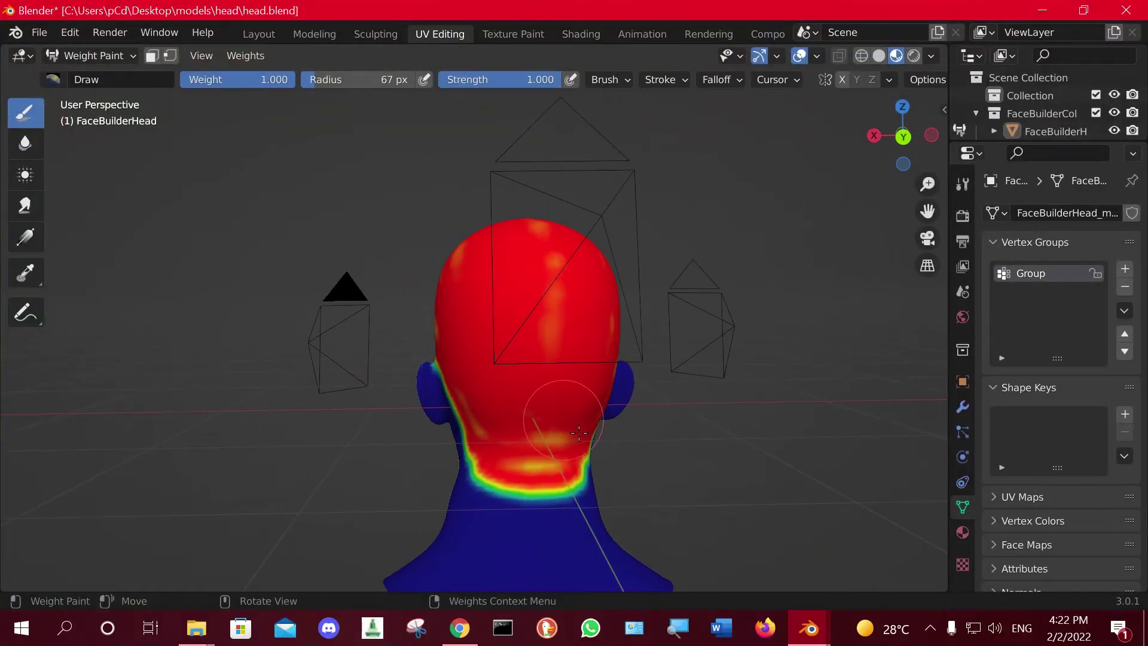
scroll(635, 347, "up", 3)
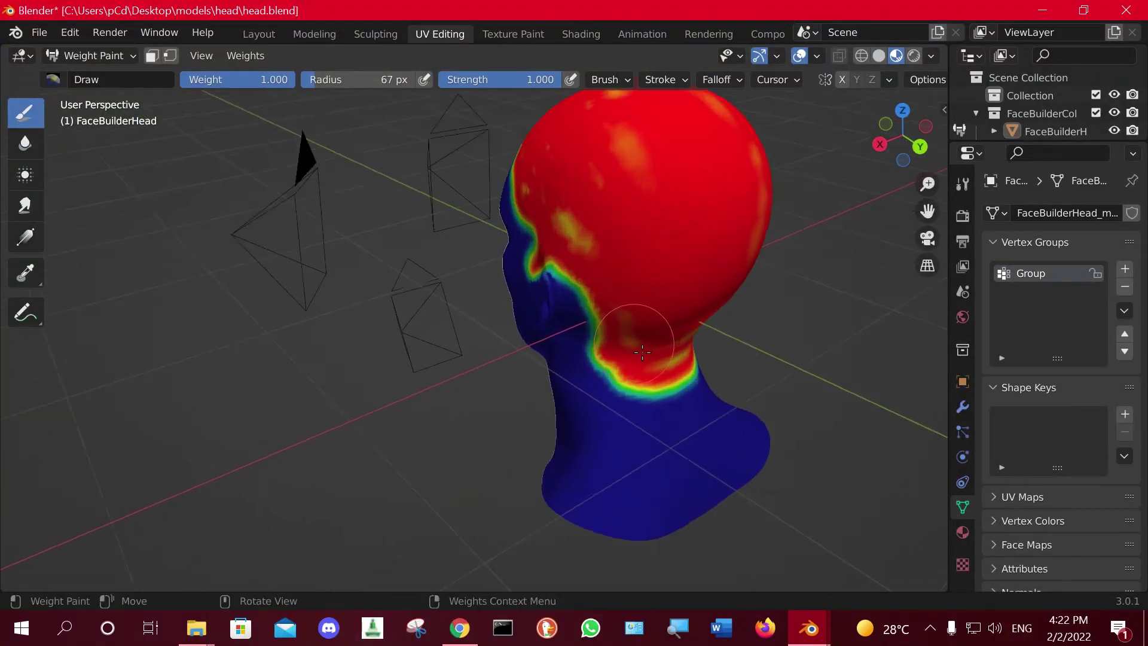
scroll(696, 326, "up", 3)
mouse_move(696, 326)
middle_mouse_down()
mouse_move(679, 346)
mouse_move(641, 323)
middle_mouse_up()
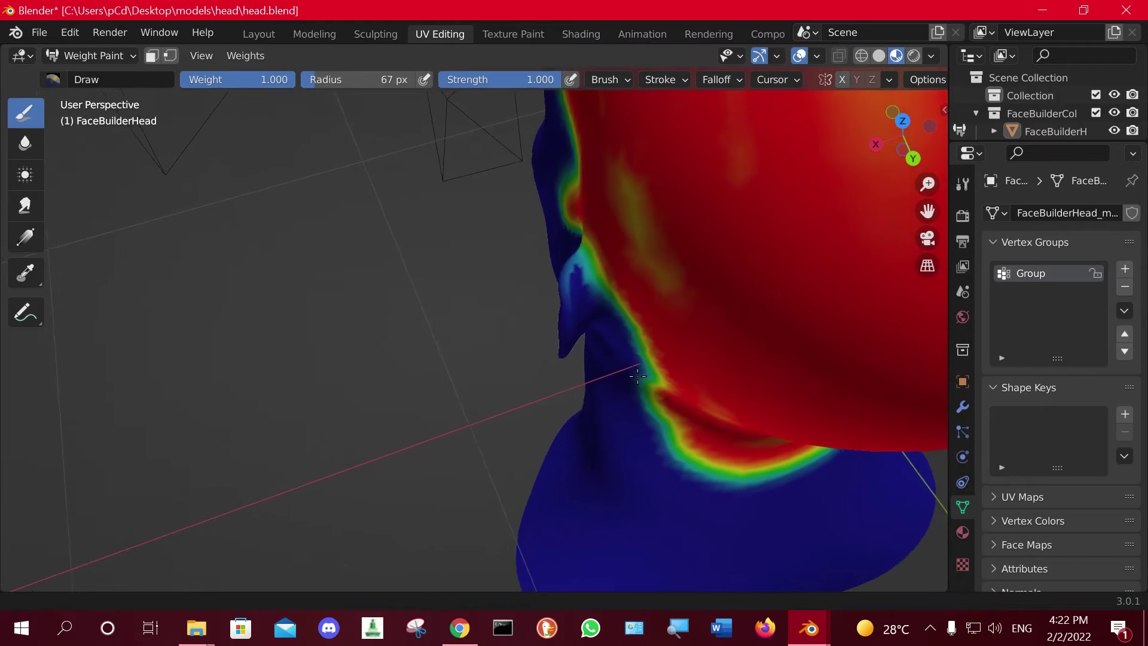
Switch to the Subtract brush and remove stray weight along the neck edge.
left_click(89, 78)
left_click(509, 134)
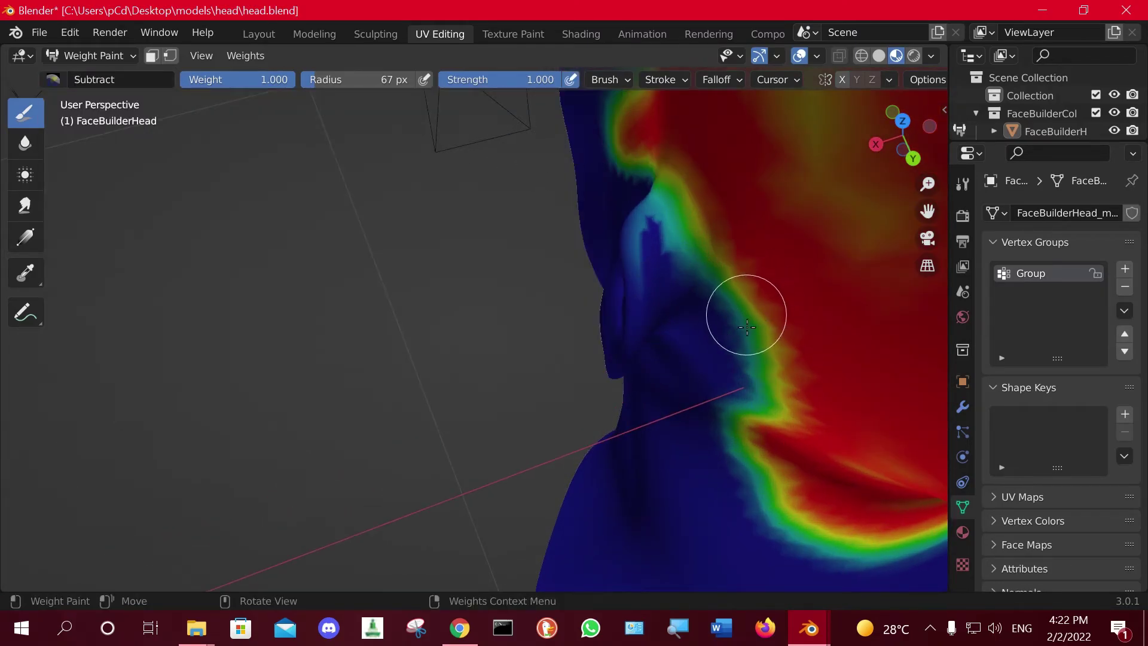
middle_click_drag(747, 327, 673, 367)
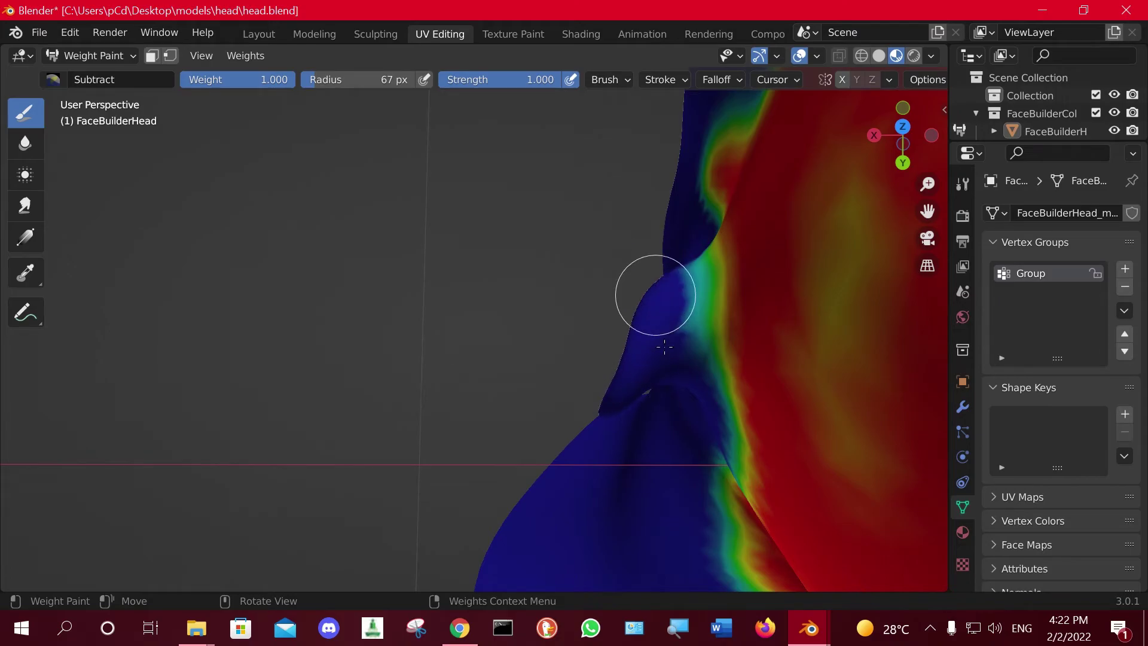
mouse_move(664, 347)
left_mouse_down()
mouse_move(654, 371)
mouse_move(683, 253)
mouse_move(686, 328)
mouse_move(704, 367)
mouse_move(698, 238)
left_mouse_up()
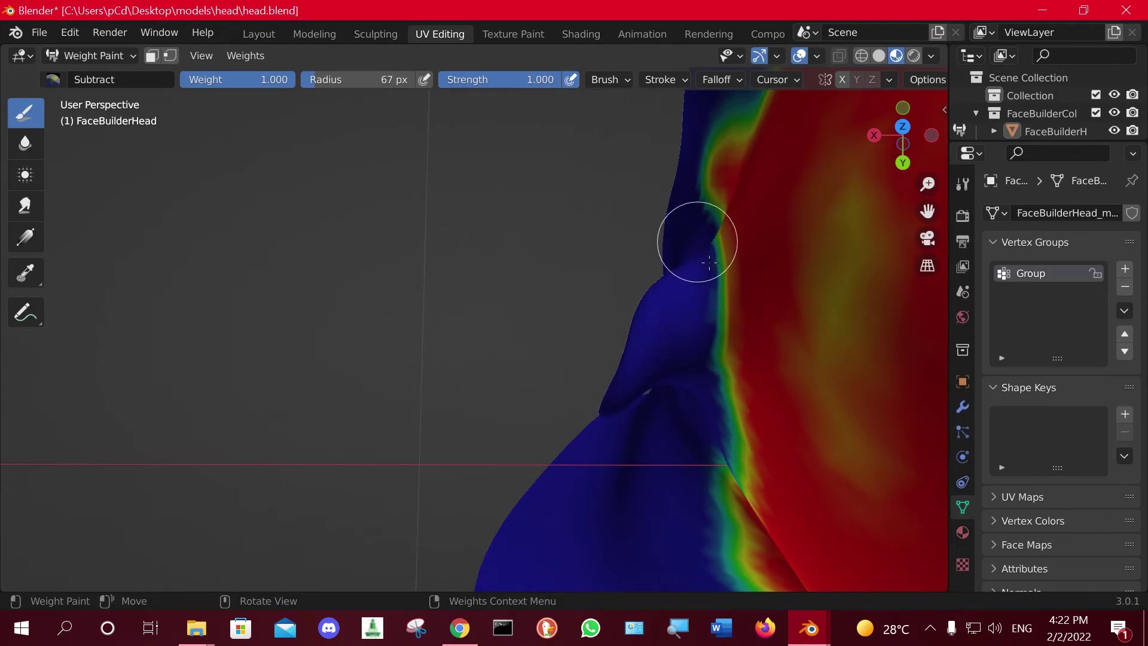
middle_click_drag(697, 238, 3, 244)
Orbit and zoom out around the head to inspect the trimmed weight.
mouse_move(497, 348)
middle_mouse_down()
mouse_move(486, 397)
mouse_move(748, 388)
mouse_move(460, 358)
mouse_move(479, 403)
mouse_move(566, 425)
middle_mouse_up()
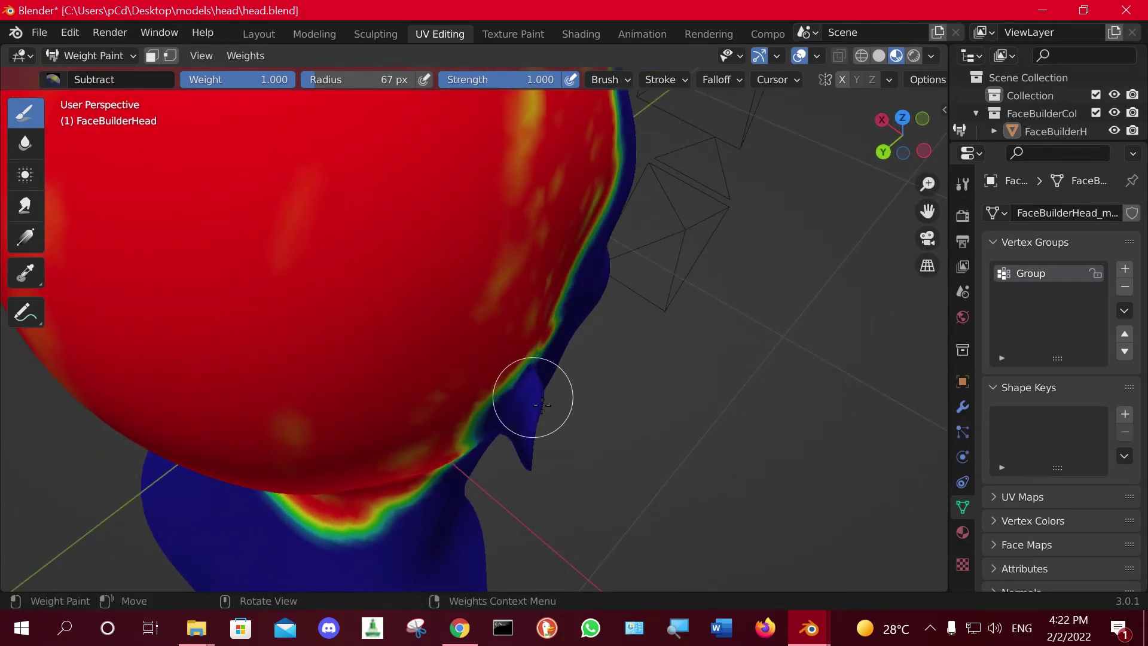
middle_click_drag(618, 402, 457, 335)
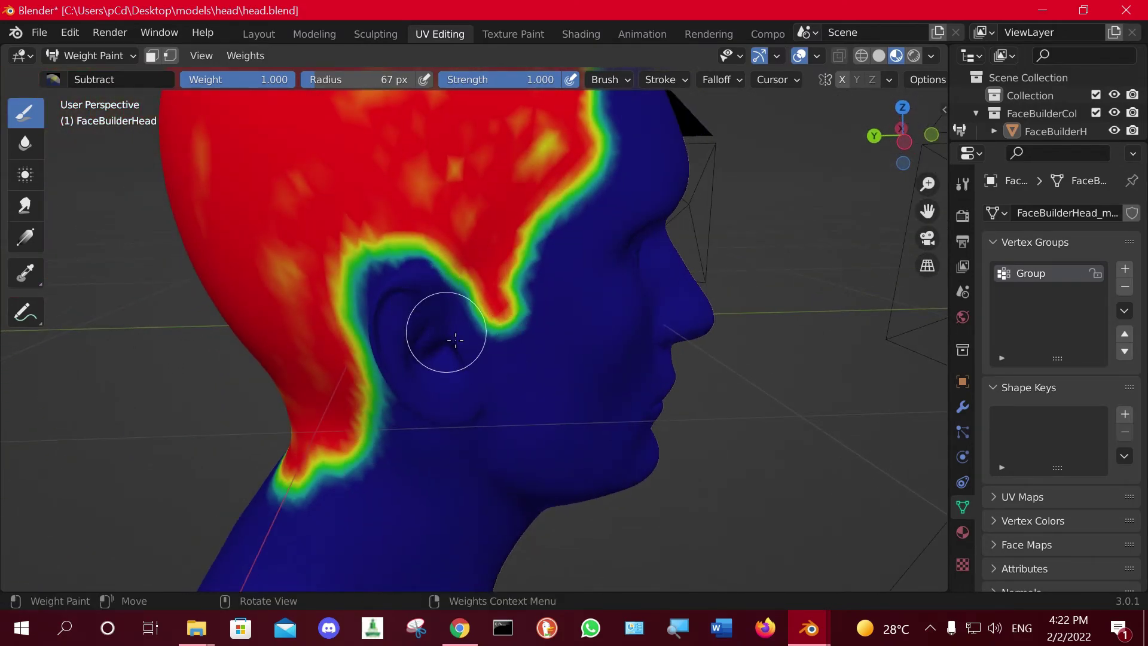
middle_click_drag(447, 309, 584, 389)
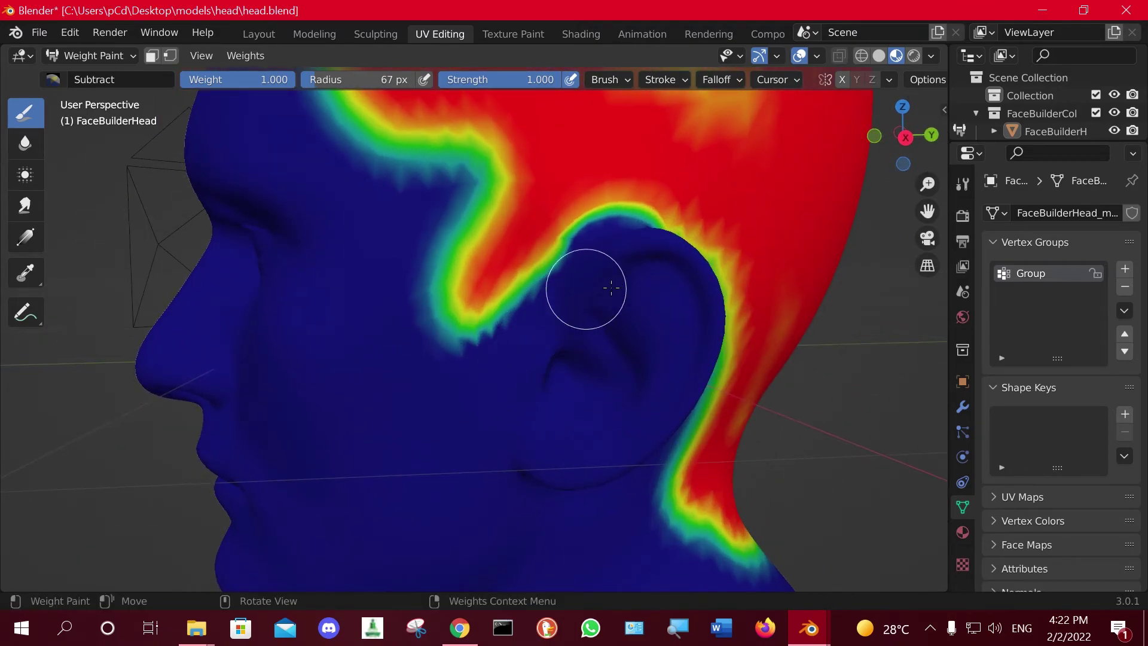
scroll(638, 381, "down", 5)
middle_click_drag(637, 381, 781, 364)
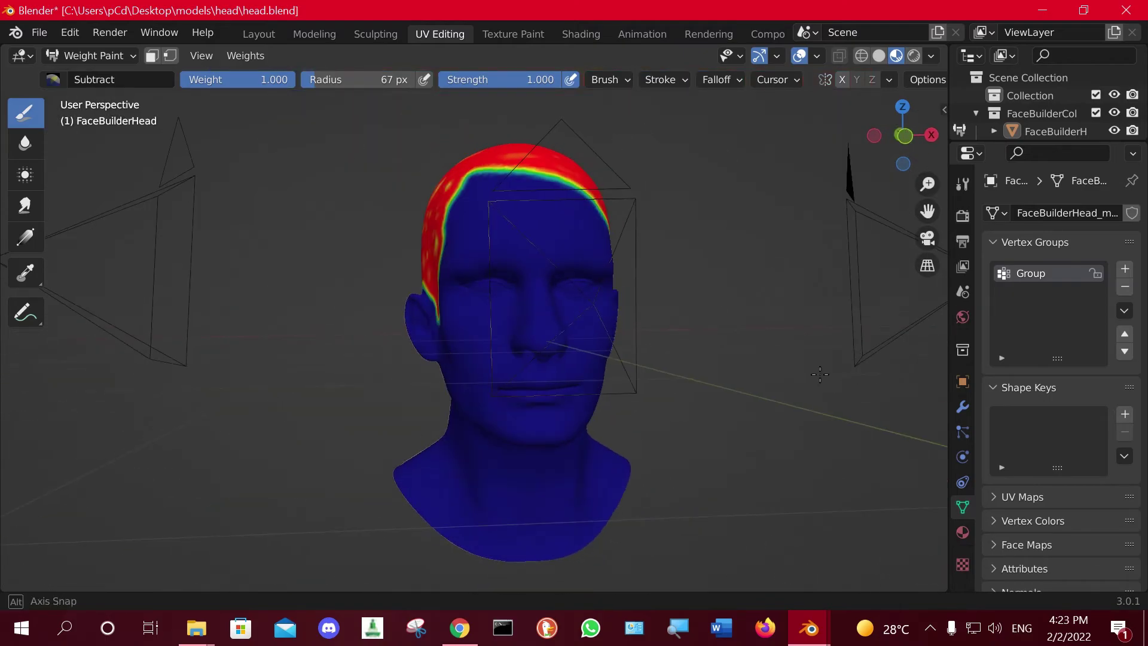
scroll(564, 315, "down", 3)
mouse_move(564, 315)
middle_mouse_down()
mouse_move(666, 375)
mouse_move(587, 316)
middle_mouse_up()
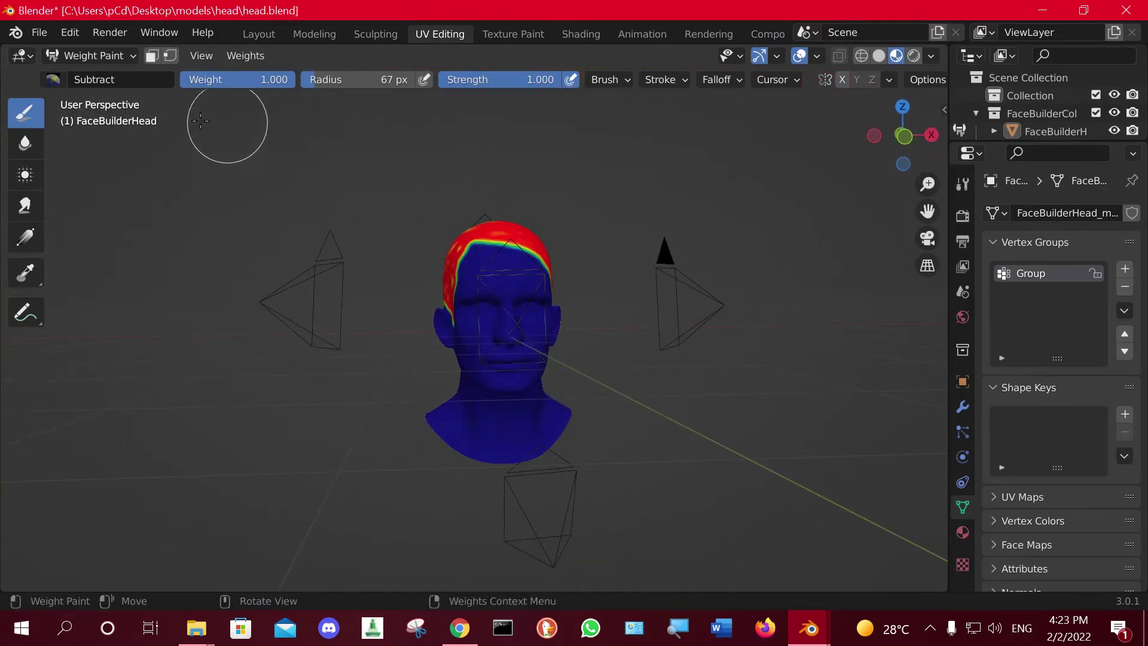
Switch the head to Object Mode and show the Particles tab in the Properties editor.
left_click(94, 55)
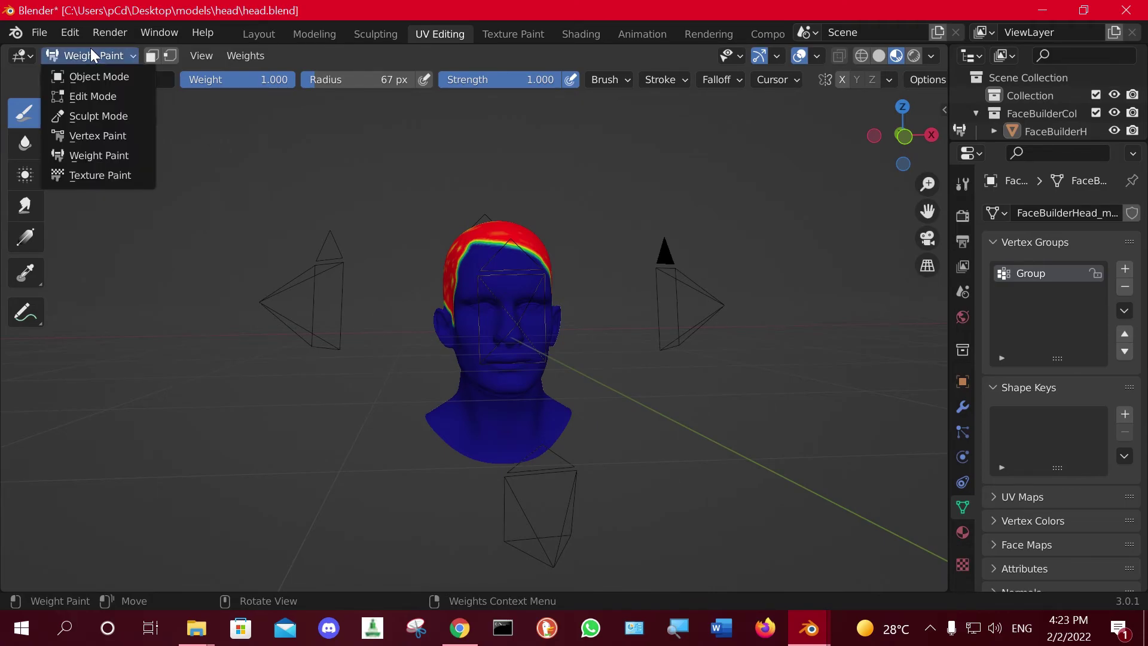
left_click(91, 52)
left_click(85, 74)
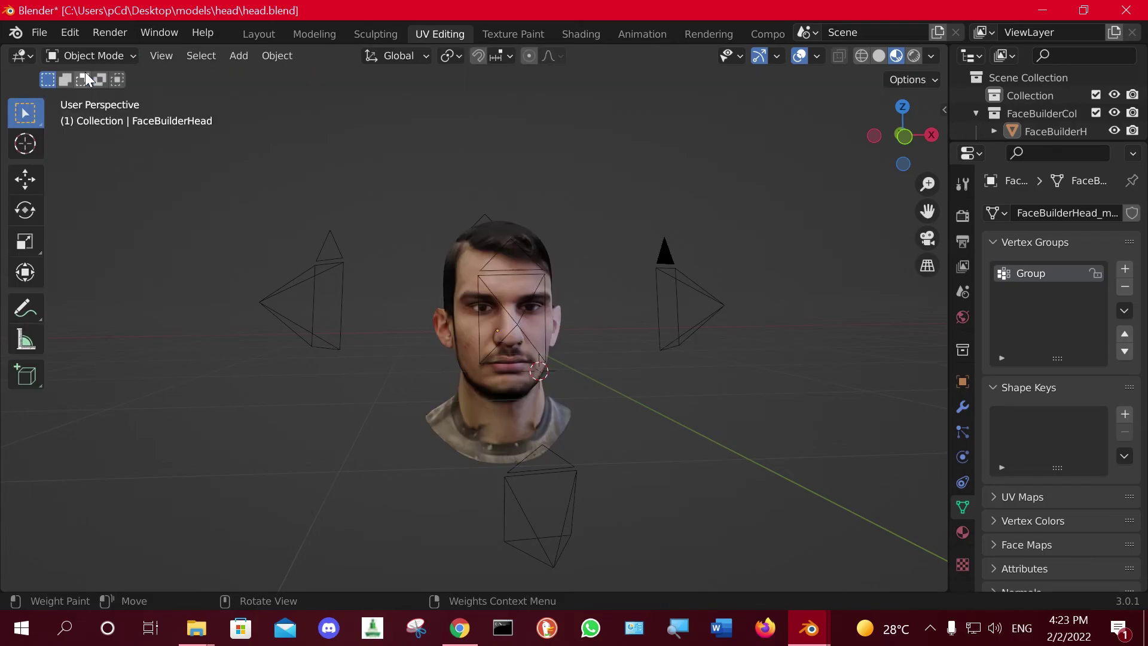
scroll(693, 309, "up", 3)
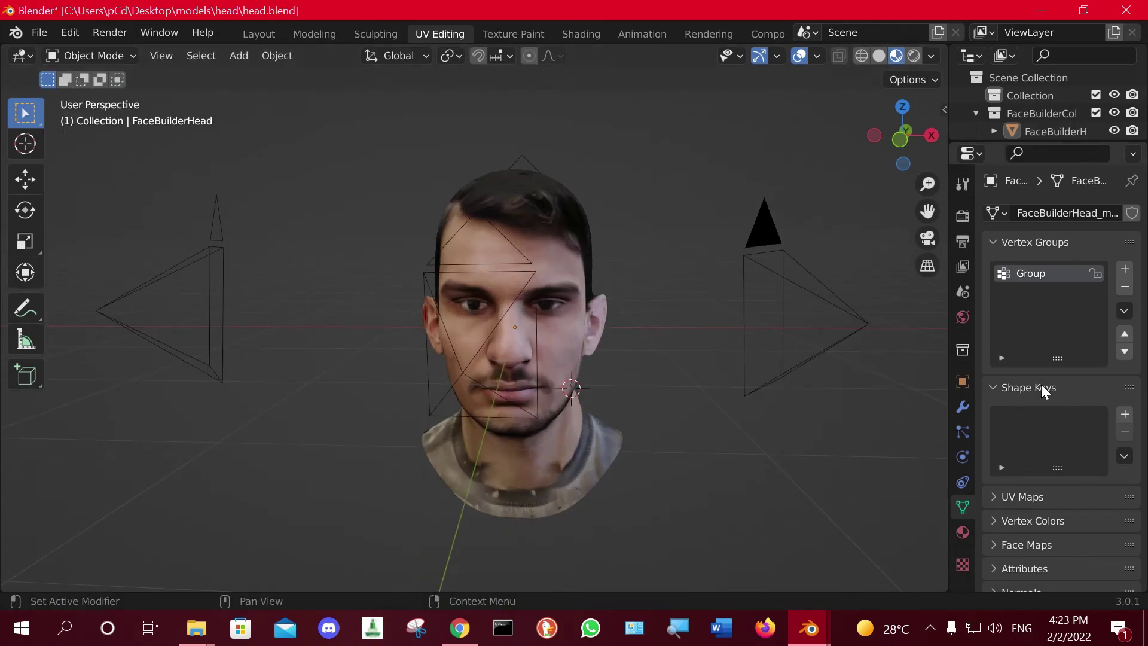
left_click(967, 432)
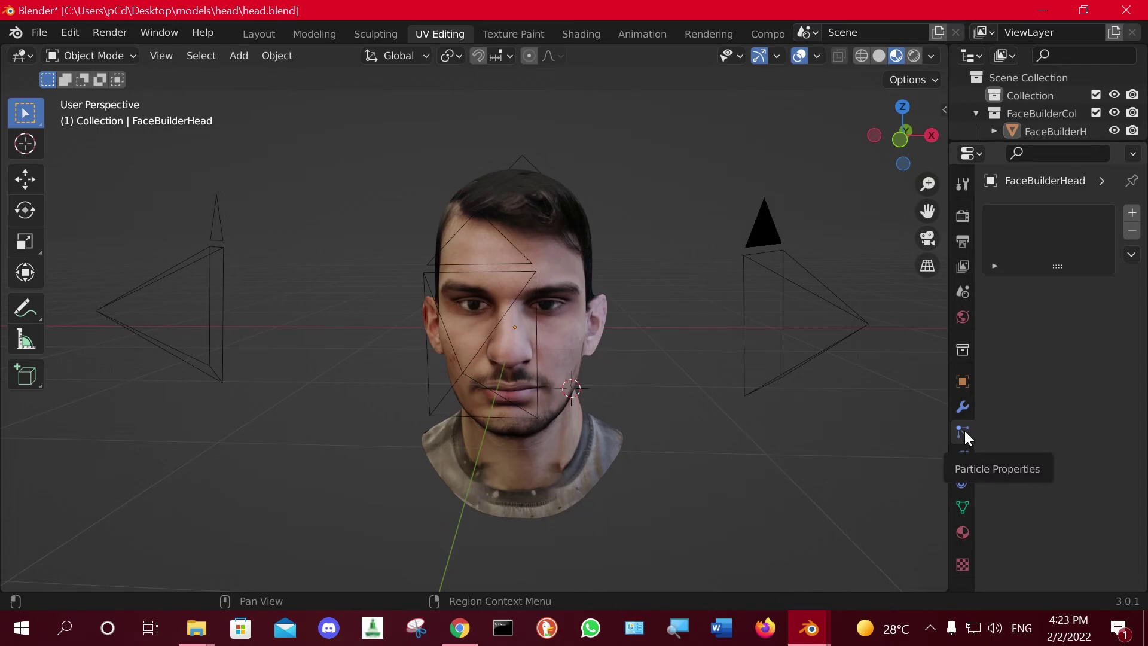
Add a Hair particle system to the head, producing 1000 strands of 400 cm.
left_click(1132, 214)
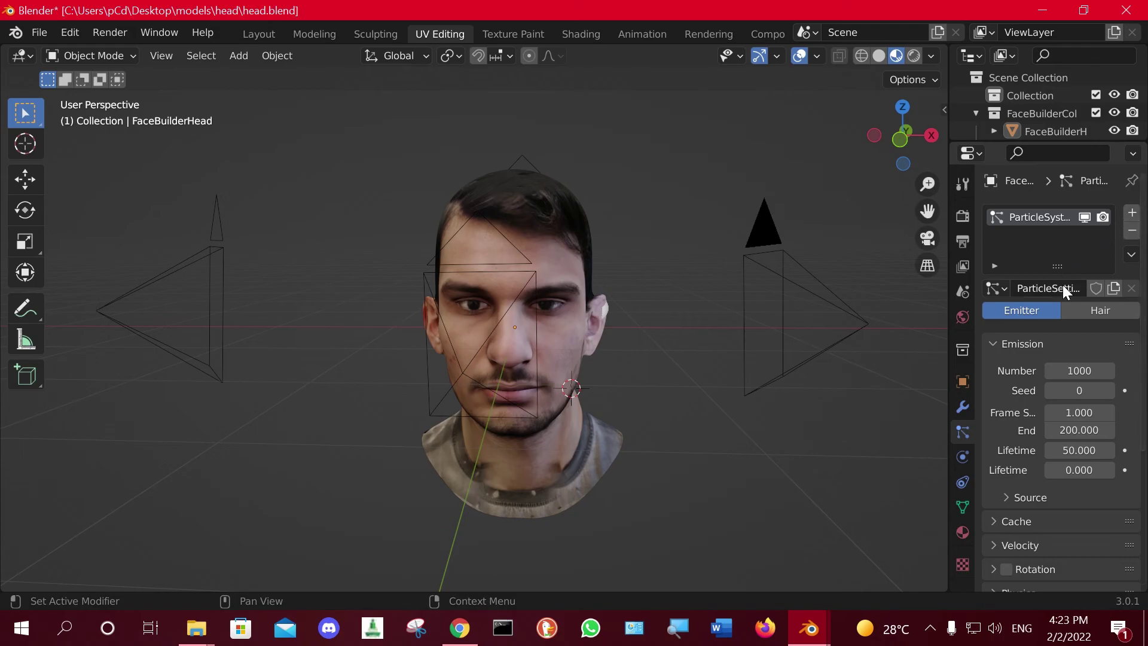
left_click(1111, 310)
mouse_move(701, 304)
middle_mouse_down()
mouse_move(500, 286)
mouse_move(766, 314)
middle_mouse_up()
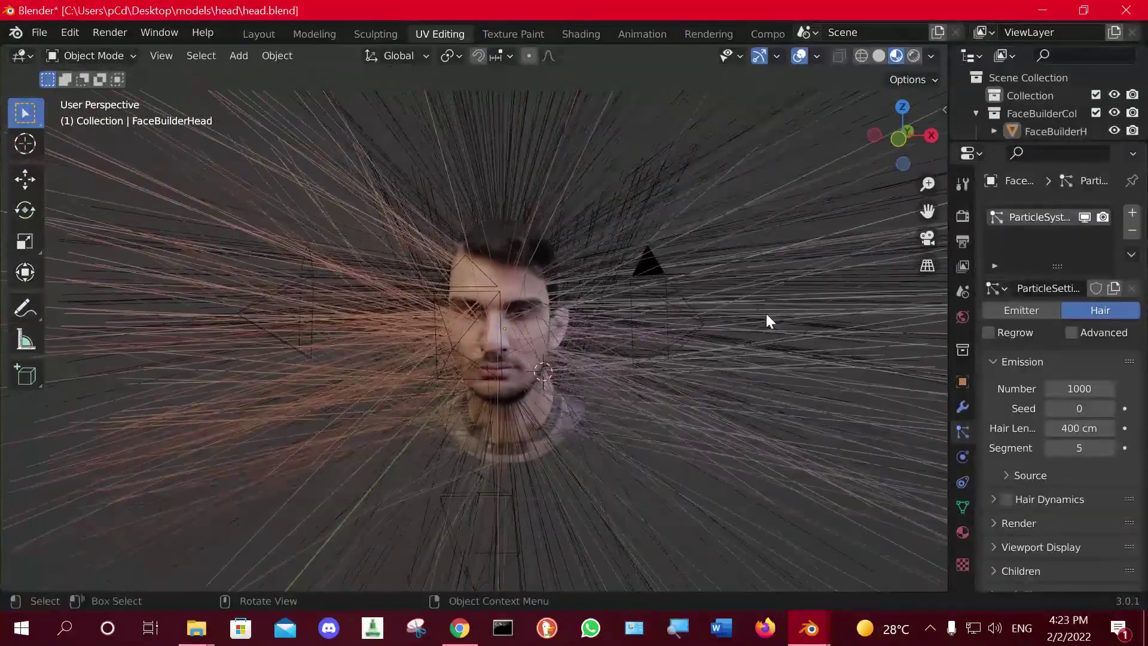
In the hair's Vertex Groups settings, set Density to the painted group Group.
scroll(1025, 432, "down", 3)
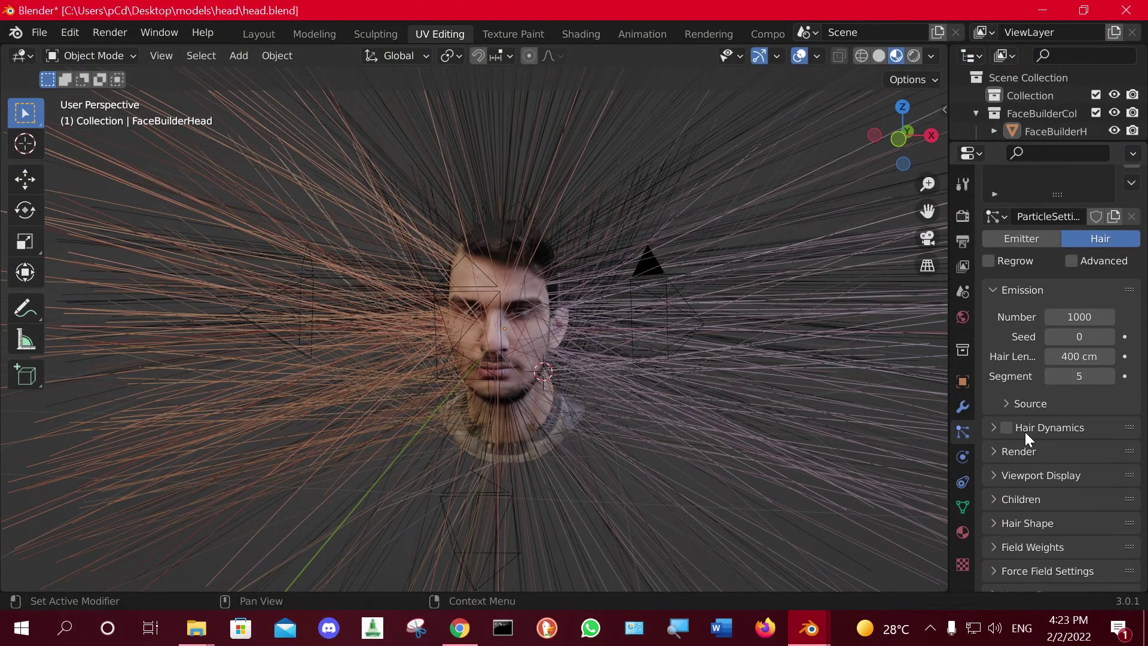
scroll(1024, 435, "down", 1)
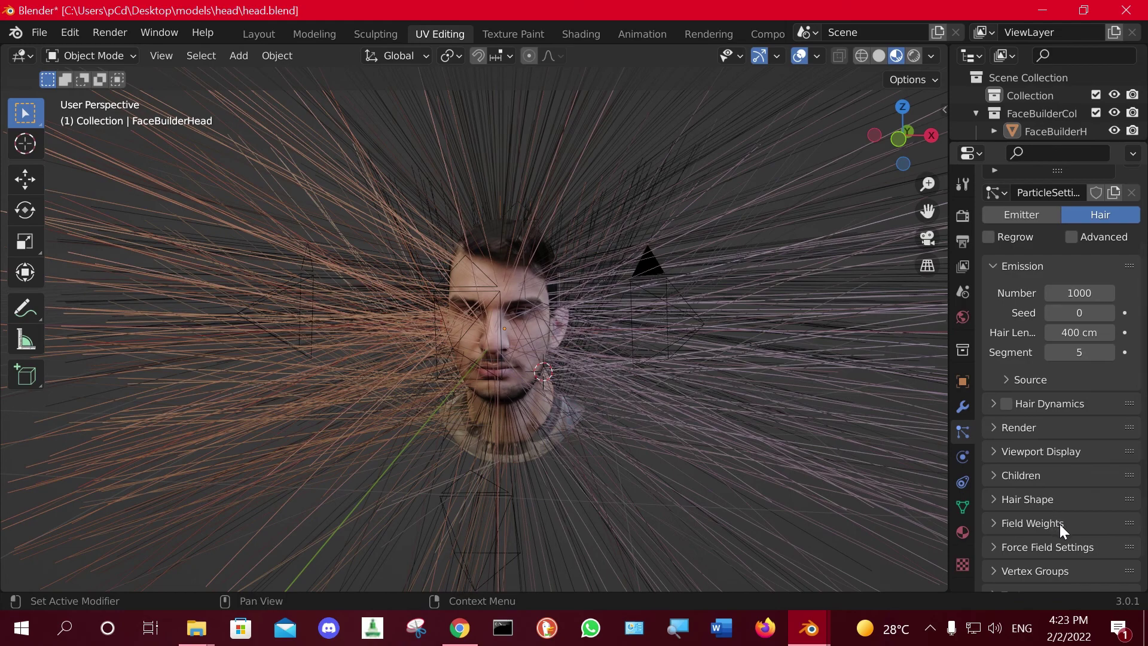
scroll(1017, 551, "down", 1)
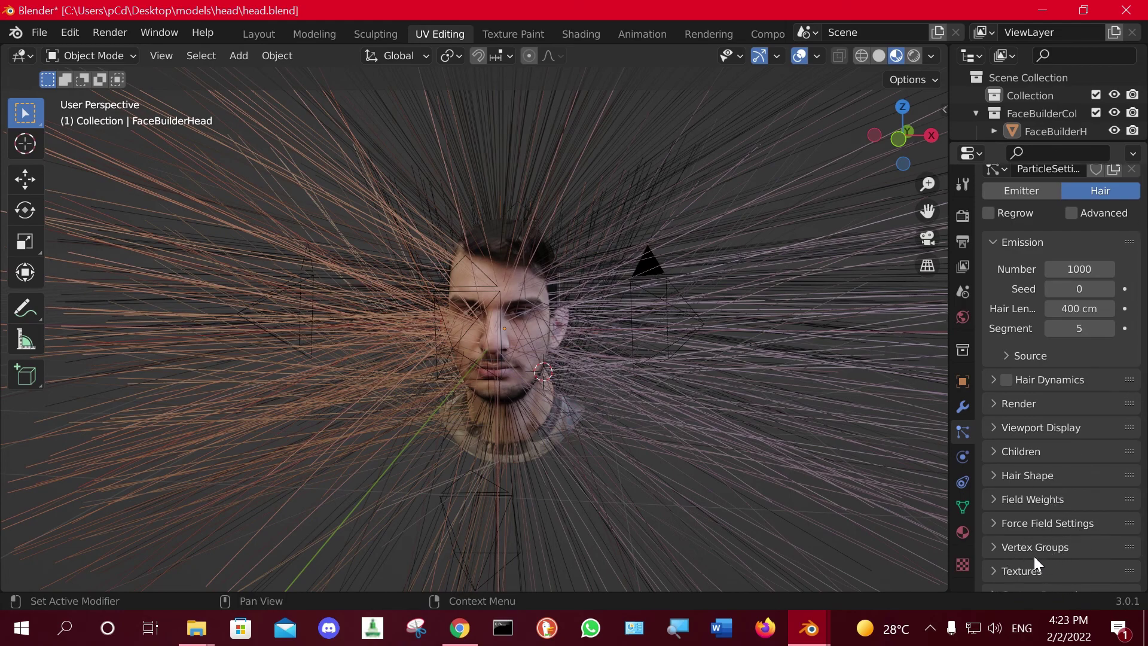
left_click(992, 545)
scroll(1073, 538, "down", 1)
scroll(1077, 514, "down", 2)
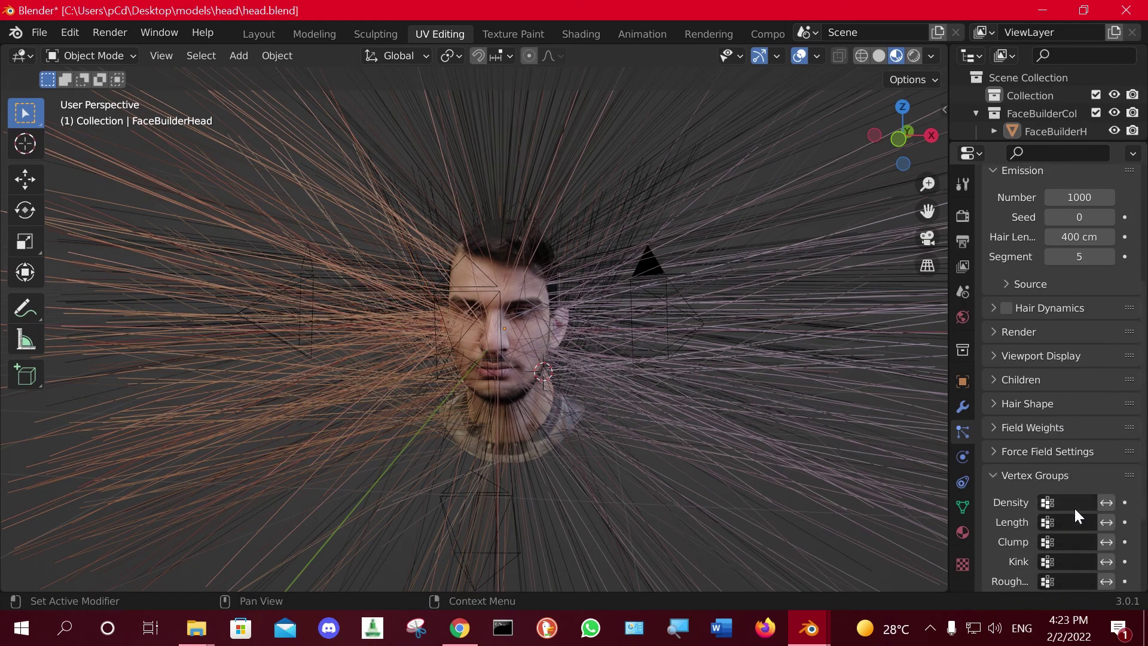
left_click(1073, 503)
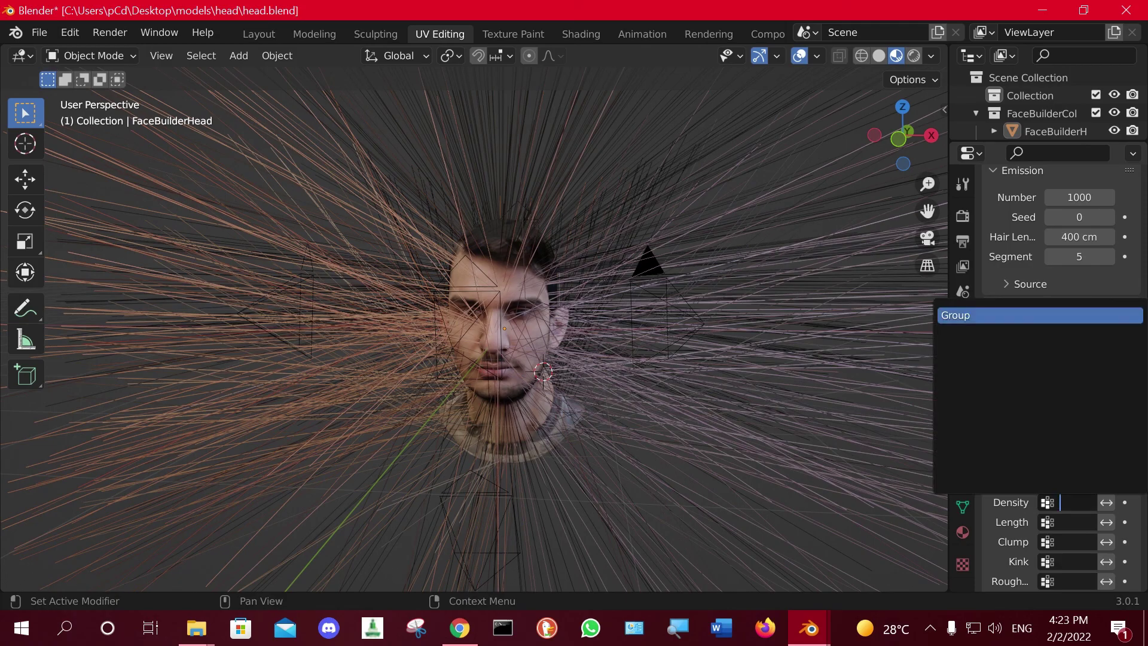
left_click(981, 315)
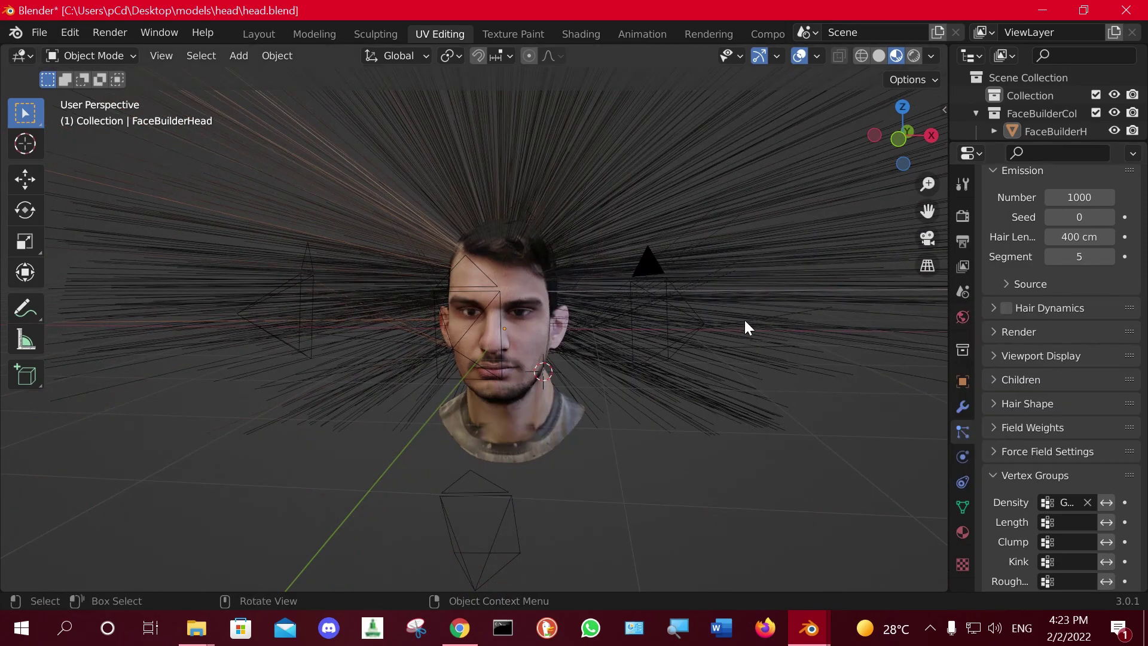